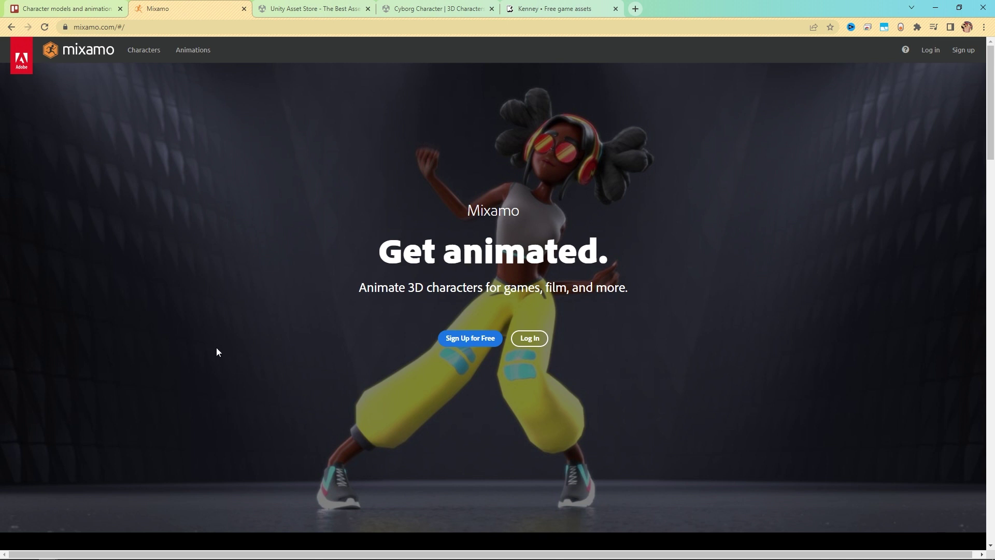
Switch to the Unity Asset Store, return to its home page and browse the 3D Characters category.
key("ctrl+Tab")
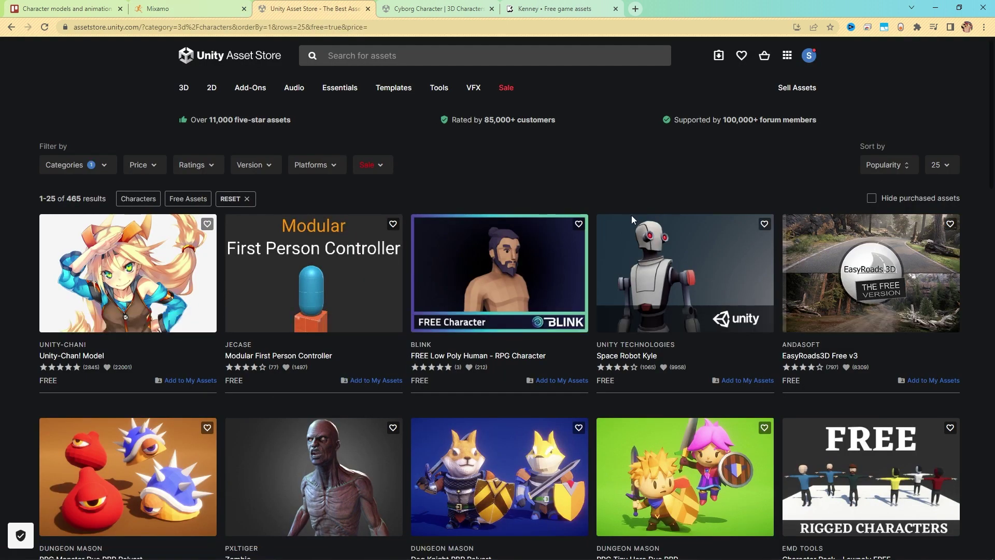
left_click(211, 63)
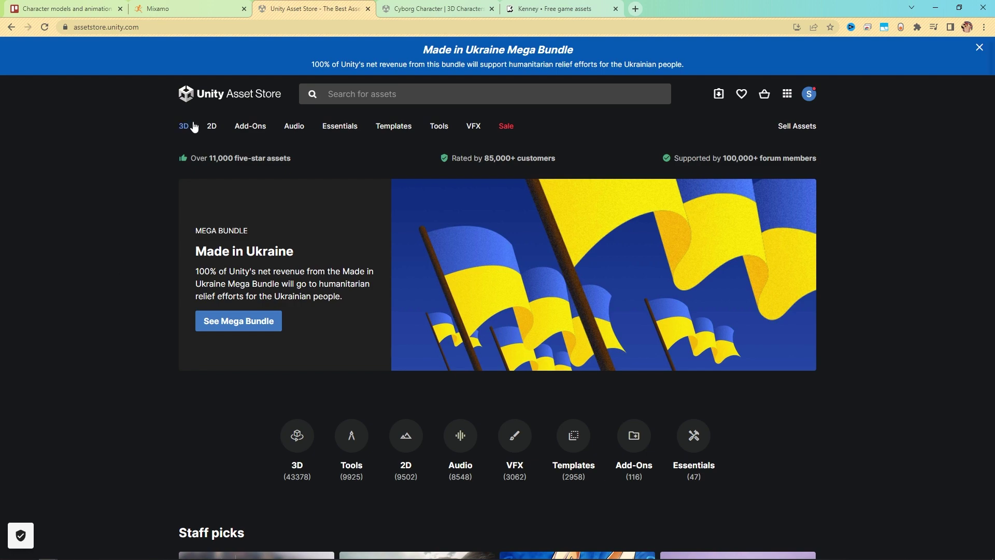
mouse_move(184, 127)
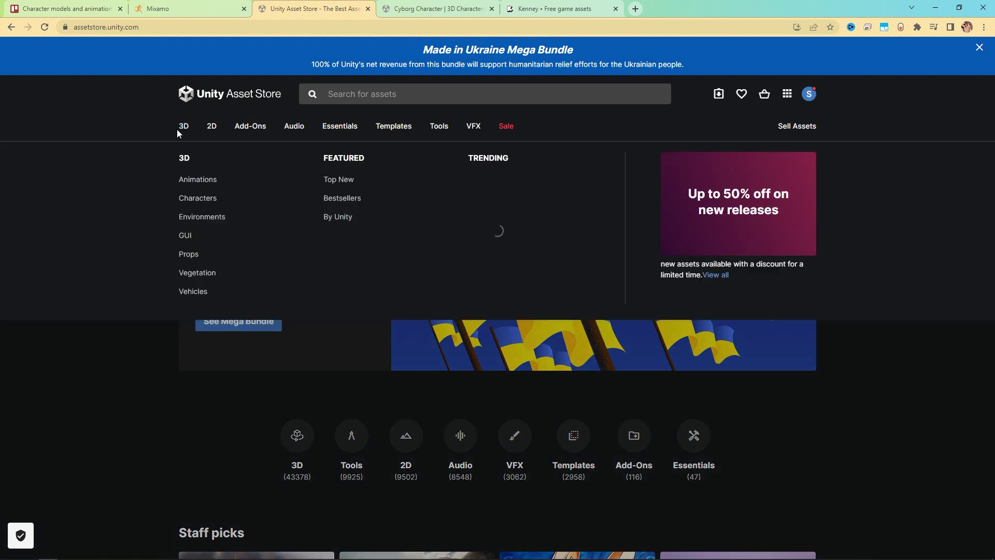
left_click(198, 199)
scroll(505, 356, "down", 6)
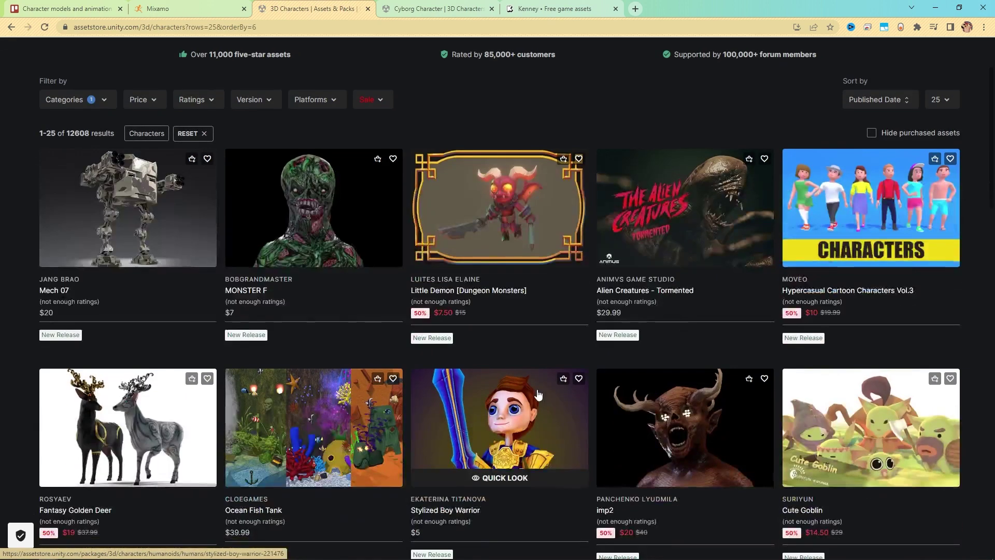
scroll(490, 429, "down", 6)
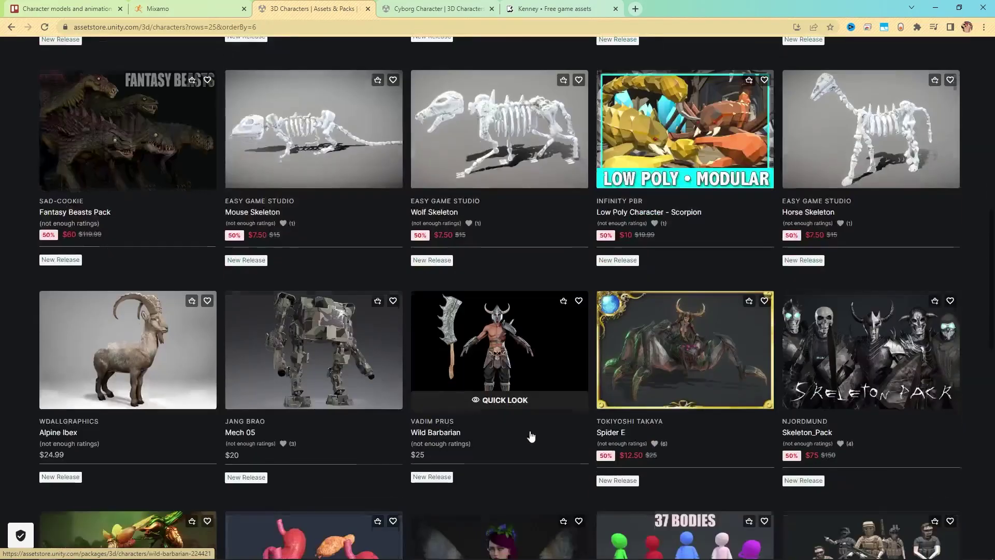
scroll(529, 437, "up", 12)
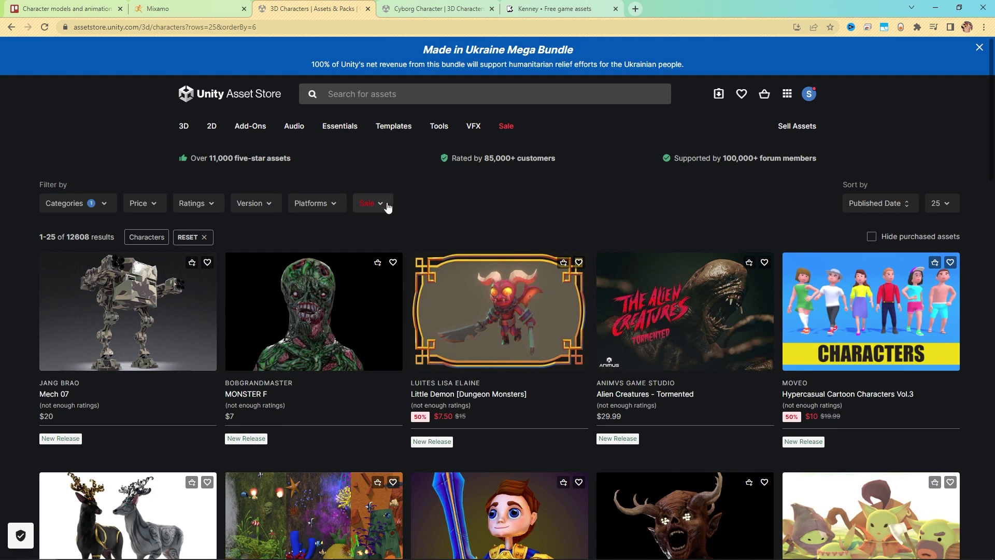
Filter the character listings to Free Assets and sort them by Popularity.
left_click(153, 207)
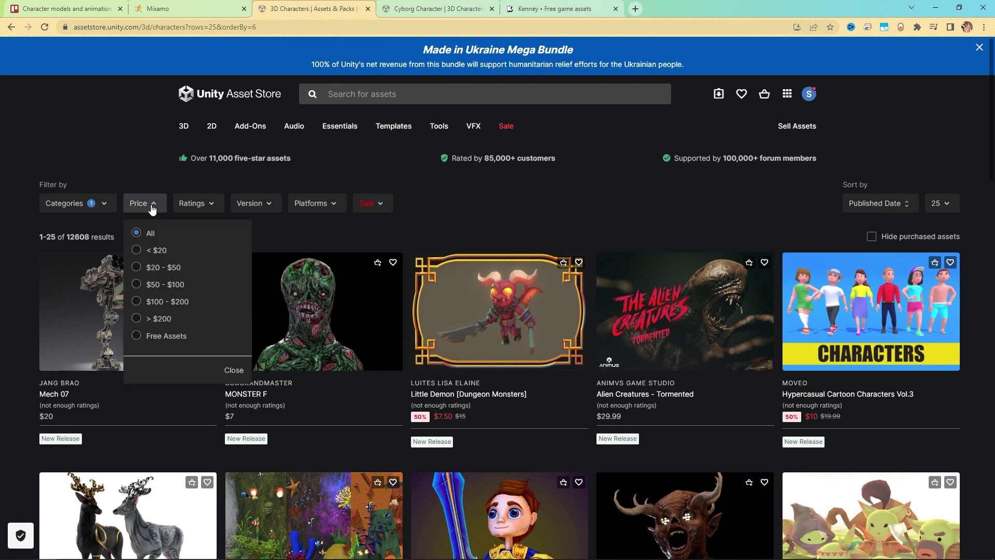
left_click(148, 338)
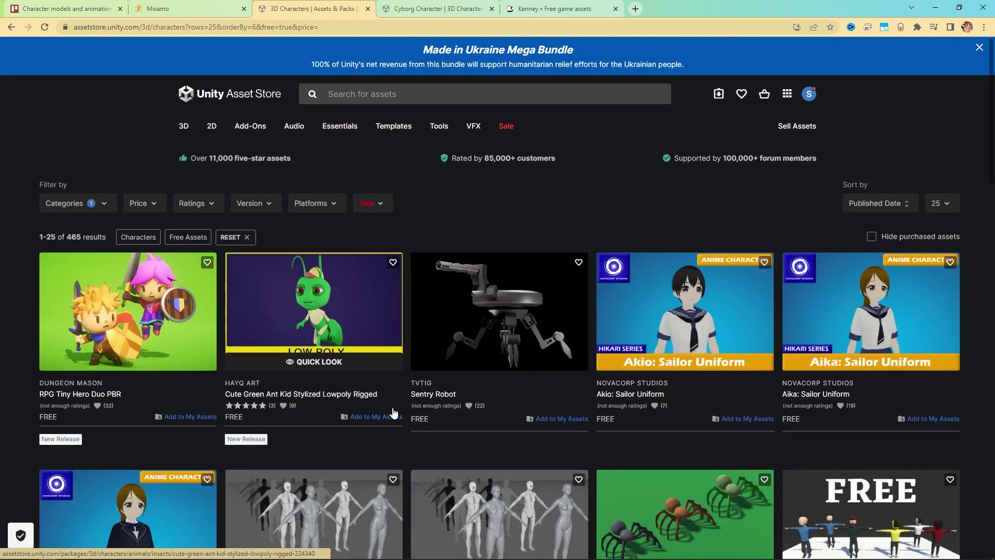
left_click(870, 207)
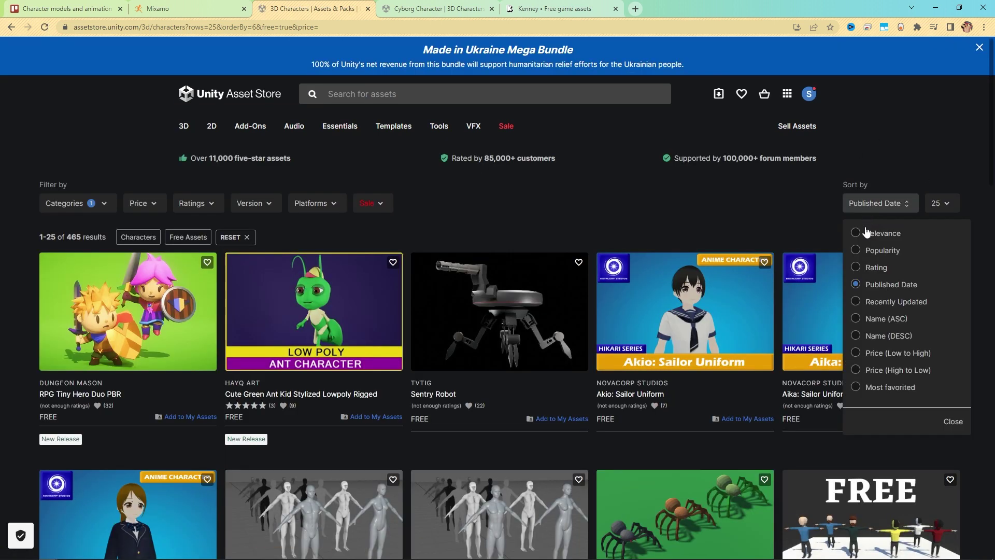
left_click(856, 251)
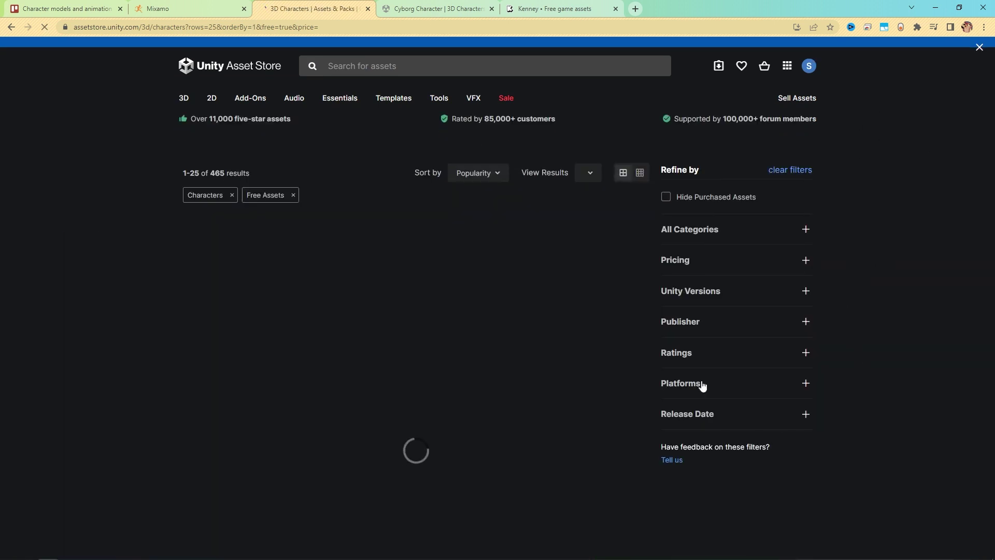
Browse the free character listings and continue on results page 3 down to the Cyborg Character.
scroll(555, 446, "down", 15)
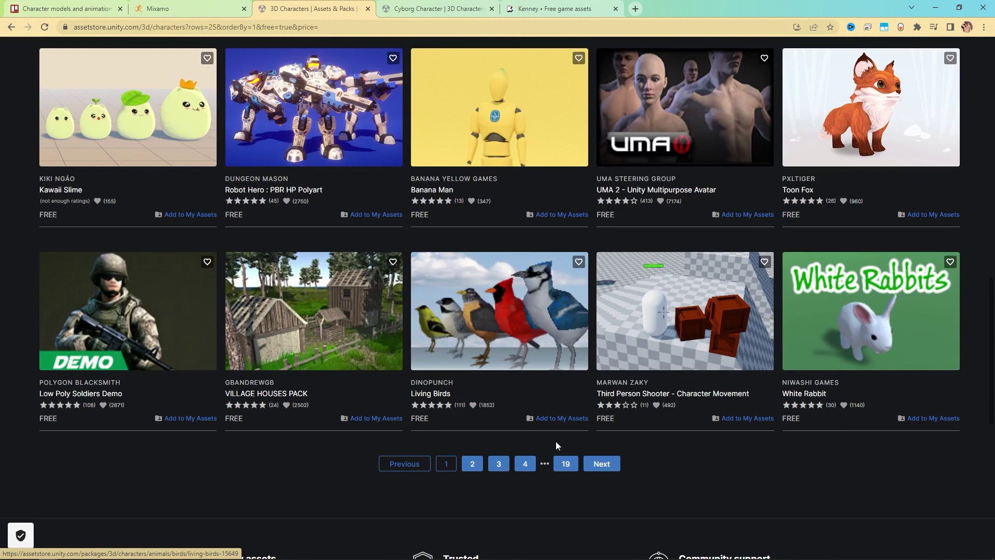
left_click(498, 463)
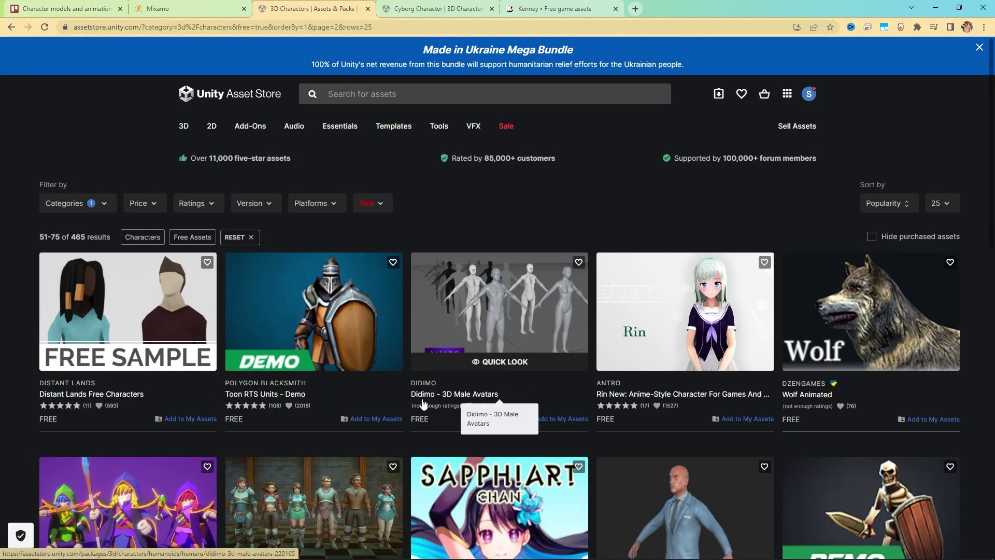
scroll(409, 405, "down", 5)
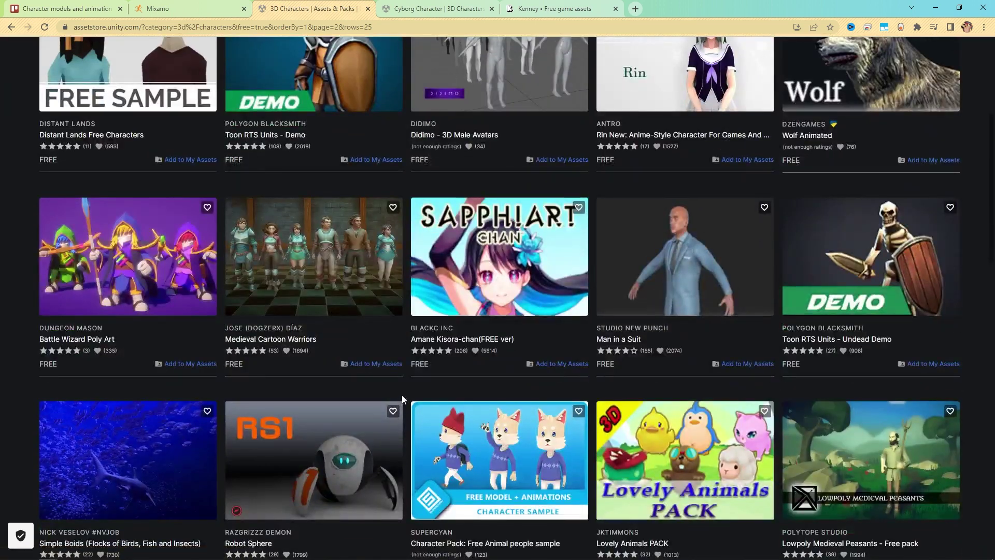
scroll(289, 360, "down", 7)
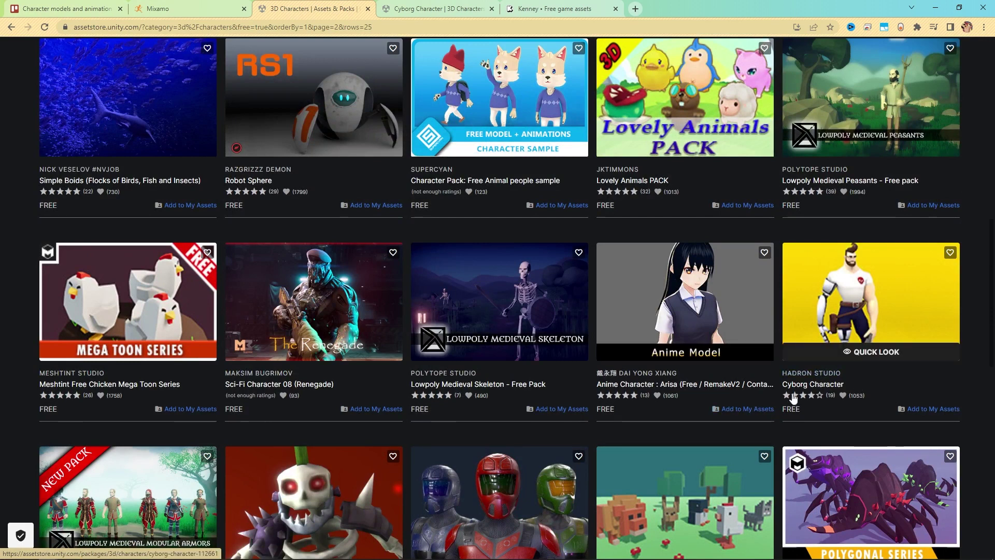
Open the Cyborg Character asset page and read its description for the skeleton's Unity Mechanim setup.
left_click(409, 9)
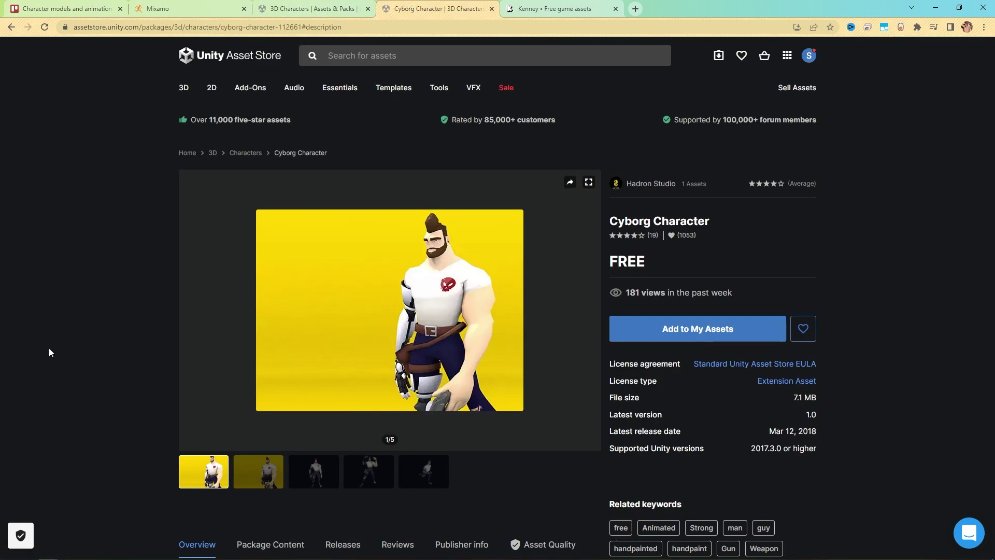
middle_click(109, 233)
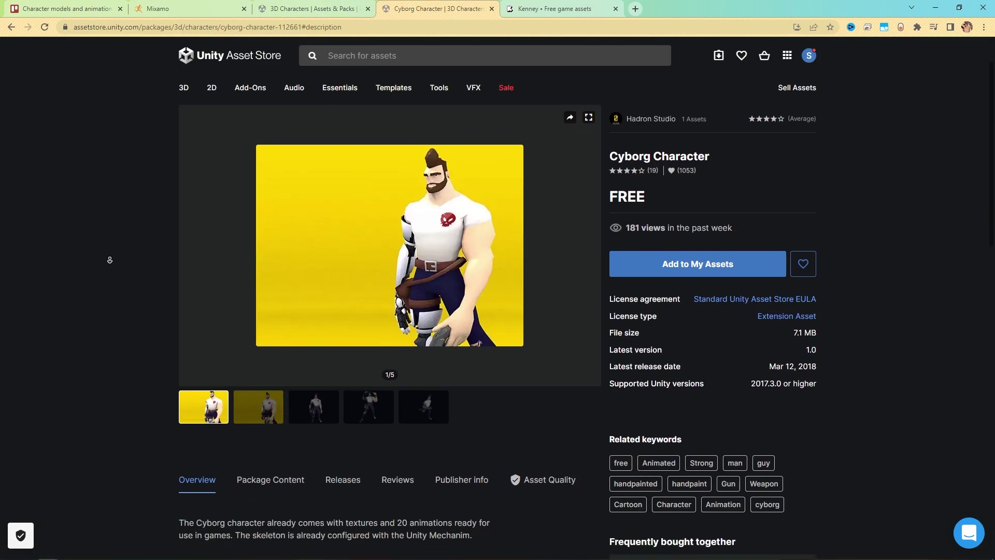
left_click_drag(203, 321, 473, 332)
left_click(473, 332)
scroll(135, 379, "up", 5)
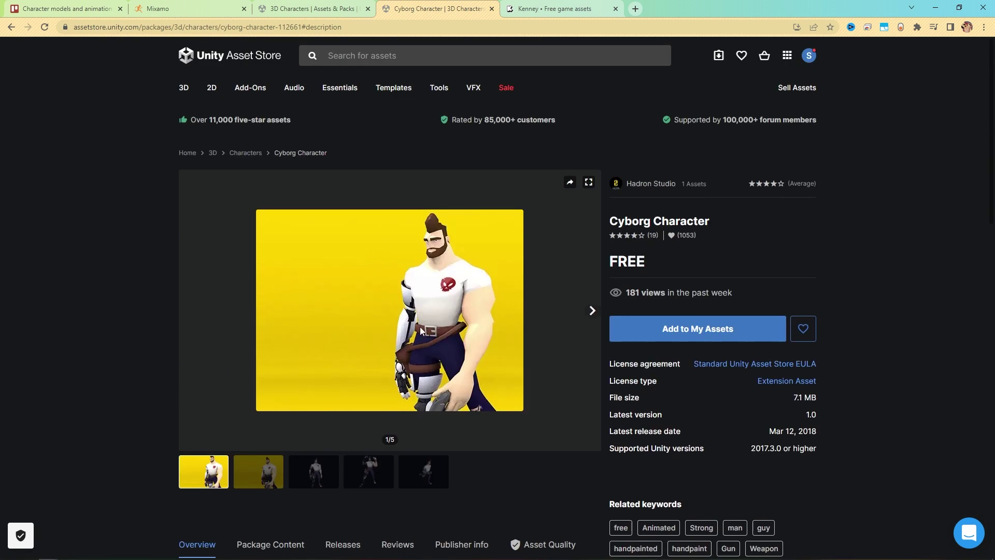
scroll(419, 327, "down", 2)
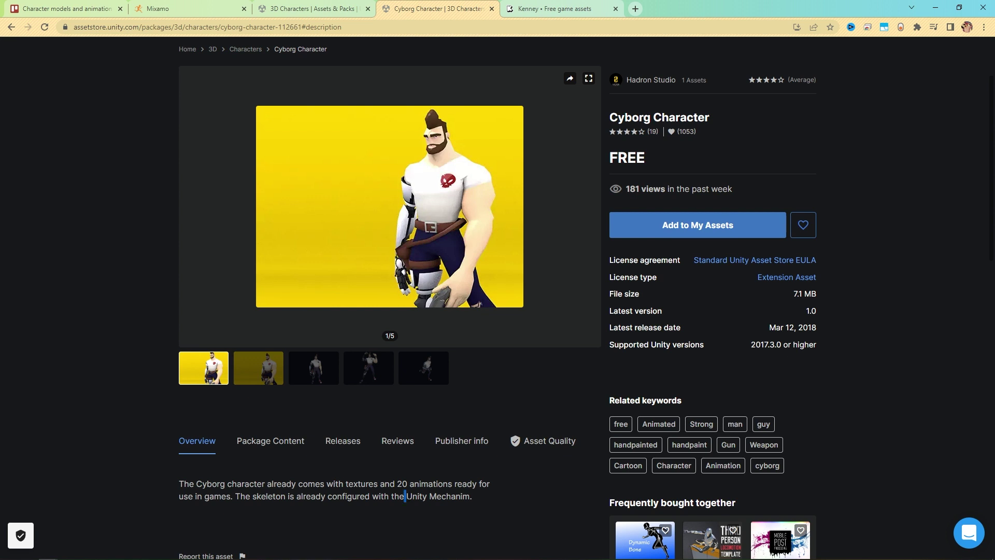
left_click_drag(405, 496, 474, 500)
left_click(91, 223)
scroll(373, 483, "down", 1)
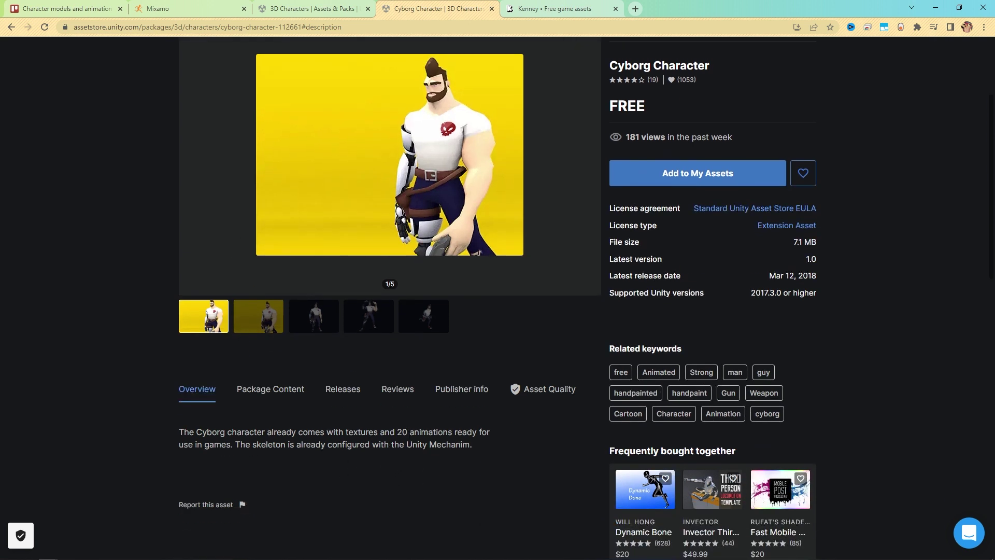
Examine which animations the Cyborg Character package includes, highlighting that part of the overview text.
left_click_drag(398, 432, 451, 433)
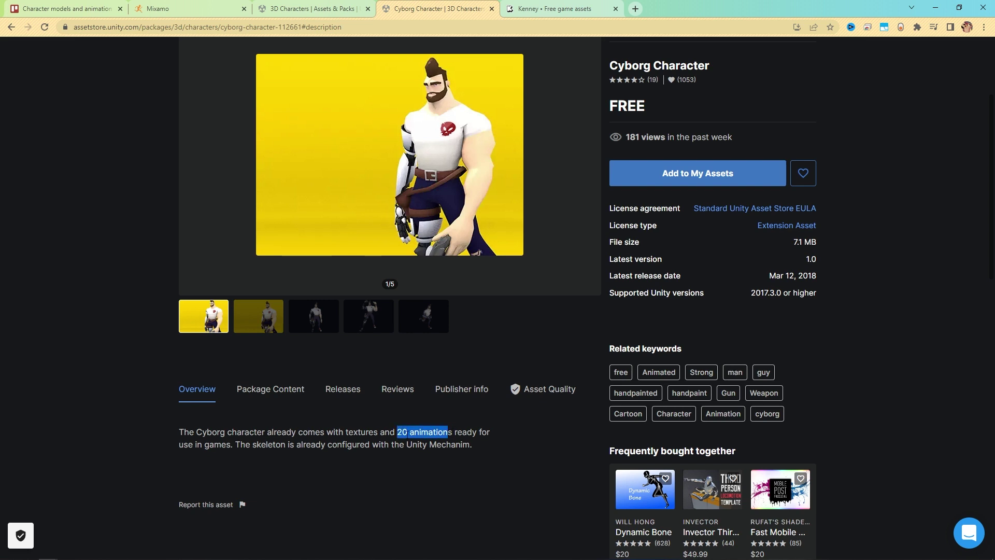
scroll(152, 449, "up", 3)
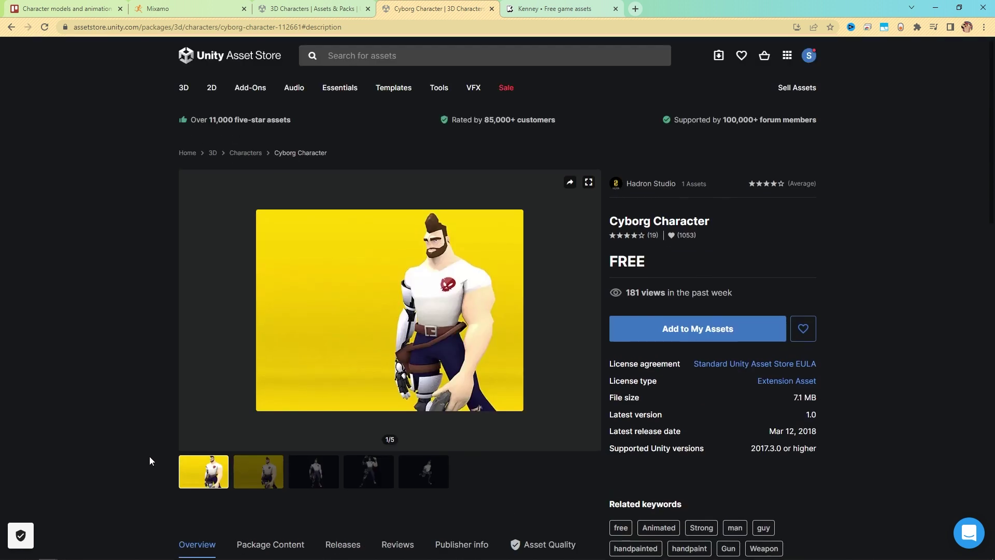
scroll(337, 360, "down", 3)
scroll(254, 358, "up", 2)
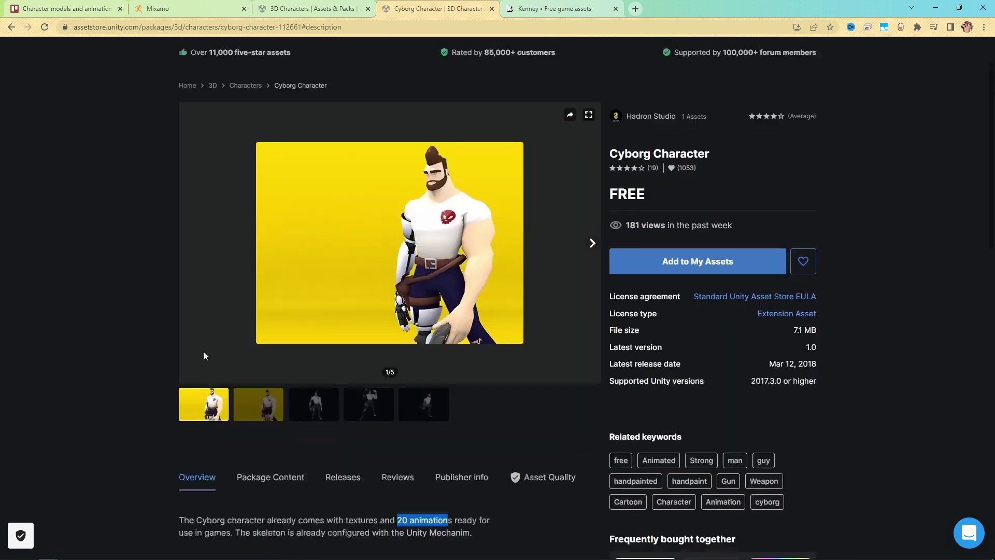
scroll(233, 399, "down", 2)
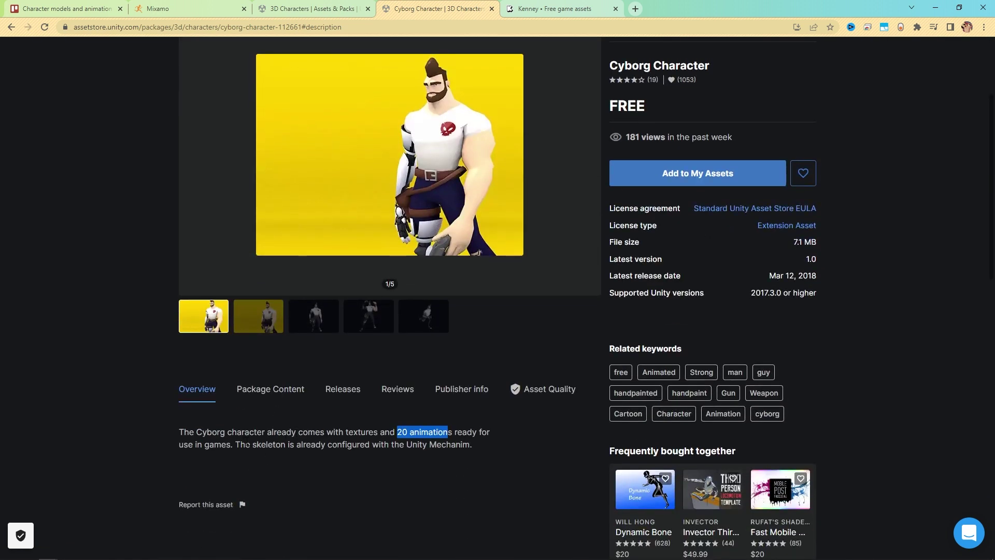
left_click_drag(245, 445, 430, 432)
scroll(356, 430, "up", 3)
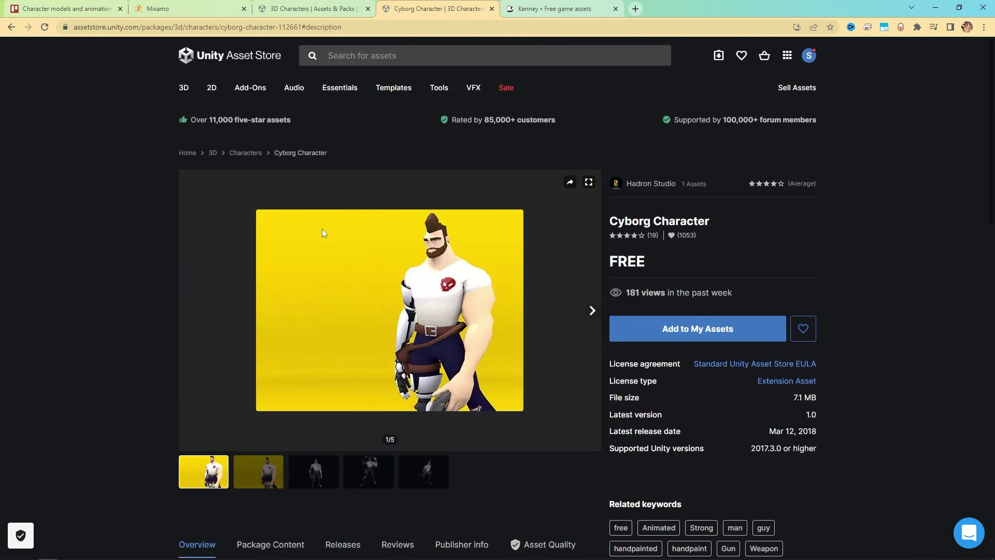
Switch to the Kenney site, filter its assets to 3D and browse the available packs.
key("ctrl+Tab")
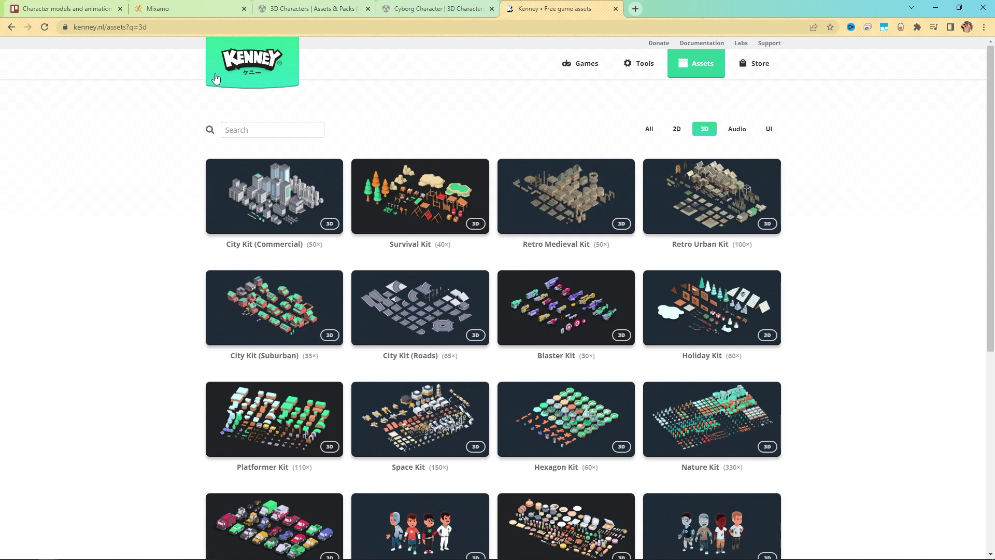
left_click(675, 242)
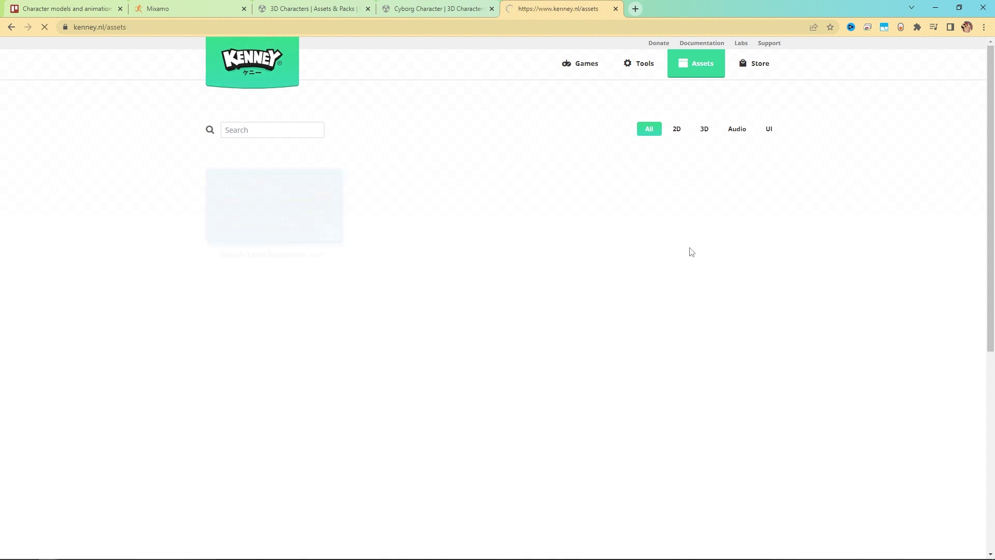
left_click(704, 129)
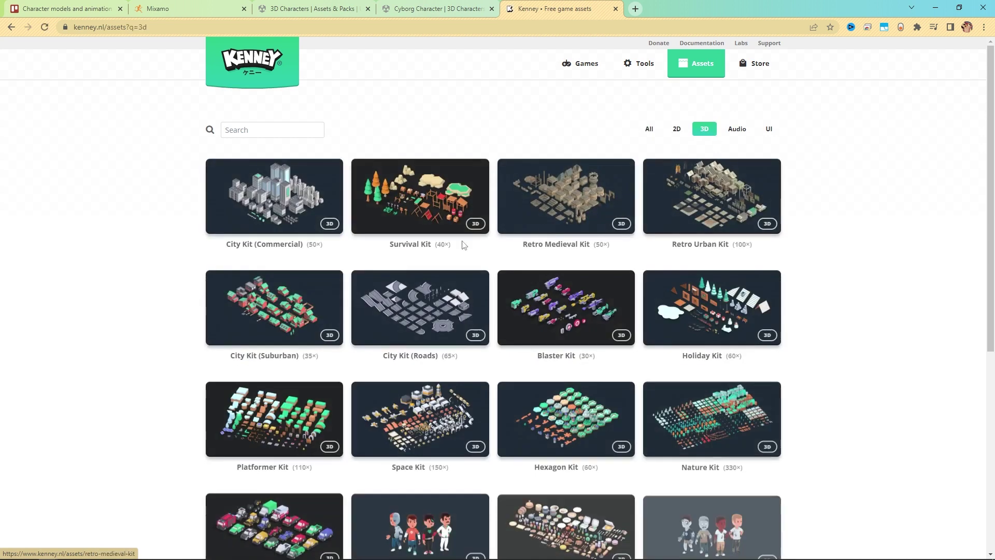
middle_click(150, 166)
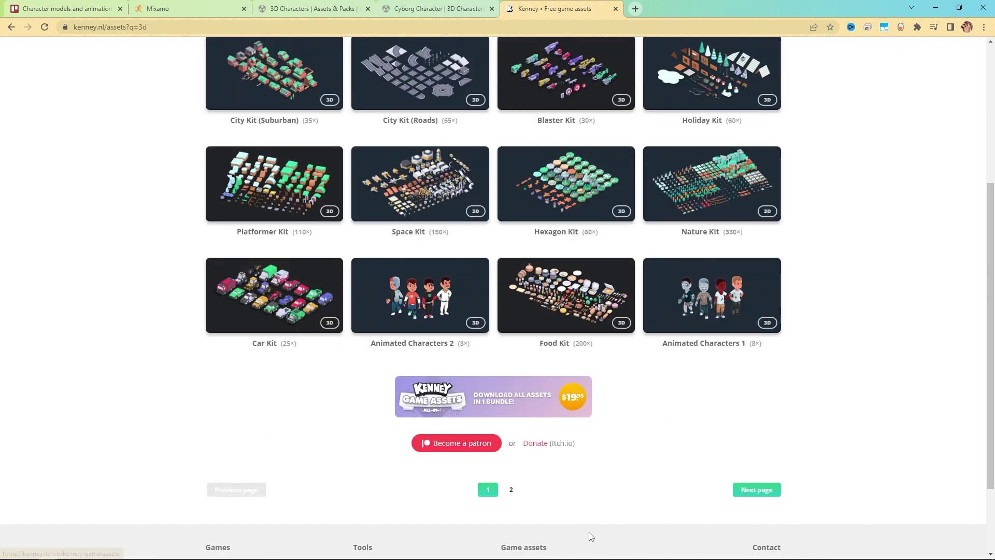
Open the Animated Characters 1 pack and review its included skins and animations.
left_click(705, 316)
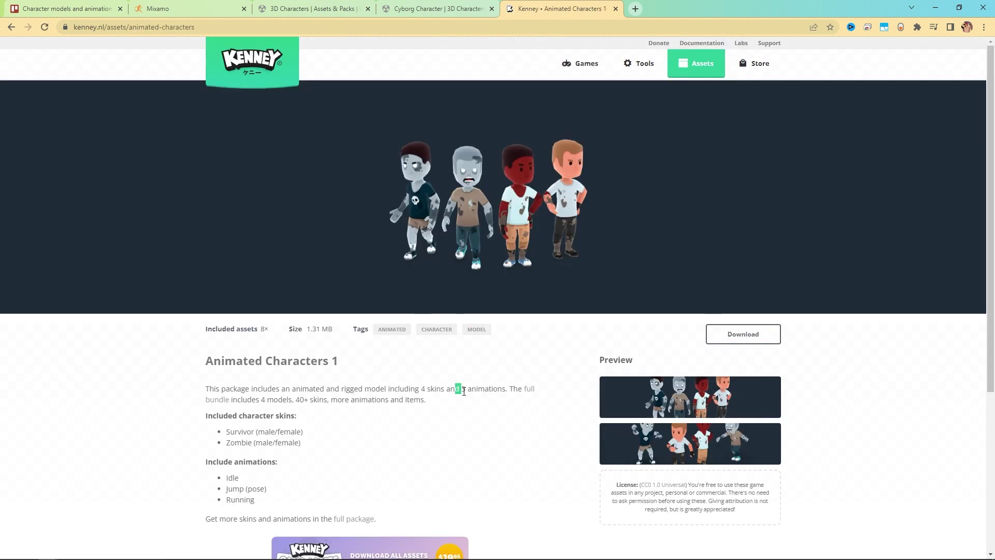
left_click(142, 393)
scroll(171, 399, "down", 1)
scroll(192, 402, "up", 1)
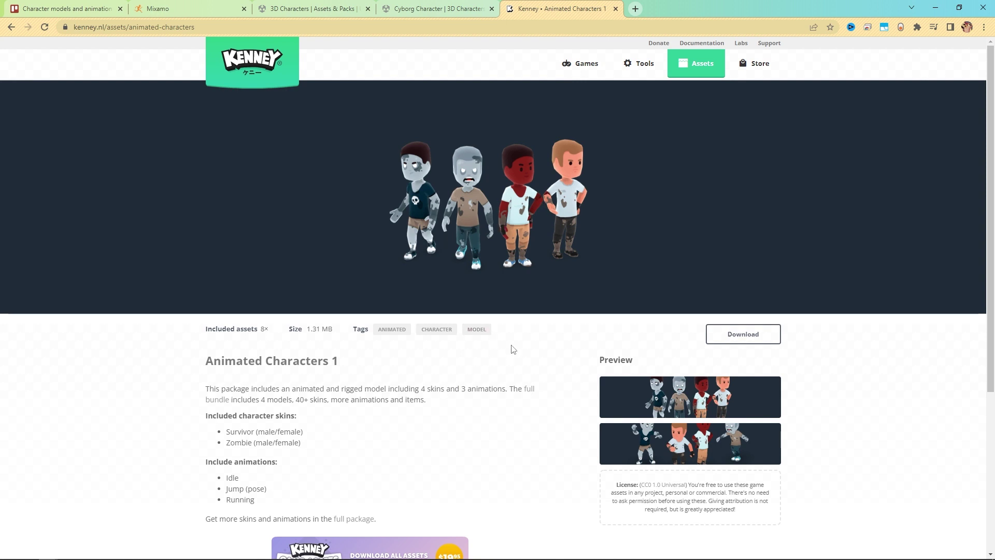
Return to the Cyborg Character page in the Unity Asset Store and add the asset to My Assets.
left_click(407, 4)
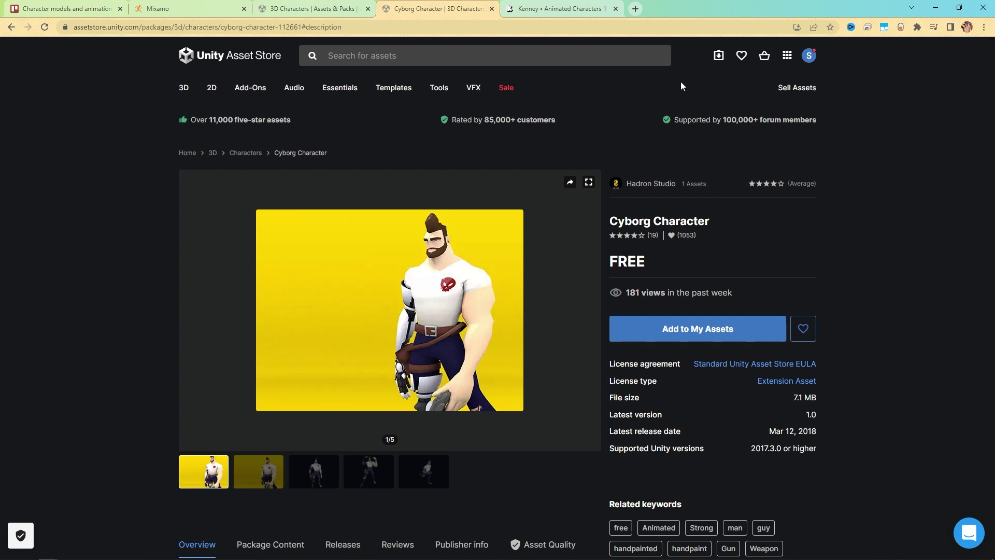
left_click(696, 328)
left_click(570, 380)
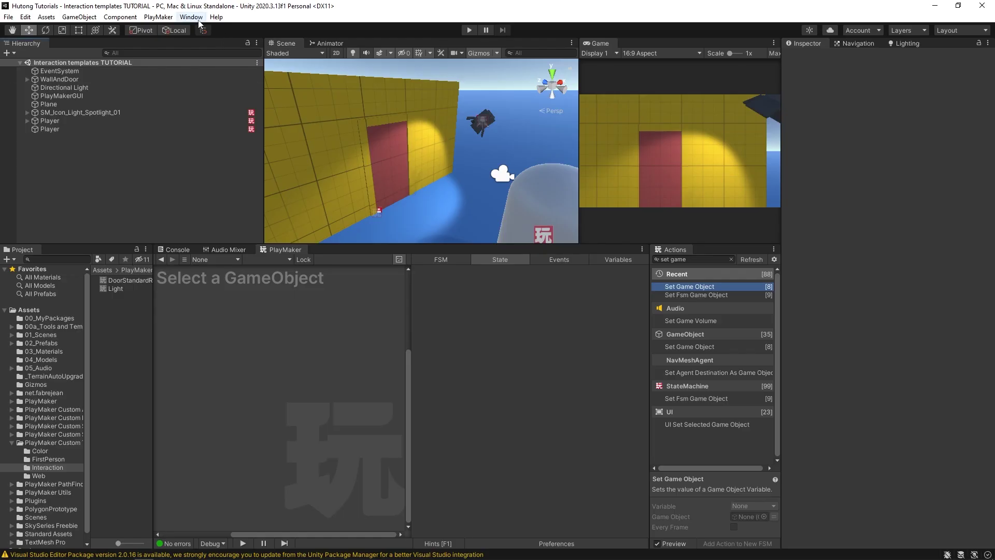
In the Unity editor, open the Package Manager and list the packages under My Assets.
left_click(192, 17)
left_click(259, 125)
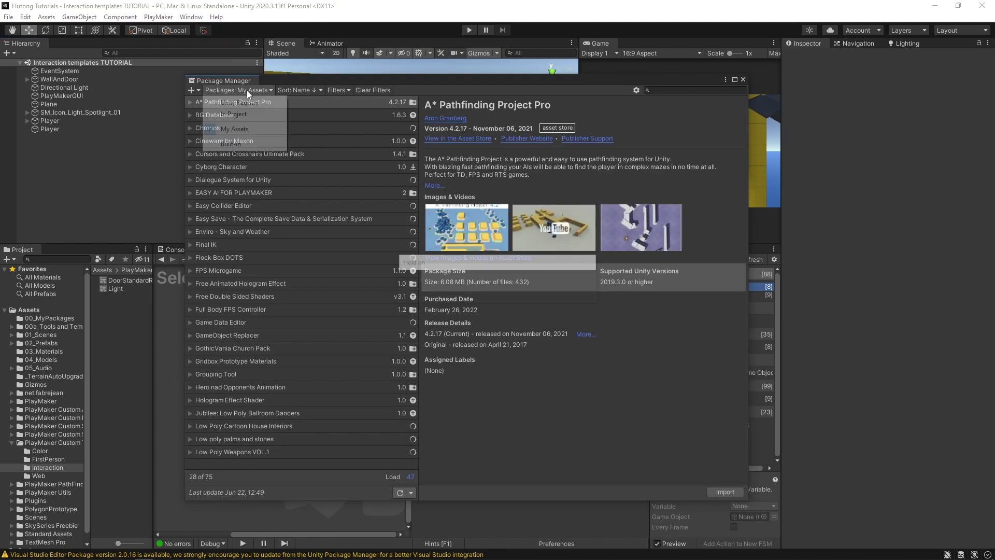
left_click(247, 91)
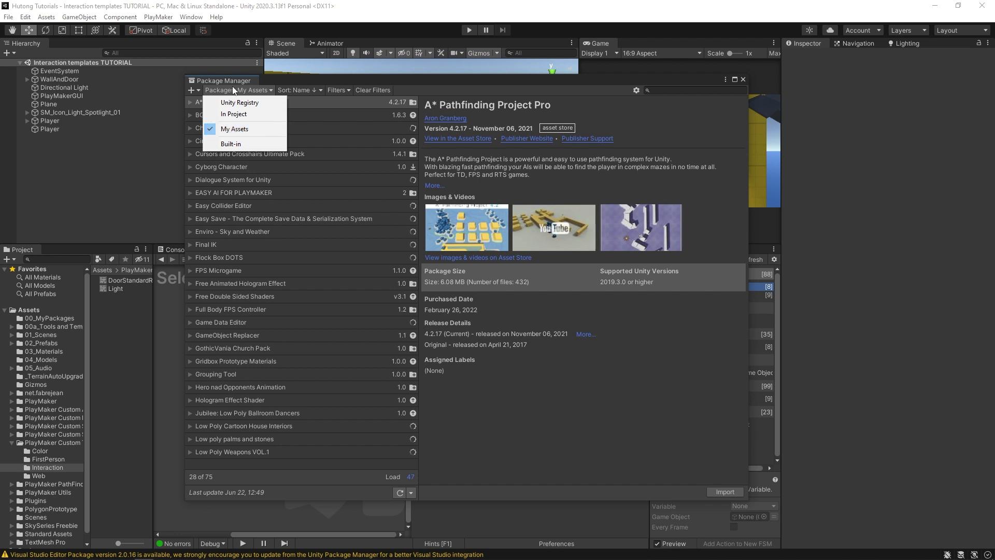
left_click(249, 130)
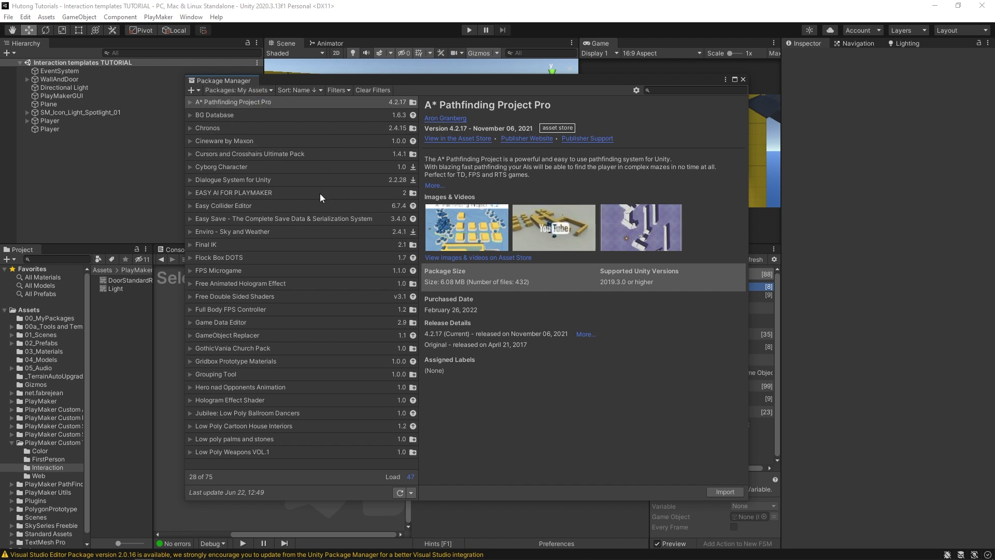
Download the Cyborg Character package and bring up the list of its contents for import.
left_click(249, 169)
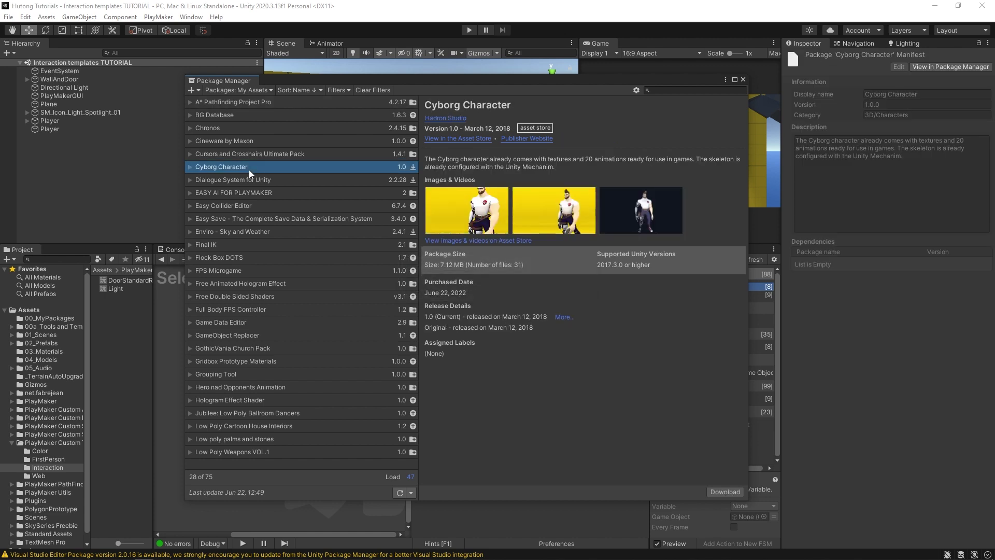
left_click(728, 491)
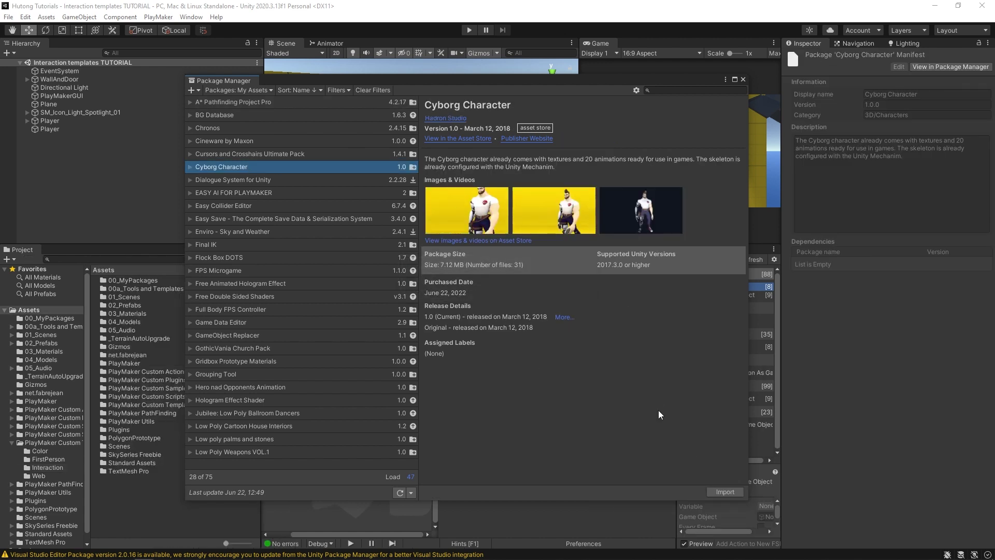
left_click(719, 491)
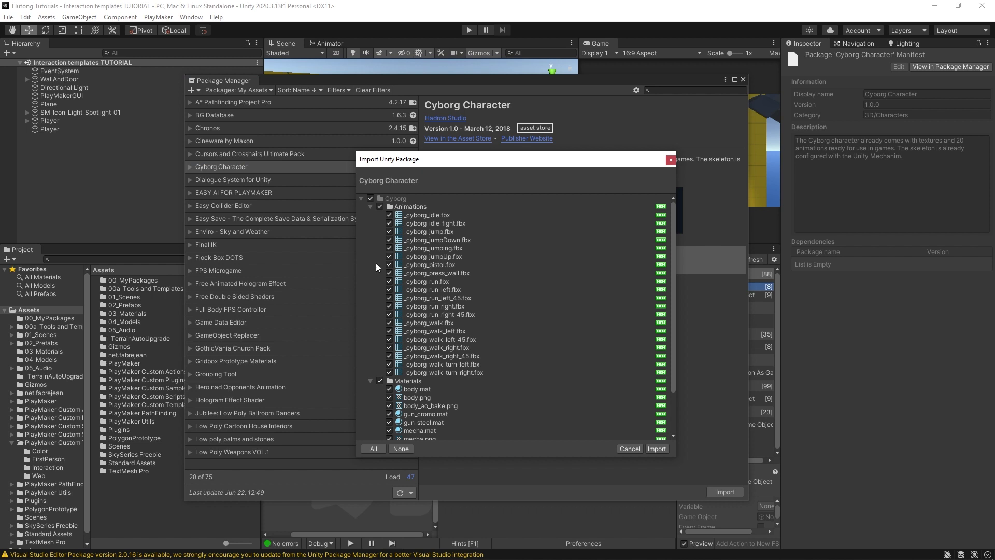
Import the complete Cyborg folder into the project and close the Package Manager.
left_click_drag(671, 222, 673, 195)
left_click(361, 198)
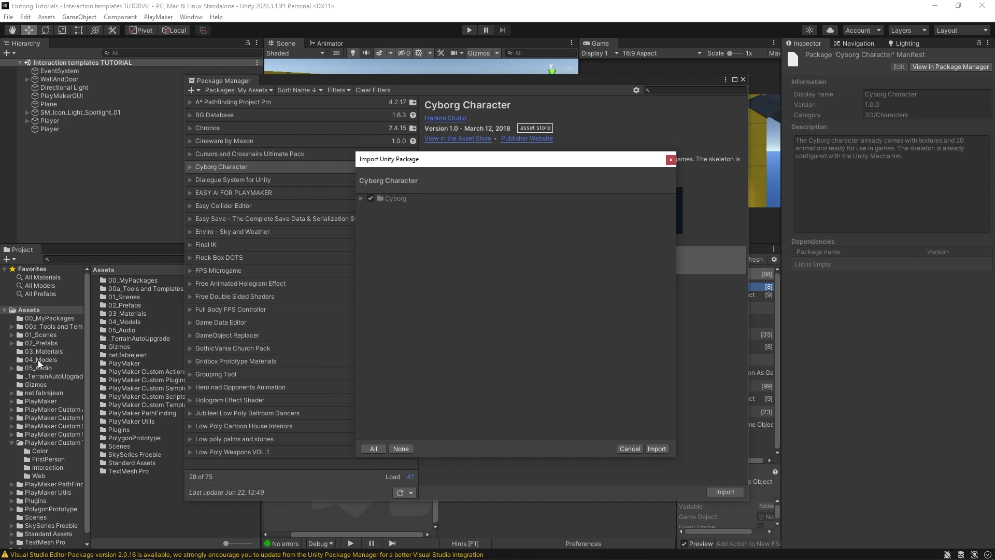
left_click(423, 198)
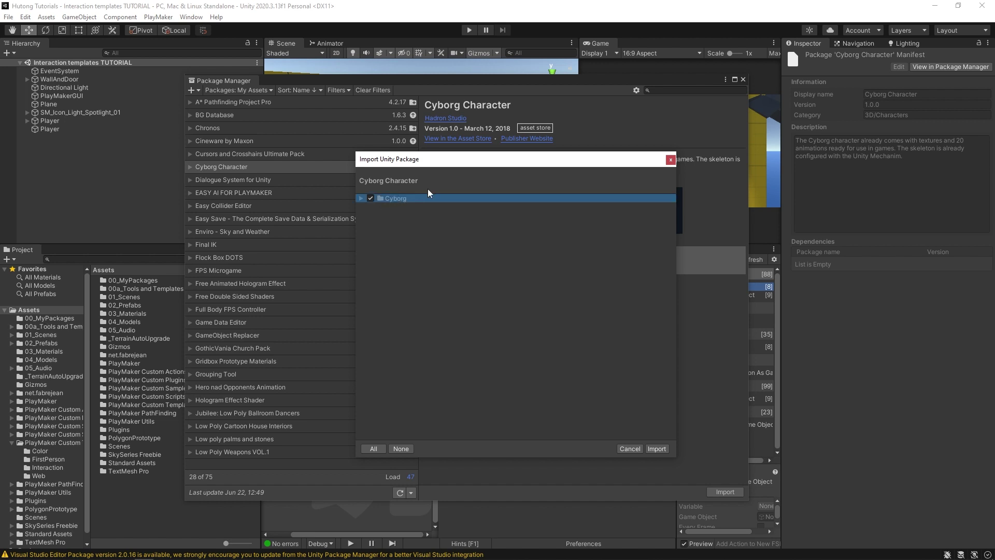
left_click(657, 450)
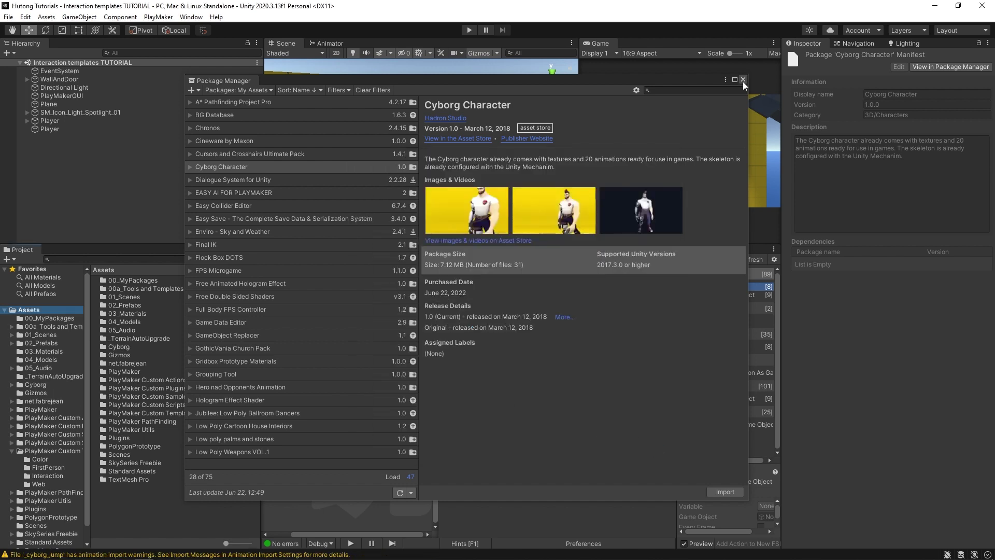
left_click(743, 80)
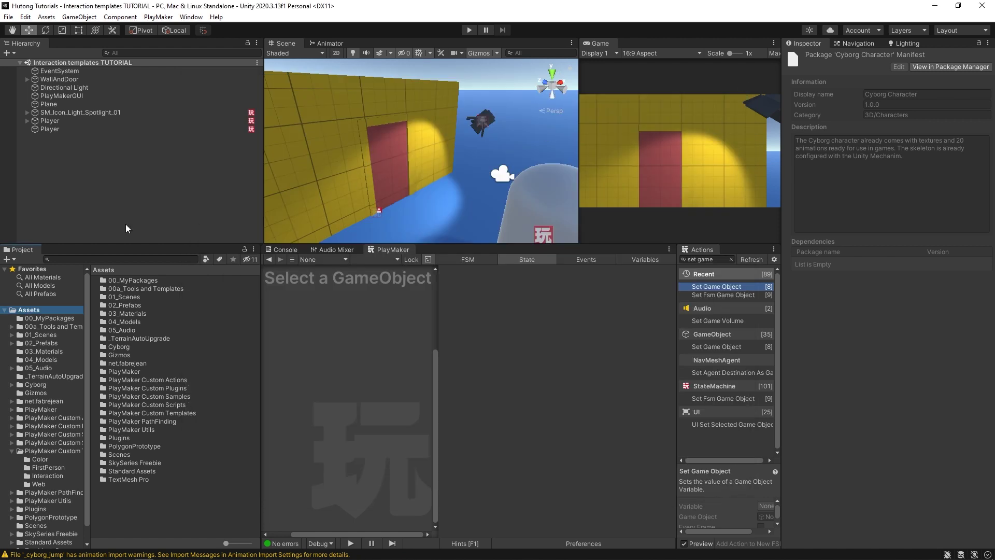
Open the Cyborg Models folder and examine the _cyborg_base and pistol models in an enlarged preview.
left_click(32, 384)
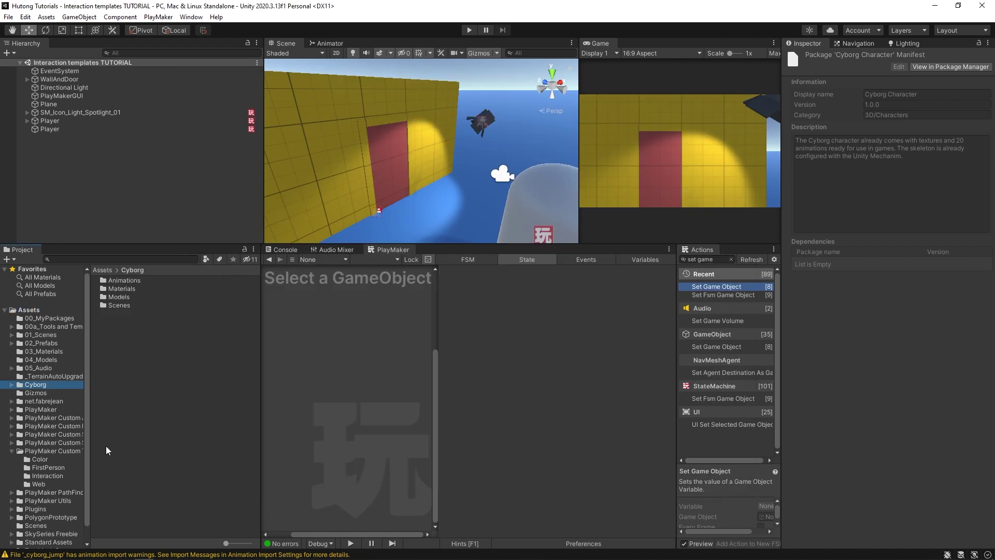
double_click(112, 297)
left_click(112, 282)
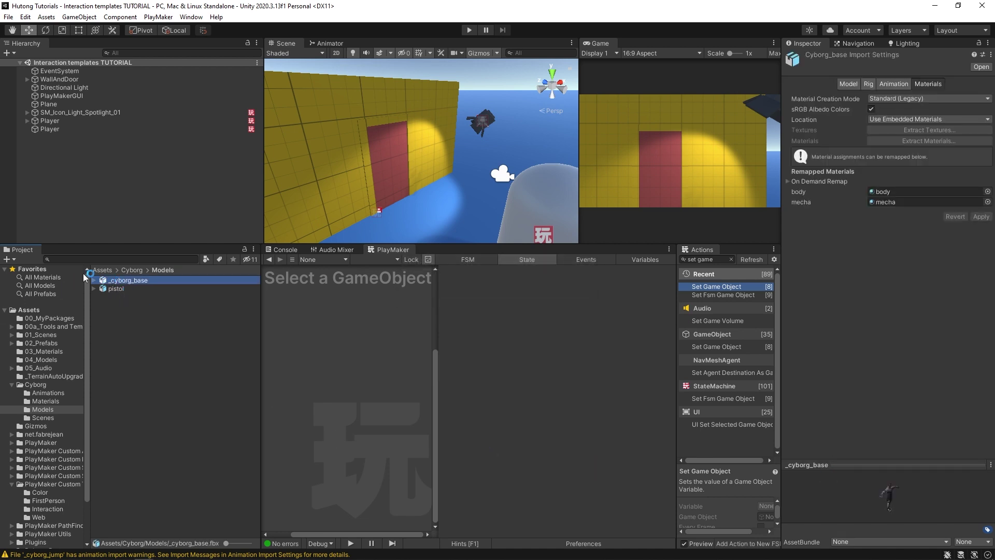
left_click_drag(849, 460, 842, 244)
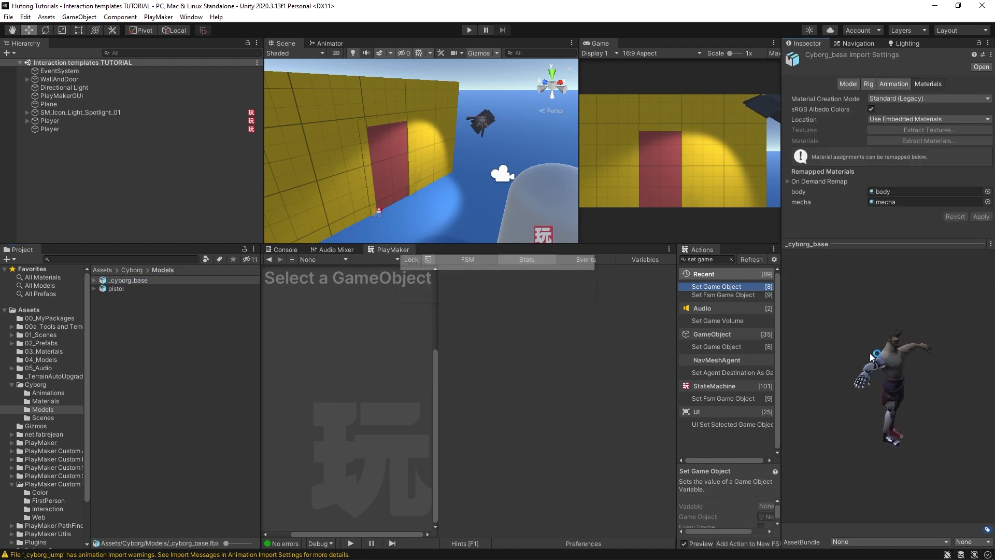
left_click_drag(838, 371, 855, 390)
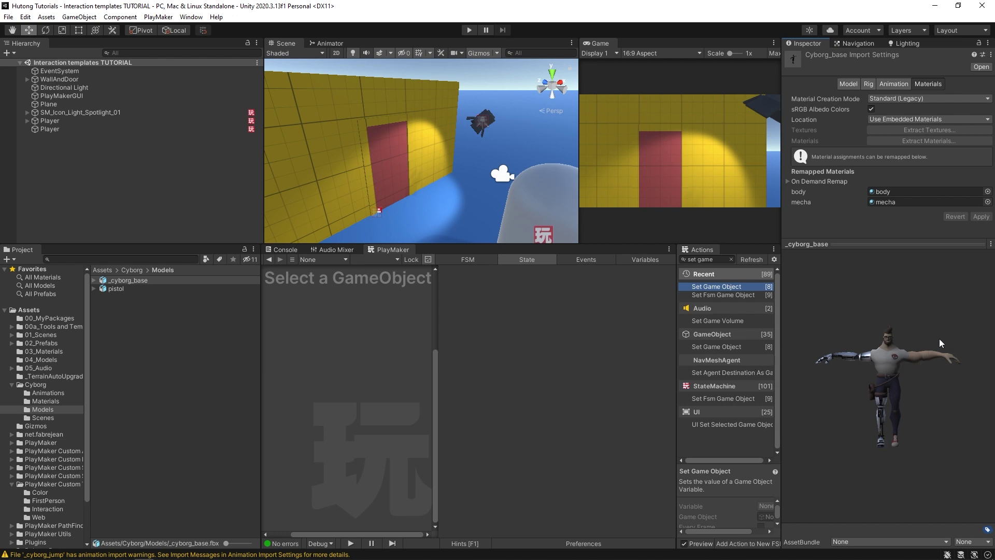
mouse_move(852, 394)
left_mouse_down()
mouse_move(816, 388)
mouse_move(916, 395)
mouse_move(976, 382)
mouse_move(797, 389)
mouse_move(960, 392)
mouse_move(726, 394)
mouse_move(927, 388)
mouse_move(857, 395)
left_mouse_up()
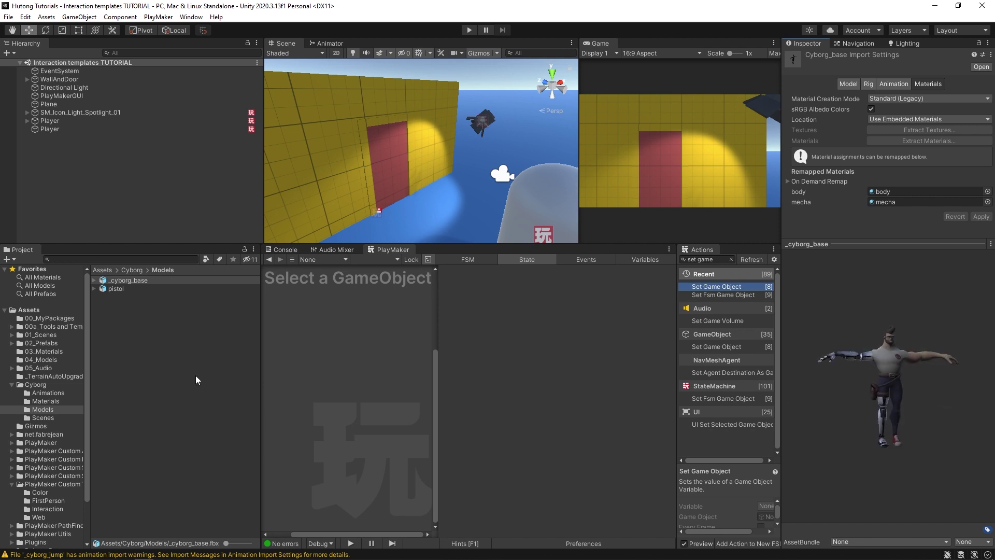
left_click(132, 289)
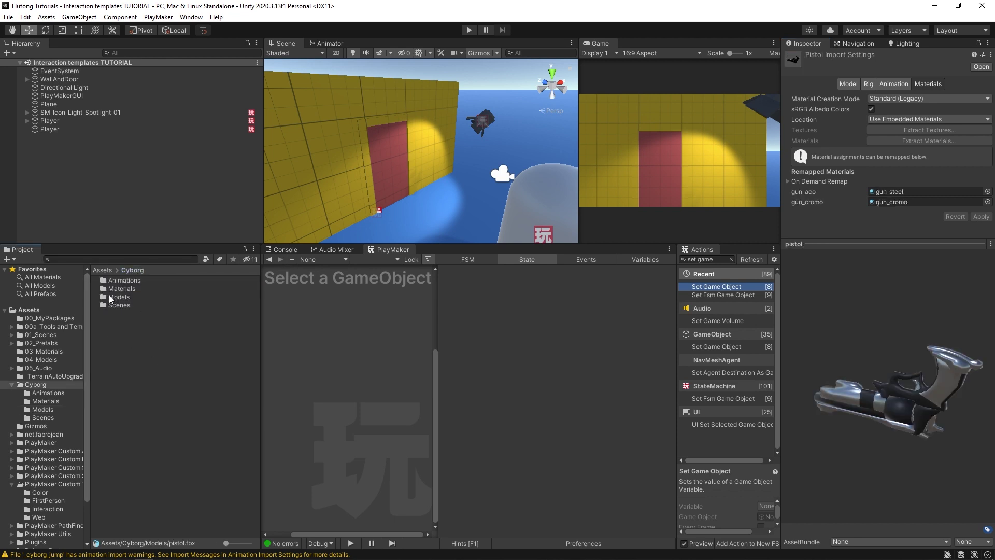
Open the Cyborg Animations folder and look through its idle, jumping, pistol and run files.
double_click(119, 280)
left_click(117, 288)
left_click(121, 313)
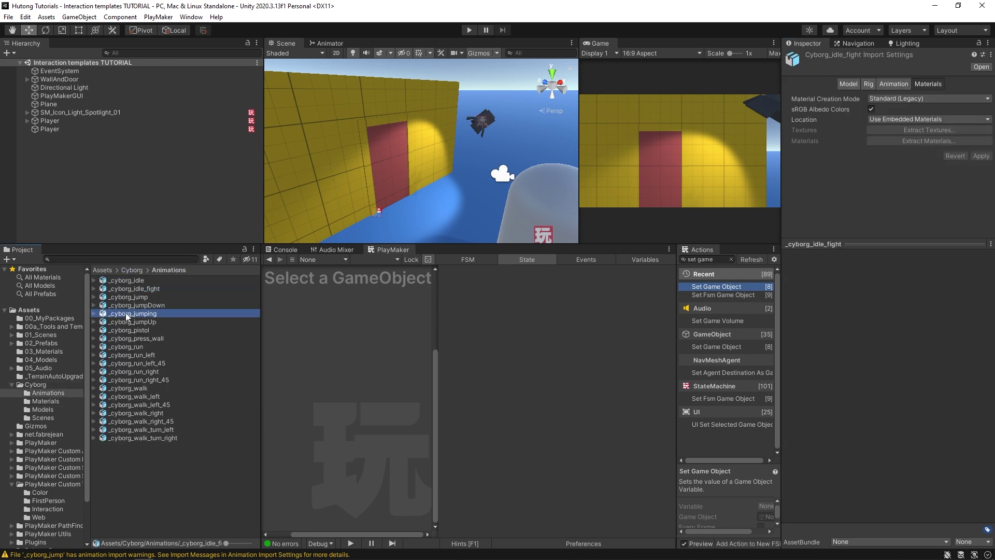
left_click(125, 331)
left_click(131, 355)
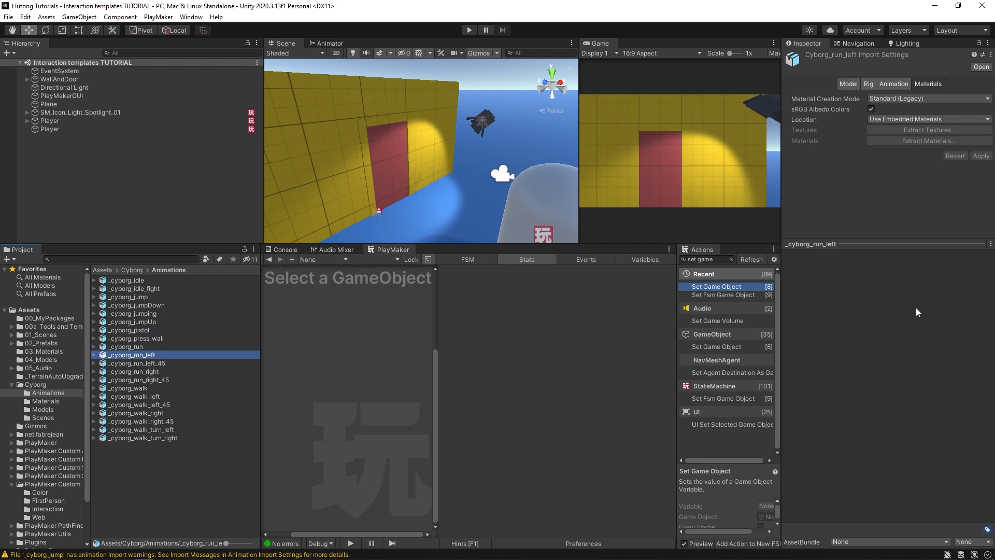
left_click(124, 288)
left_click(124, 281)
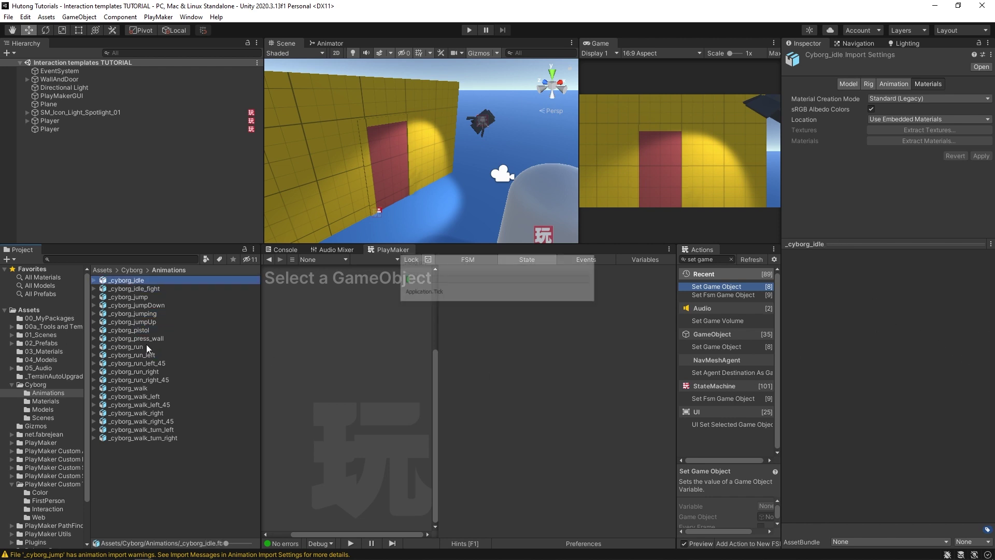
left_click(132, 288)
left_click(136, 280)
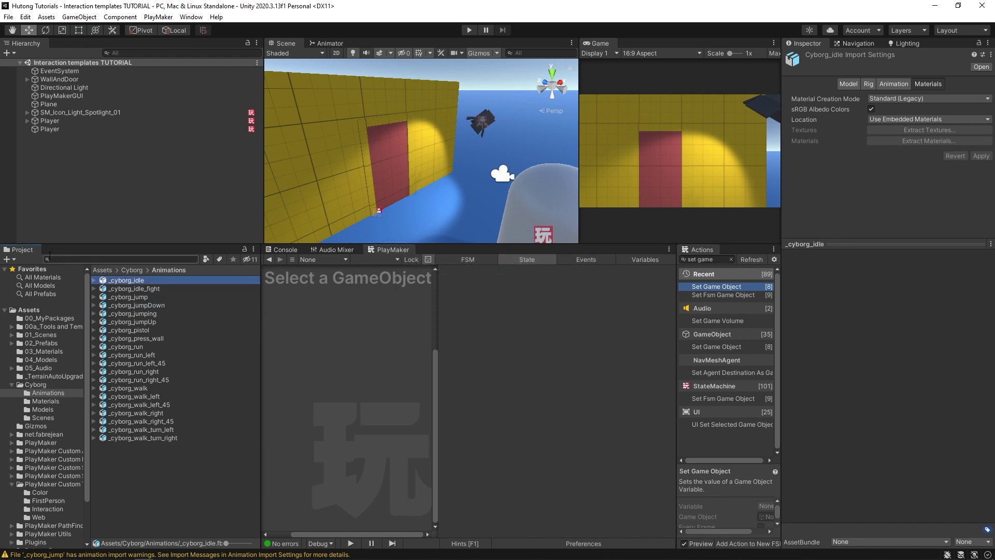
Dock the Project window alongside Console, Audio Mixer and PlayMaker, and check several Cyborg animation files there.
left_click_drag(16, 249, 424, 258)
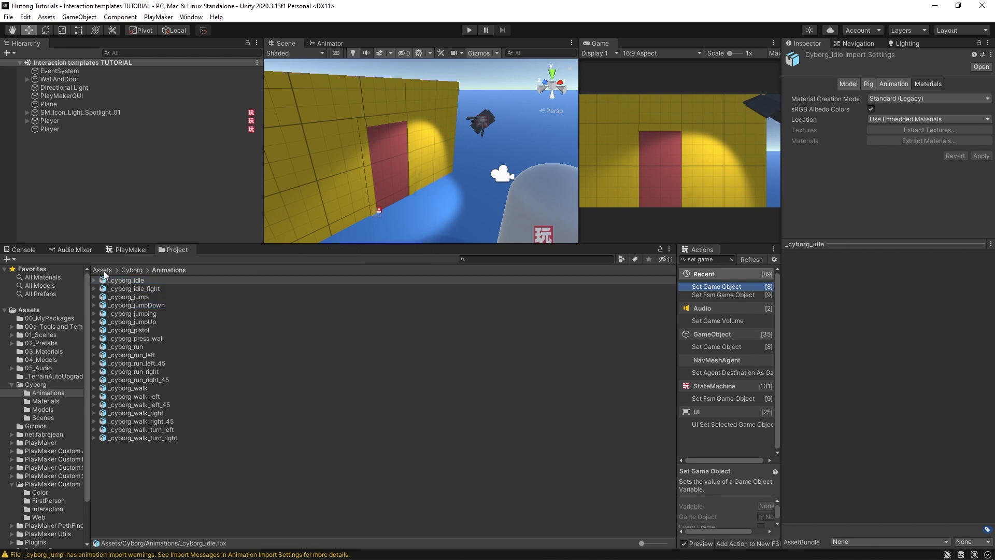
left_click(137, 280)
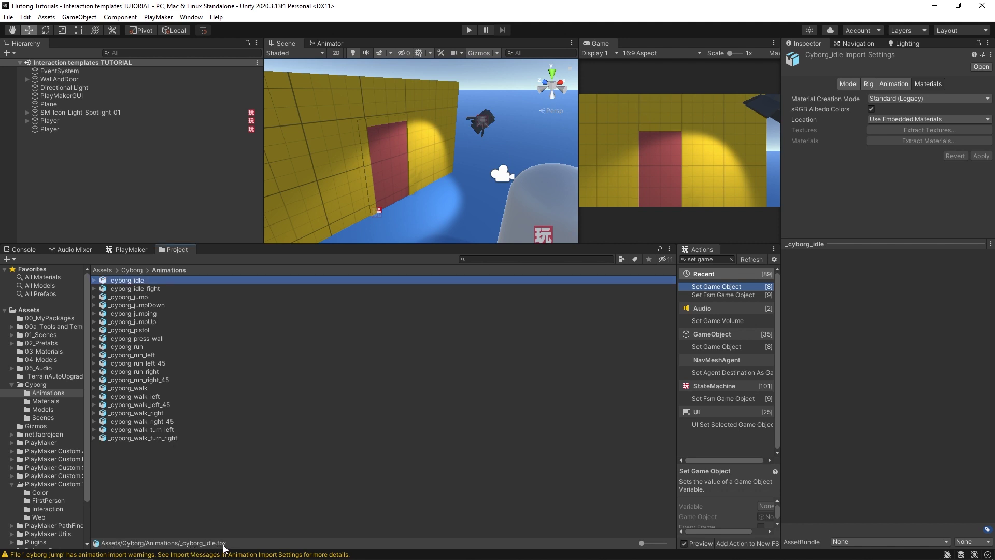
left_click(134, 313)
left_click(136, 329)
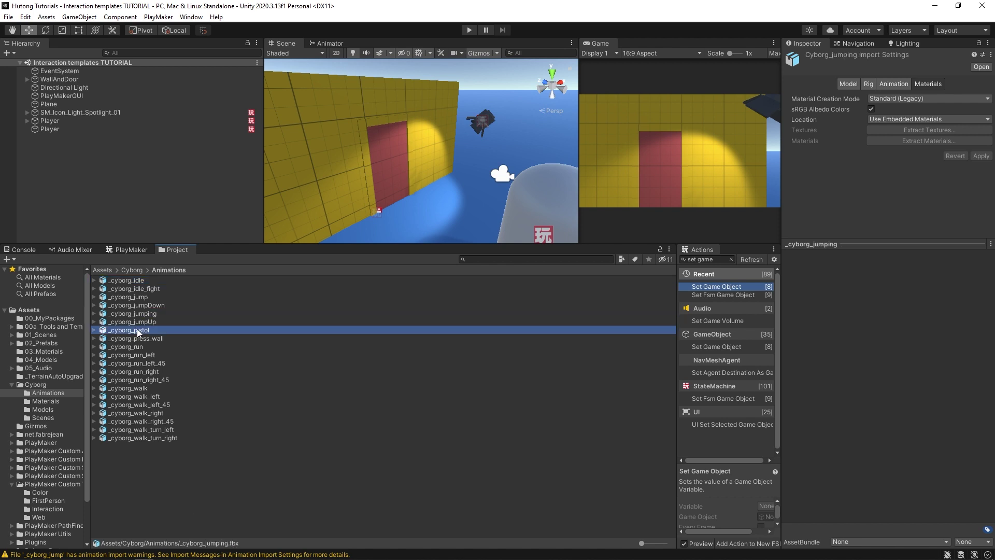
left_click(137, 355)
left_click(137, 387)
left_click(142, 281)
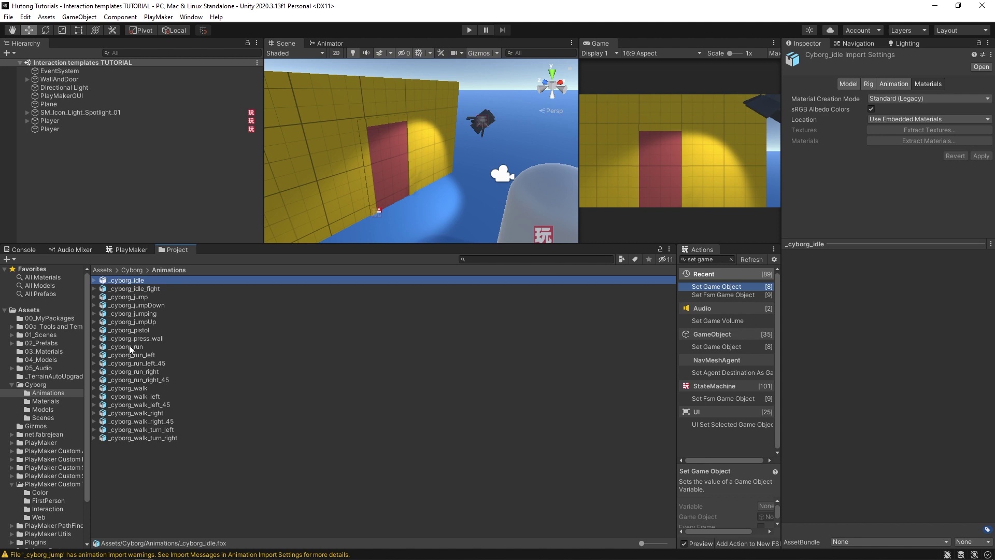
Expand the _cyborg_idle file and inspect its rig and idle animation clip.
left_click(94, 281)
left_click(118, 289)
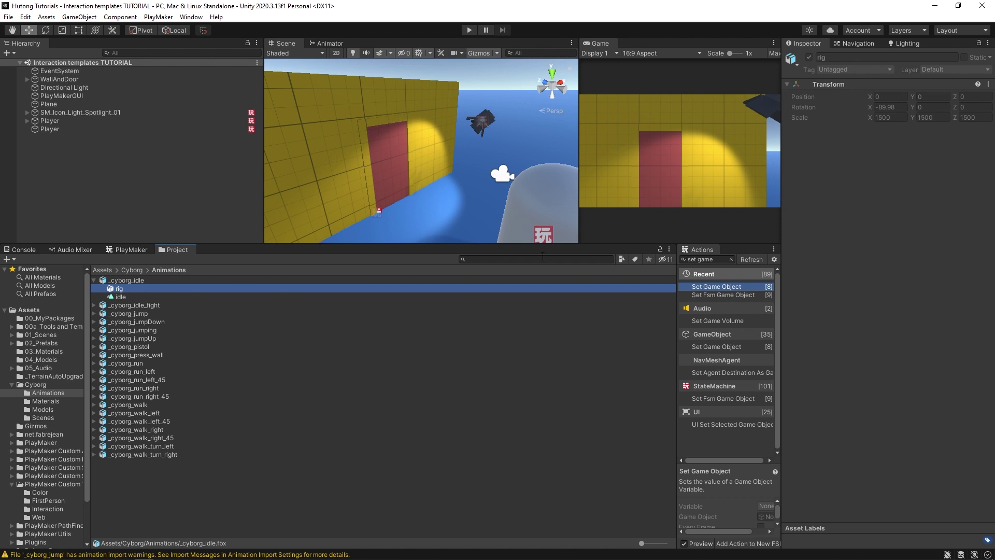
left_click(115, 296)
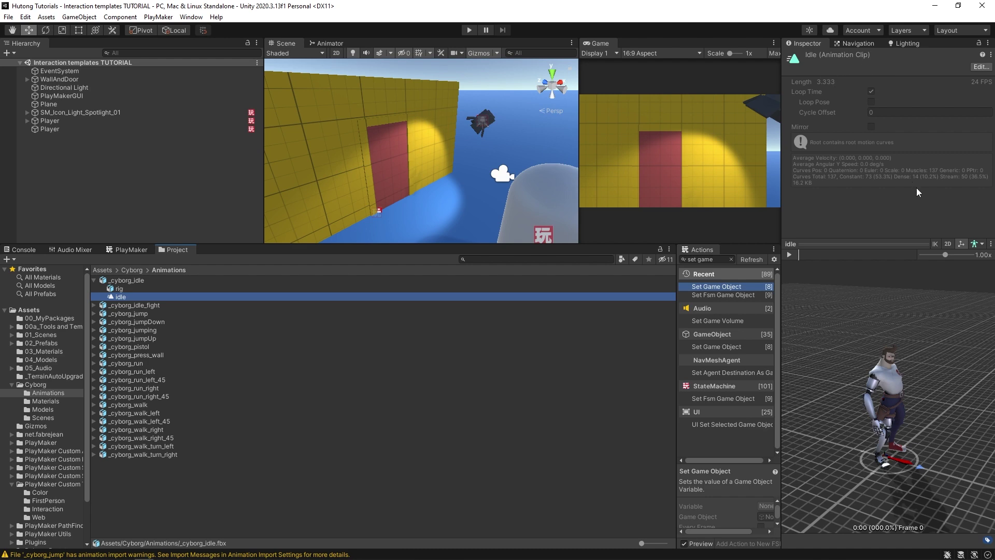
Play the idle animation clip in the preview and view the character up close from another angle.
left_click(127, 281)
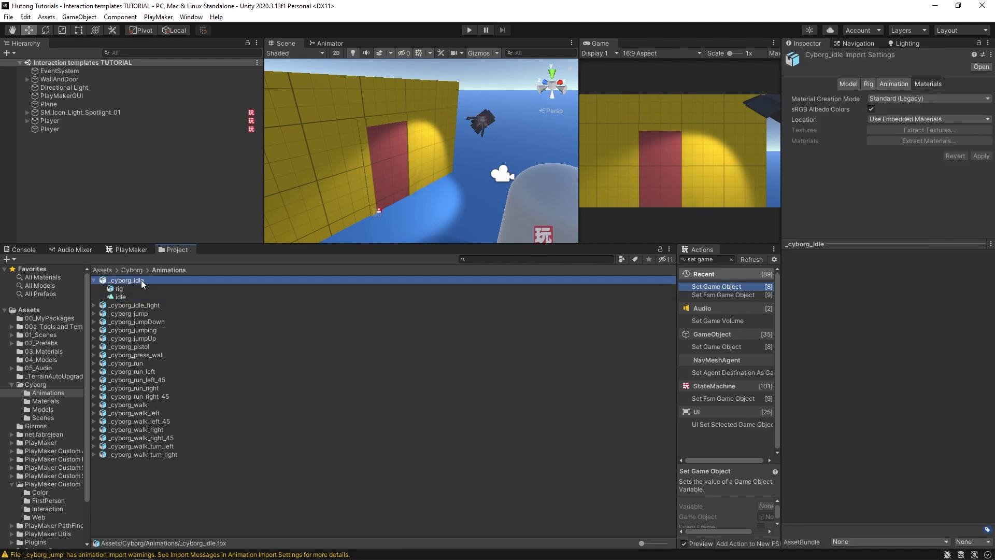
left_click(121, 296)
left_click_drag(881, 394, 850, 394)
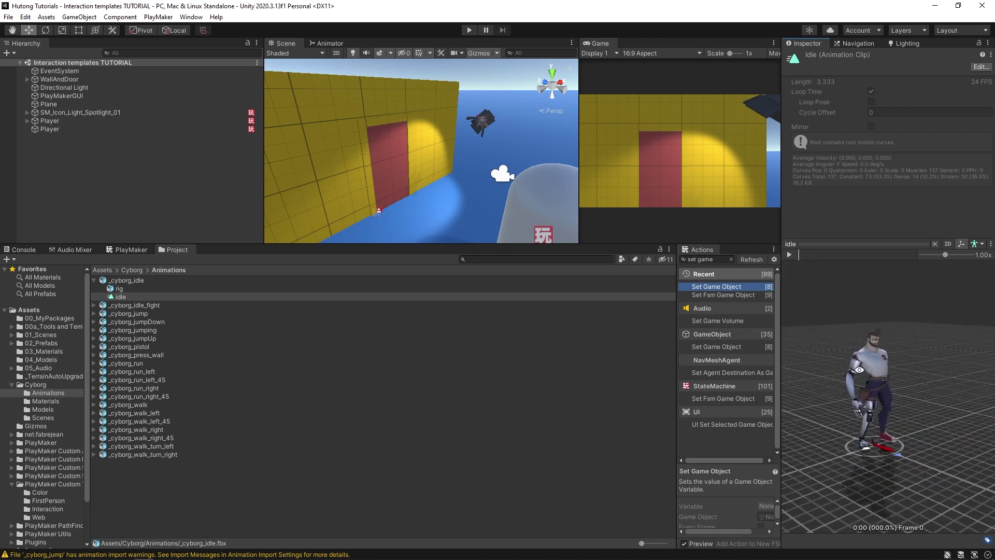
left_click(789, 254)
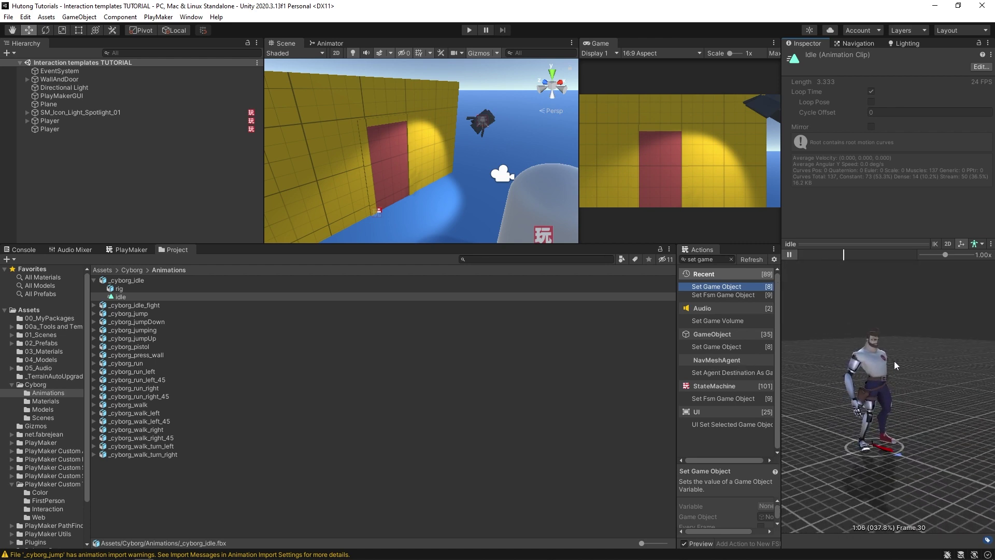
scroll(858, 412, "up", 2)
scroll(858, 413, "up", 3)
Browse the remaining Cyborg animation files, including jumpDown, pistol, run, walk and walk_right.
left_click(94, 322)
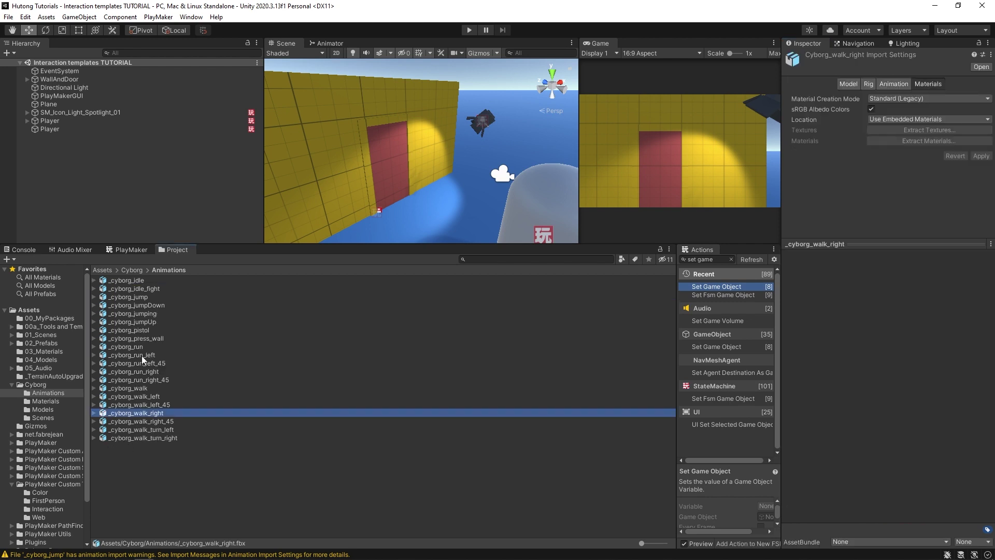
left_click(129, 283)
left_click(129, 306)
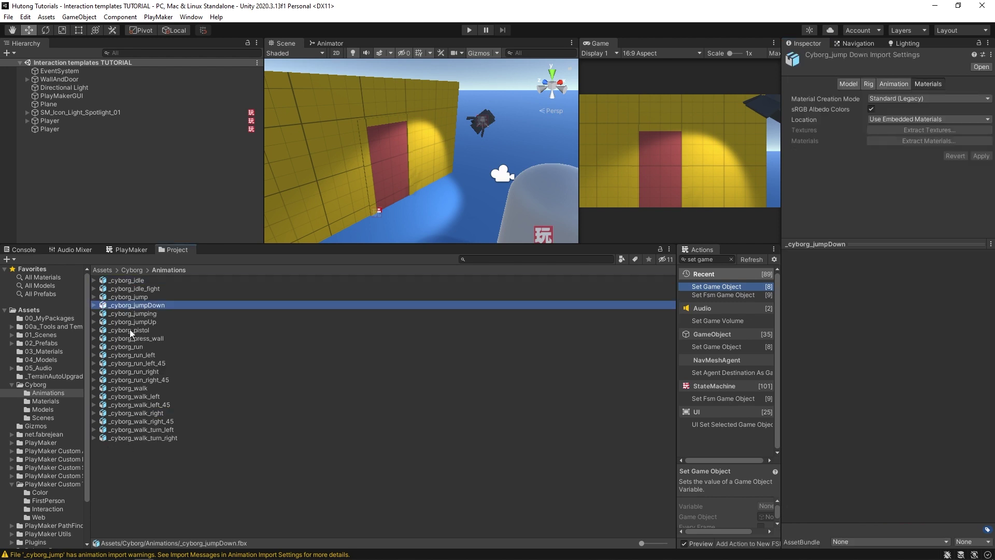
left_click(129, 329)
left_click(130, 350)
left_click(124, 388)
left_click(122, 413)
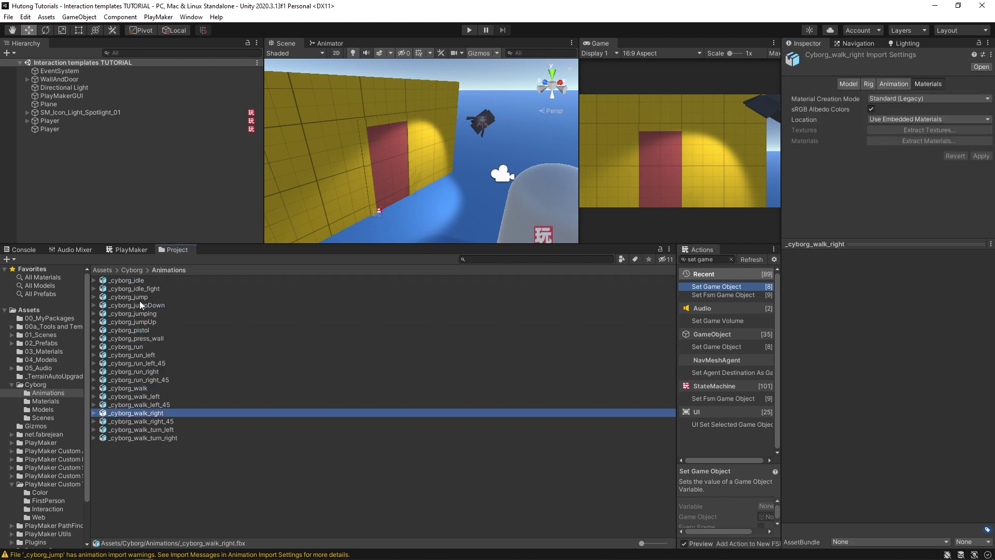
Open the Cyborg Materials folder and examine the body material and the body texture.
left_click(132, 270)
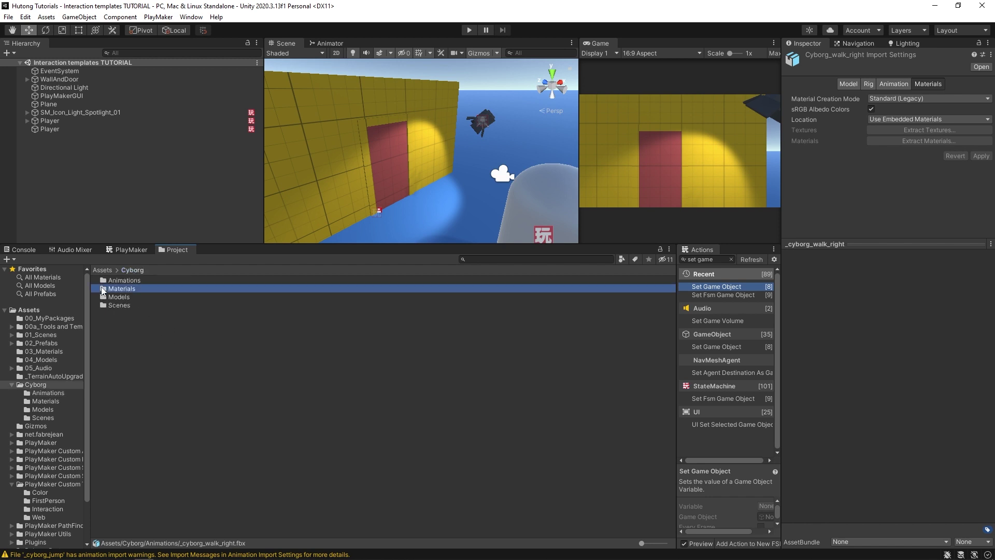
double_click(125, 288)
left_click(111, 282)
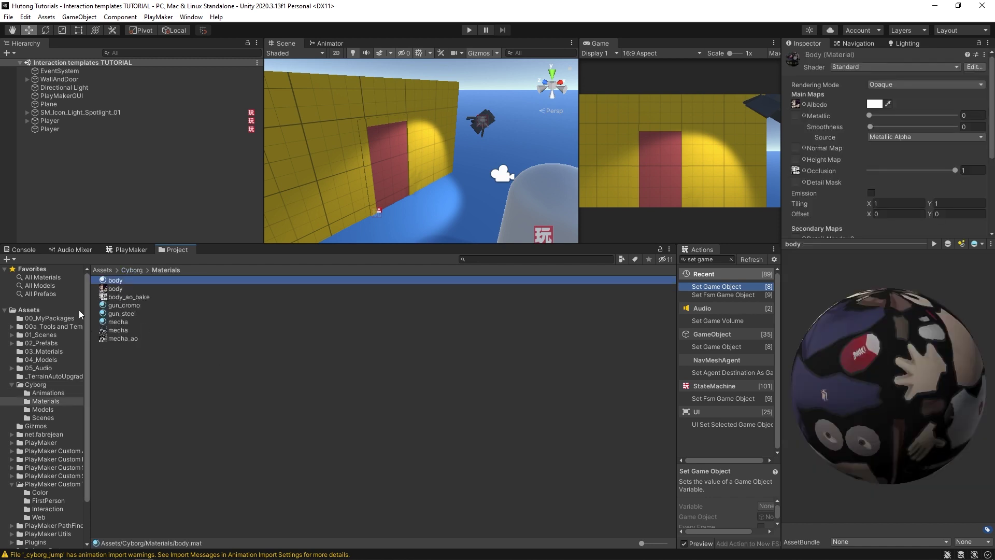
left_click(116, 289)
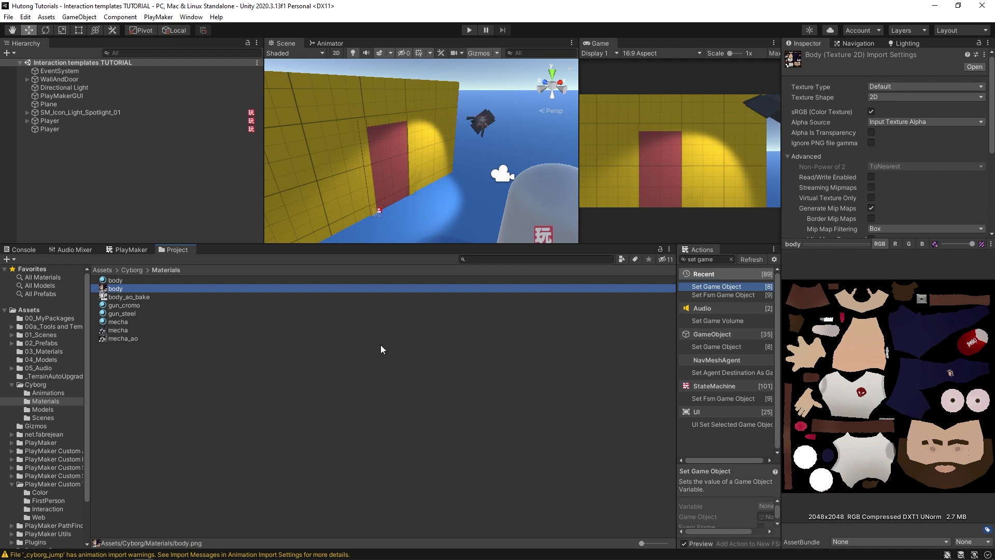
Review the body material's settings and locate the texture assigned to its Albedo map in the project.
left_click(225, 281)
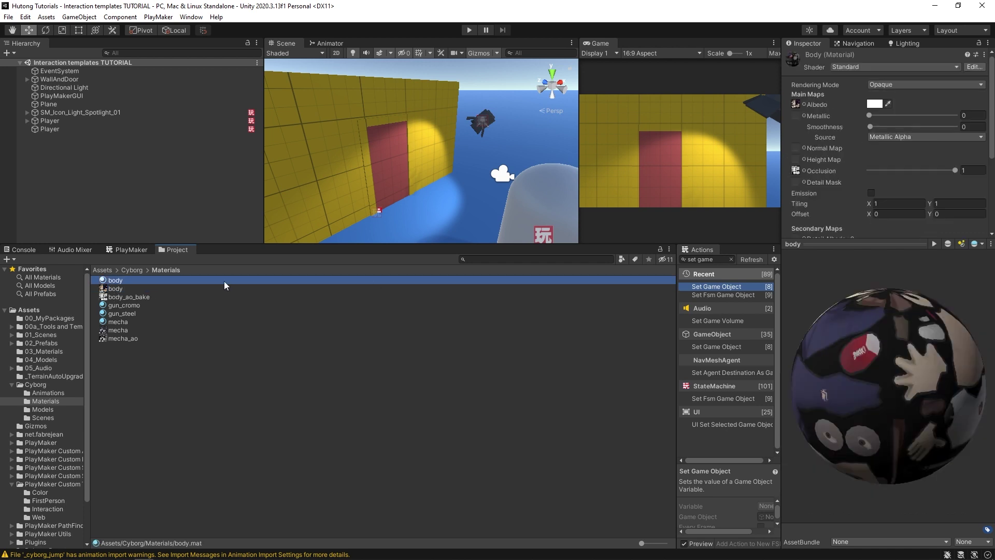
mouse_move(992, 126)
left_mouse_down()
mouse_move(993, 176)
mouse_move(994, 124)
left_mouse_up()
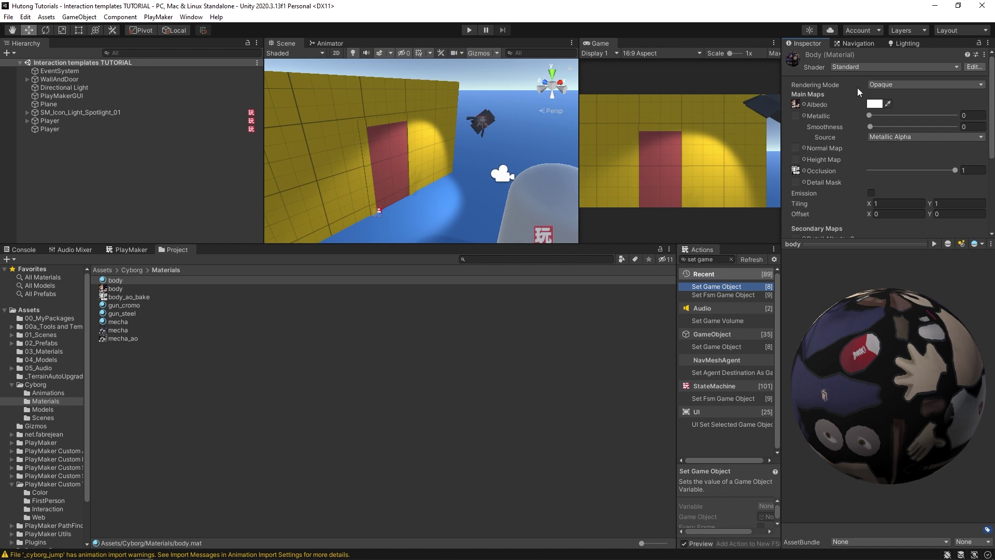
left_click(795, 104)
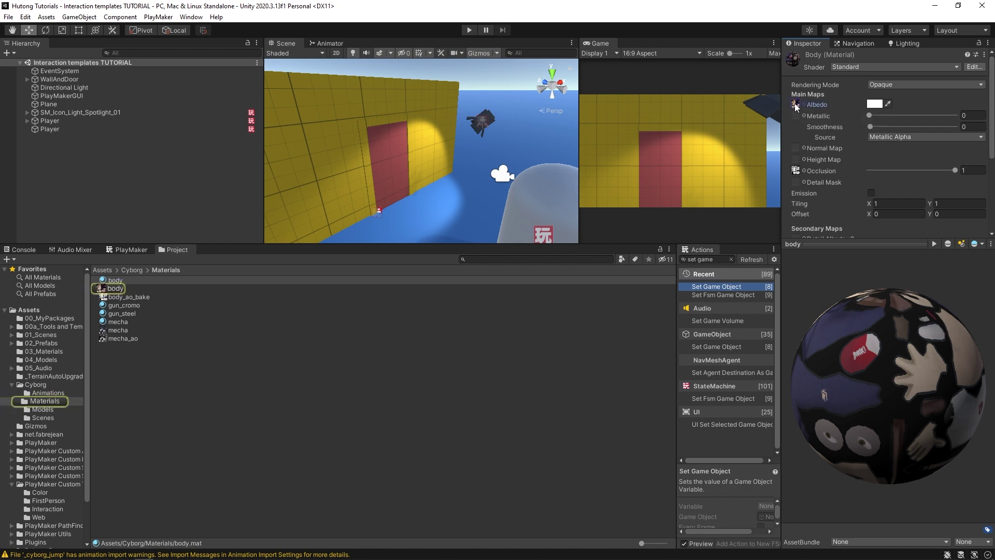
Compare the body texture with the body material, and preview the _cyborg_base model in the Cyborg Models folder.
left_click(106, 288)
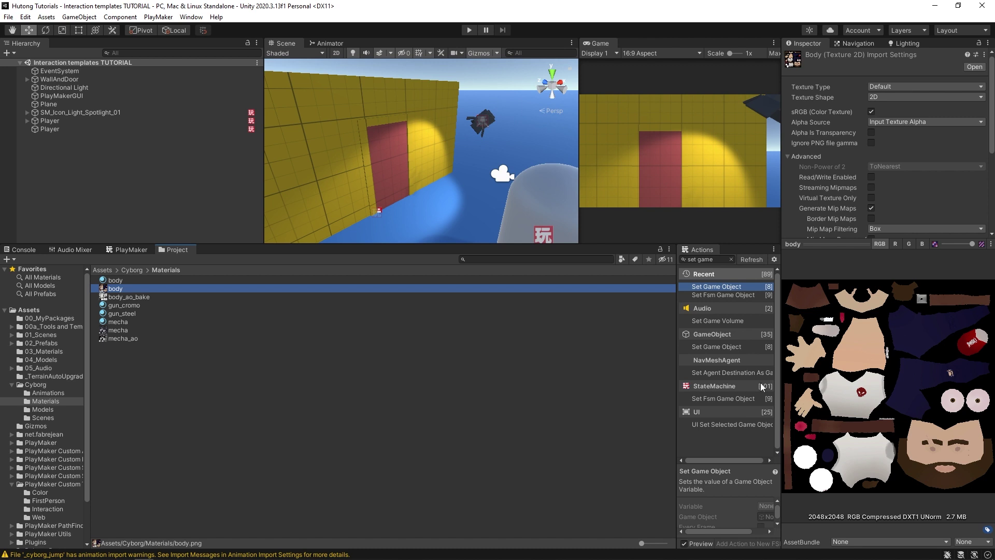
left_click(108, 283)
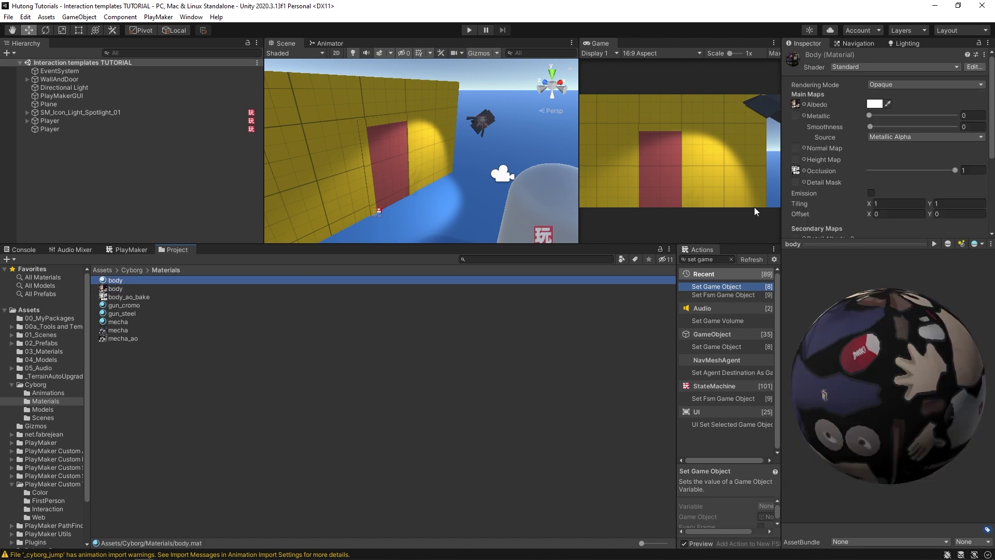
left_click(43, 409)
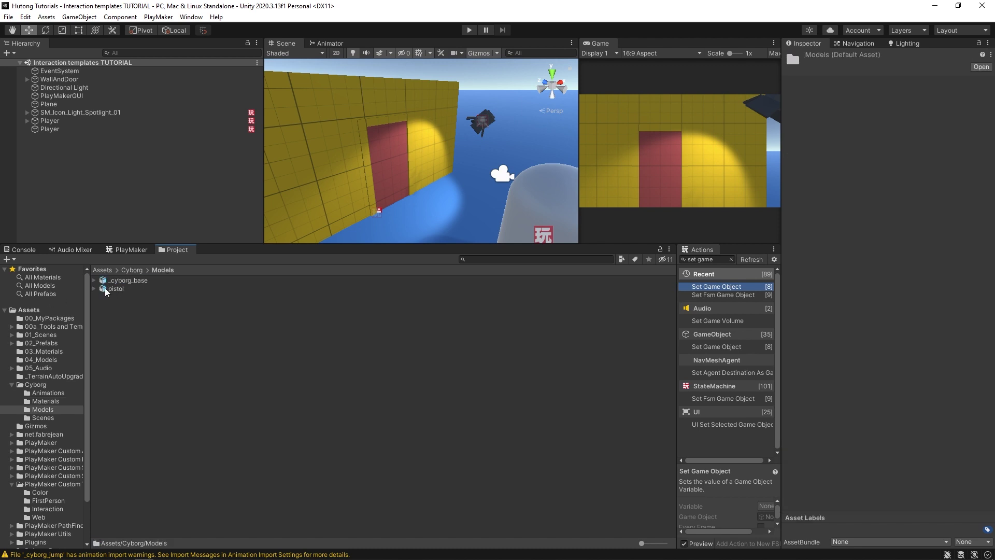
left_click(123, 281)
Look through the Cyborg Scenes folder and return to the overview of the Cyborg package's subfolders.
left_click(131, 270)
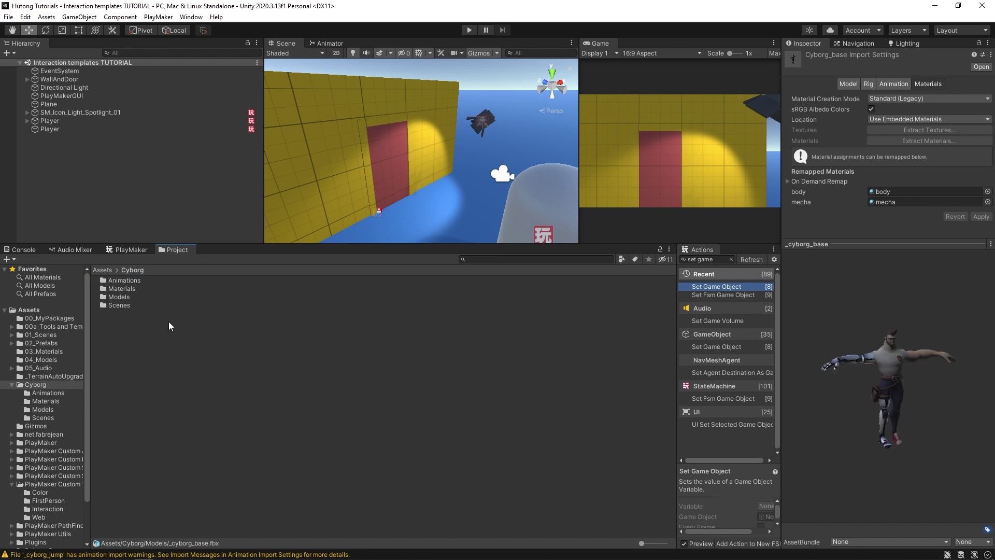
double_click(111, 305)
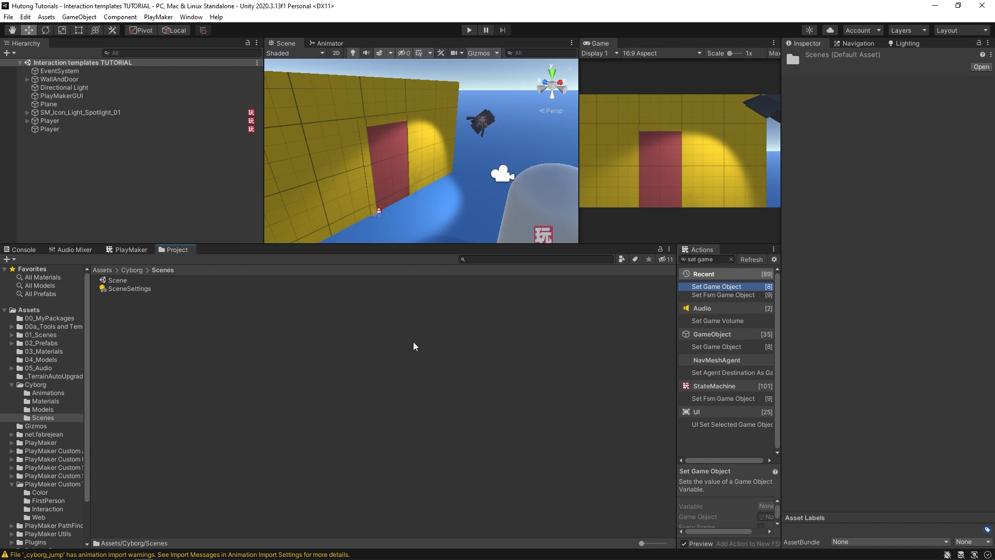
left_click(132, 270)
left_click(128, 362)
left_click(113, 281)
left_click(120, 305)
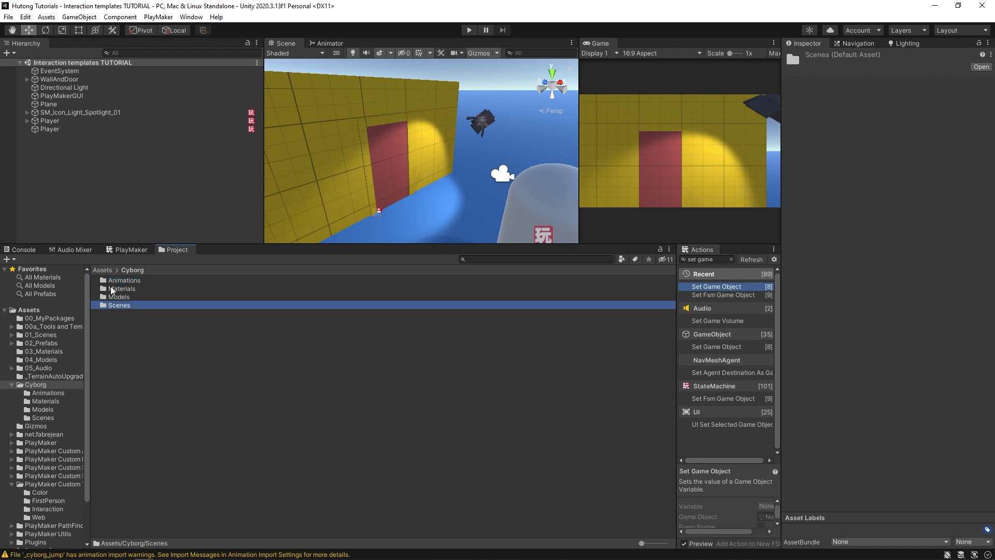
left_click(111, 288)
left_click(110, 282)
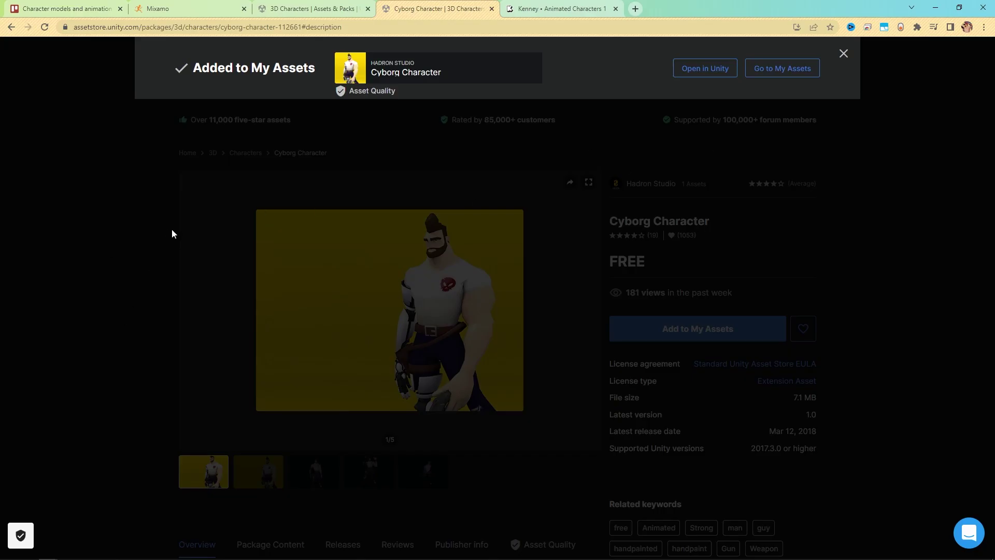
Switch to the browser, dismiss the Asset Store confirmation and show the Kenney Animated Characters 1 page.
left_click(173, 234)
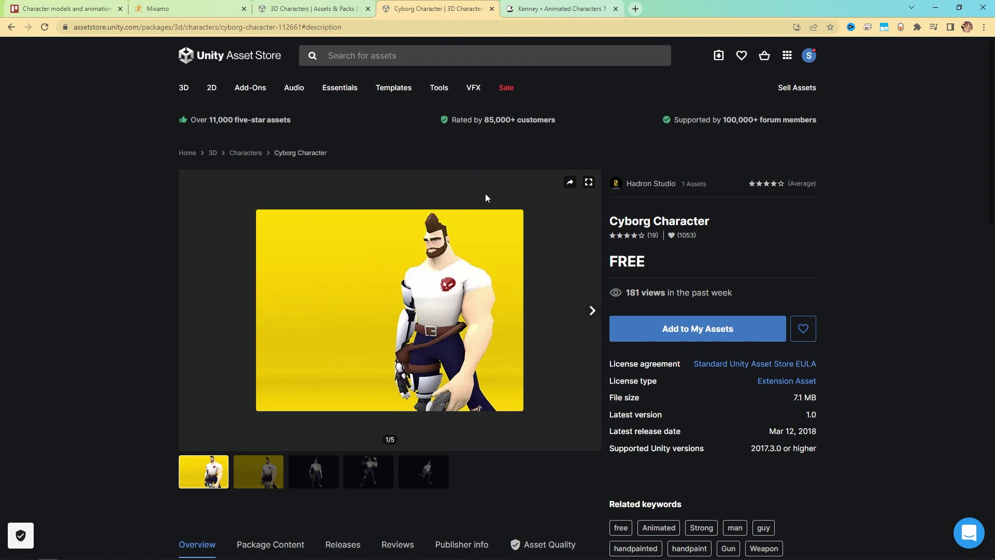
left_click(561, 6)
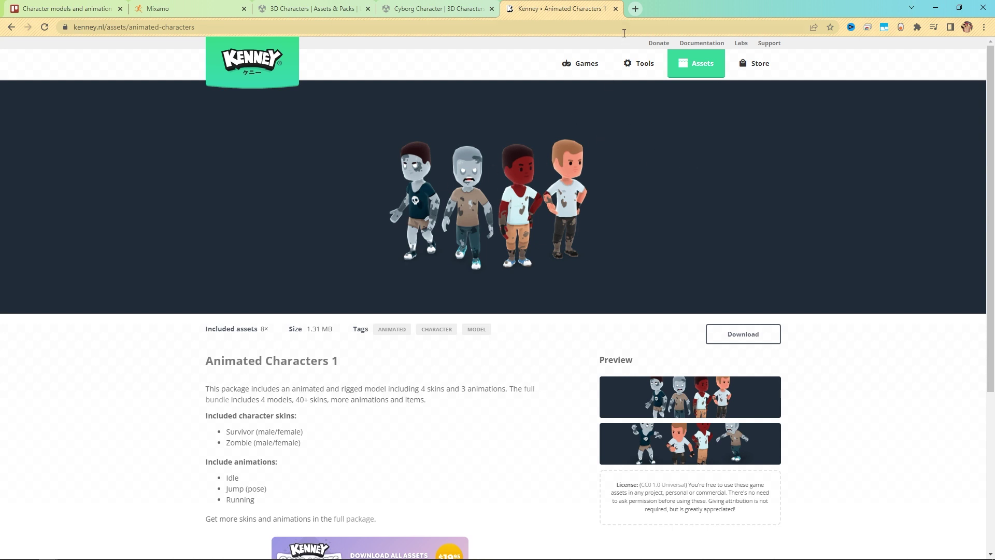
Open itch.io in a new browser tab and browse its Game assets category.
left_click(635, 9)
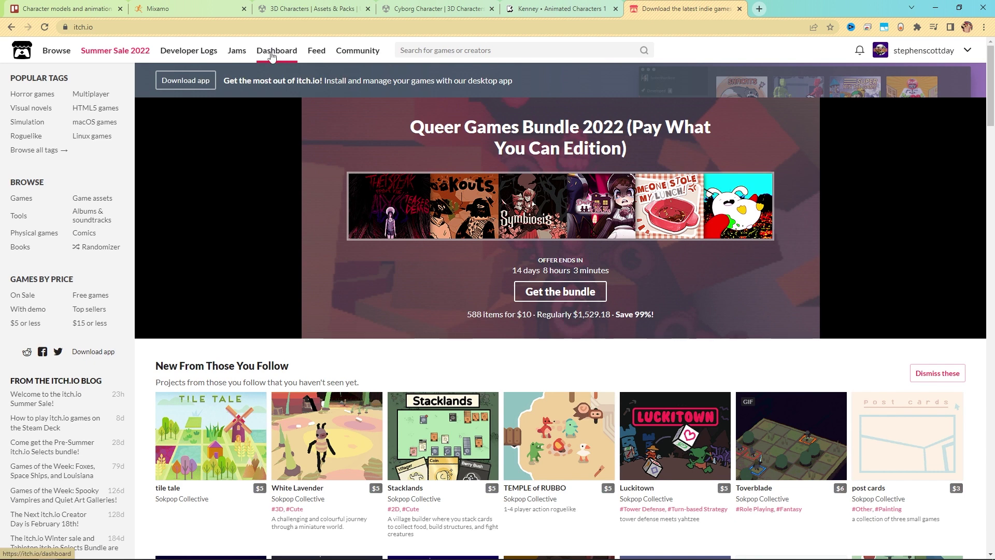
left_click(55, 52)
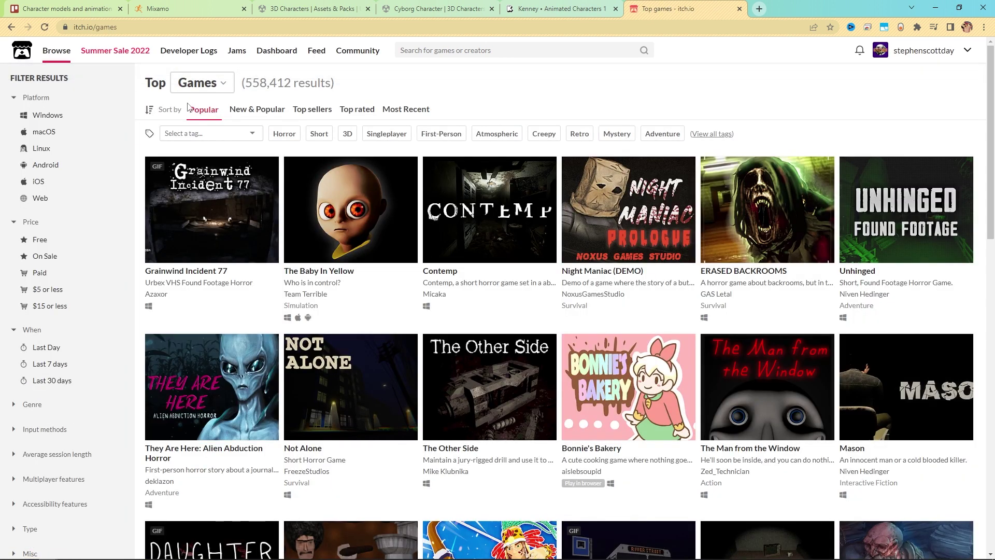
left_click(201, 84)
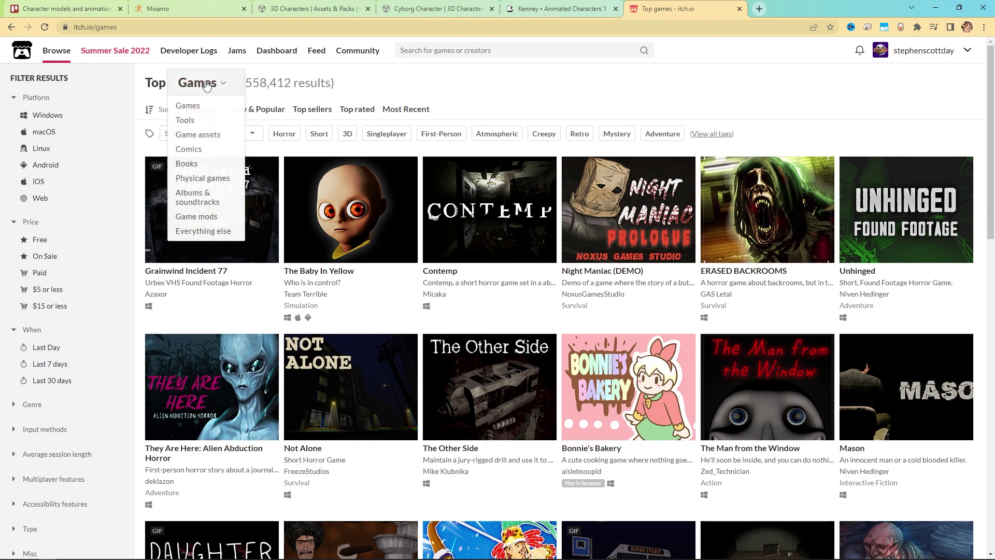
left_click(207, 135)
Filter the game assets by the tags 3D and Characters and look over the listed packs.
left_click(213, 134)
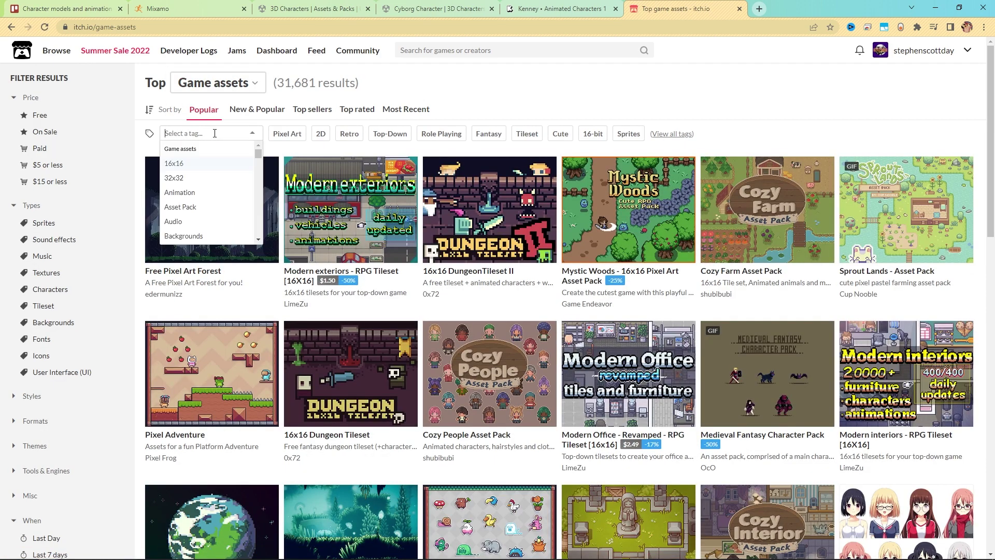
type("3d")
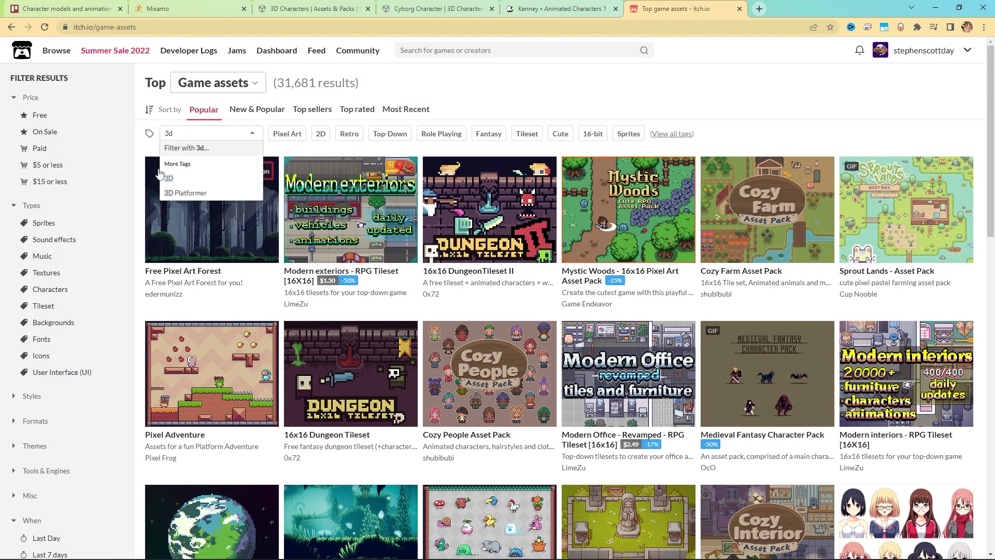
key("Return")
type("char")
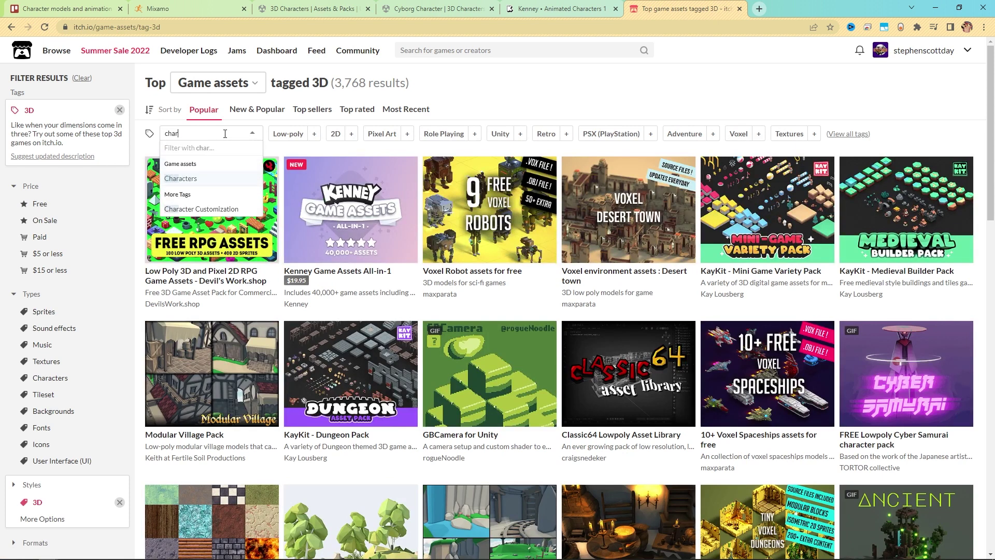
type("ac")
left_click(174, 181)
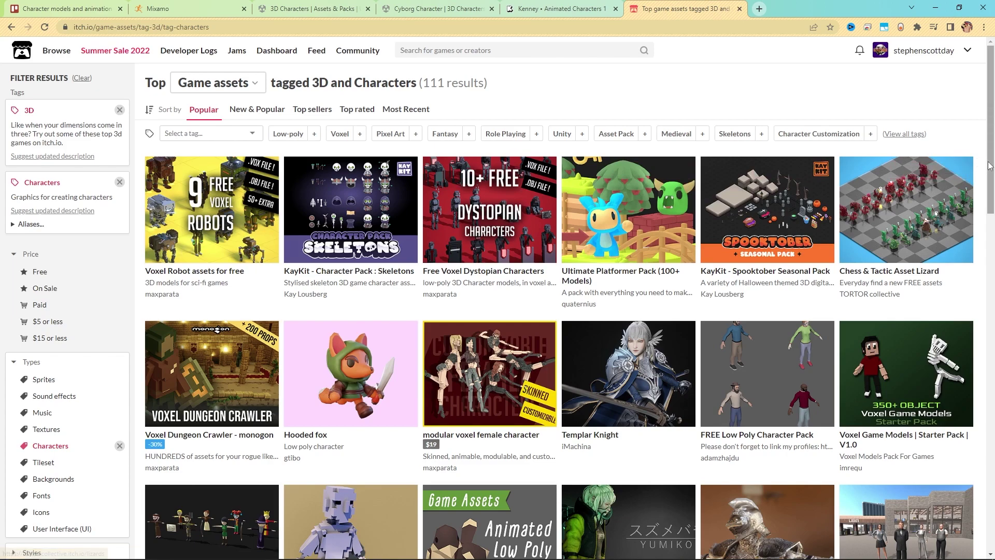
left_click_drag(989, 167, 988, 132)
Start downloading Kenney's Animated Characters 1 package and choose the Hutong Tutorials project's 04_Models folder in Assets as the save location.
left_click(565, 9)
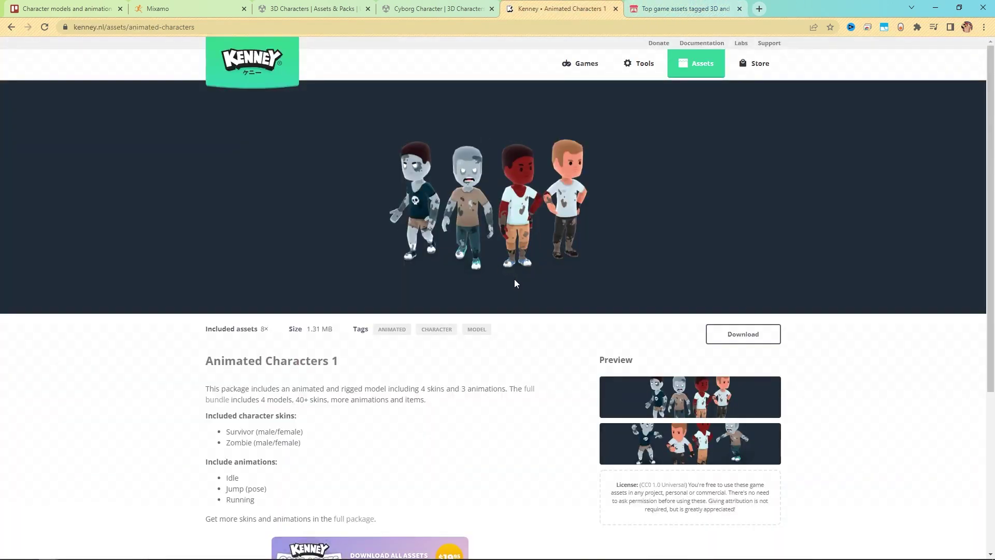
left_click(745, 335)
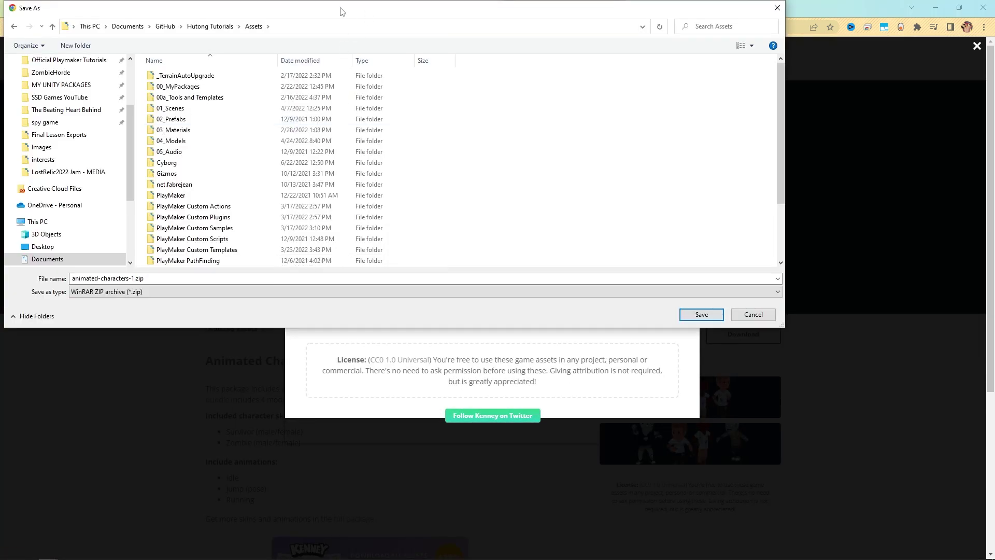
left_click_drag(344, 11, 473, 104)
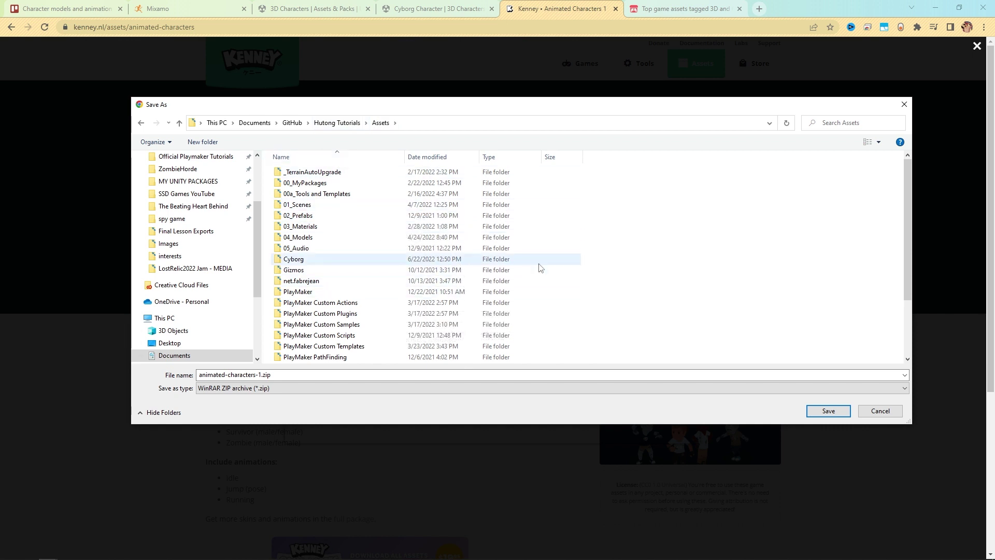
double_click(289, 239)
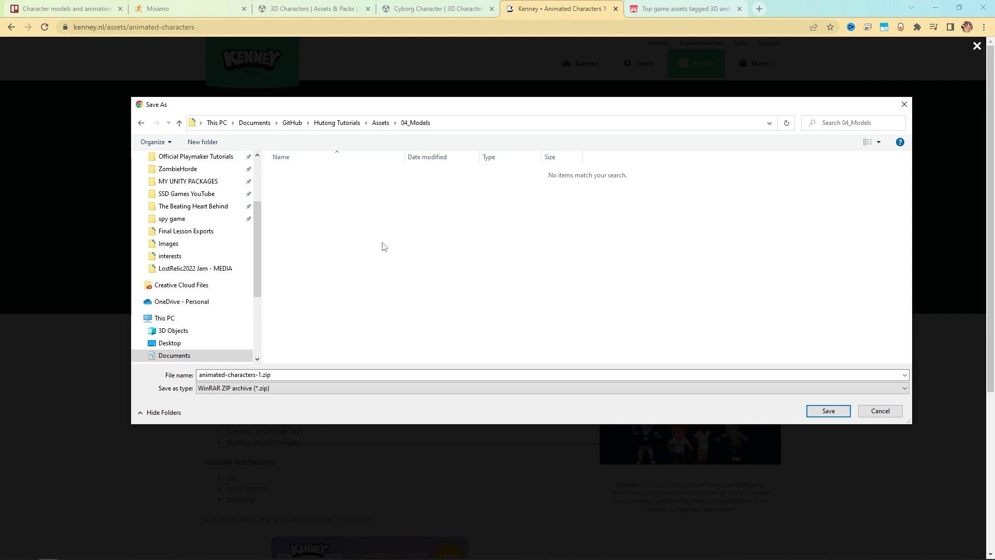
Create a folder named Downloaded Models inside 04_Models and save animated-characters-1.zip in it.
key("ctrl+shift+n")
type("Downl")
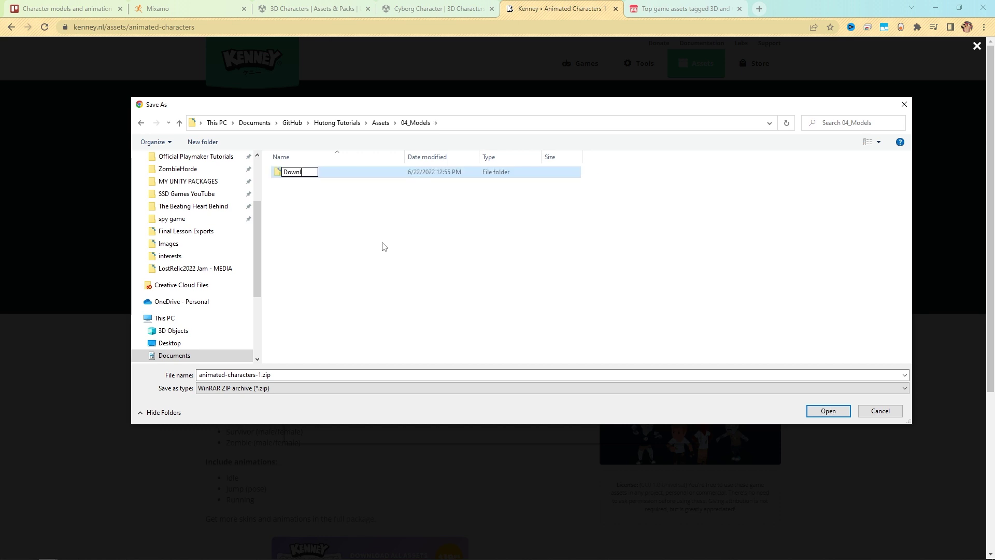
type("oaded Models")
key("Return")
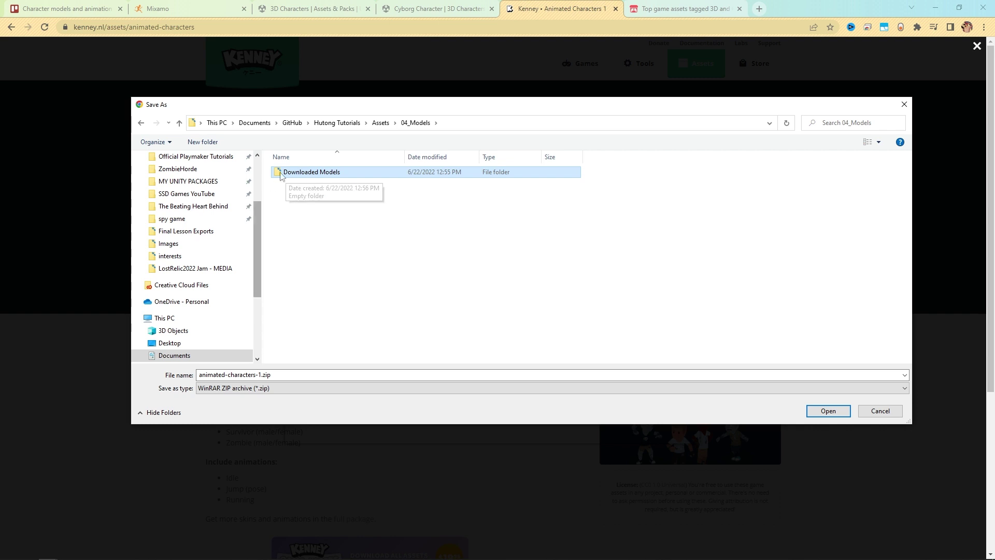
double_click(280, 173)
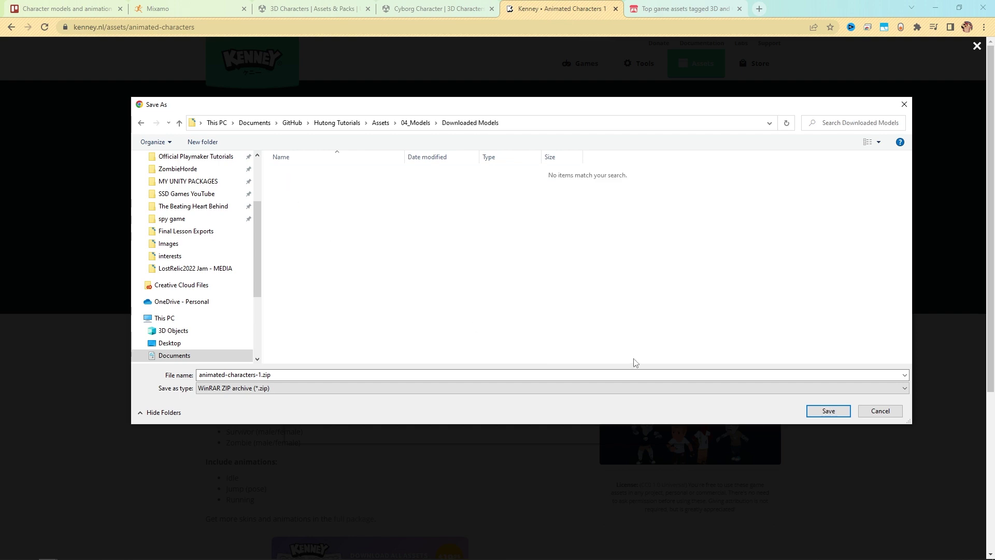
left_click(836, 413)
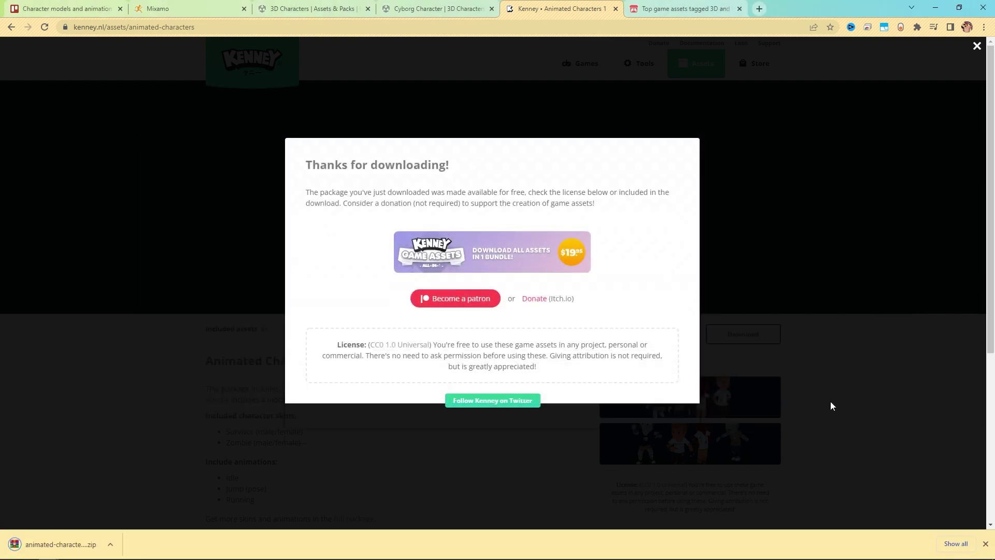
Return to the itch.io 3D character results and open the Low poly scout asset page.
key("ctrl+Tab")
scroll(495, 392, "down", 9)
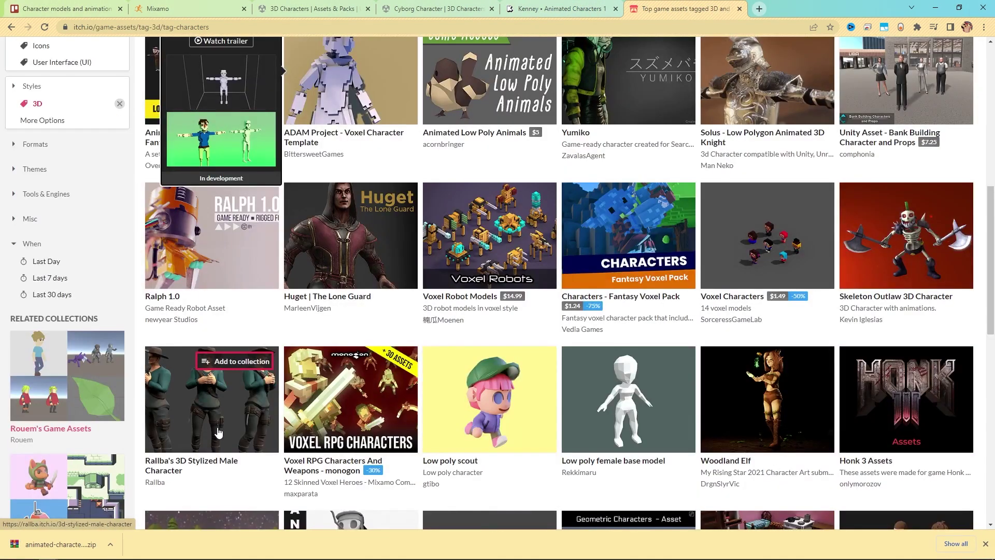
left_click(495, 394)
Download the Low poly scout file scout_girl.glb without paying and save it in the Downloaded Models folder.
left_click(498, 269)
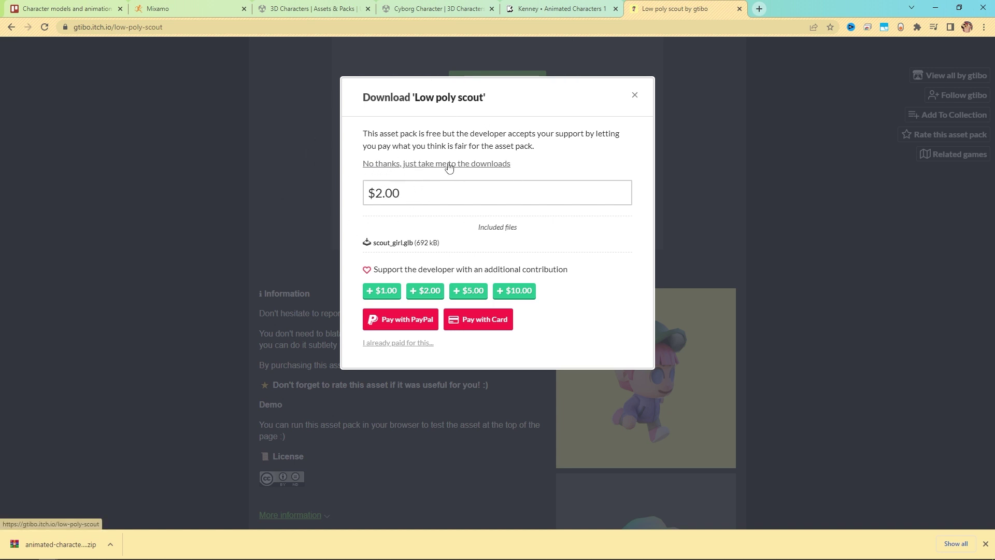
left_click(430, 164)
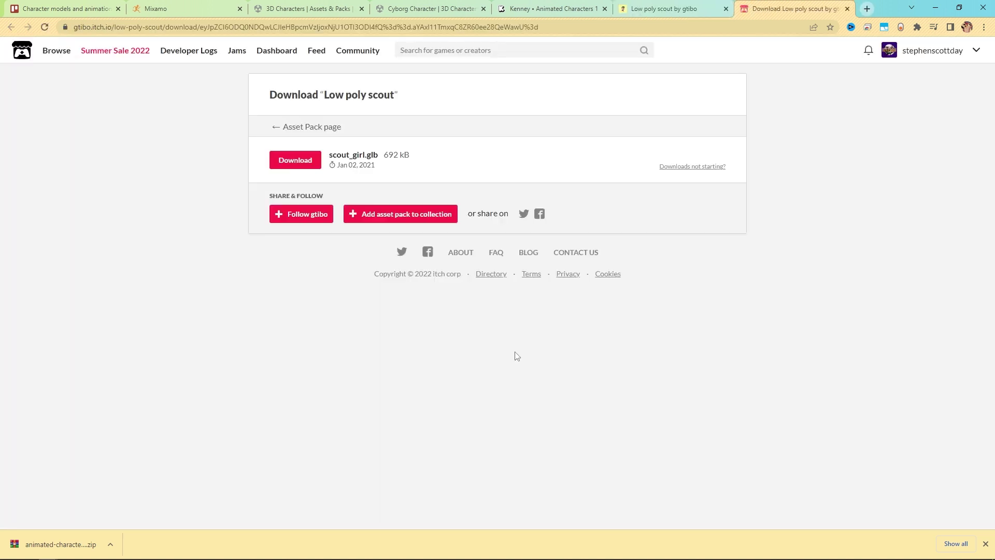
left_click(287, 165)
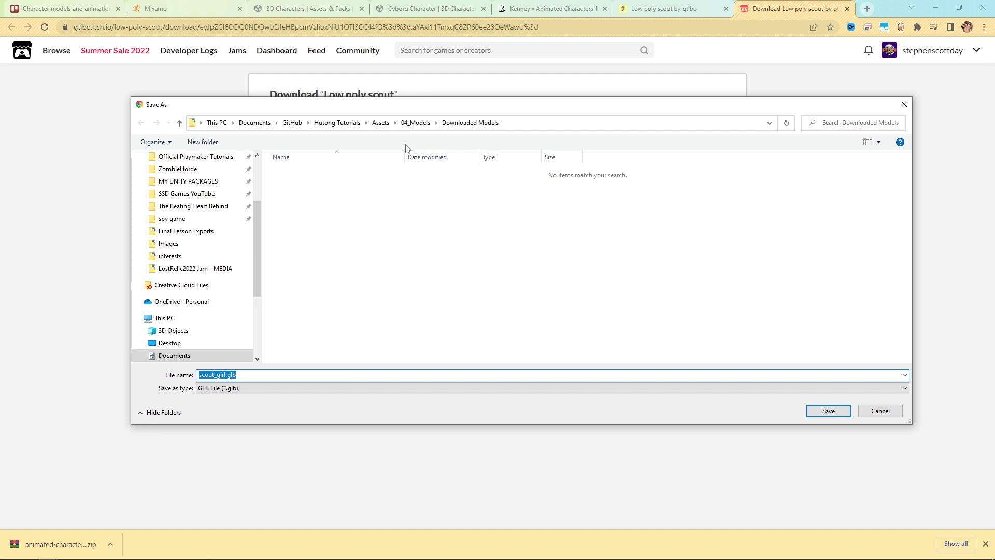
left_click(829, 410)
Switch to Unity and open the Downloaded Models folder inside 04_Models.
key("ctrl+shift+Tab")
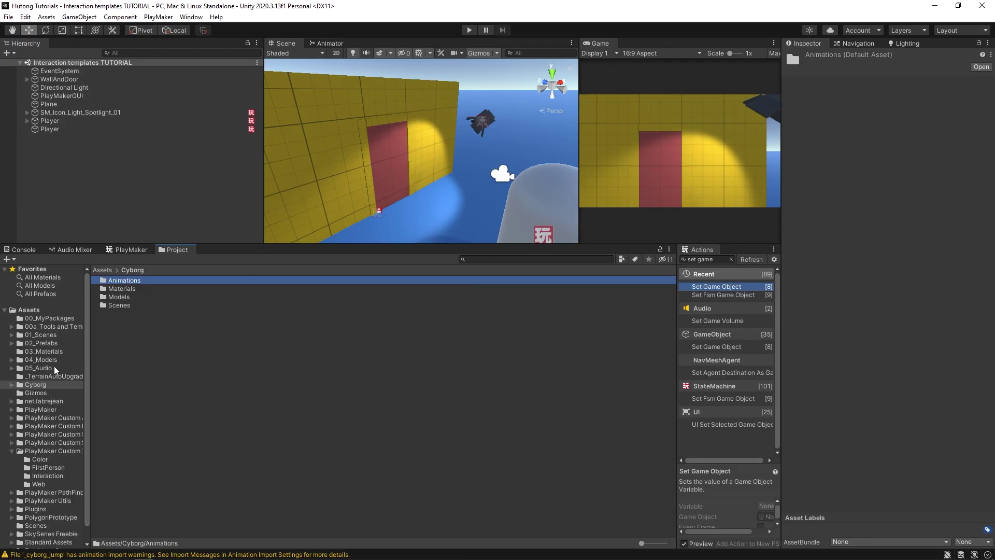
left_click(41, 360)
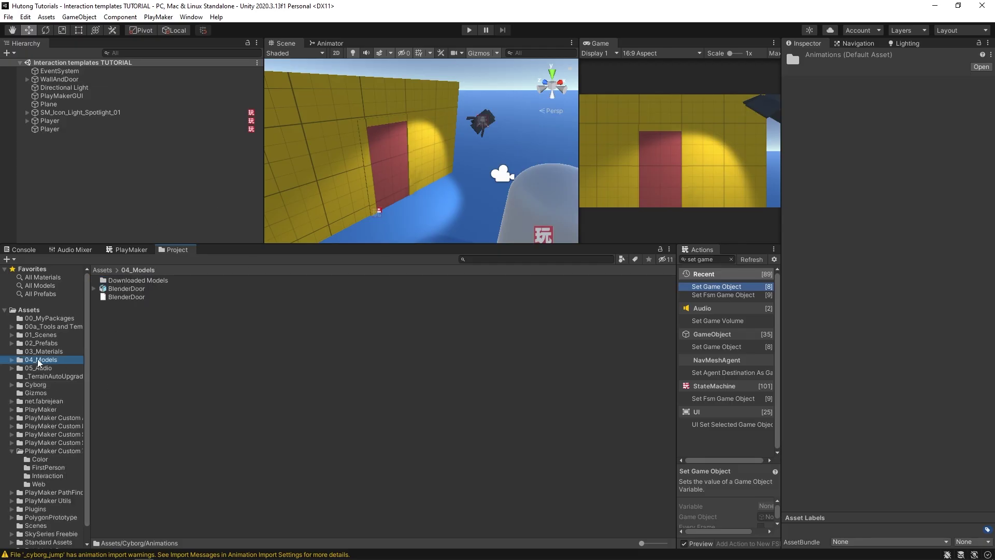
double_click(117, 281)
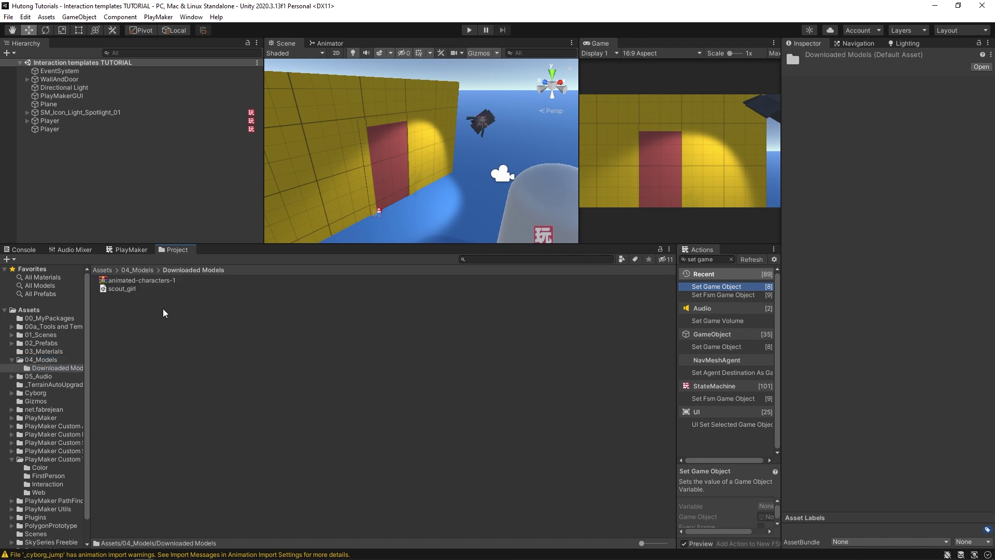
Try to add the scout_girl file and the animated-characters-1 archive to the scene hierarchy.
left_click(135, 290)
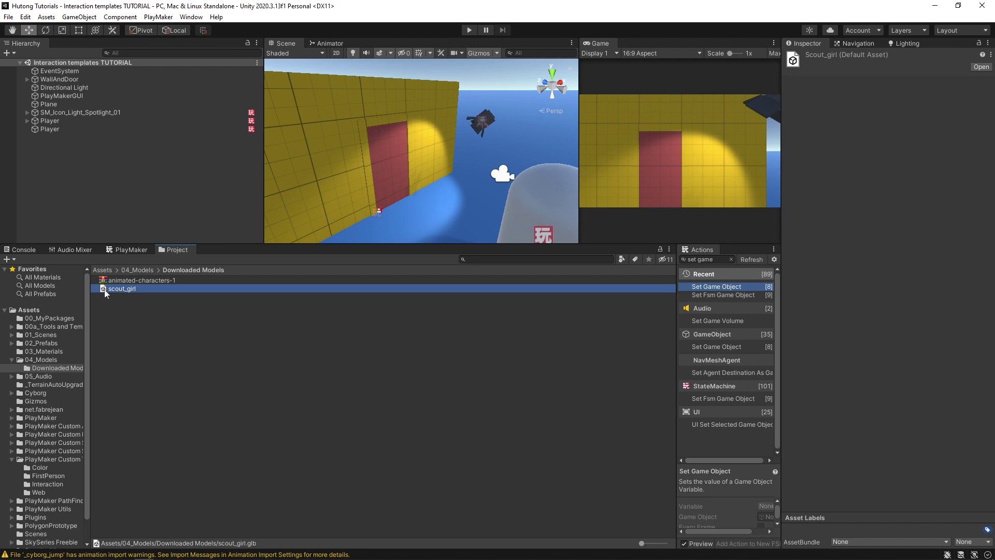
mouse_move(104, 288)
left_mouse_down()
mouse_move(126, 175)
mouse_move(153, 174)
mouse_move(163, 144)
mouse_move(175, 168)
mouse_move(118, 294)
left_mouse_up()
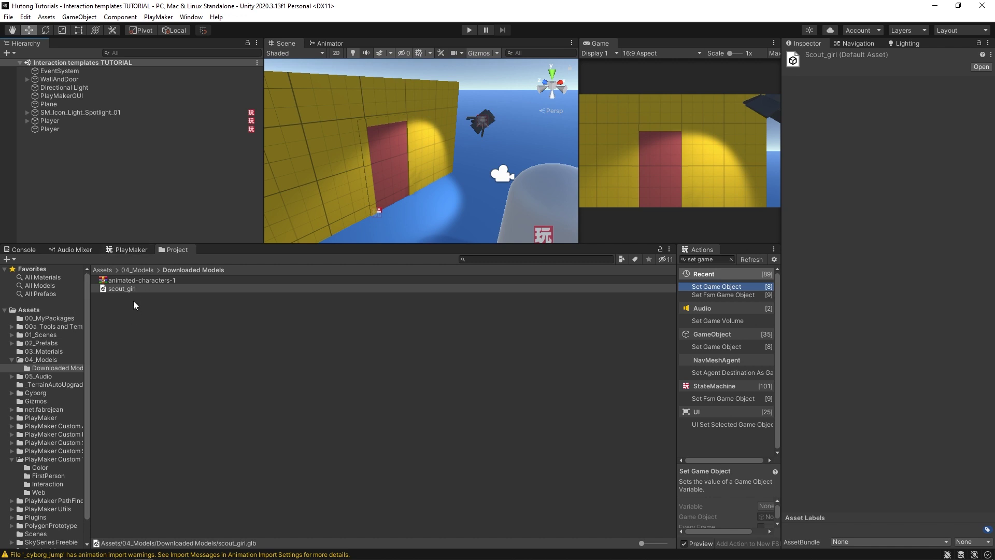
key("Up")
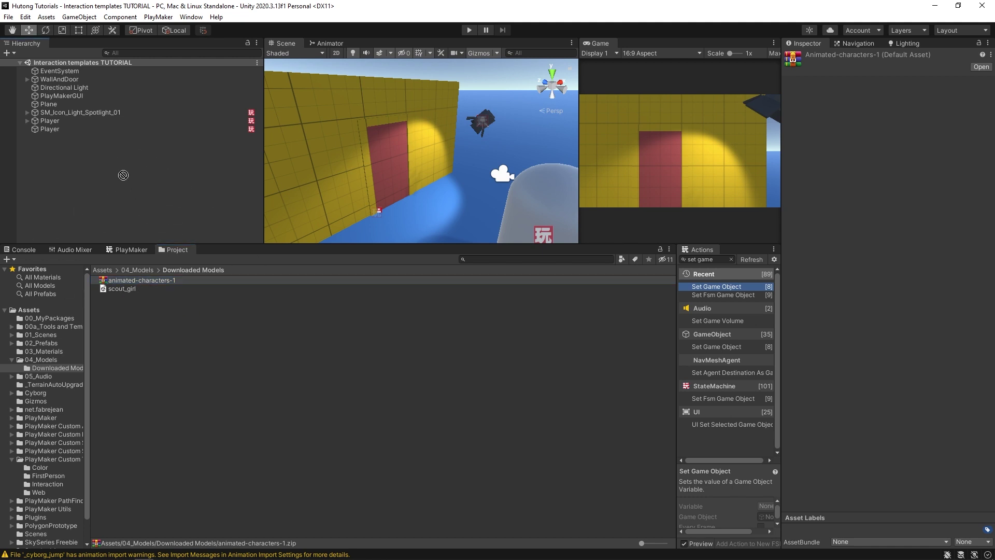
left_click(122, 289)
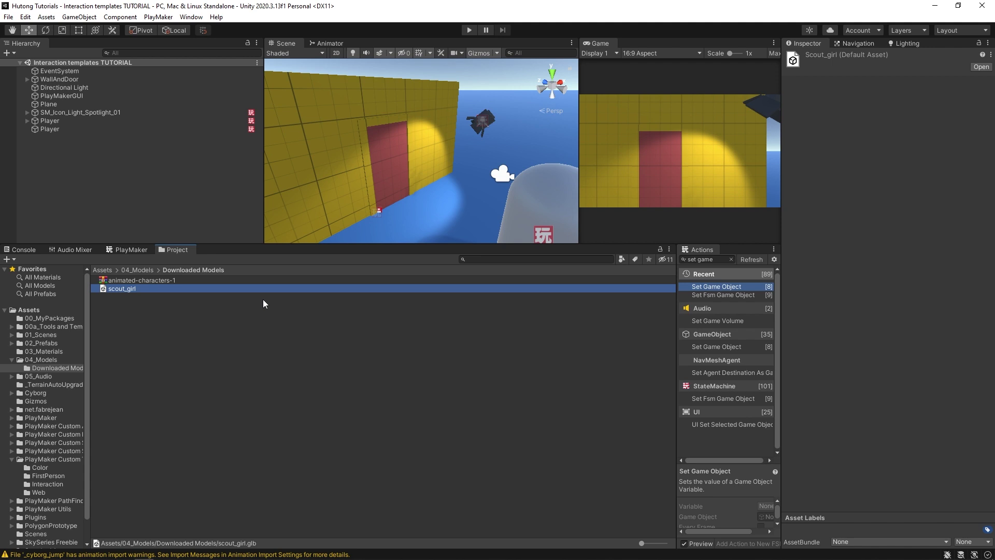
Reveal the animated-characters-1 archive in File Explorer and extract it into its own folder inside Downloaded Models.
left_click(153, 281)
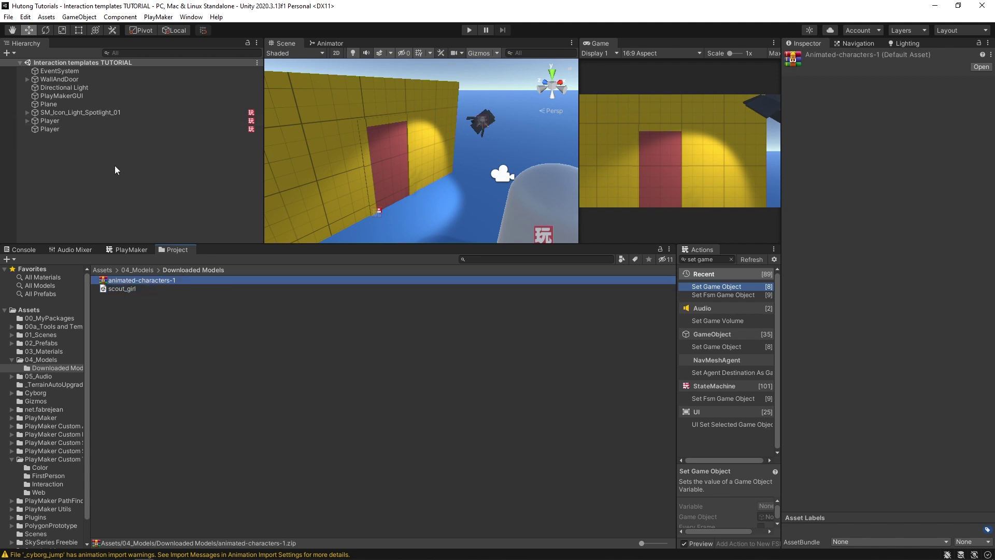
right_click(119, 284)
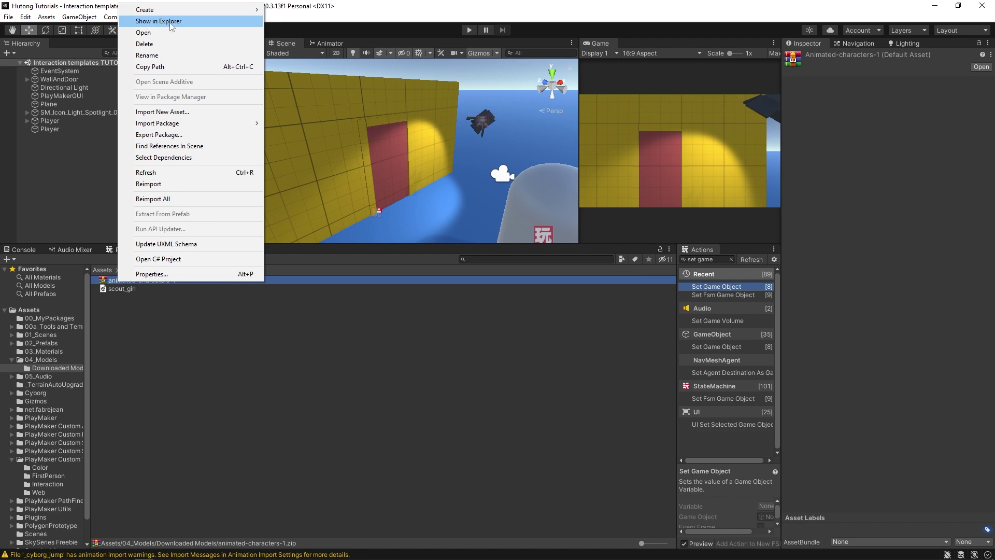
left_click(148, 22)
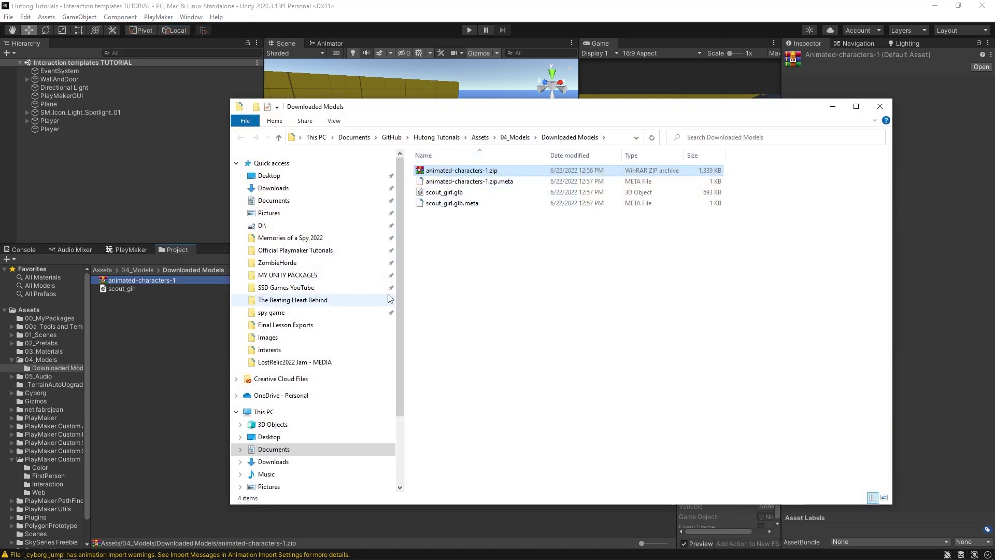
left_click_drag(491, 92, 460, 111)
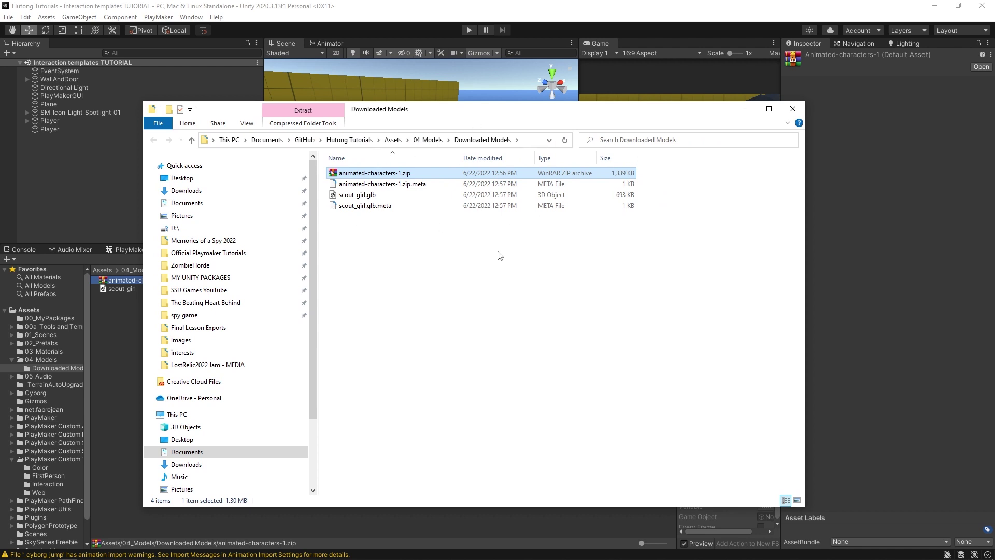
right_click(369, 176)
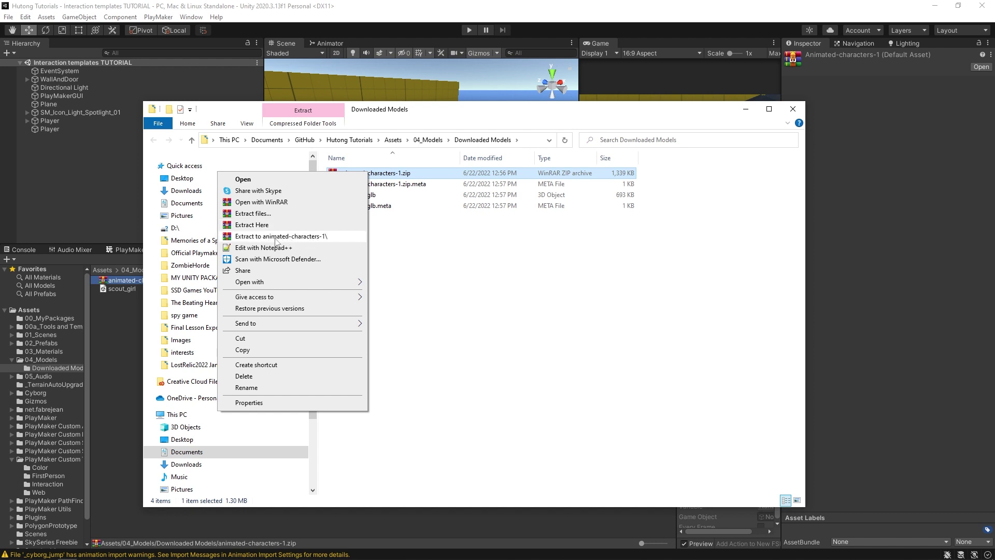
left_click(308, 241)
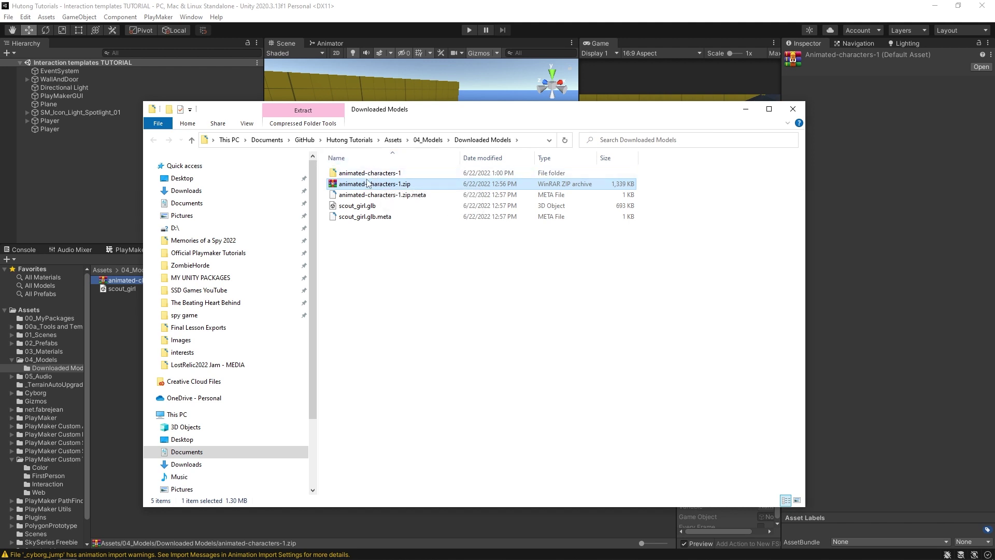
Look through the extracted animated-characters-1 folder, including its Animations and Unity package subfolders, and return to Unity.
double_click(366, 173)
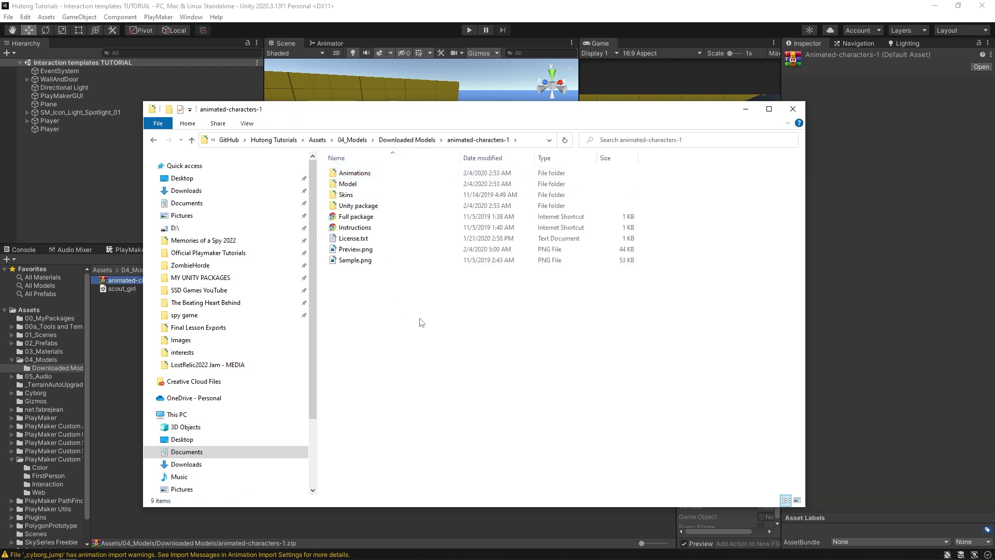
left_click(346, 175)
left_click(357, 206)
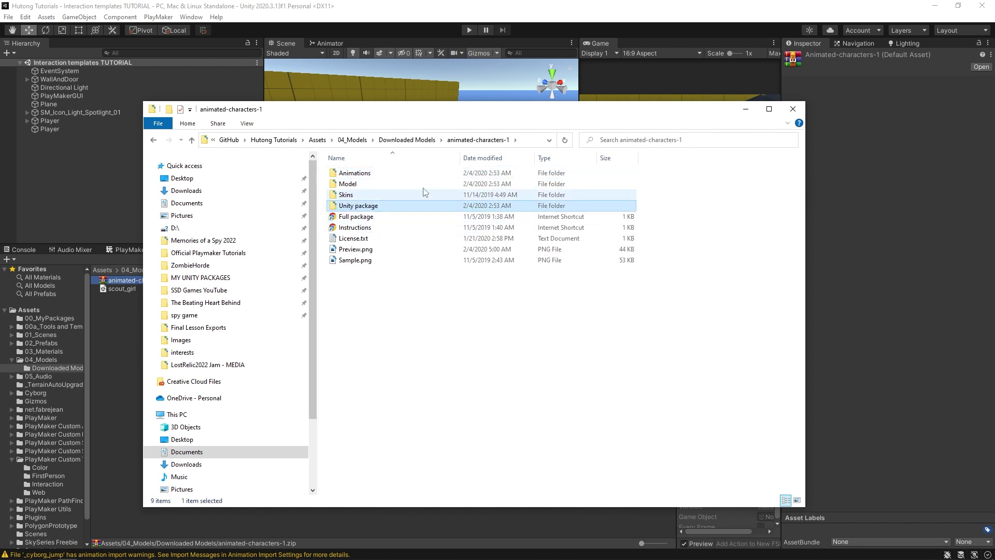
left_click(394, 9)
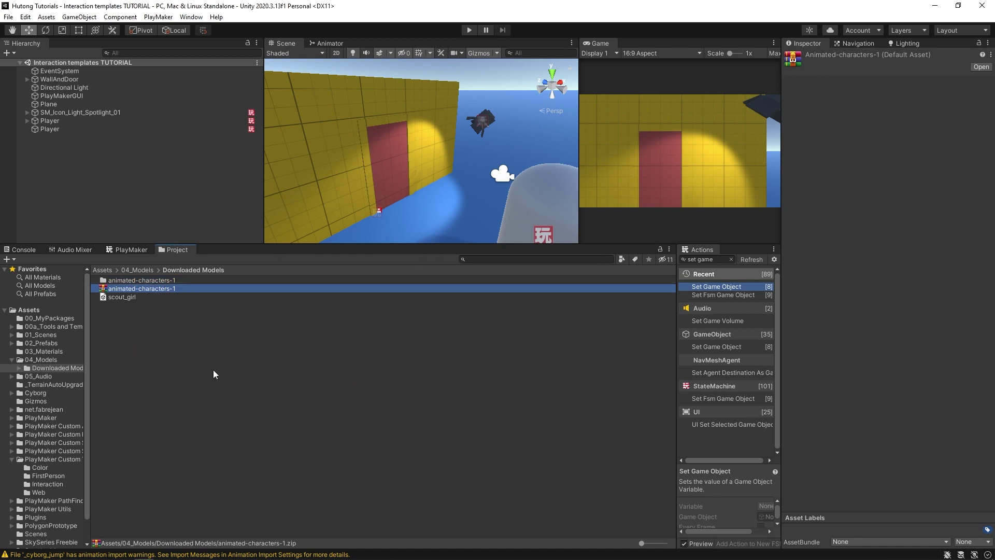
Review the import contents of the animatedCharacters1 package in the Unity package folder and close it without importing.
double_click(106, 281)
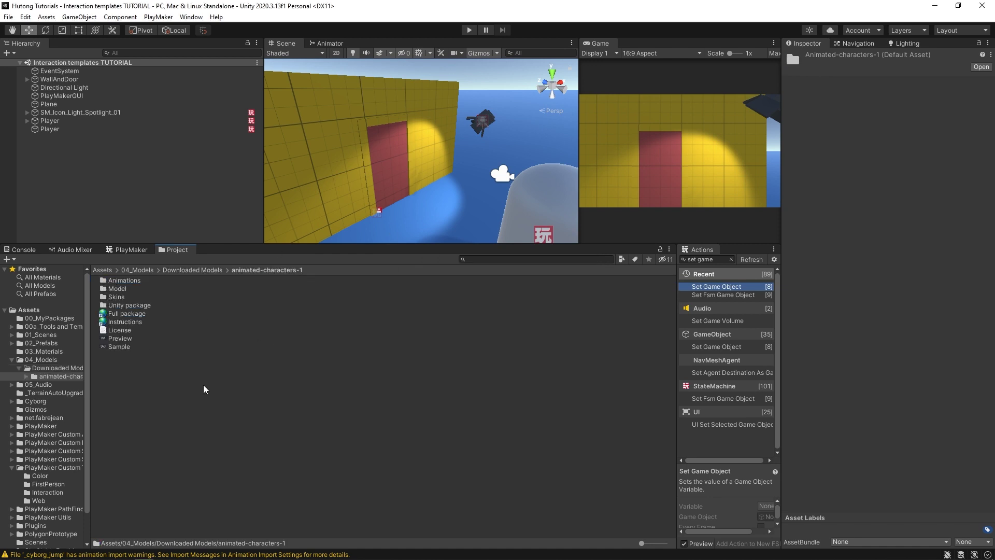
double_click(103, 305)
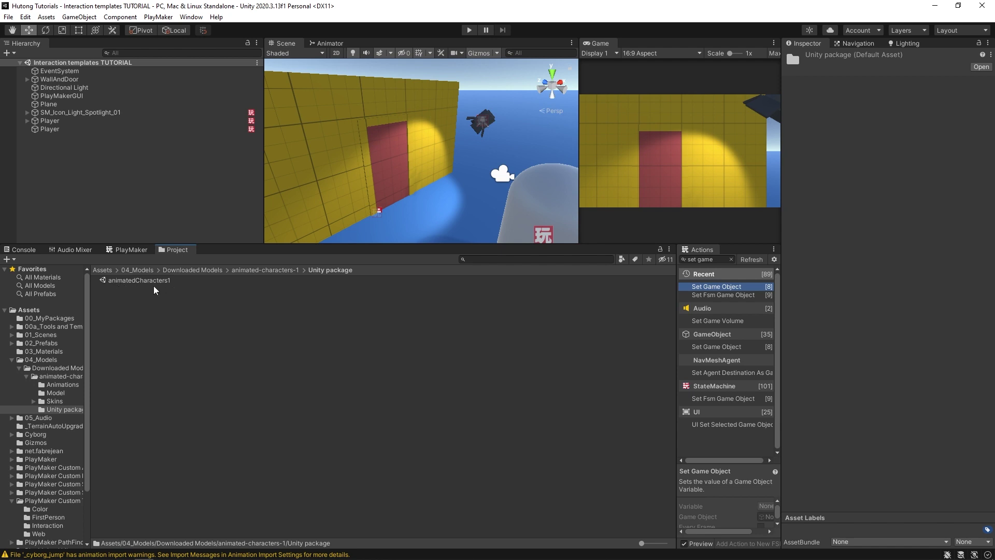
left_click(108, 282)
double_click(103, 281)
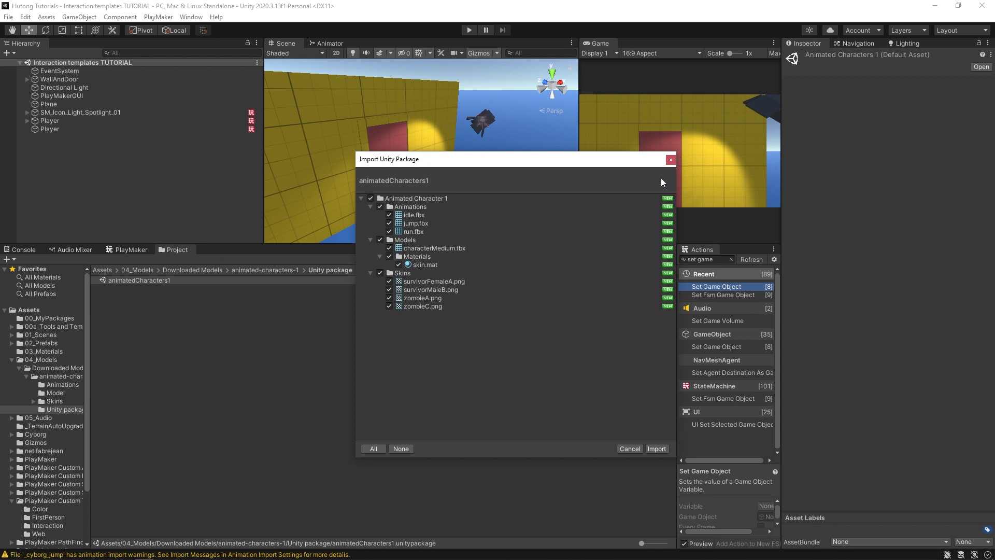
left_click(670, 161)
left_click(167, 346)
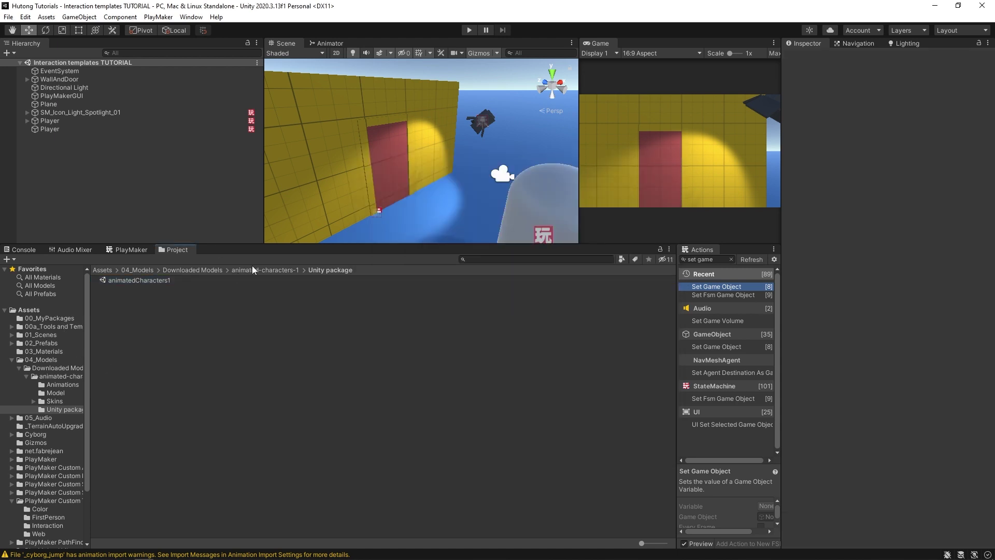
Place the characterMedium model from the animated-characters-1 Model folder into the scene in front of the wall.
left_click(282, 270)
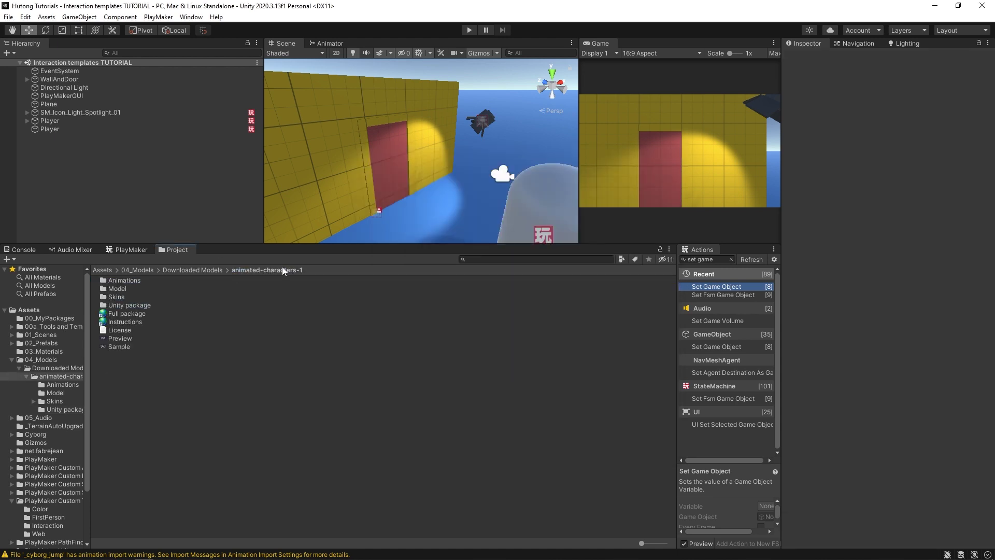
double_click(114, 289)
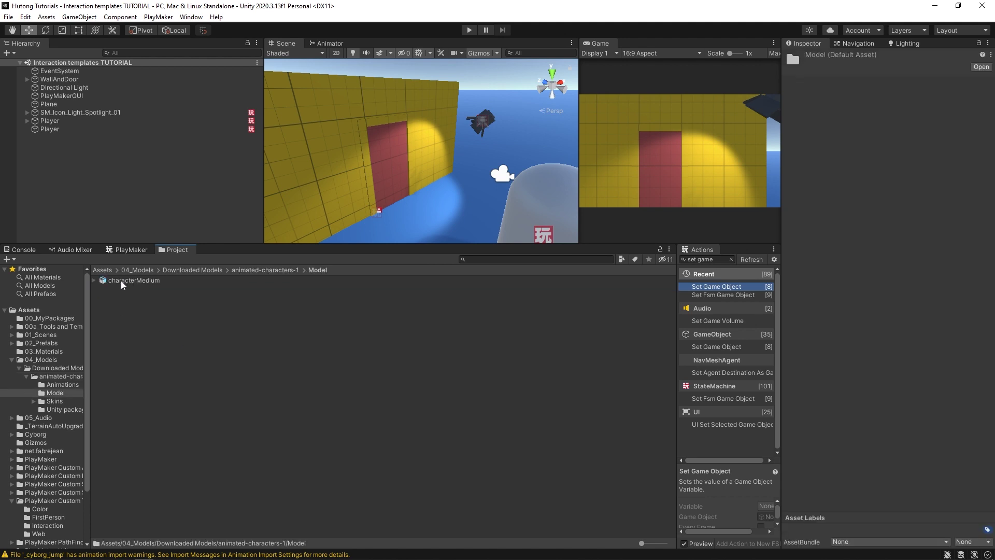
left_click(124, 283)
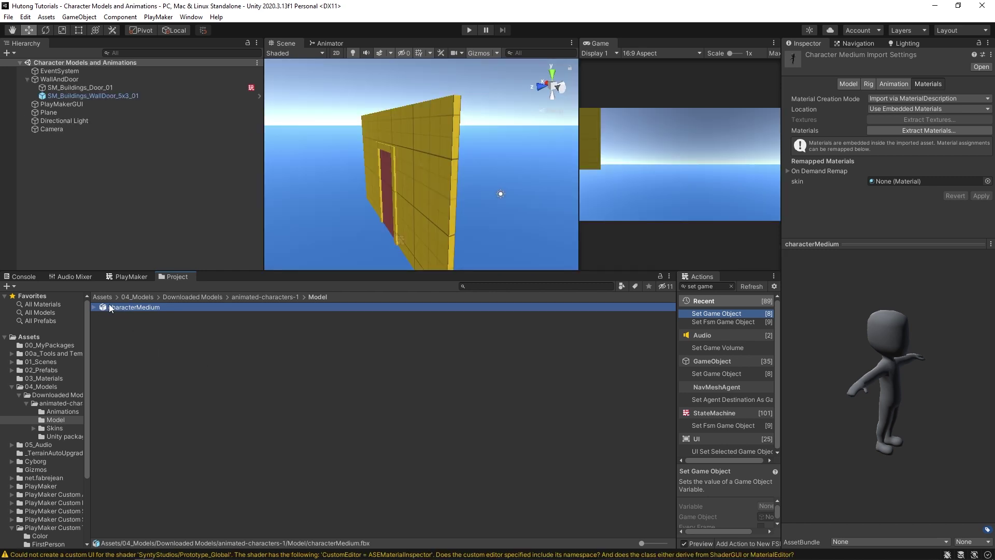
left_click_drag(111, 307, 341, 215)
right_click_drag(341, 215, 445, 188)
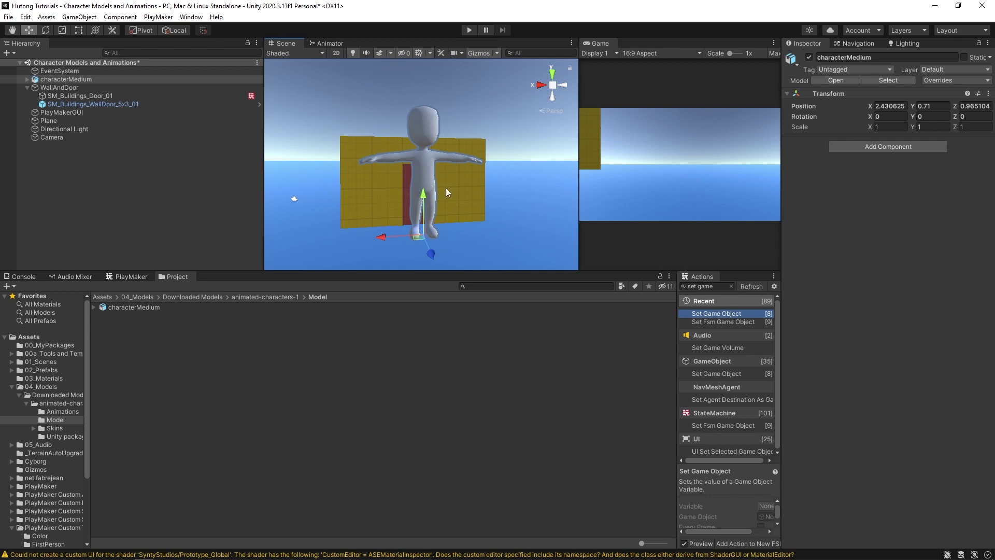
Expand characterMedium in the hierarchy and inspect its mesh object, its Root and the HipsCtrl bone.
left_click(27, 78)
left_click(80, 87)
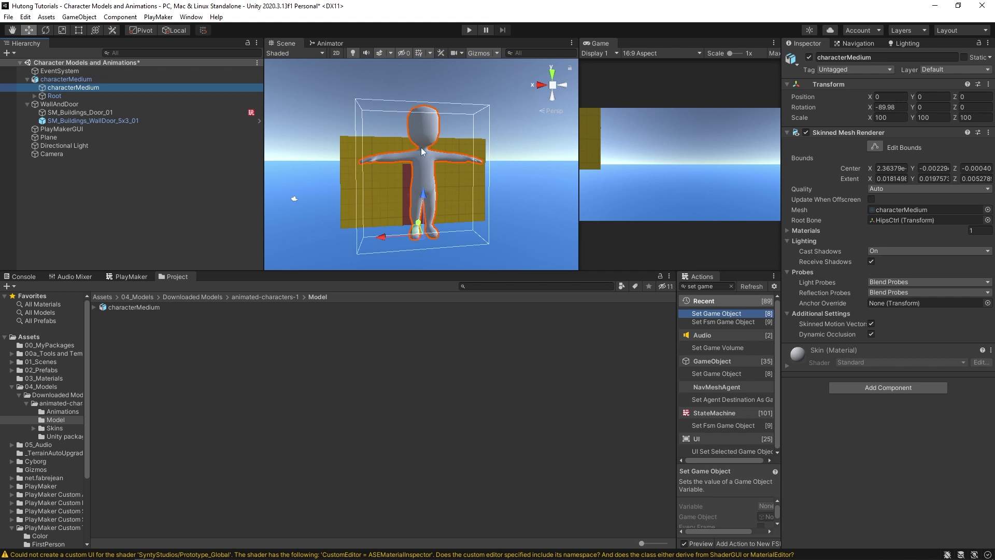
left_click(71, 96)
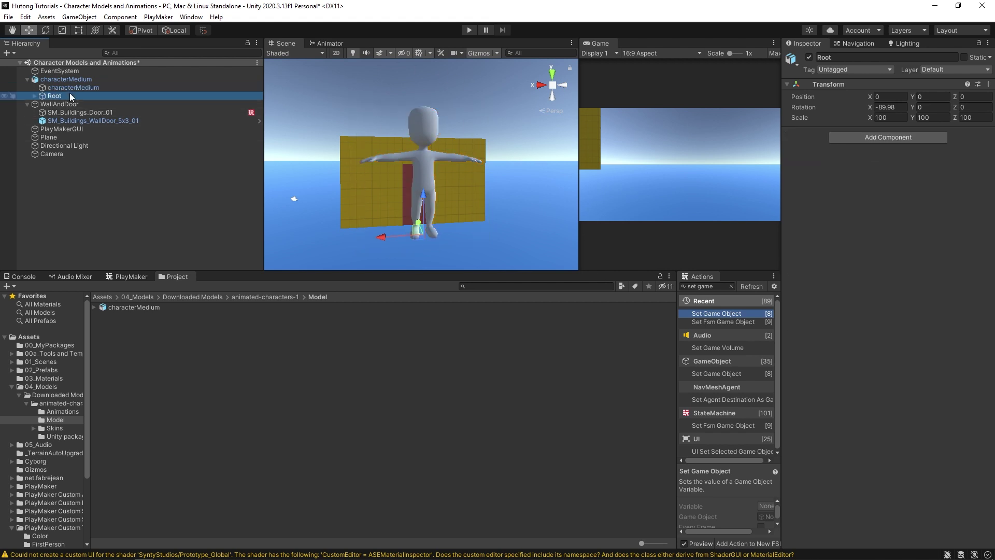
left_click(34, 96)
left_click(59, 104)
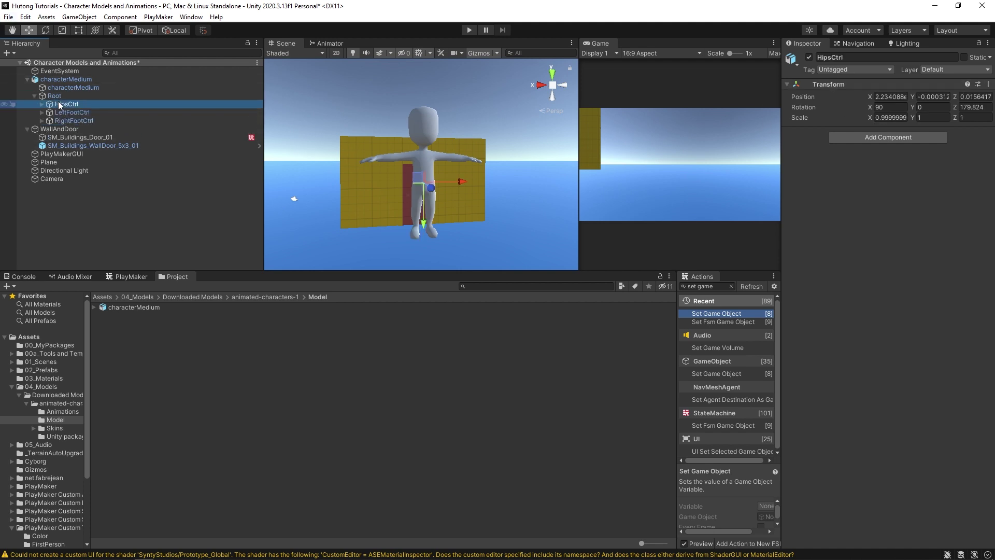
Step through the character's bone chain from HipsCtrl through Hips, LeftUpLeg, LeftLeg and LeftFoot to LeftToes.
left_click(138, 113)
key("Up")
key("Right")
key("Down")
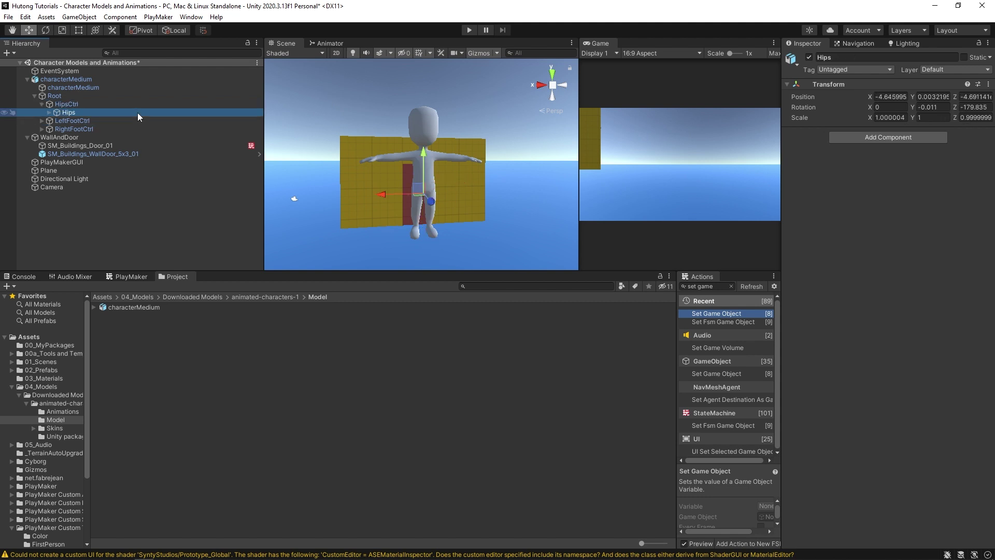
key("Right")
key("Down")
key("Right")
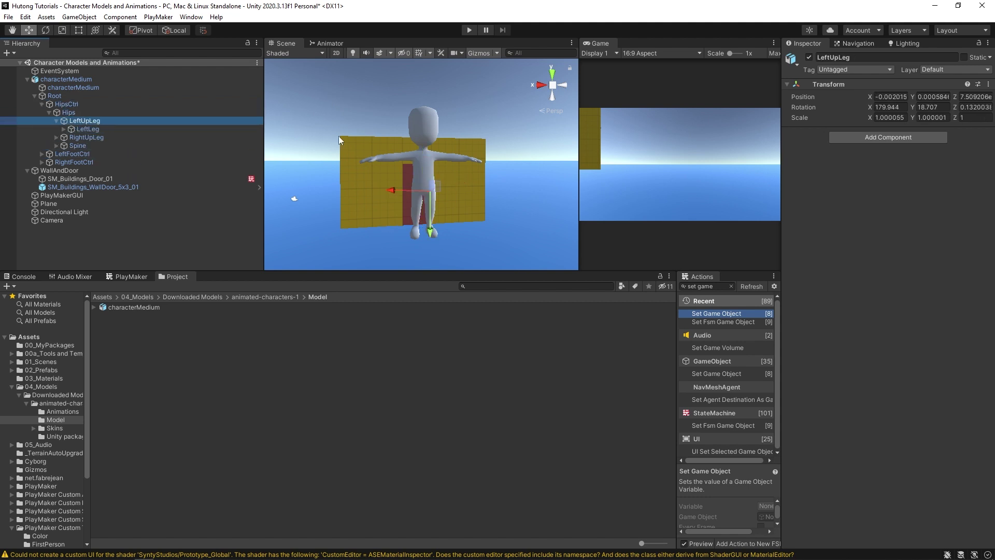
key("Down")
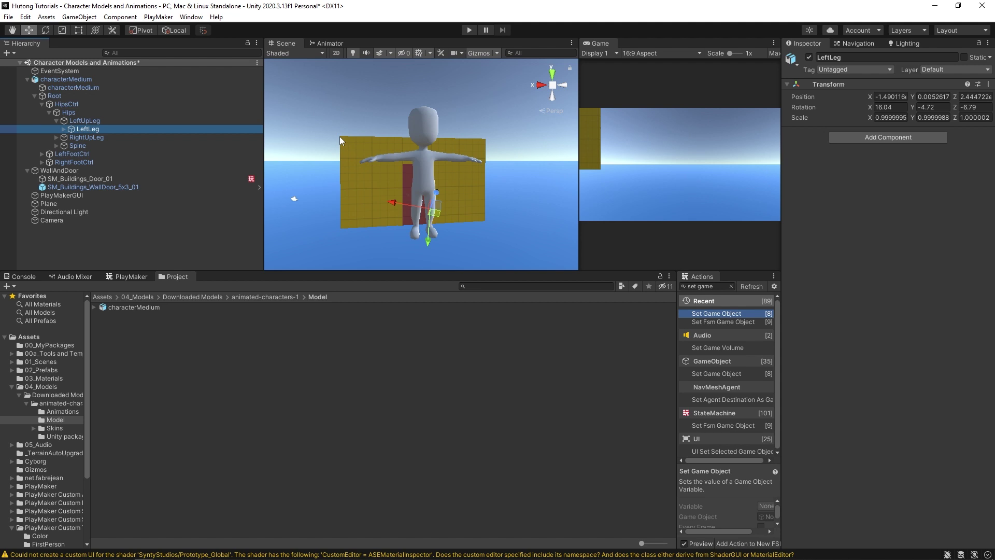
key("Right")
key("Down")
key("Right")
key("Down")
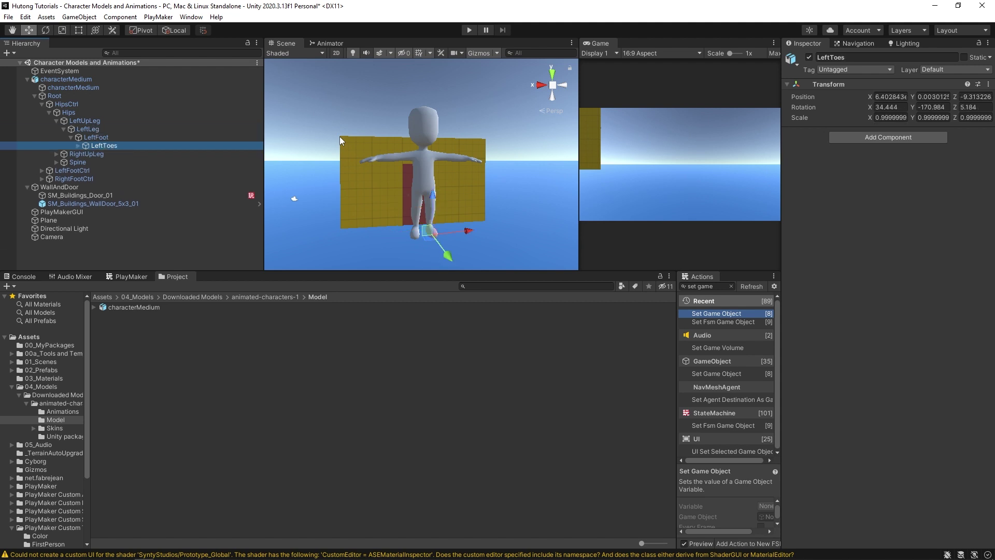
Collapse the HipsCtrl bones and compare the Root object with the characterMedium mesh and its Skinned Mesh Renderer.
left_click(41, 103)
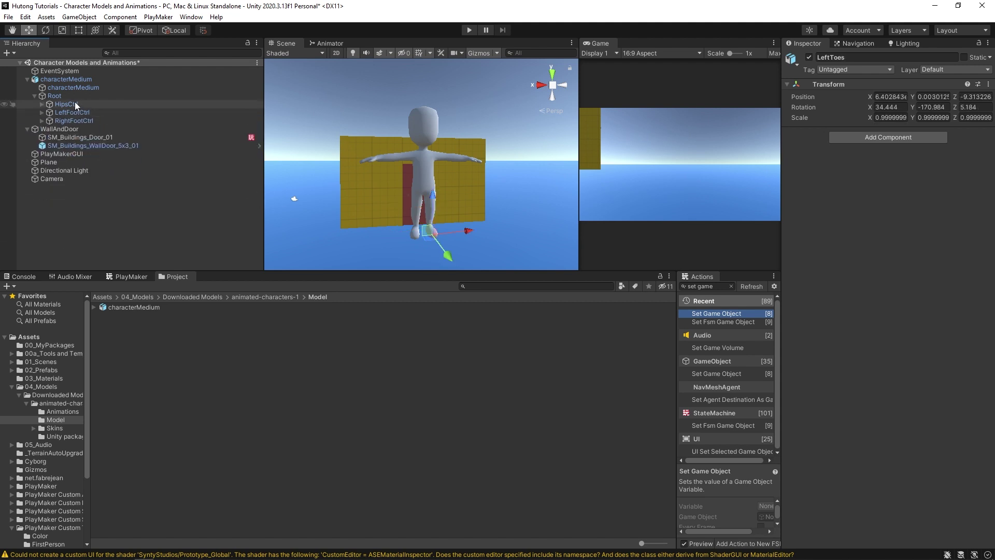
left_click(47, 96)
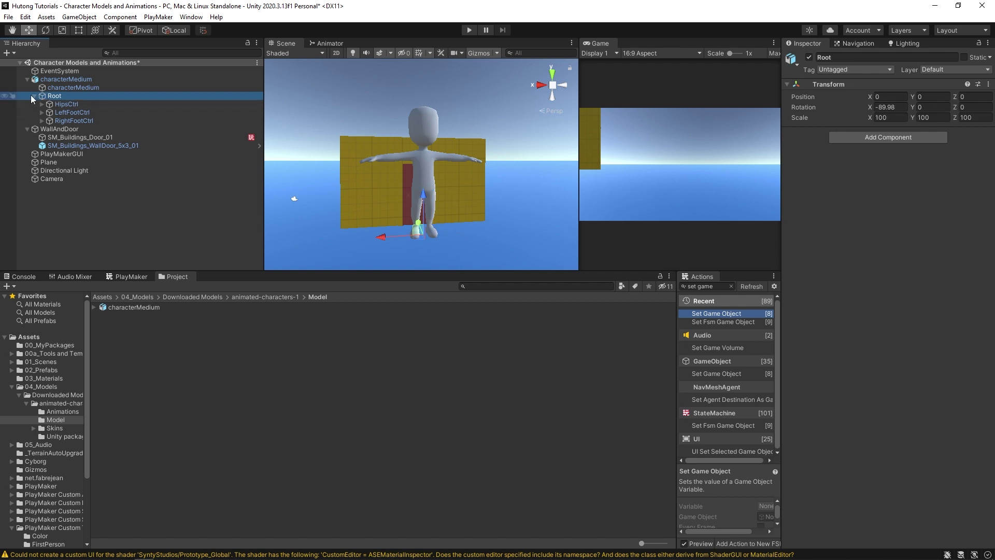
left_click(36, 88)
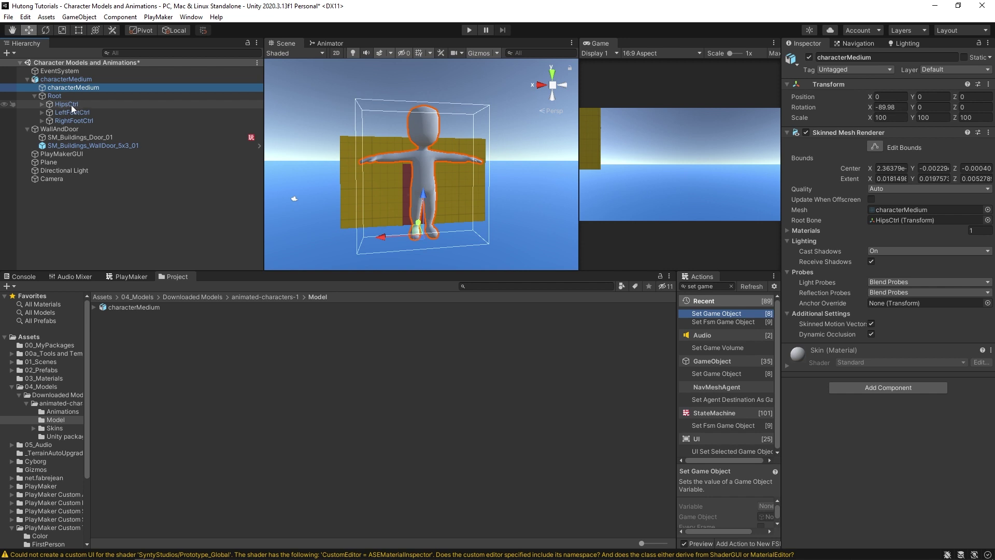
key("shift+alt+a")
Delete the parent characterMedium object from the scene and select its source model in the Model folder.
left_click(55, 80)
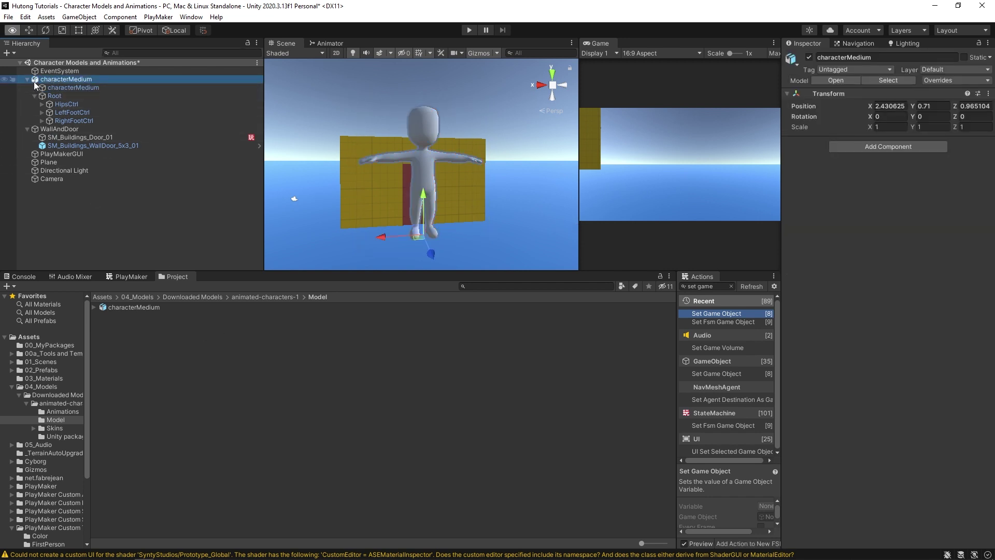
key("Delete")
left_click(118, 306)
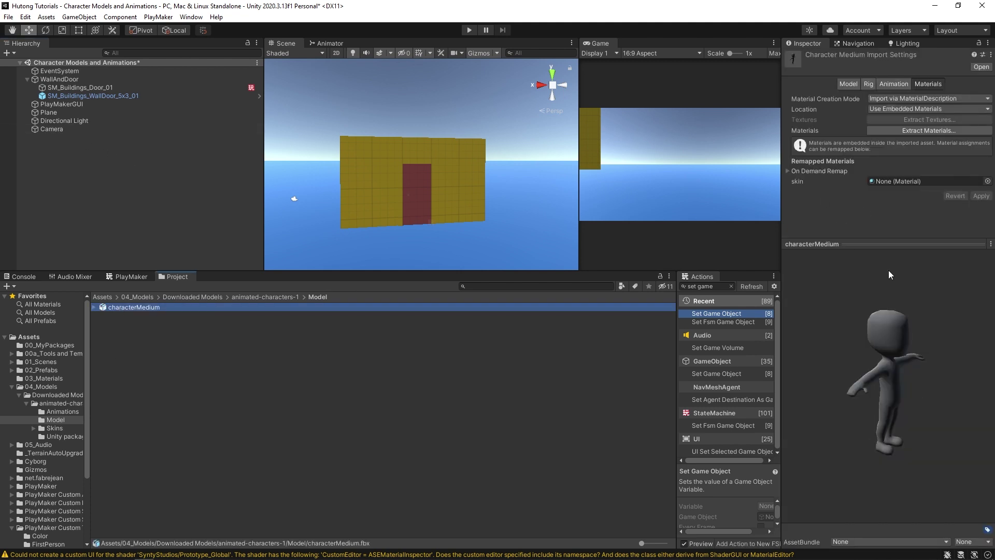
Switch to Mixamo in the browser, log in and start uploading a character.
key("alt+Tab")
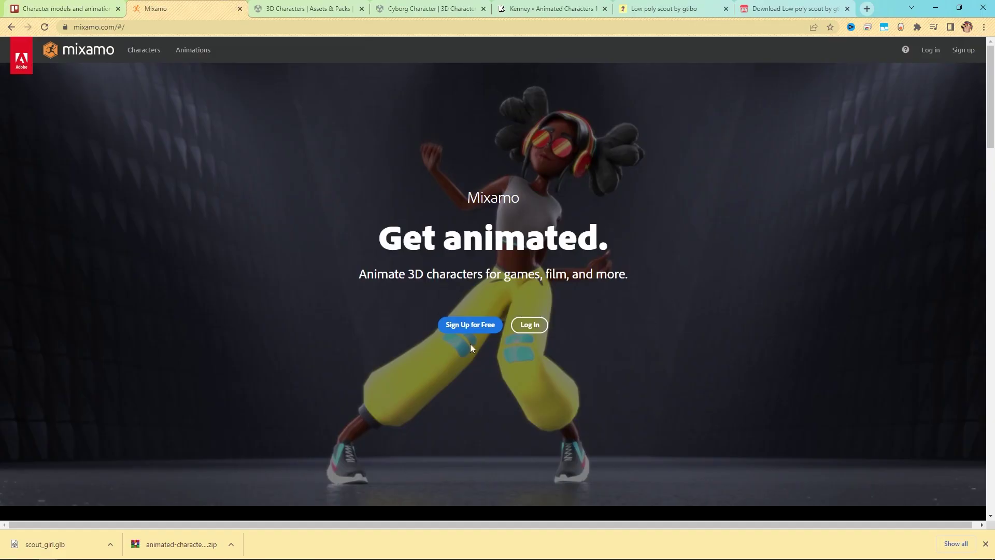
left_click(534, 342)
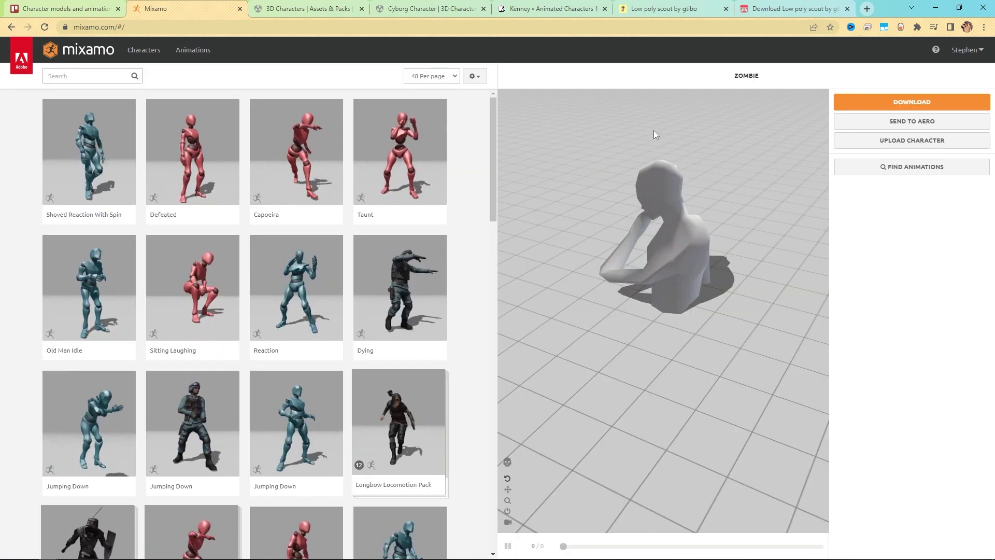
left_click(905, 142)
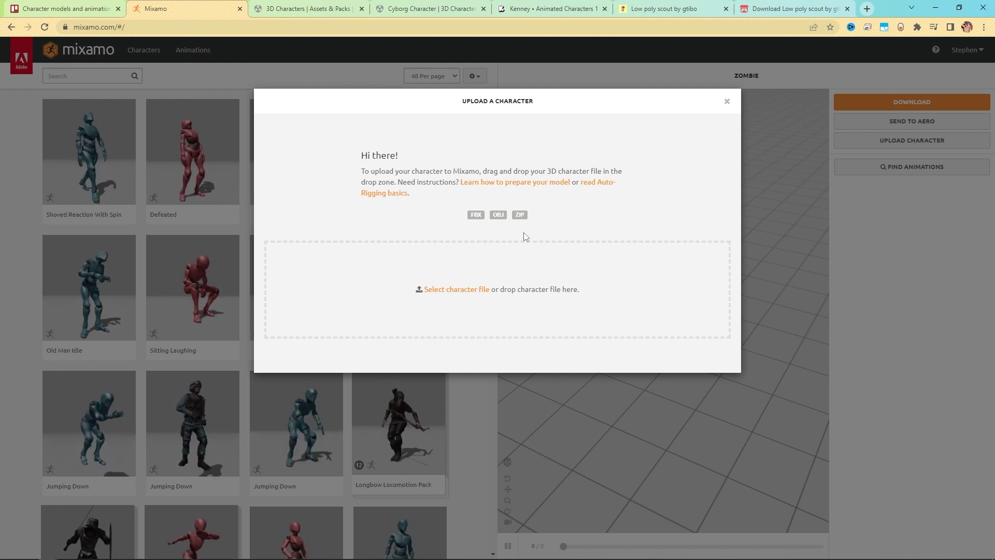
Upload characterMedium.fbx from the animated-characters-1 Model folder as the character file.
left_click(456, 289)
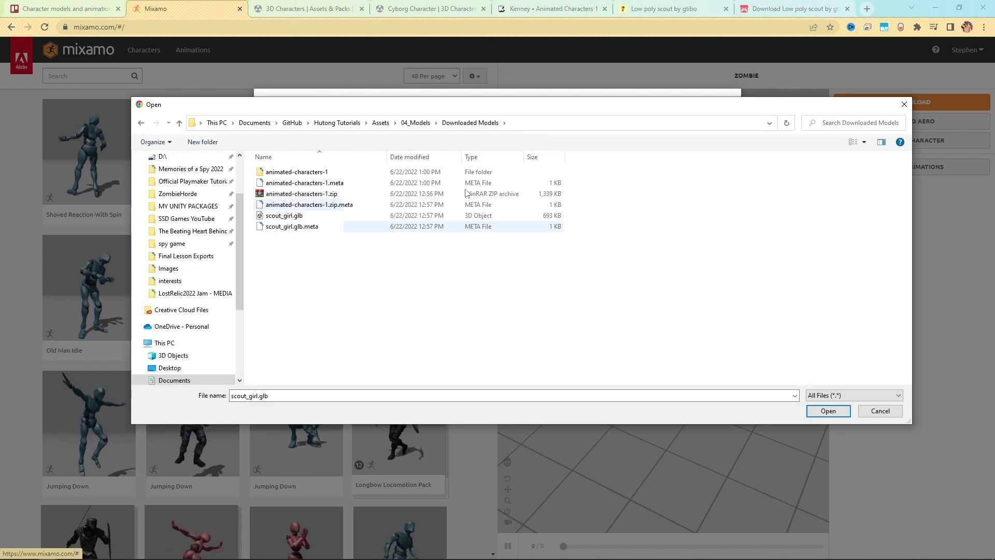
double_click(289, 175)
left_click(291, 183)
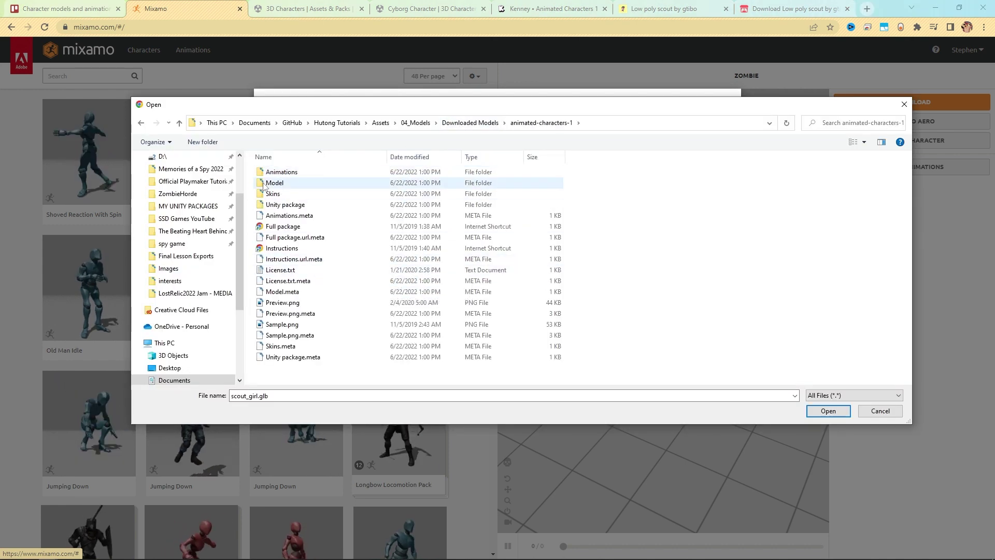
double_click(291, 182)
left_click(295, 172)
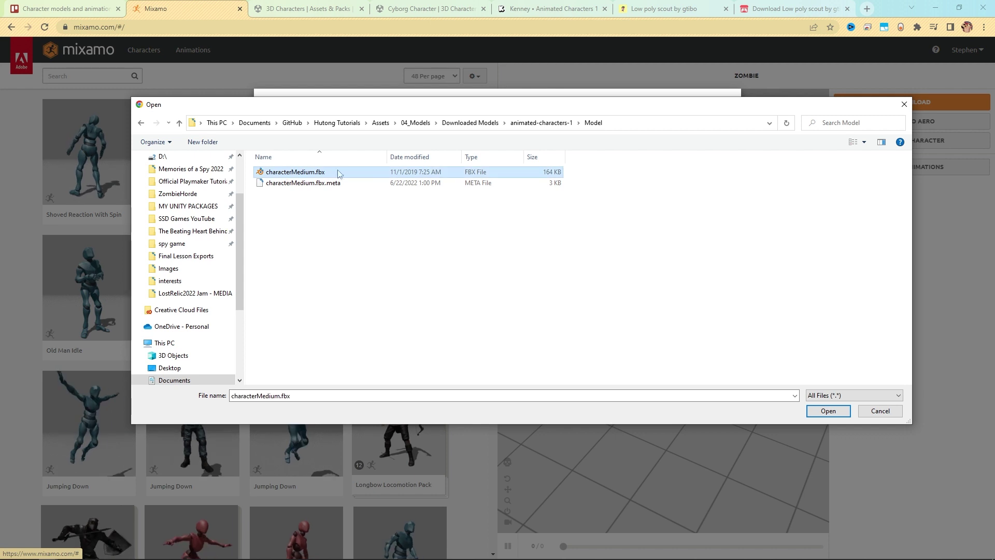
left_click(828, 410)
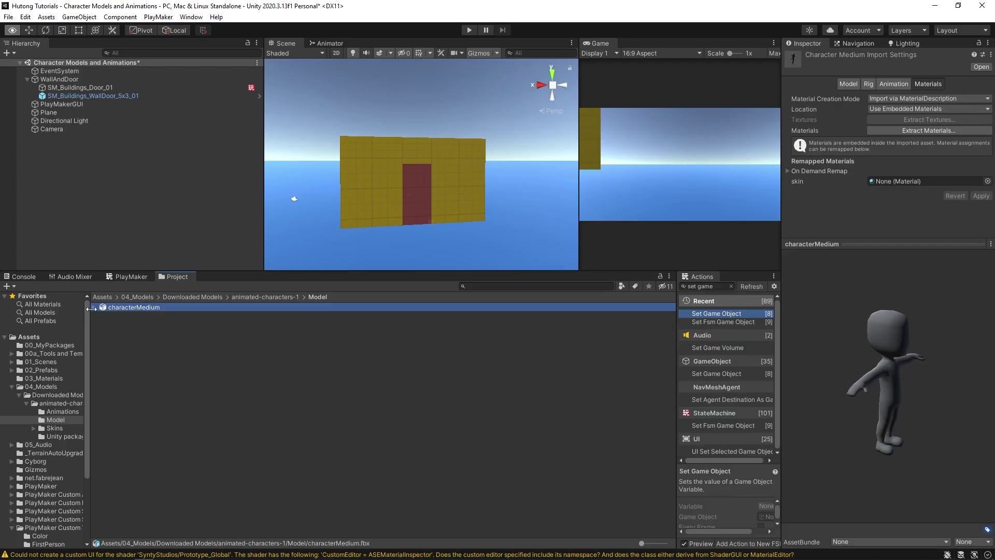
Switch to Unity, add the characterMedium model from the Model folder to the scene and expand its hierarchy.
left_click(95, 307)
left_click(127, 324)
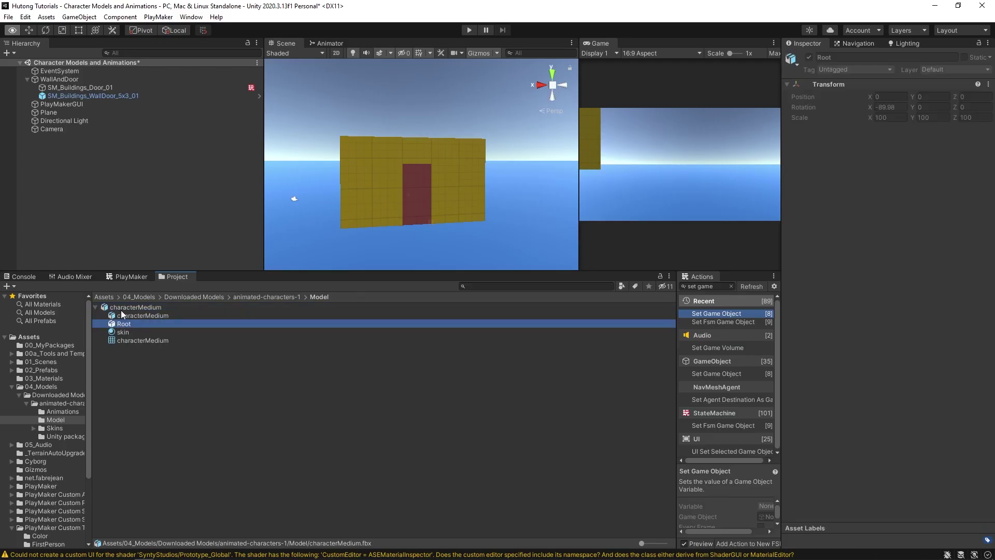
left_click_drag(122, 310, 100, 175)
left_click(27, 137, "alt")
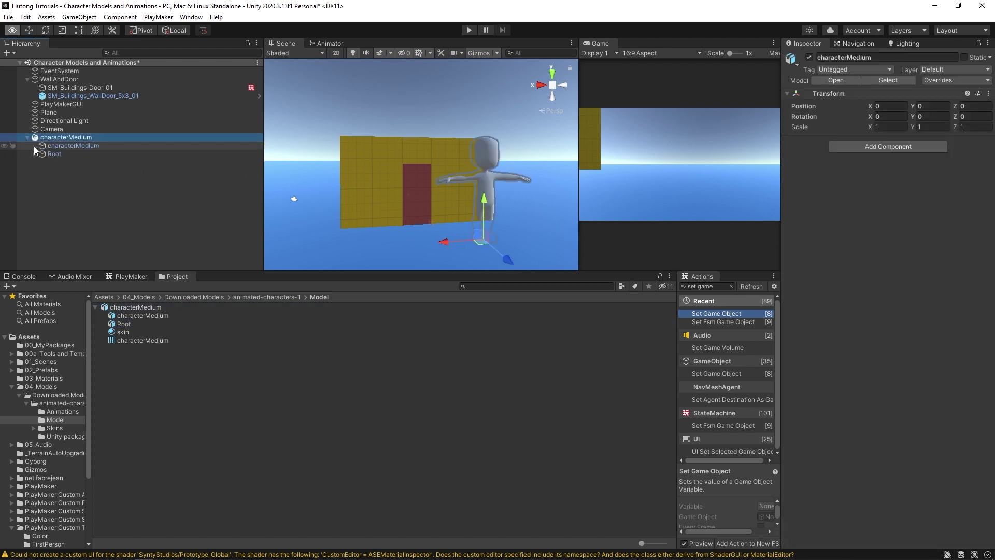
Expand the placed character's bones under Root from HipsCtrl down to LeftFoot, and return to the parent characterMedium.
left_click(71, 163)
key("Right")
key("Right")
key("Right")
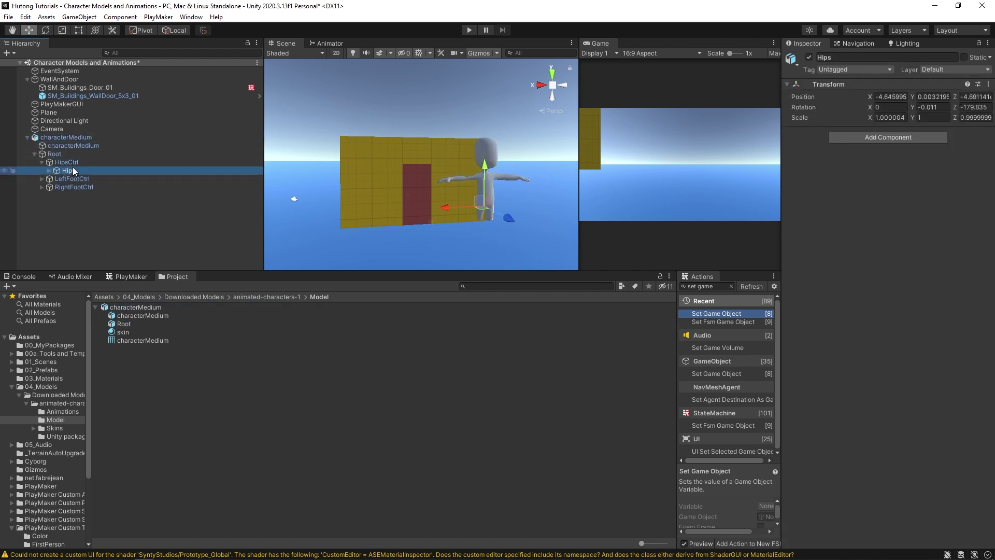
key("Right")
key("Right")
key("Right")
key("Right")
key("Right")
key("Right")
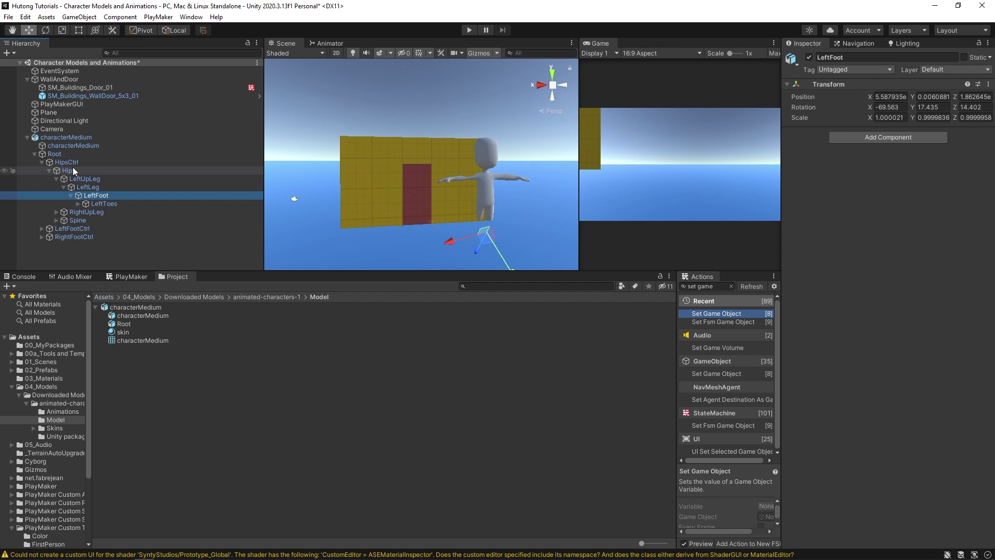
left_click(47, 139)
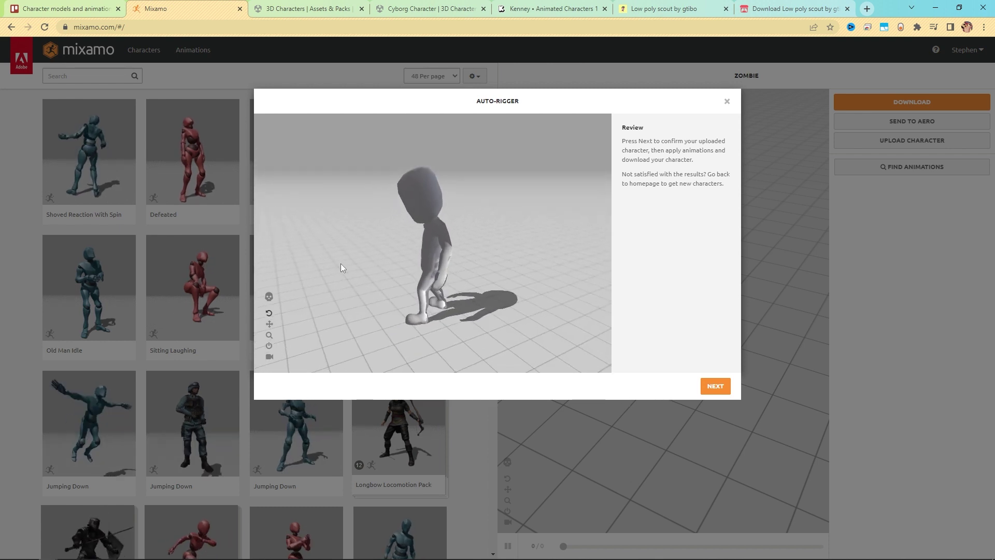
Switch to Mixamo, review the uploaded character in the Auto-Rigger and proceed with it as the new character.
left_click_drag(446, 255, 381, 262)
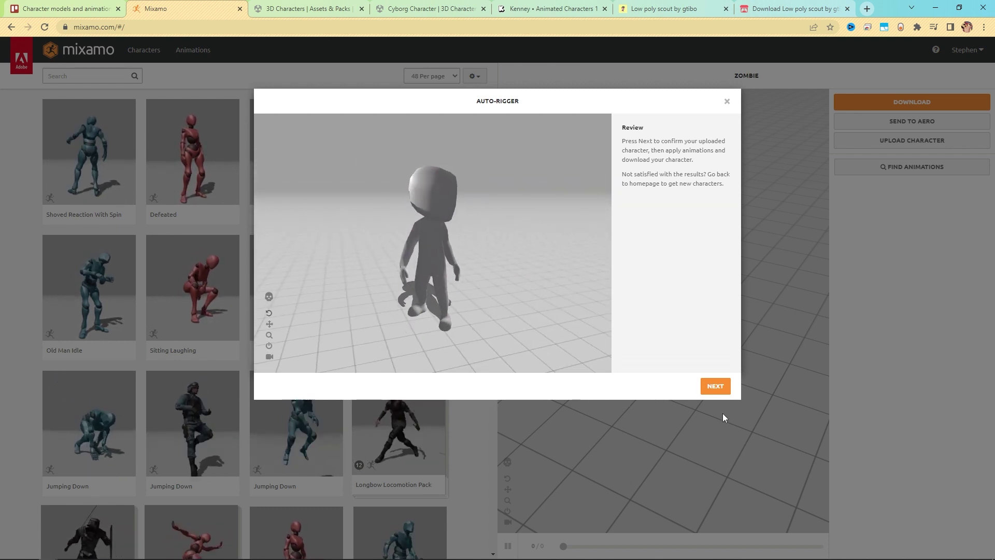
left_click(715, 386)
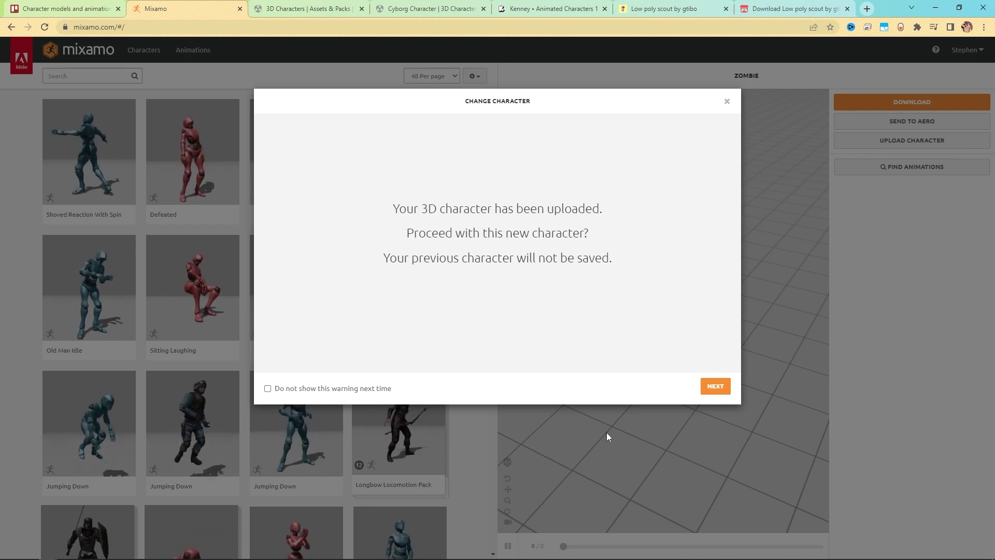
left_click(711, 390)
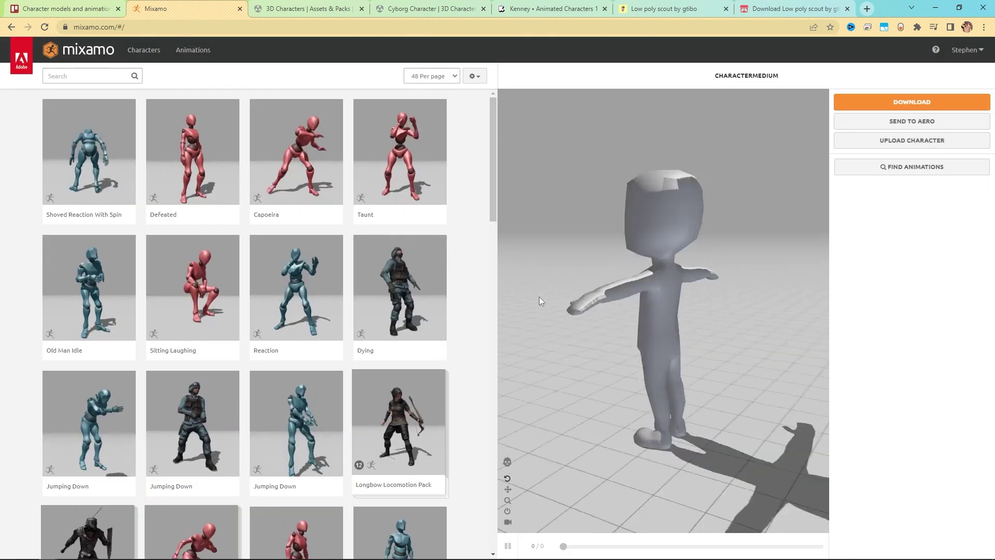
Inspect the uploaded character and preview the Old Man Idle, Reaction and Jumping Down animations on it.
left_click_drag(611, 291, 152, 232)
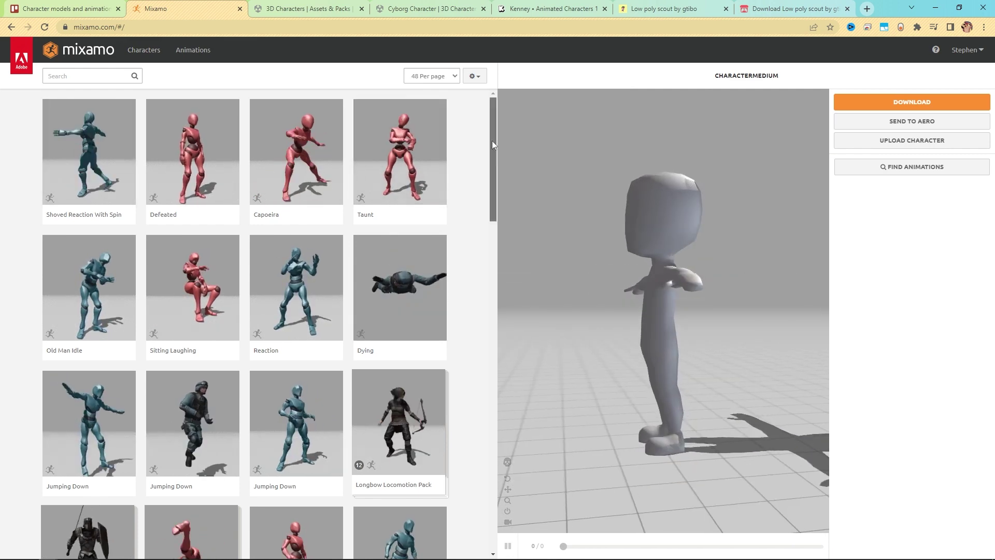
left_click_drag(493, 141, 513, 95)
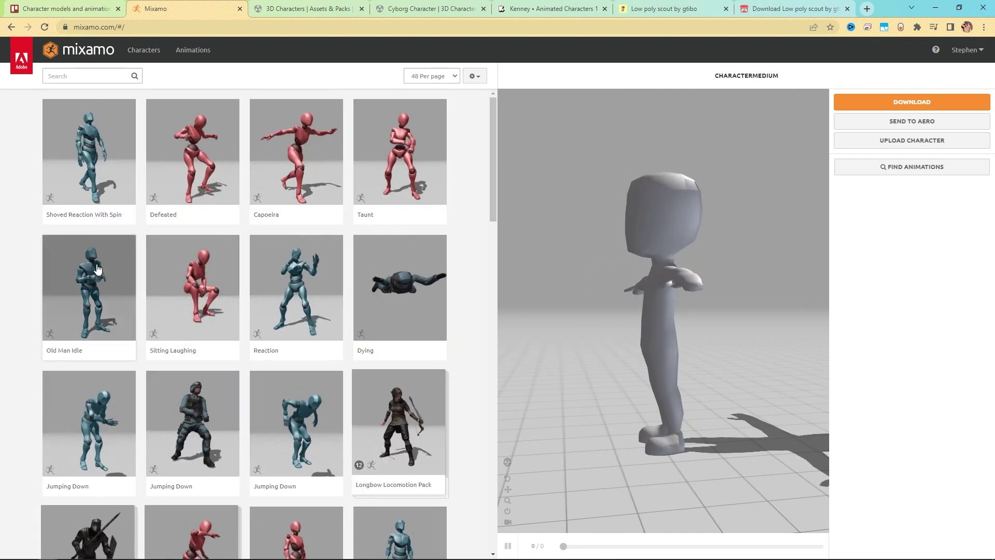
left_click(119, 311)
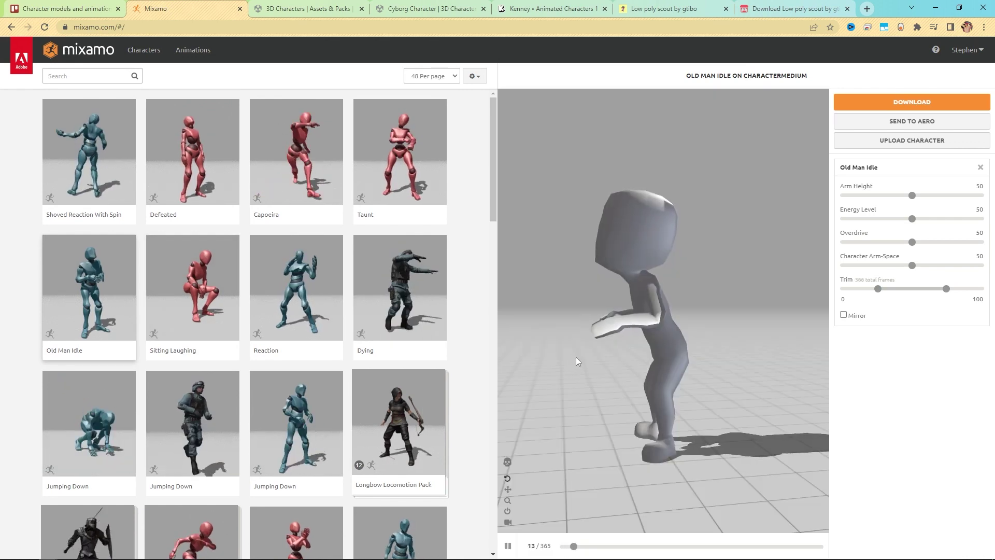
left_click(296, 290)
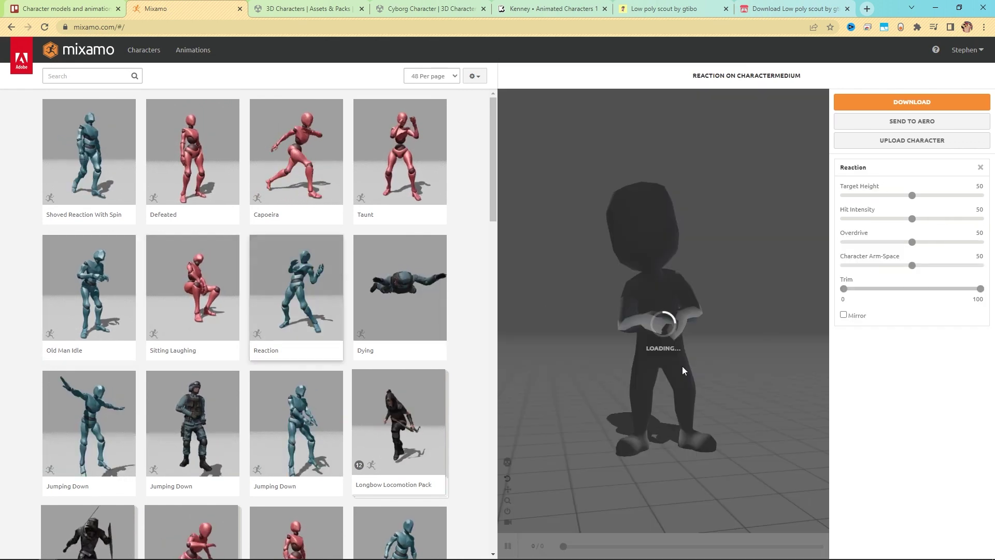
left_click(268, 469)
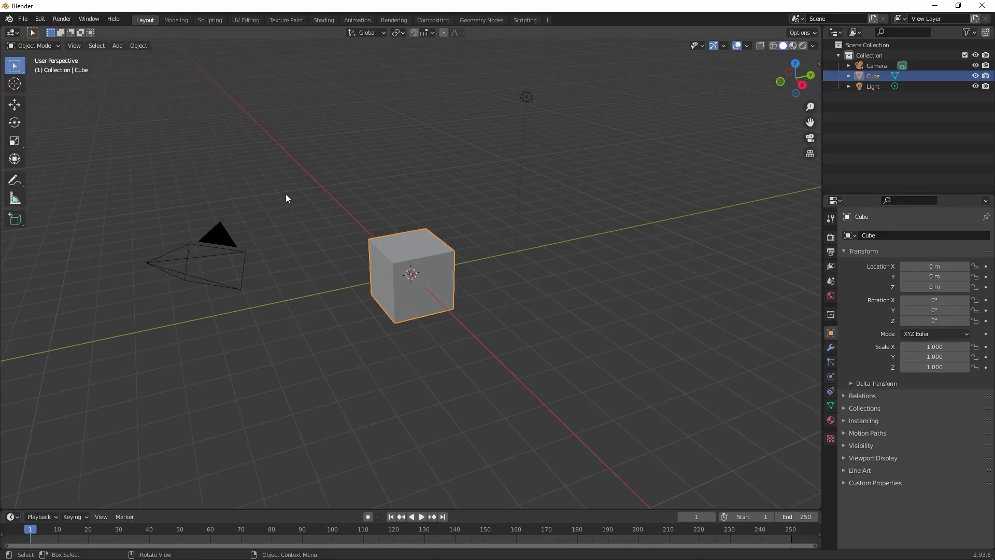
Switch to Blender, delete all default scene objects and import characterMedium.fbx from the animated-characters-1 Model folder.
key("a")
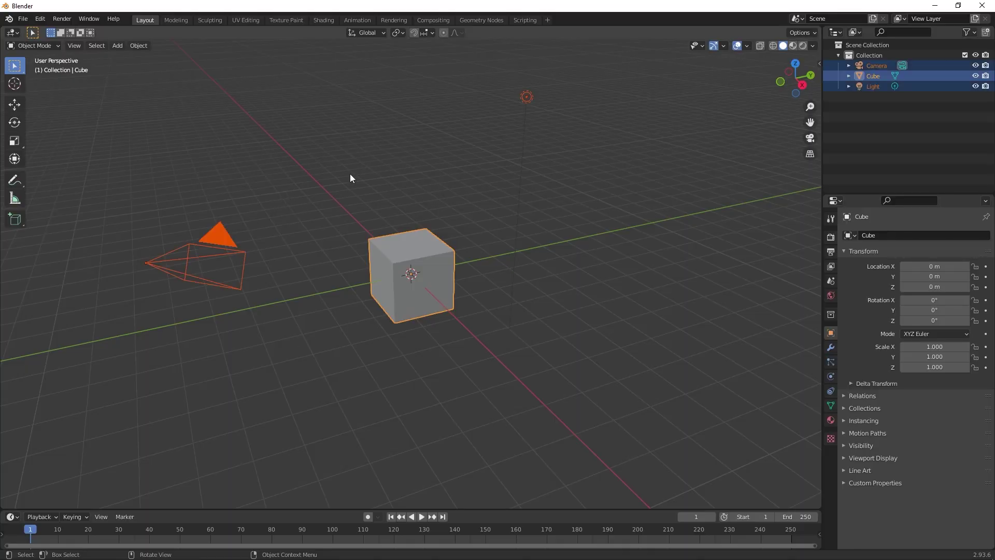
key("x")
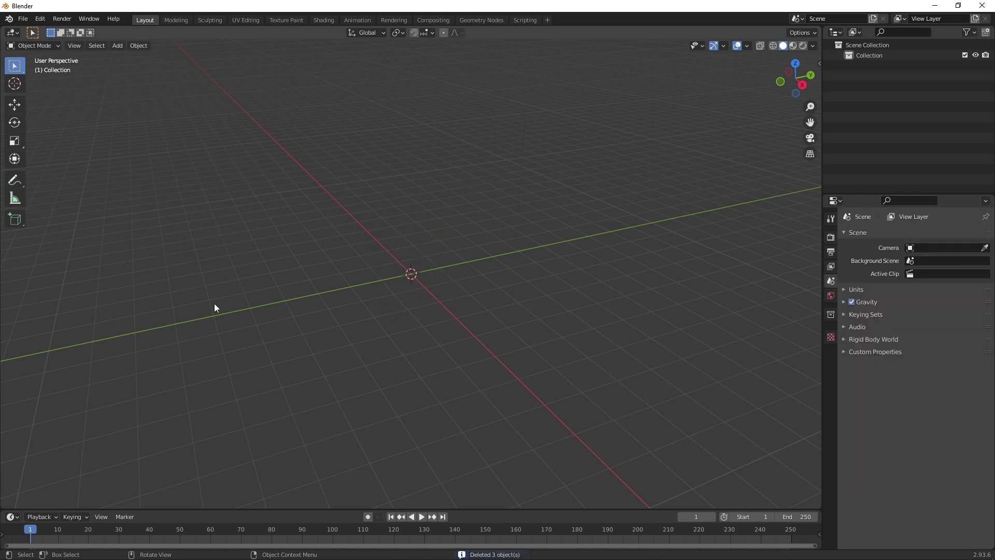
left_click(23, 19)
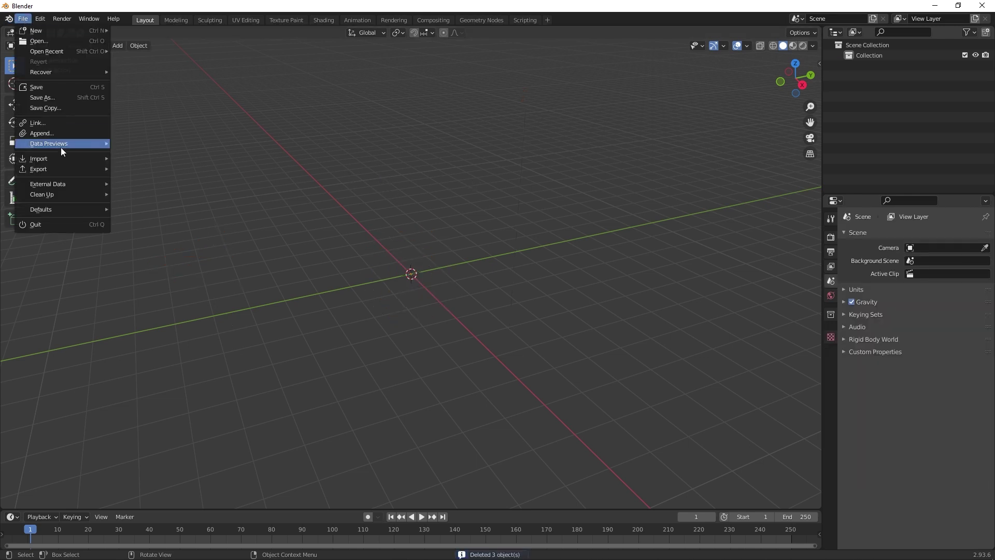
mouse_move(60, 159)
left_click(176, 230)
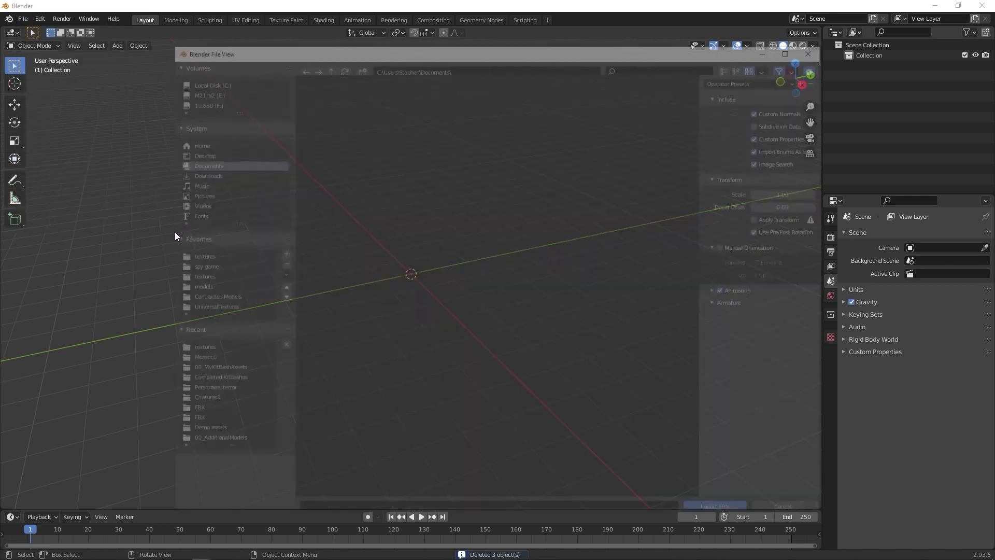
double_click(341, 200)
double_click(338, 129)
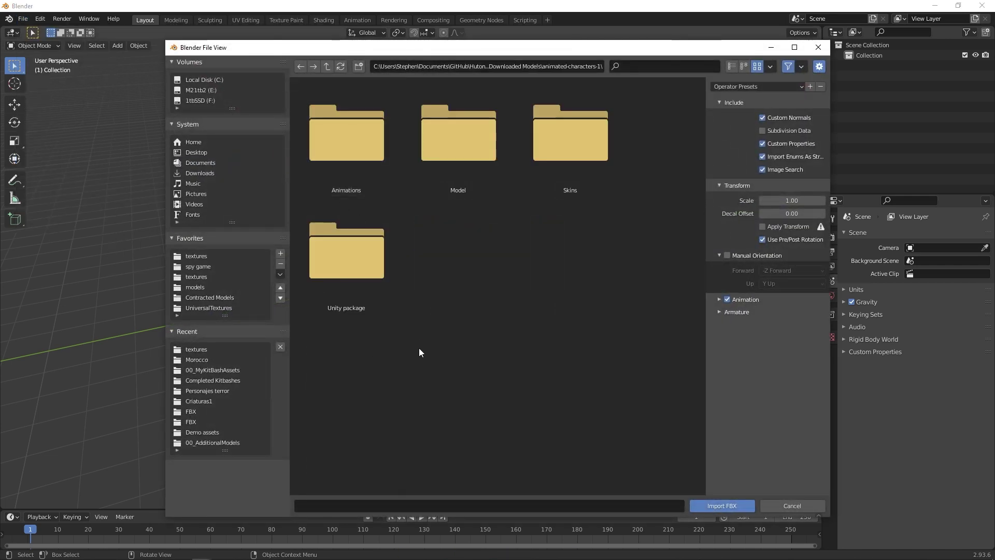
double_click(443, 122)
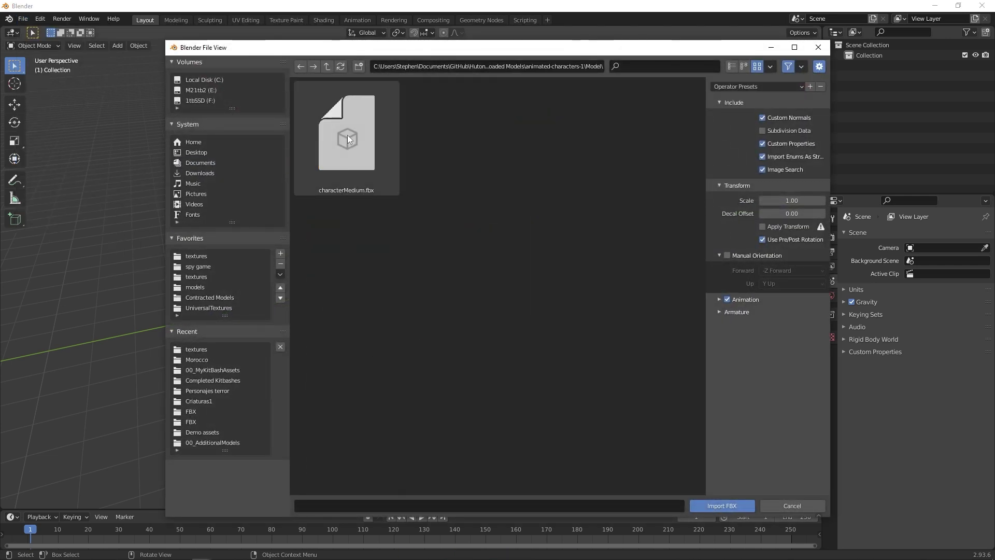
left_click(349, 139)
left_click(709, 509)
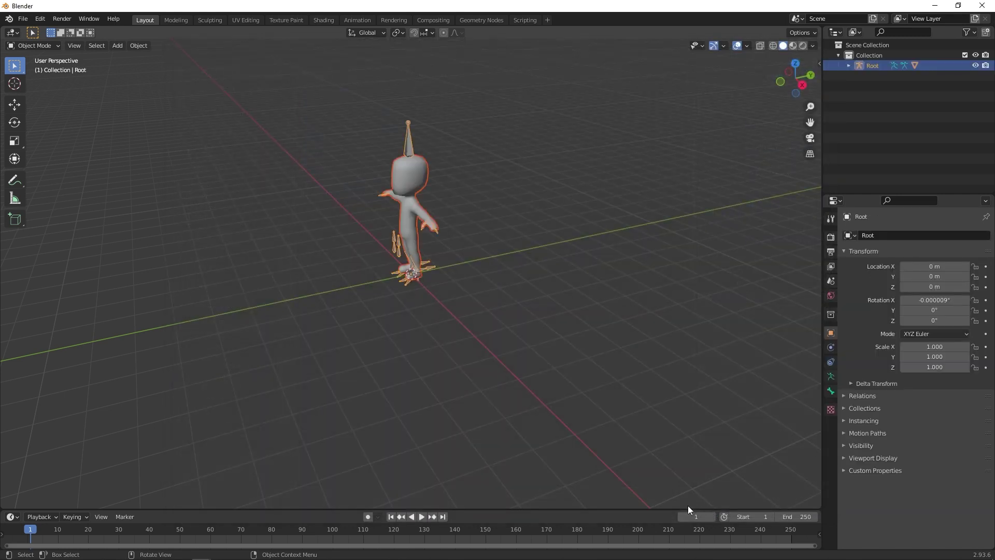
Delete the imported Root armature, keeping the characterMedium mesh, and select the mesh.
mouse_move(430, 215)
middle_mouse_down()
mouse_move(482, 219)
mouse_move(441, 206)
mouse_move(448, 219)
middle_mouse_up()
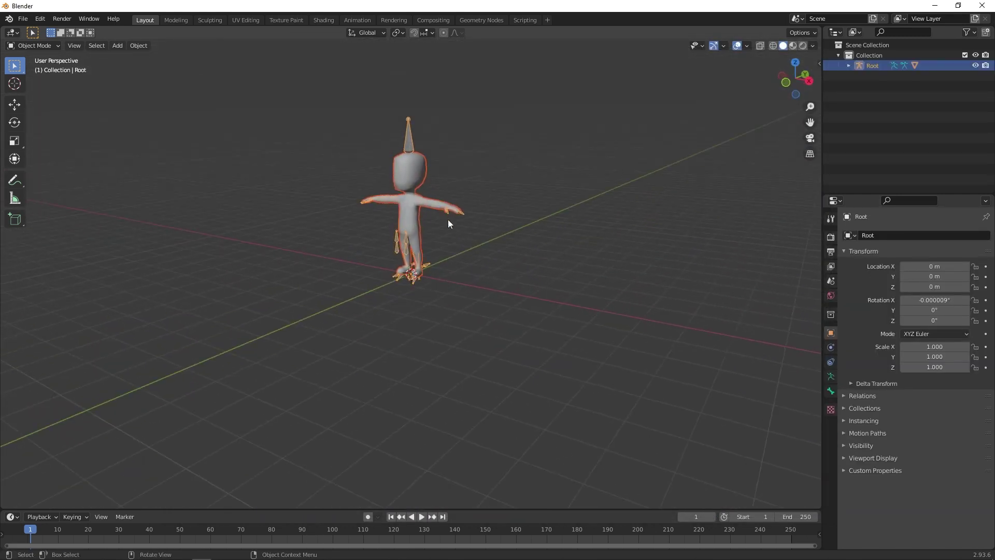
scroll(448, 219, "up", 2)
left_click(848, 65)
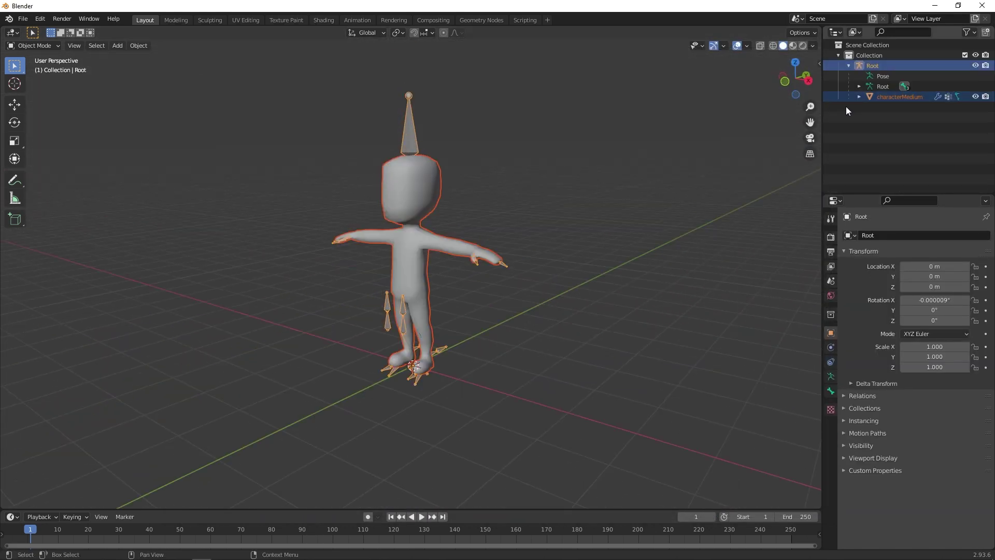
left_click(873, 65)
key("Delete")
left_click(875, 65)
Remove the armature modifier from the characterMedium mesh.
left_click(848, 65)
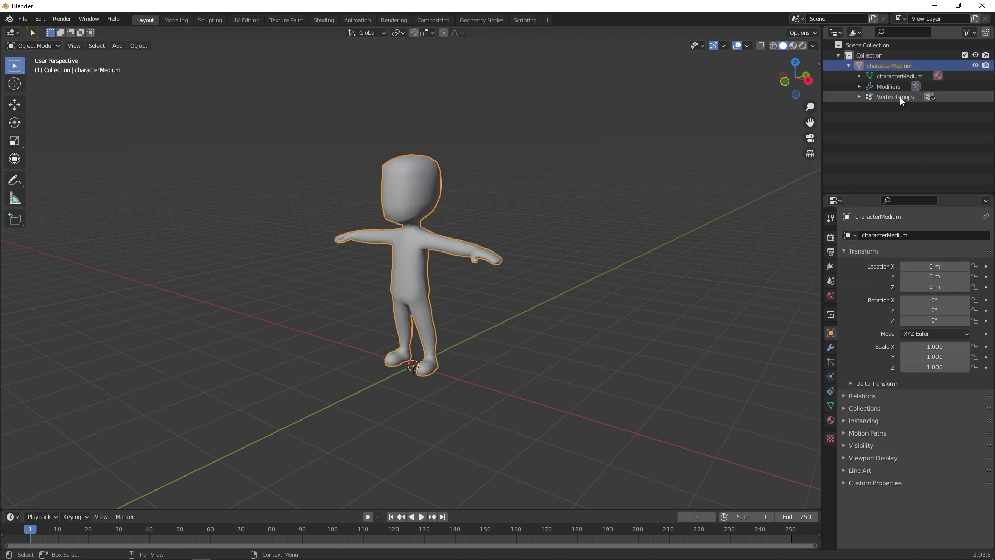
left_click(891, 86)
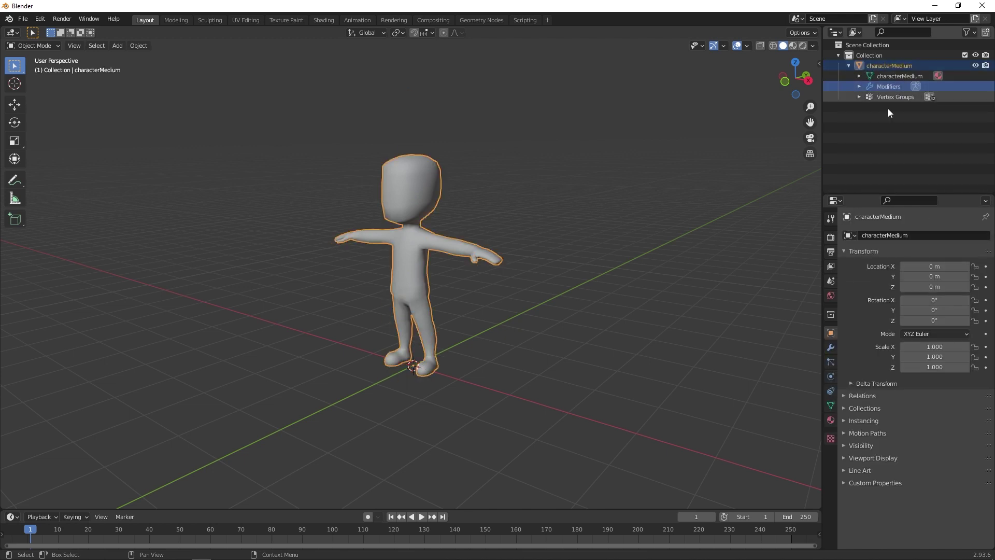
left_click(830, 348)
left_click(972, 253)
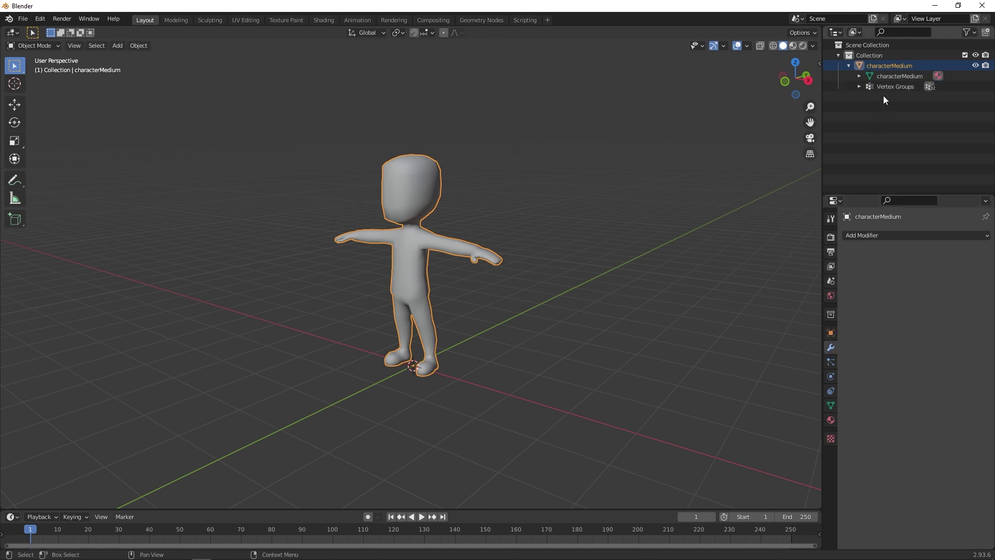
Remove all vertex groups from the characterMedium mesh.
left_click(902, 88)
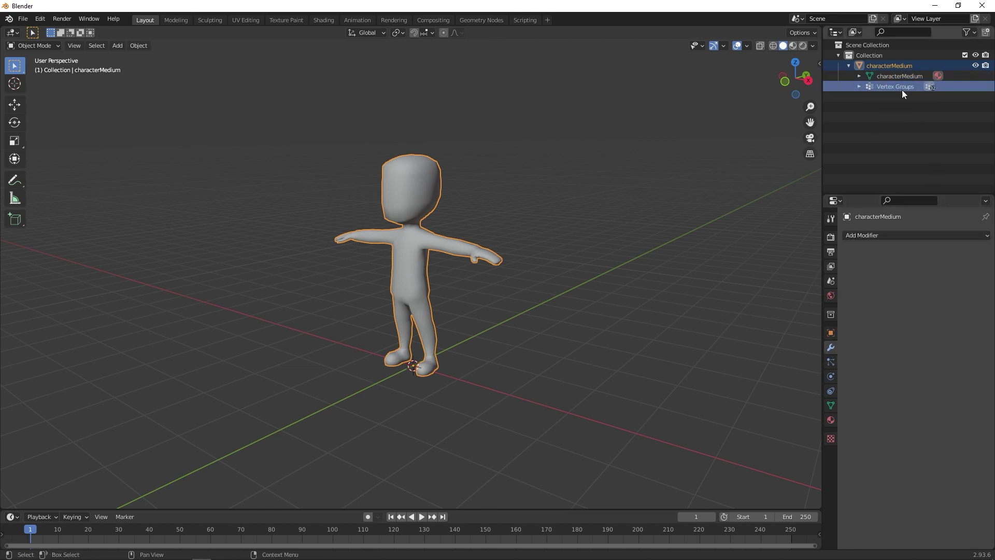
left_click(831, 406)
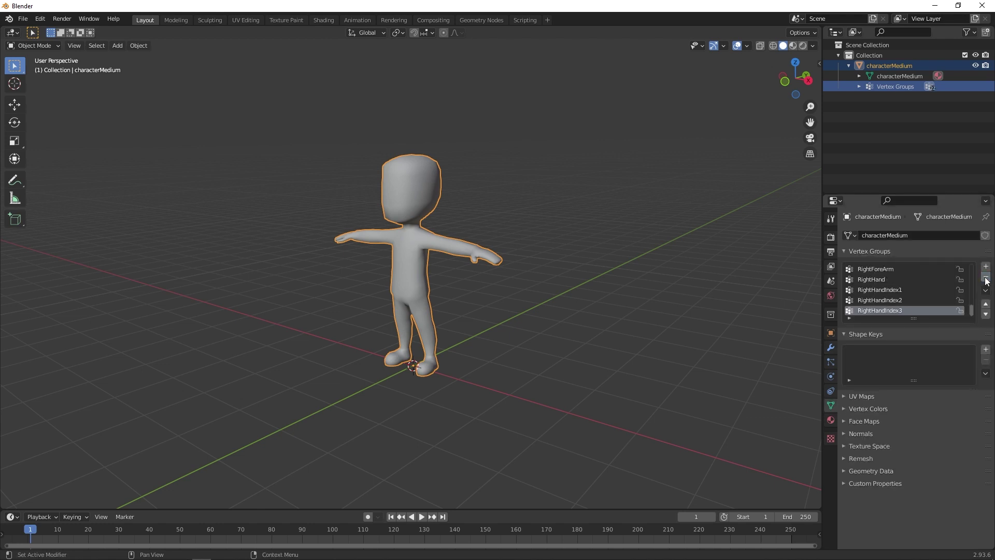
left_click(986, 279)
left_click(985, 278)
left_click(986, 279)
left_click(986, 279)
left_click(986, 278)
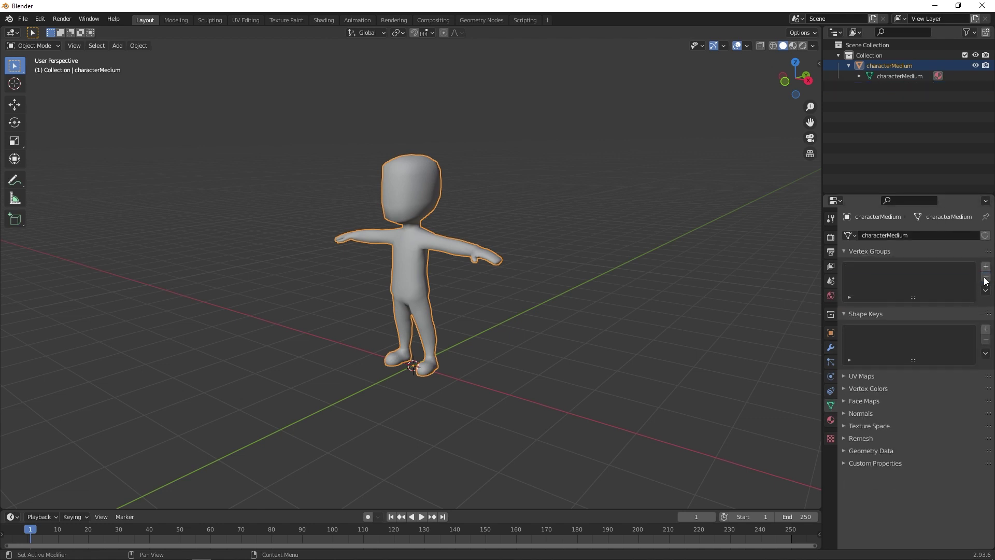
Check what remains under characterMedium in the scene collection, leaving the object selected.
left_click(874, 135)
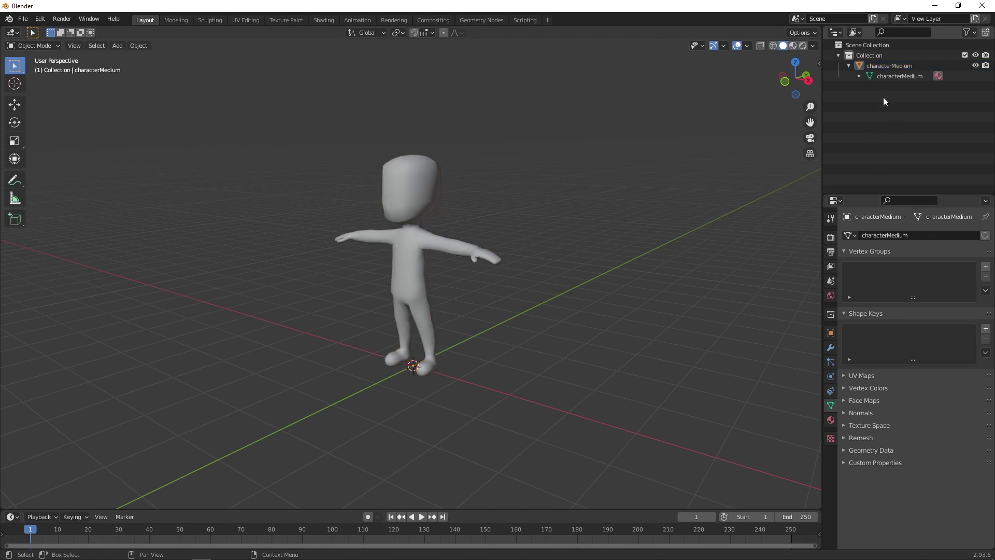
left_click(848, 65)
left_click(874, 67)
left_click(848, 66)
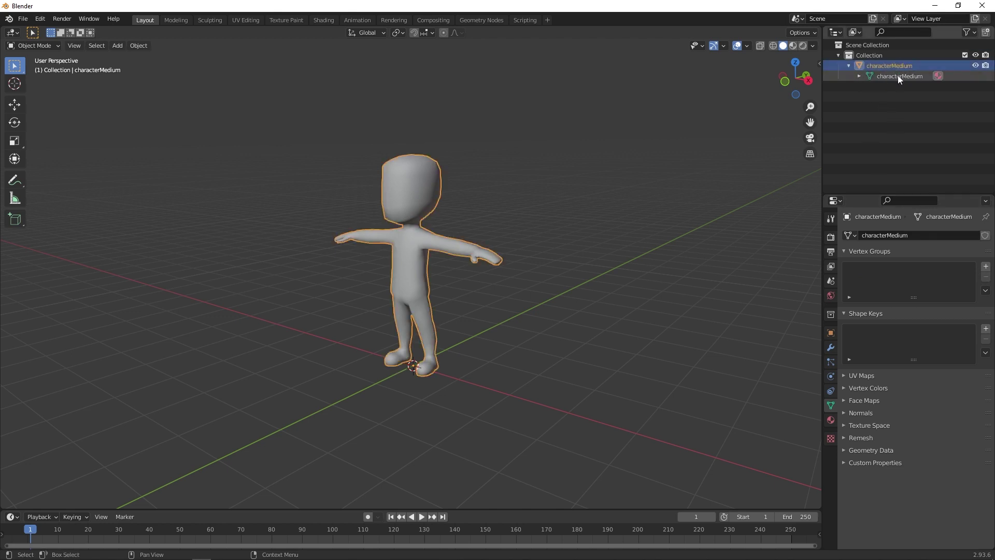
left_click(887, 66)
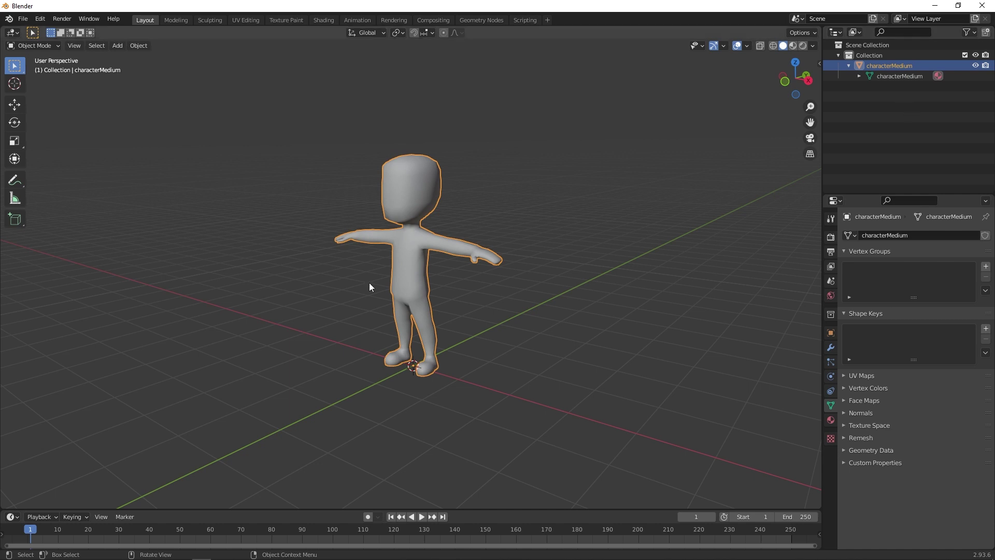
Export the mesh as characterMediumNoRig in FBX format to the Model folder of animated-characters-1 under 04_Models/Downloaded Models.
middle_click_drag(369, 282, 83, 44)
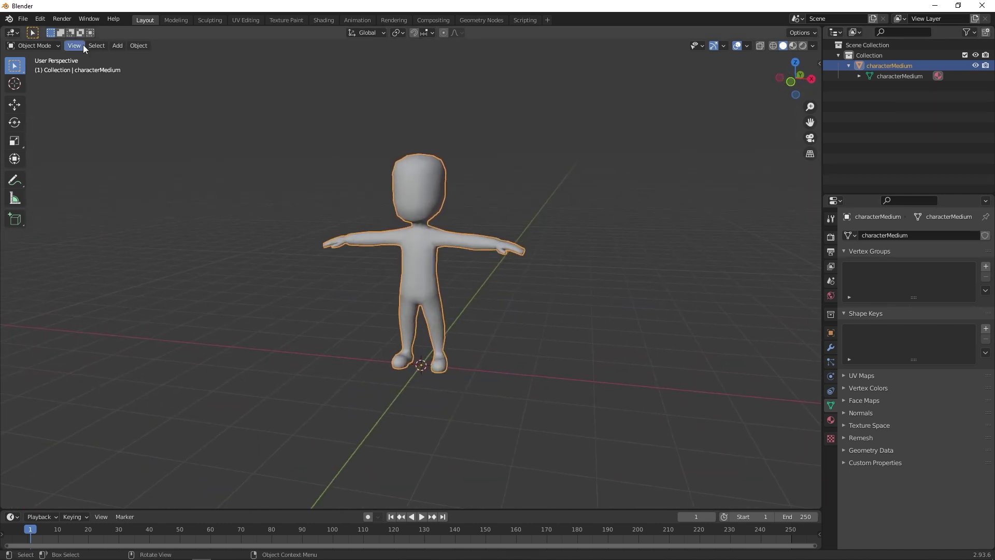
left_click(24, 20)
mouse_move(55, 168)
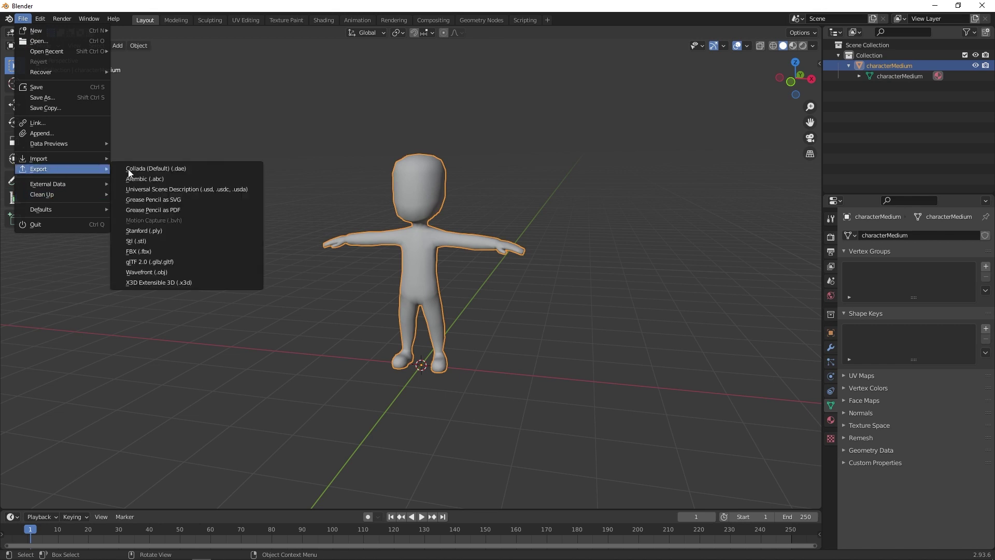
left_click(192, 252)
double_click(335, 263)
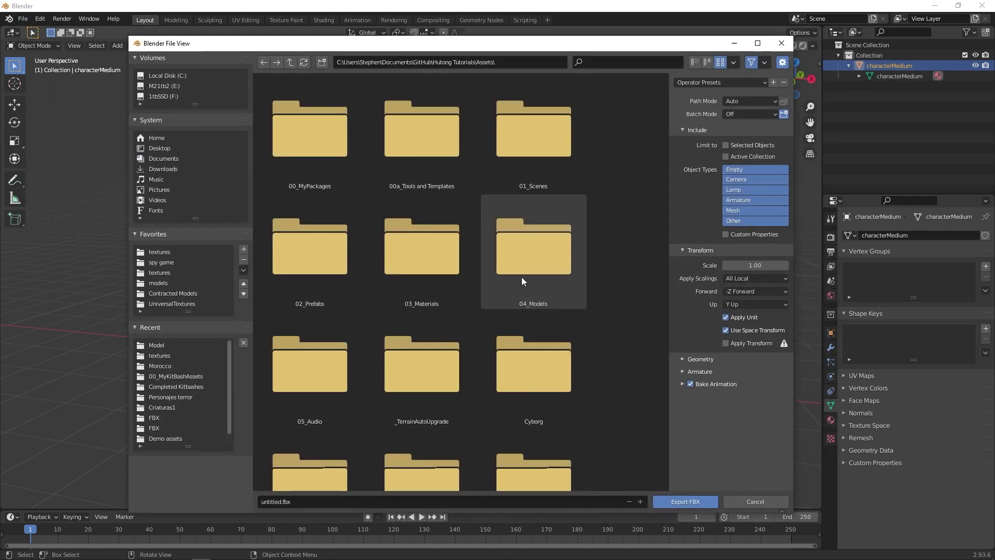
double_click(521, 277)
double_click(298, 129)
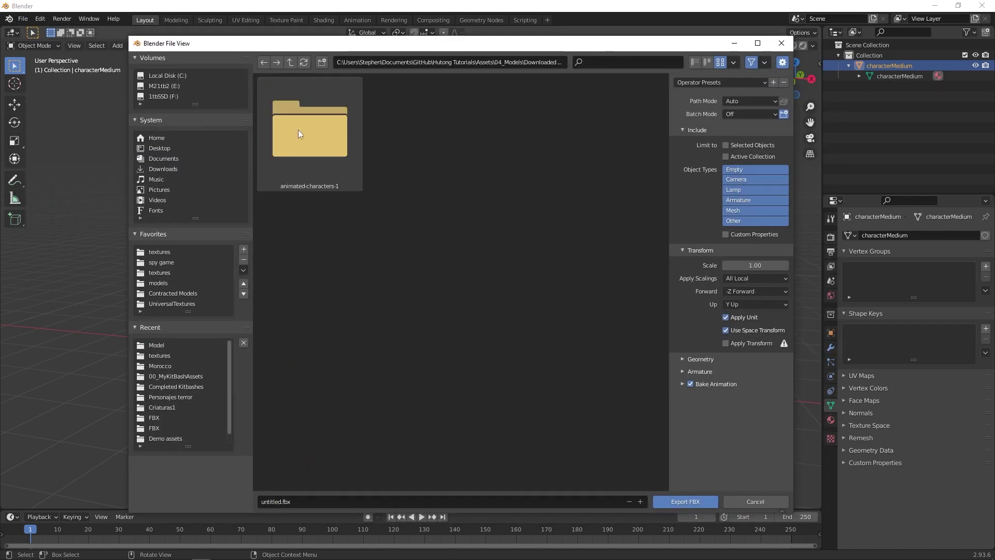
double_click(321, 132)
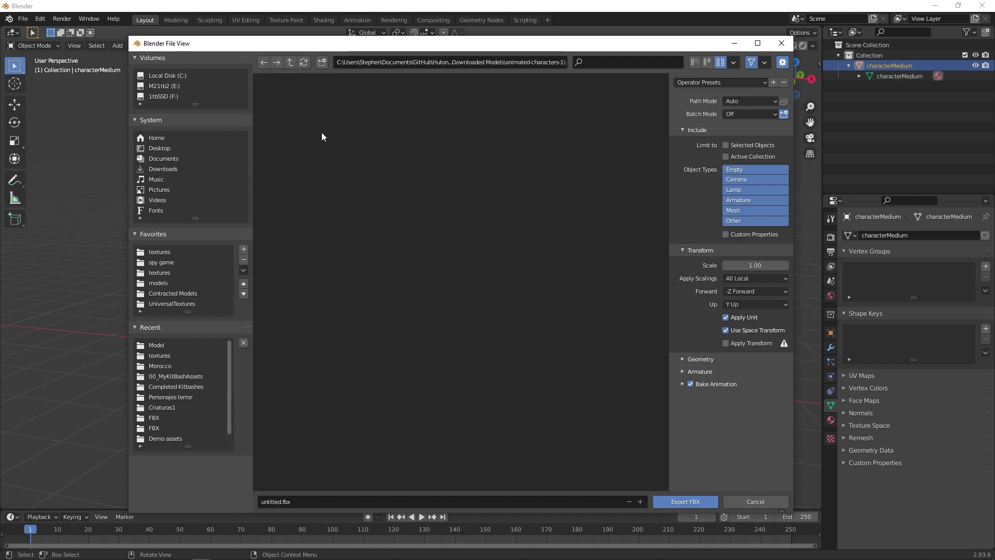
double_click(424, 117)
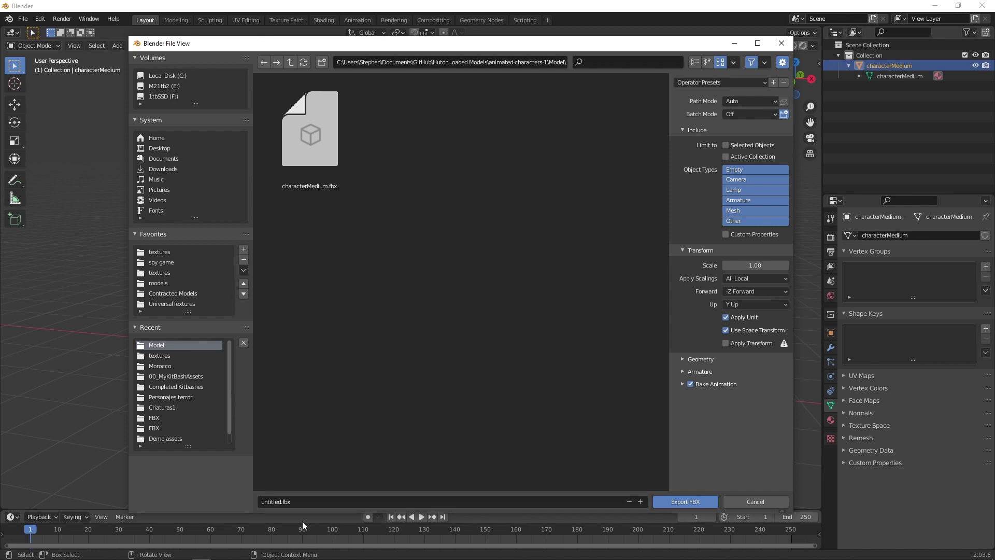
left_click(306, 501)
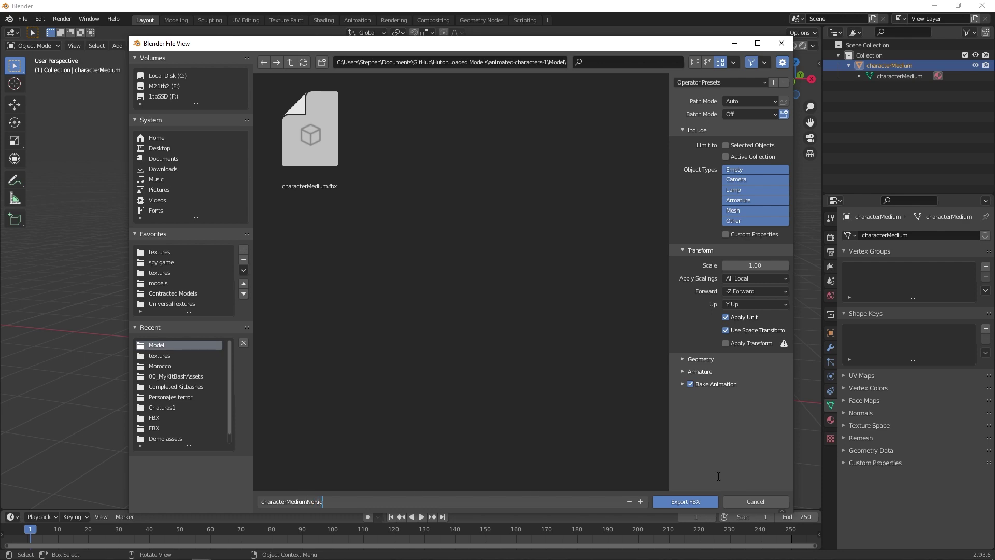
left_click(685, 502)
left_click(686, 503)
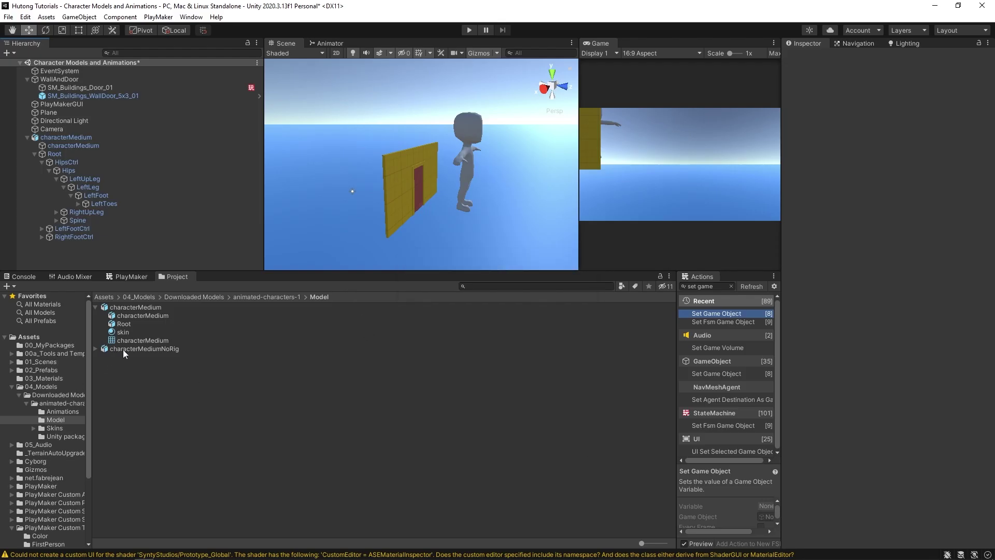
Switch to Unity and place the characterMediumNoRig model in the scene near the door wall.
left_click_drag(142, 316, 357, 243)
middle_click_drag(356, 243, 413, 197)
Create a material named tempSkin in the Model folder.
right_click(156, 338)
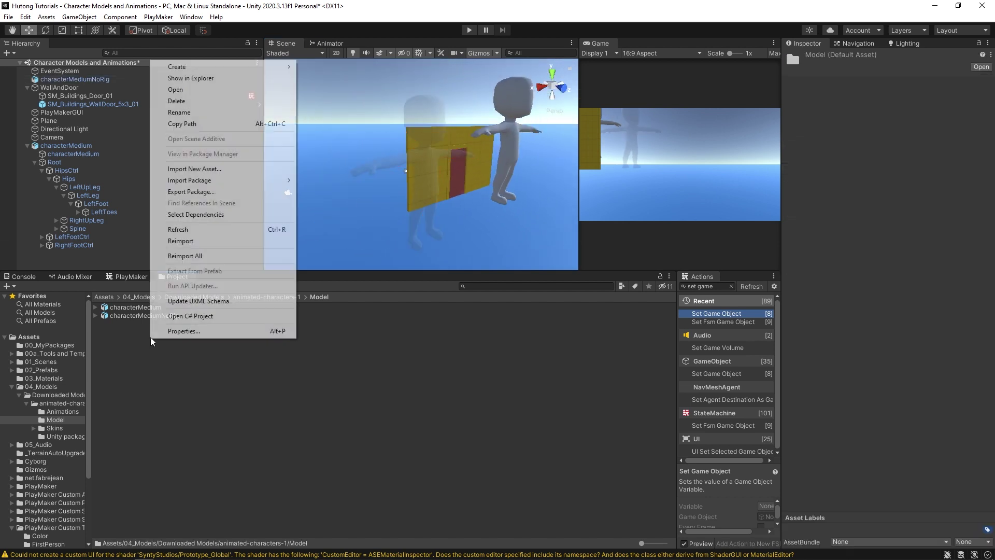
mouse_move(193, 70)
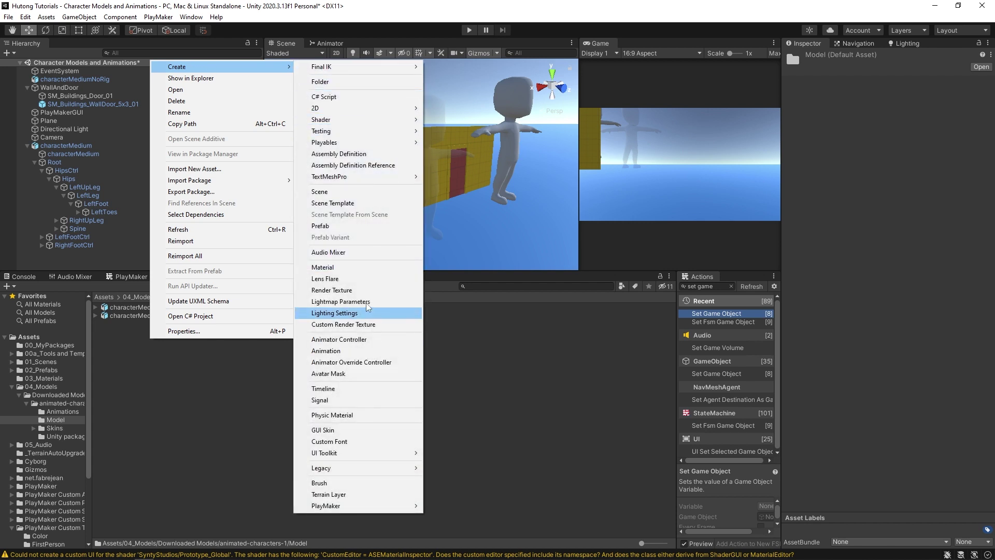
left_click(348, 267)
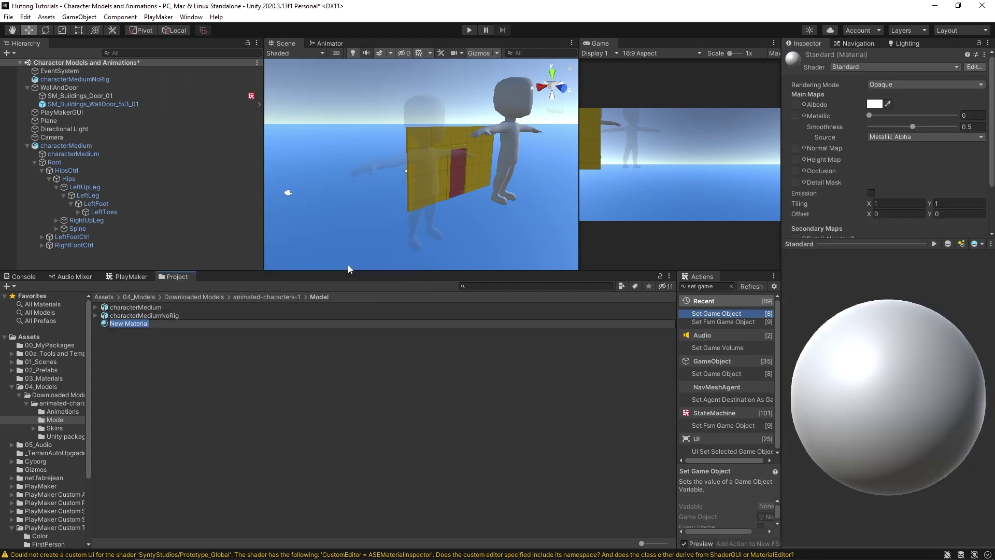
type("tempSkin")
key("Return")
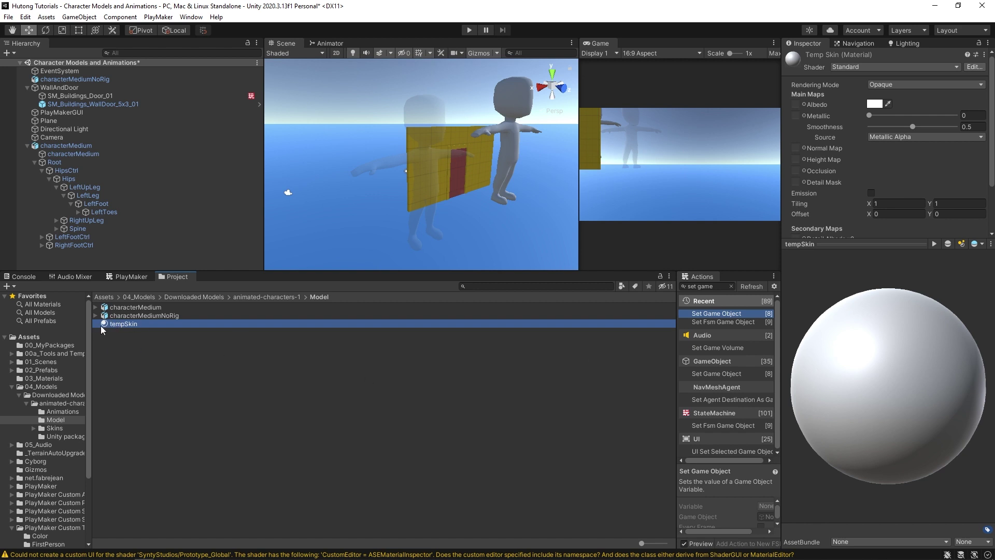
Apply the tempSkin material to the characterMediumNoRig model in the scene and select that object.
left_click_drag(112, 321, 439, 114)
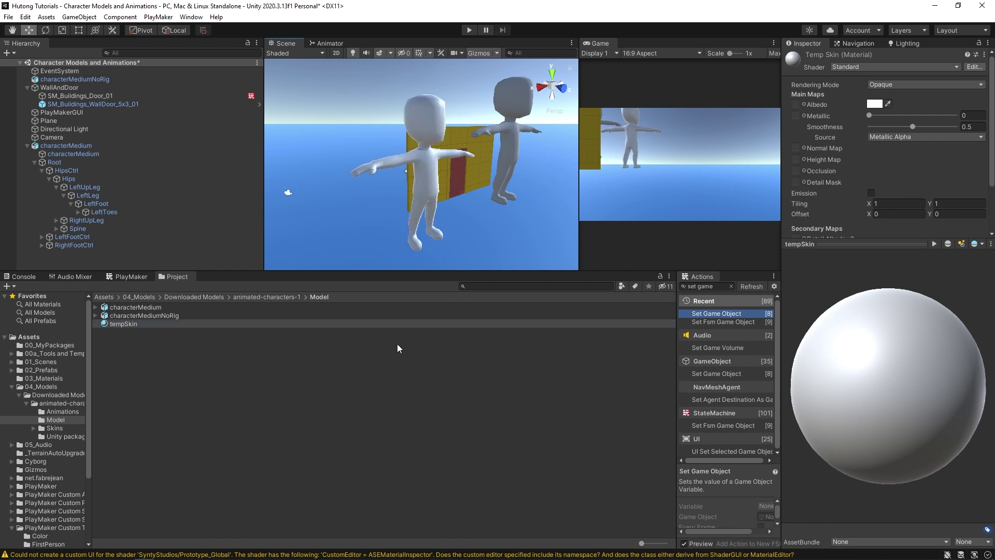
middle_click_drag(322, 197, 288, 171)
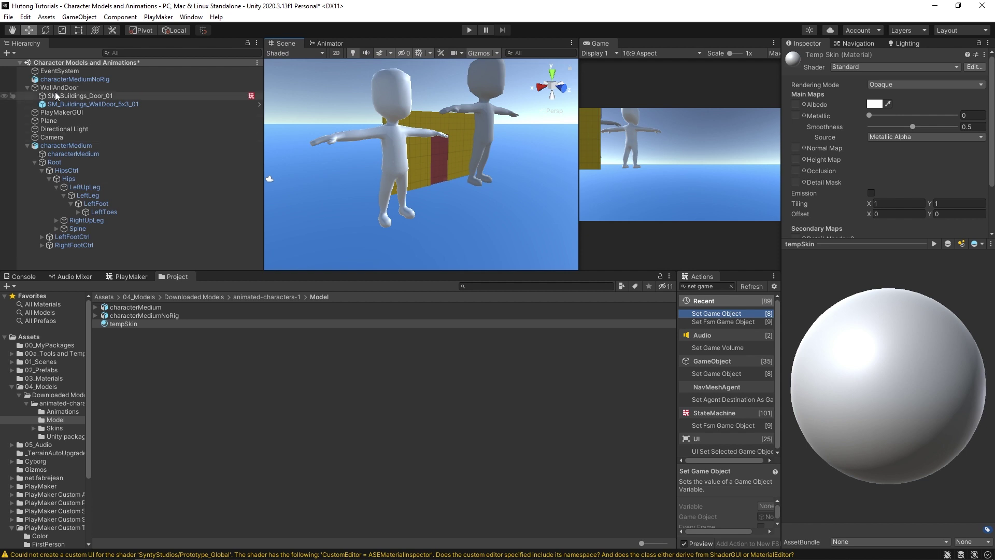
left_click(72, 80)
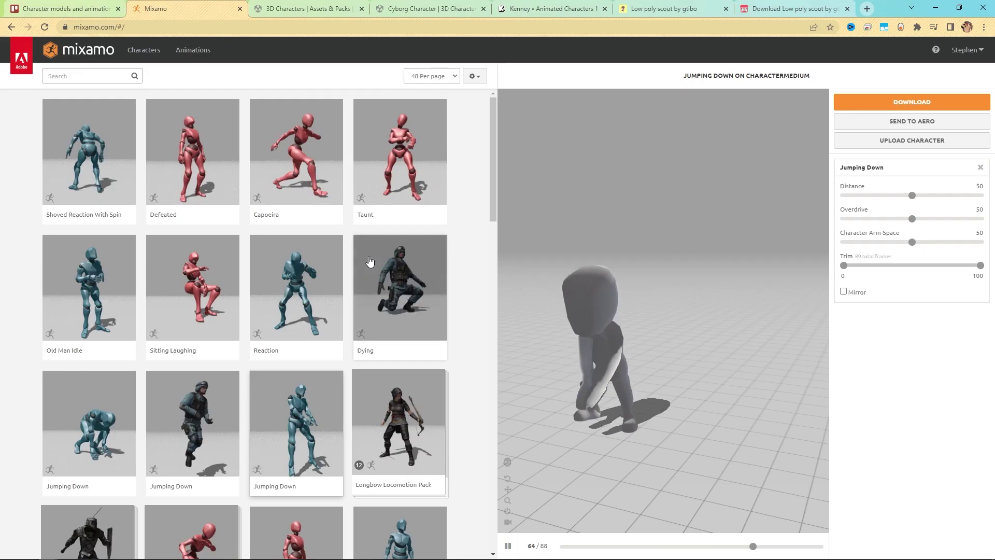
Switch to Mixamo and upload characterMediumNoRig.fbx as a new character.
left_click(912, 140)
left_click(457, 295)
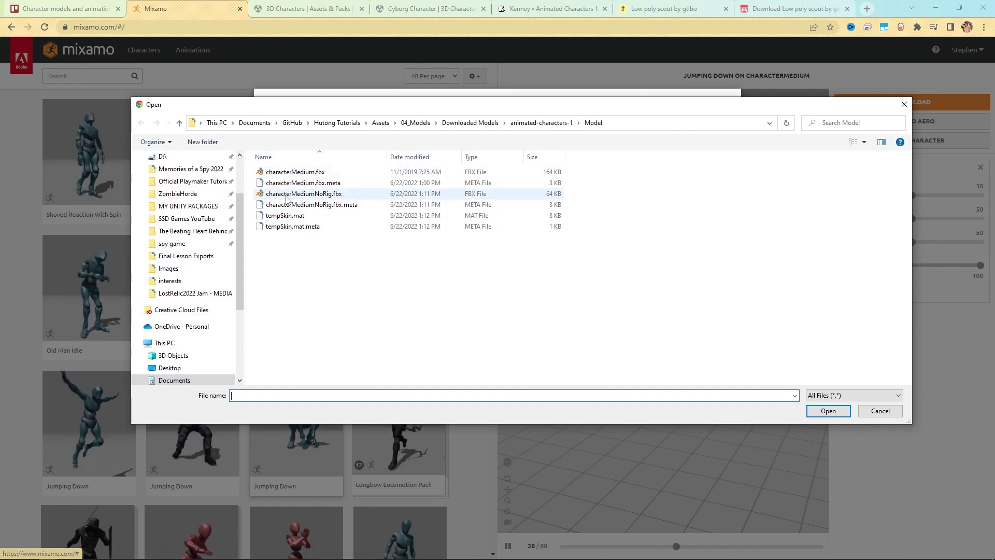
double_click(304, 193)
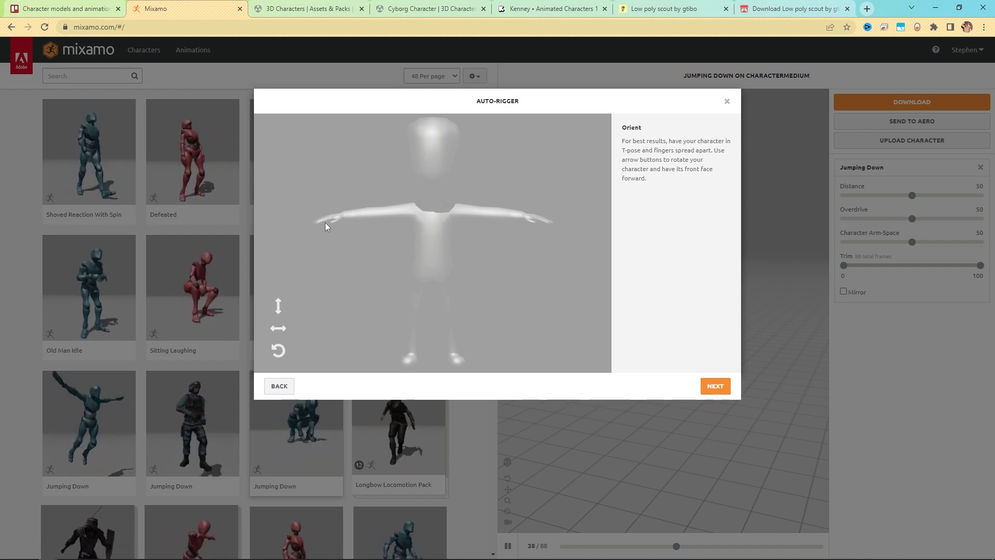
Try full turns of the character about the Z-axis and Y-axis, ending with its front facing forward.
left_click(277, 356)
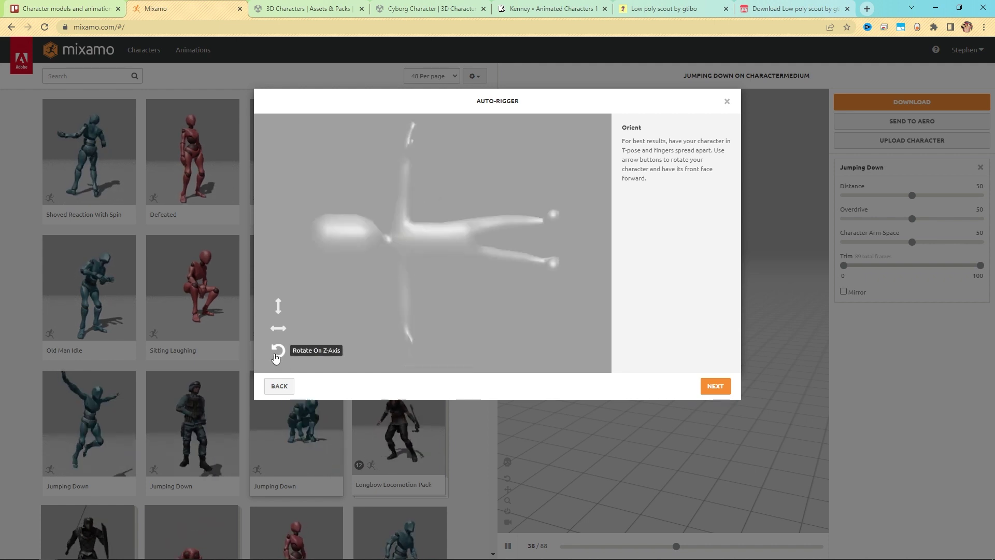
left_click(277, 353)
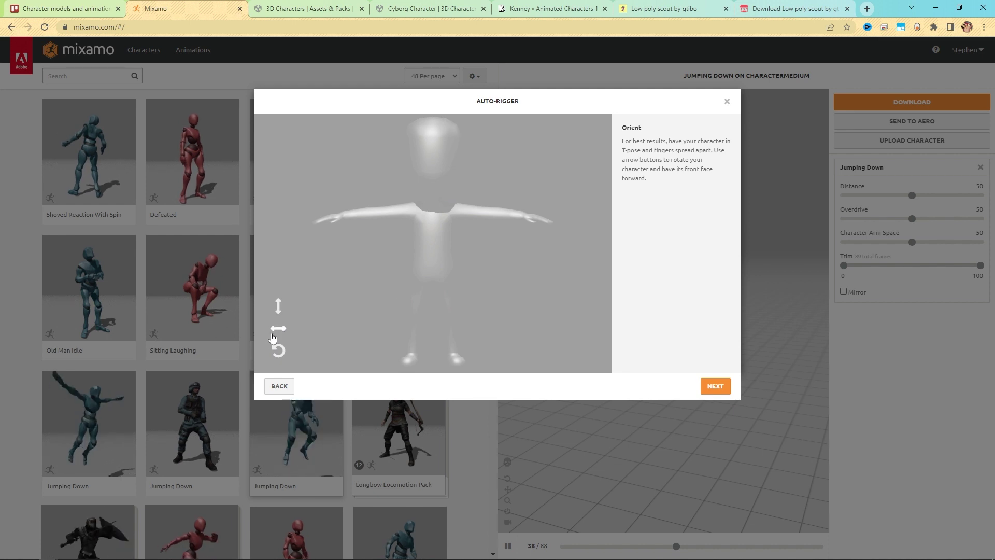
left_click(279, 329)
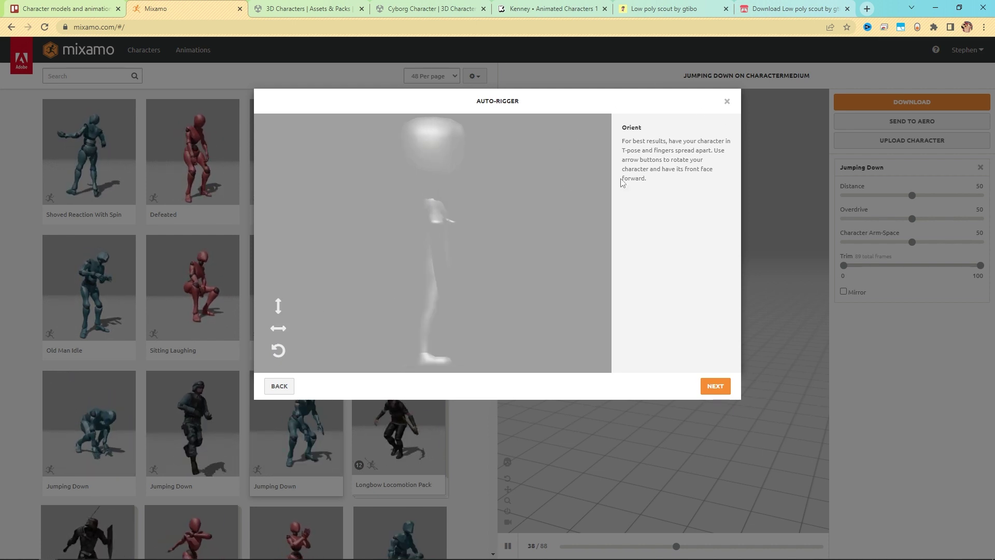
left_click(279, 328)
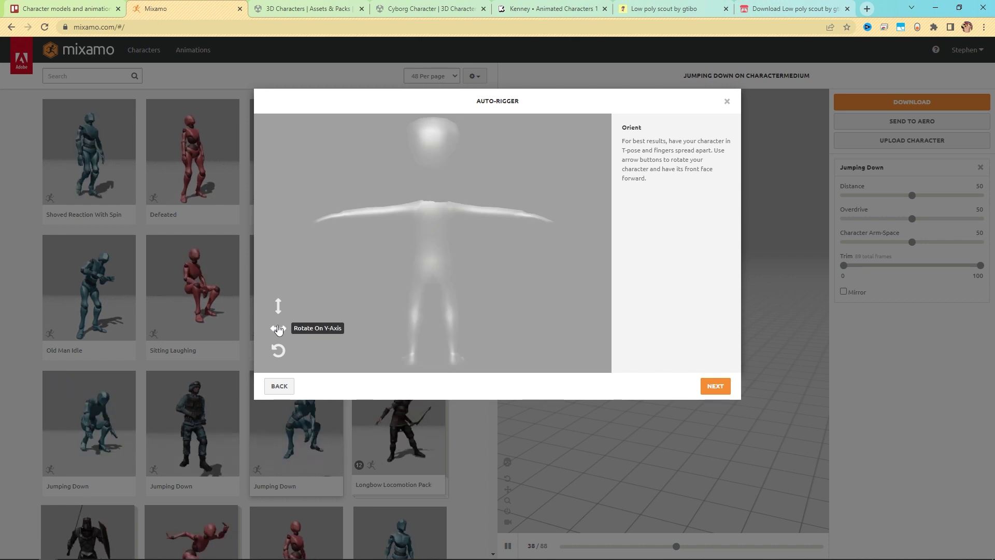
left_click(279, 329)
left_click(279, 329)
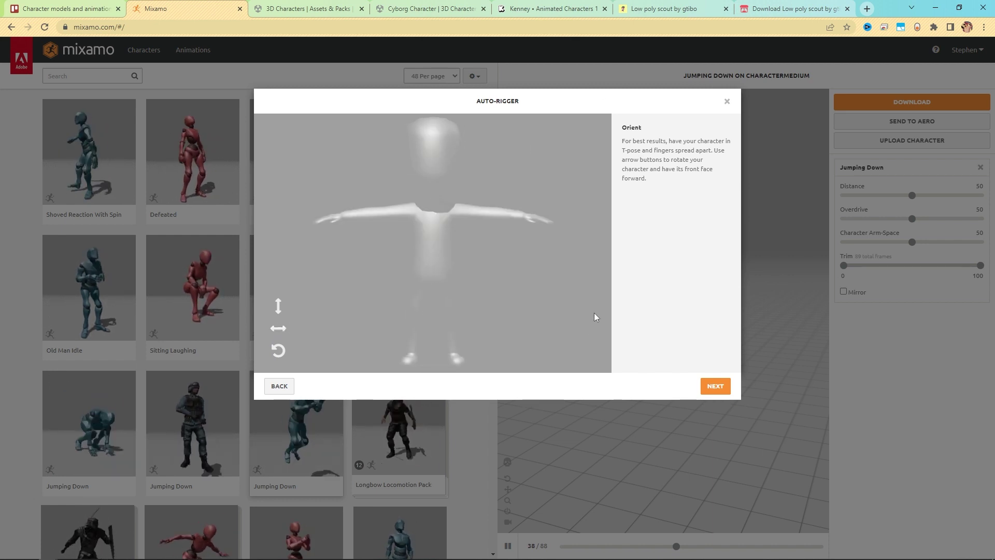
Accept the orientation and place the chin, wrist, elbow, knee and groin markers on the character with symmetry on.
left_click(716, 386)
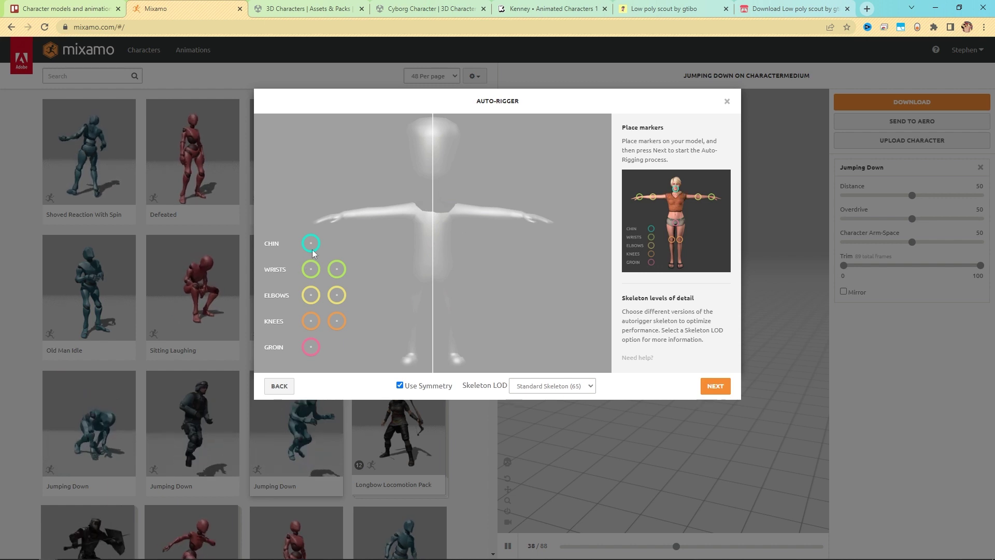
mouse_move(313, 252)
left_mouse_down()
mouse_move(391, 167)
mouse_move(435, 176)
left_mouse_up()
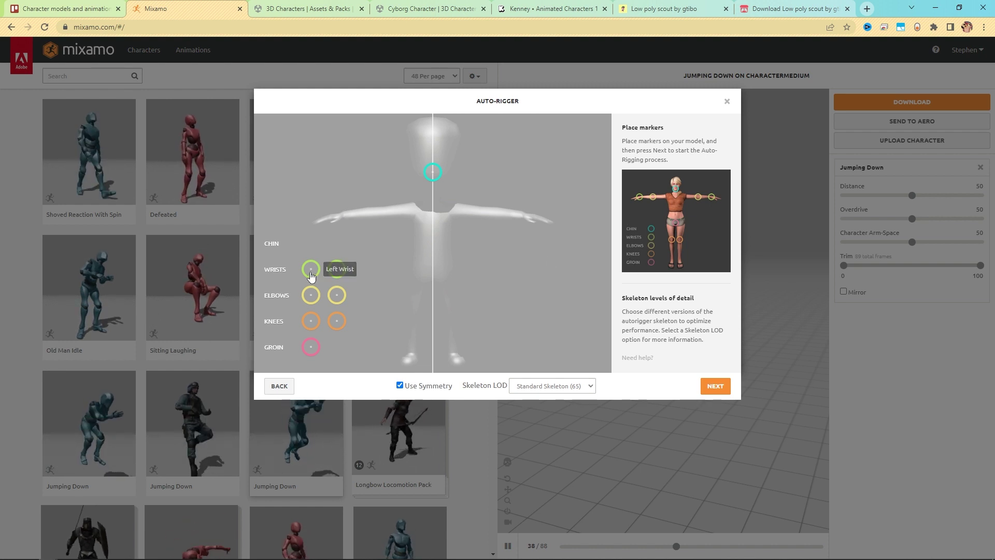
left_click_drag(311, 269, 343, 218)
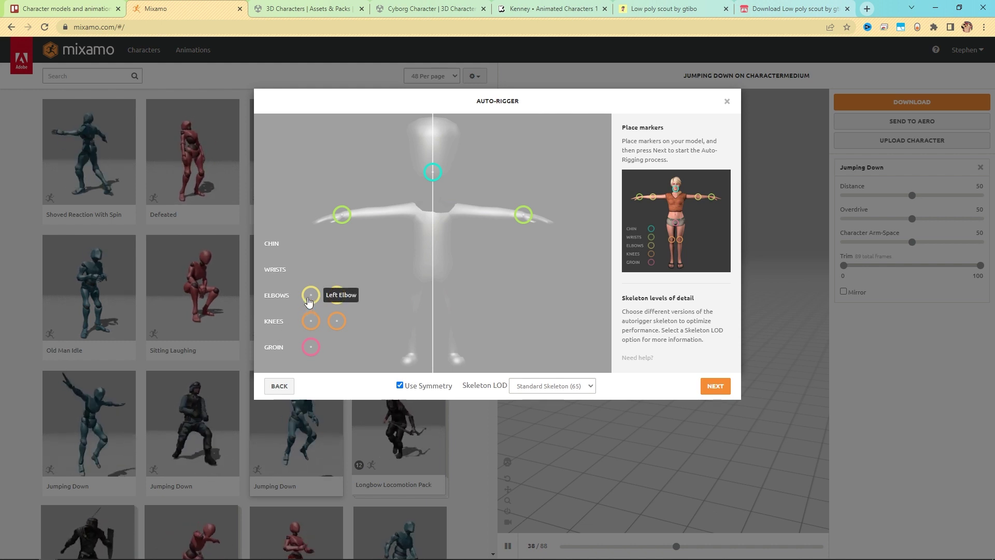
mouse_move(309, 300)
left_mouse_down()
mouse_move(332, 259)
mouse_move(377, 218)
left_mouse_up()
left_click_drag(311, 329, 414, 321)
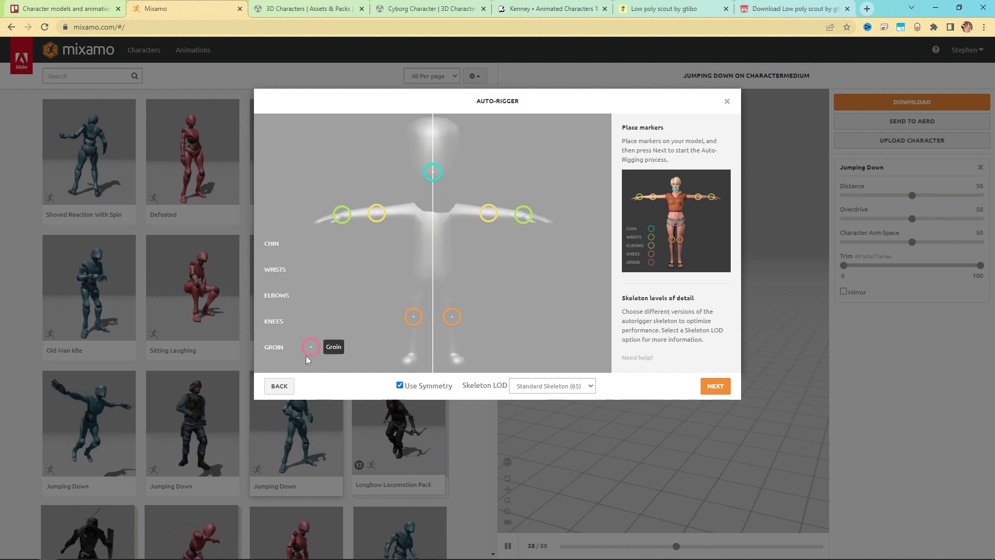
mouse_move(310, 347)
left_mouse_down()
mouse_move(383, 284)
mouse_move(434, 262)
mouse_move(434, 277)
left_mouse_up()
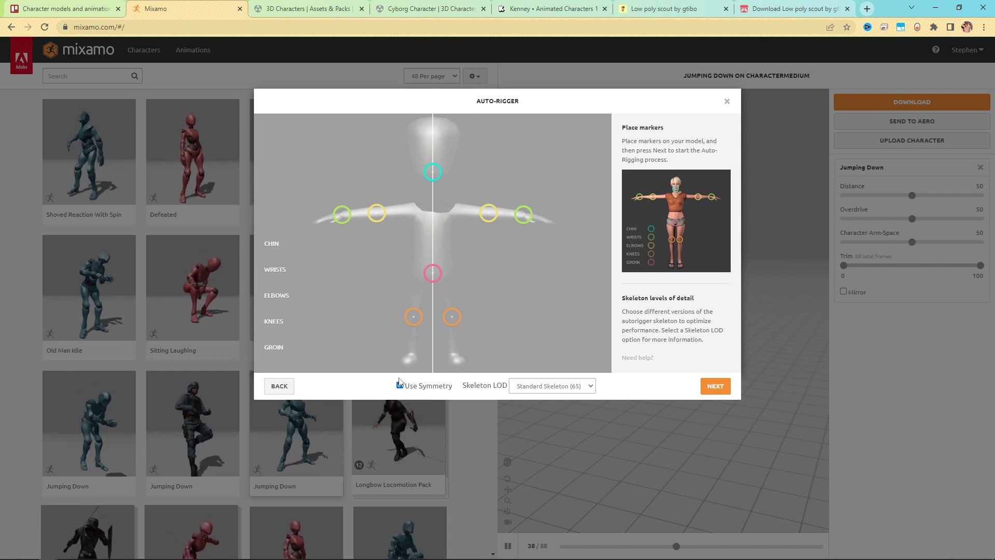
Check the Skeleton LOD options, keep Standard Skeleton (65), and start the auto-rigging.
left_click(552, 388)
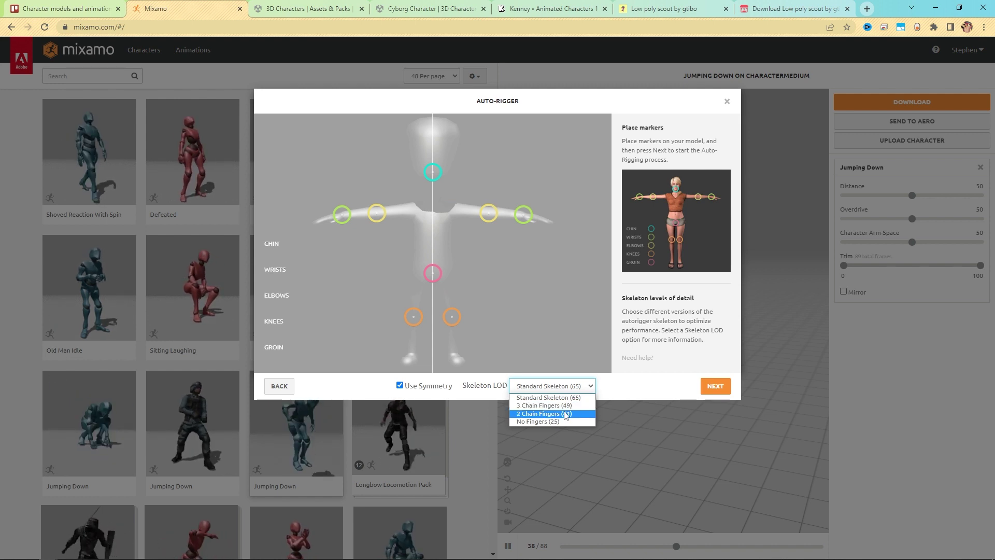
left_click(627, 386)
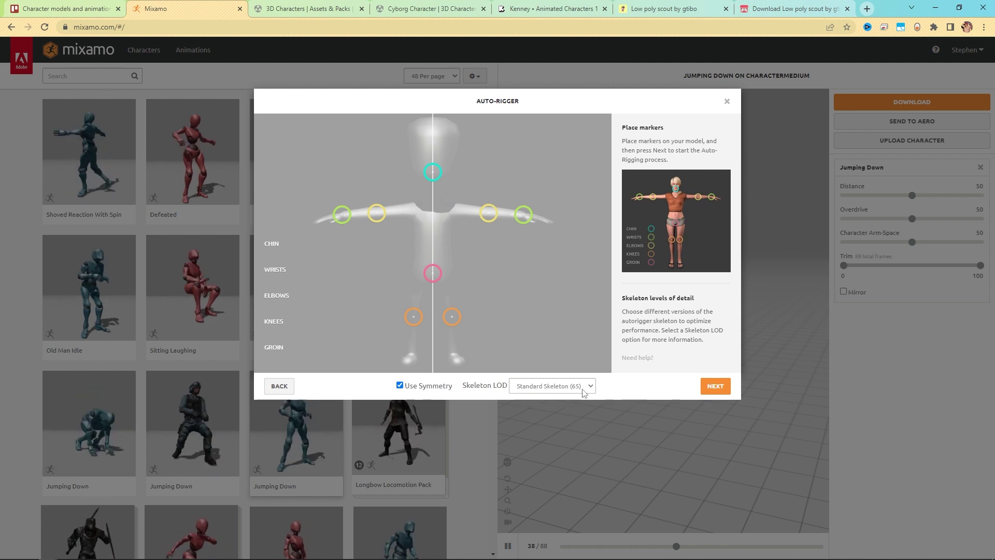
left_click(715, 387)
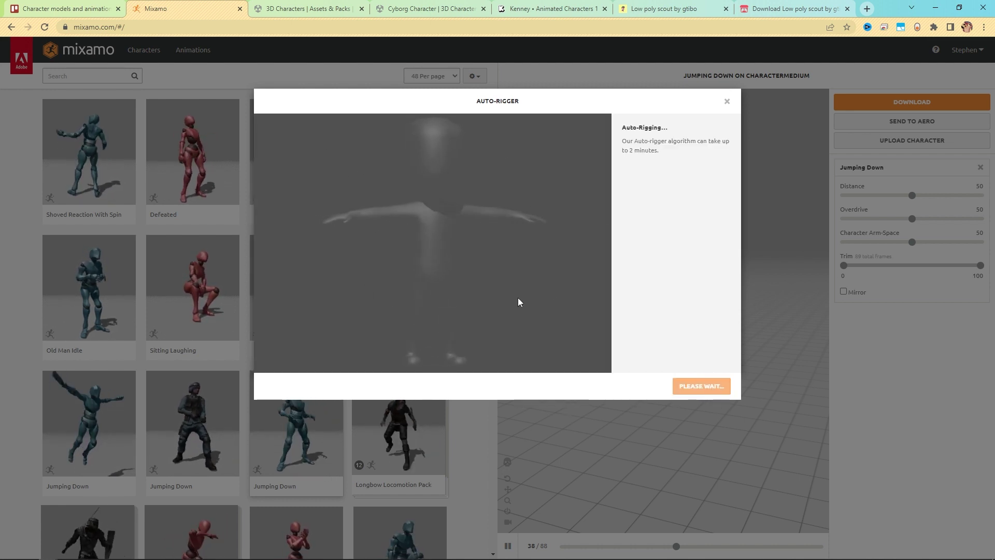
Accept the auto-rigged character as the replacement for the previous one and apply the Dying animation to it.
mouse_move(362, 241)
left_mouse_down()
mouse_move(433, 236)
mouse_move(458, 245)
mouse_move(373, 226)
left_mouse_up()
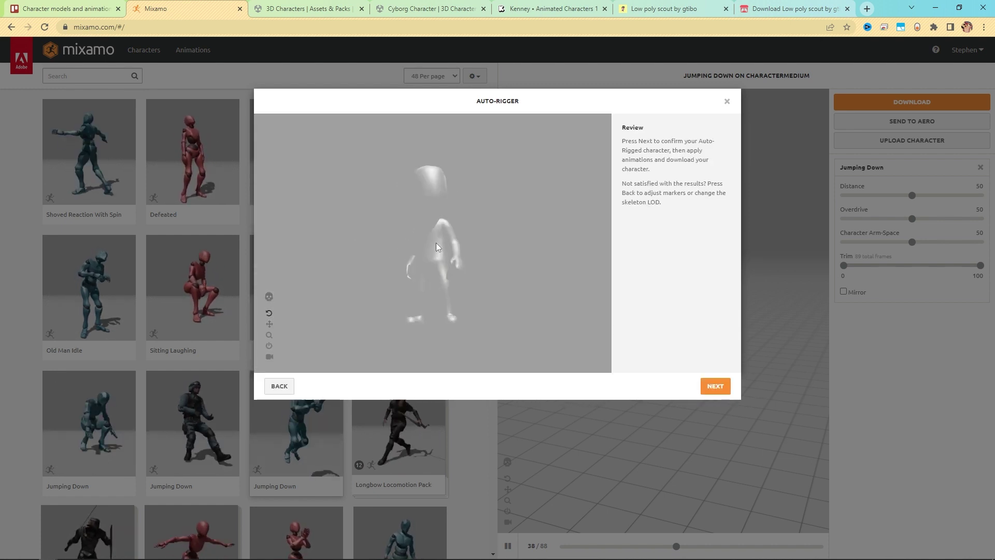
left_click_drag(436, 243, 412, 250)
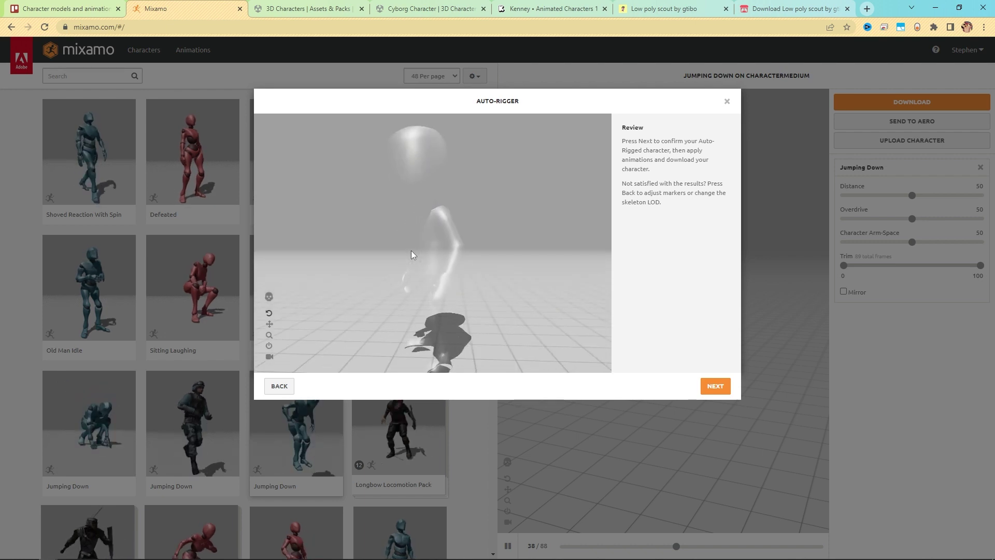
left_click(715, 385)
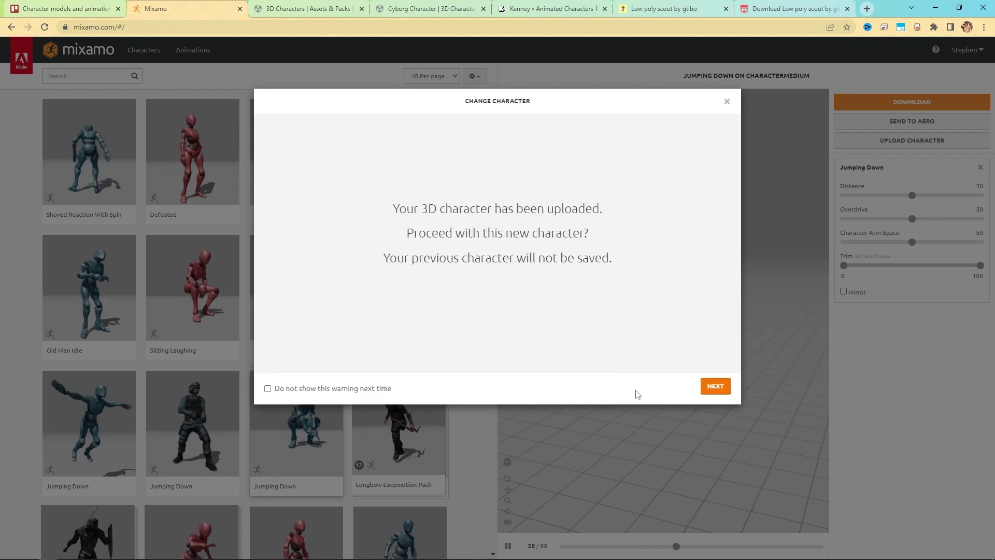
left_click(721, 388)
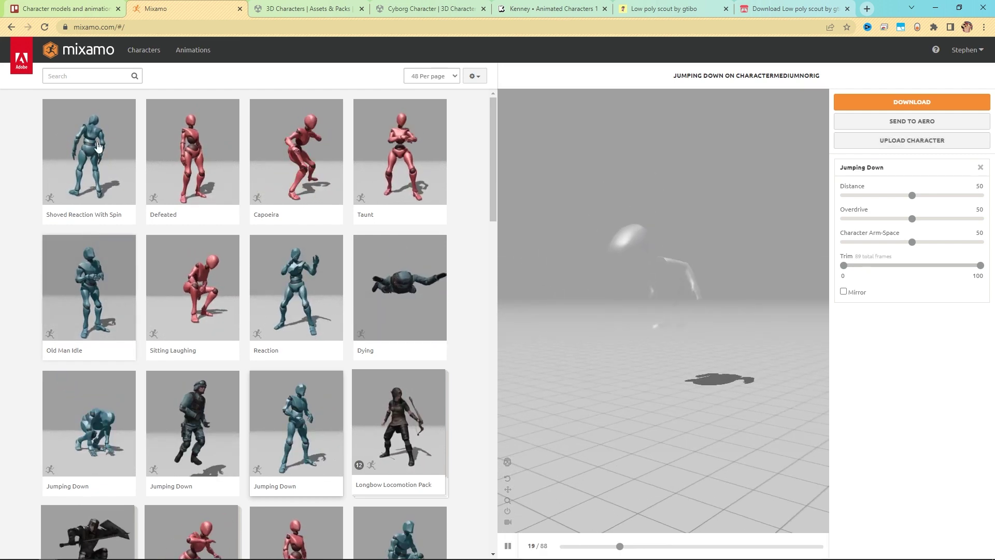
left_click(417, 330)
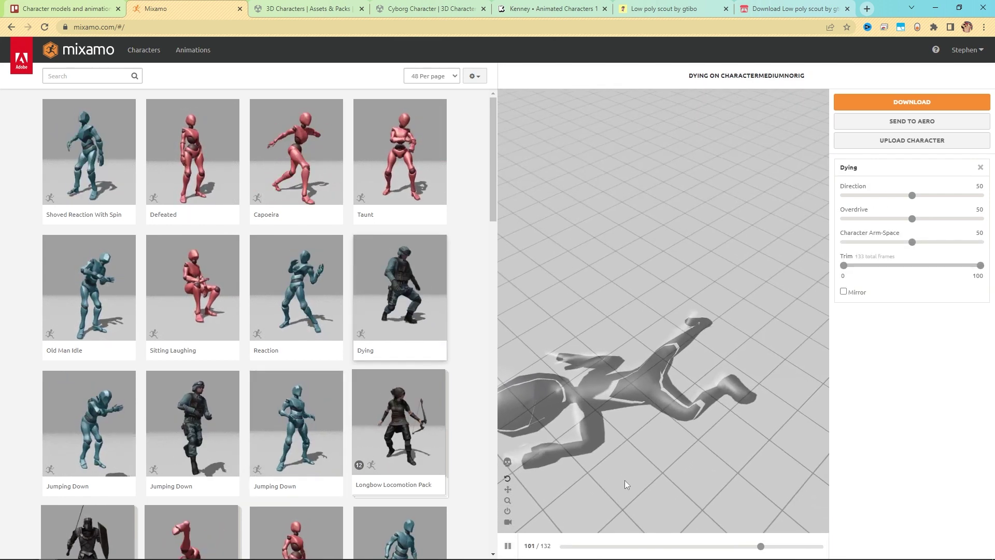
Try Direction values of 0, 95, 76 and 59 on the Dying animation, ending at 49.
scroll(648, 396, "up", 3)
scroll(649, 397, "down", 3)
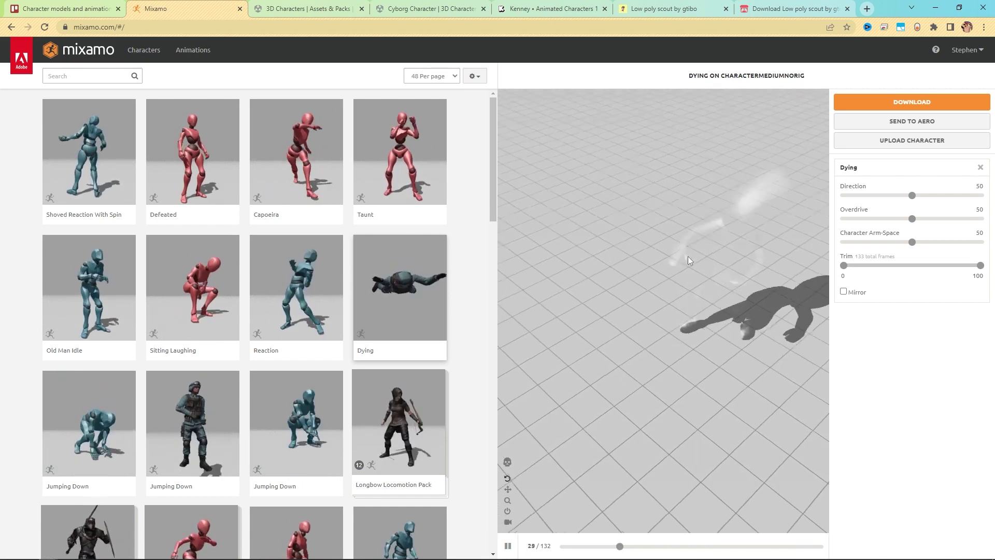
left_click_drag(688, 256, 724, 281)
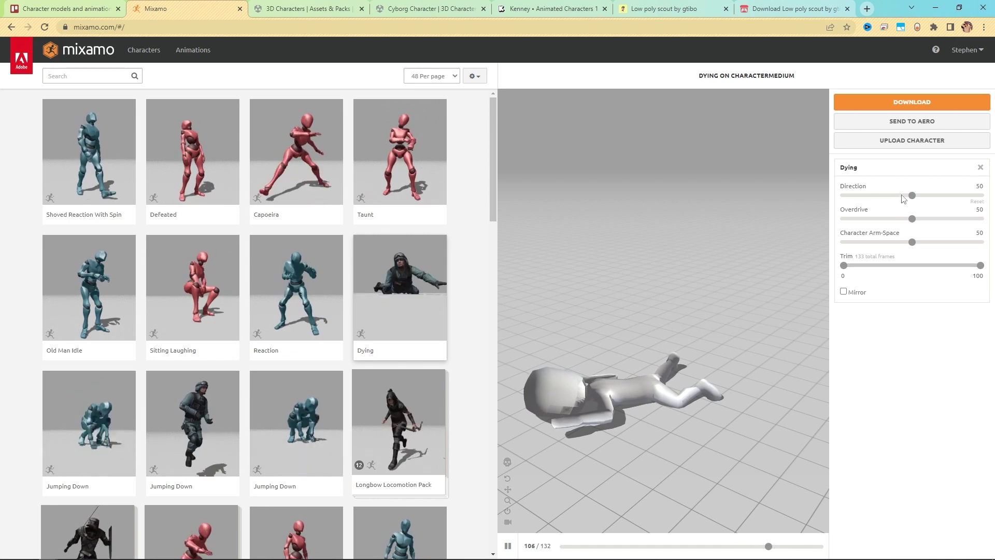
left_click(845, 196)
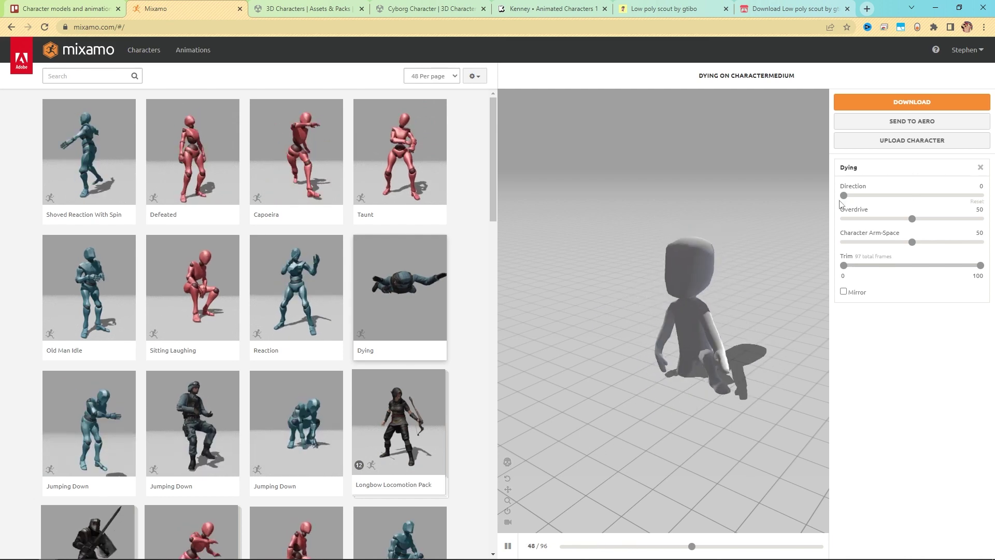
left_click_drag(845, 196, 981, 196)
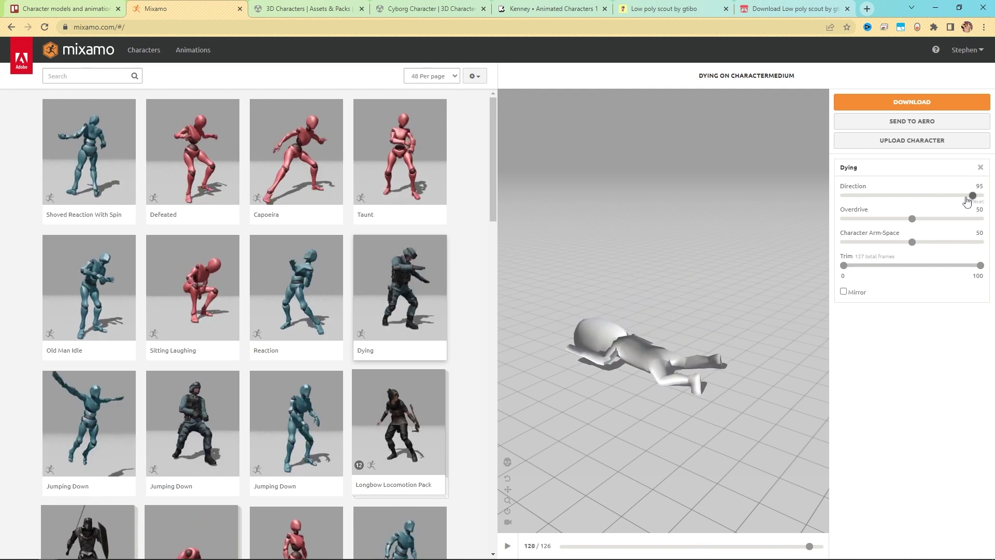
left_click(948, 201)
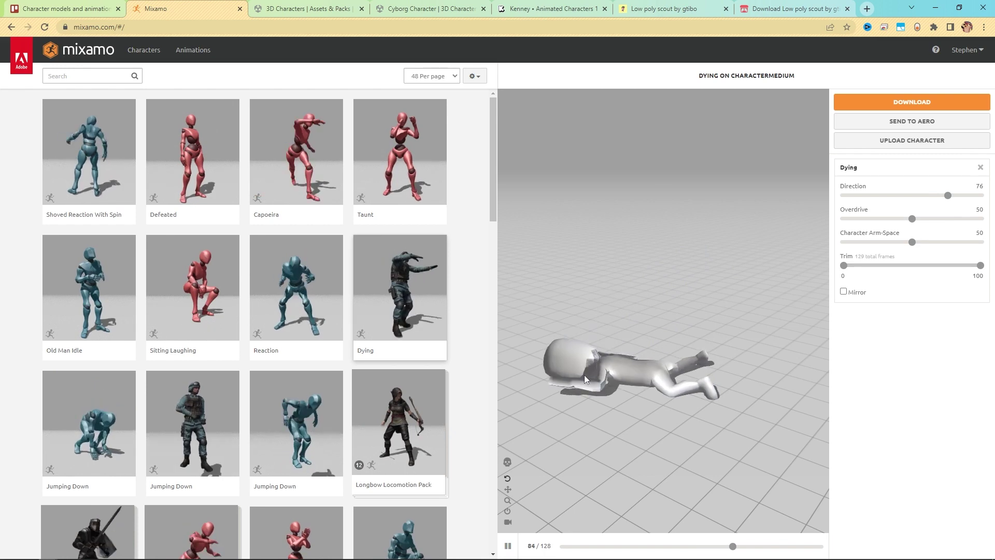
left_click_drag(930, 200, 924, 200)
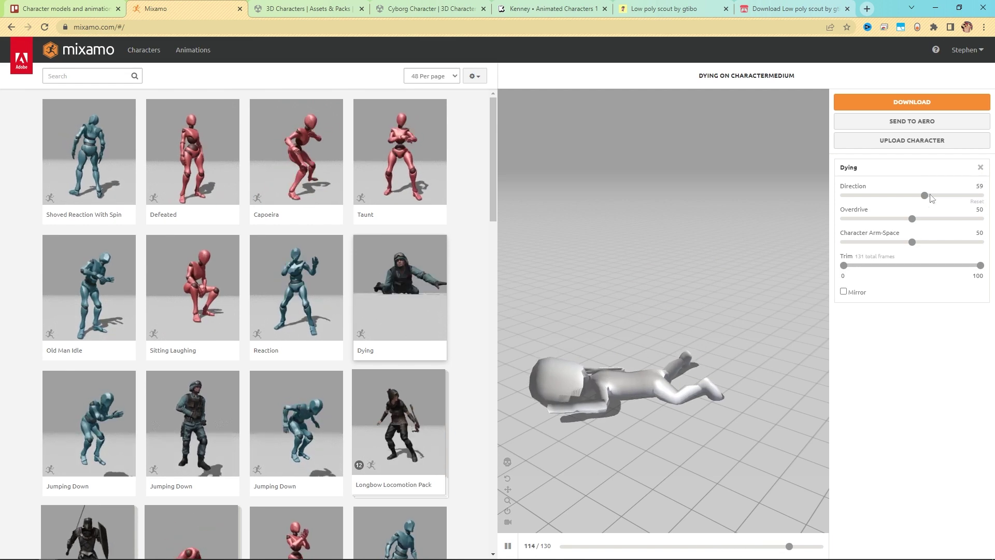
left_click_drag(932, 199, 918, 200)
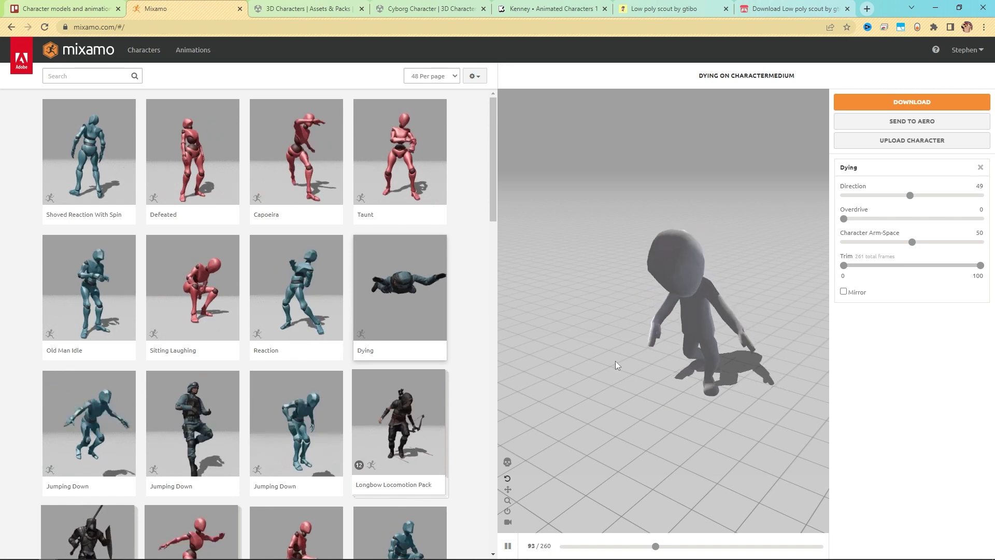
Try the Dying animation's Overdrive and Character Arm-Space at 0 and 100 each, returning both to 50.
left_click(844, 219)
left_click(974, 219)
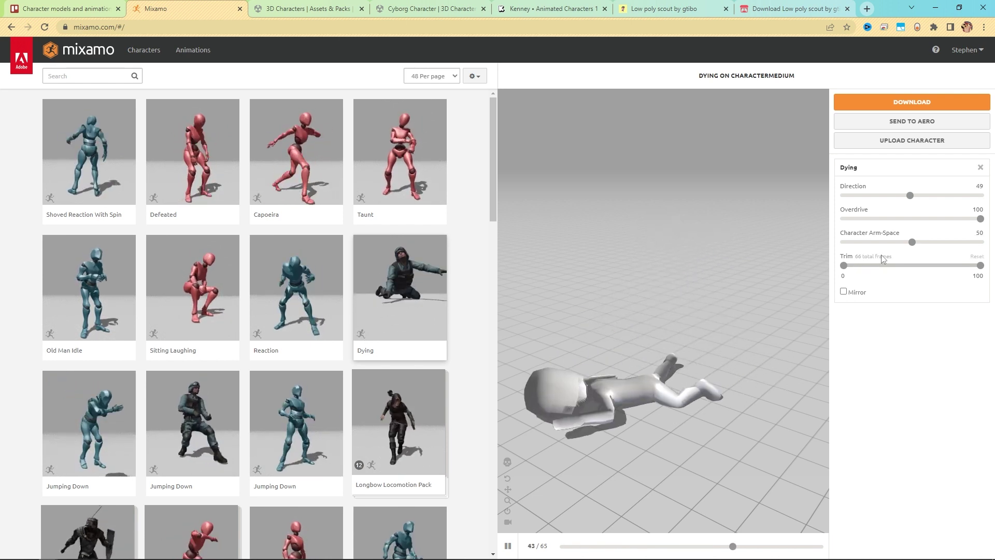
left_click(914, 220)
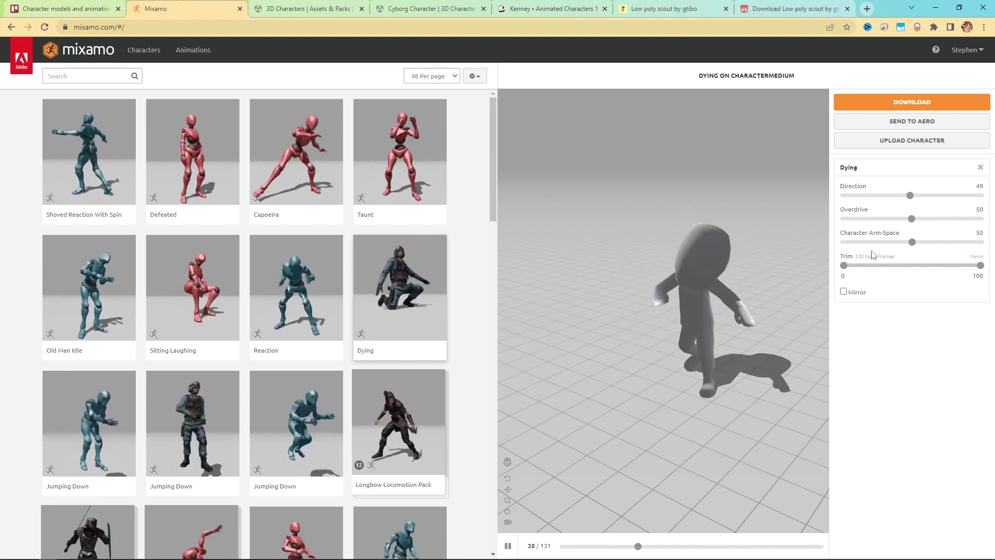
left_click_drag(913, 245, 804, 235)
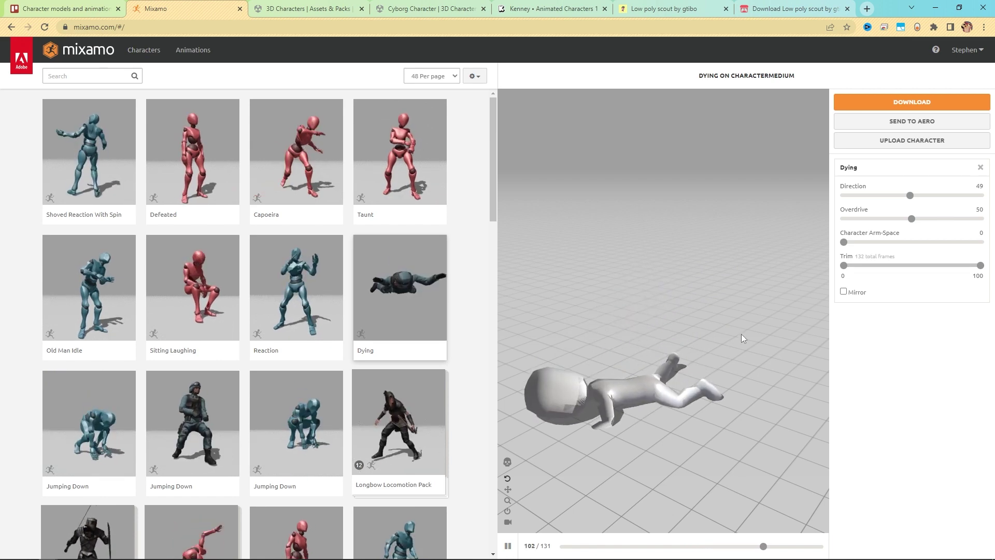
left_click_drag(994, 248, 994, 244)
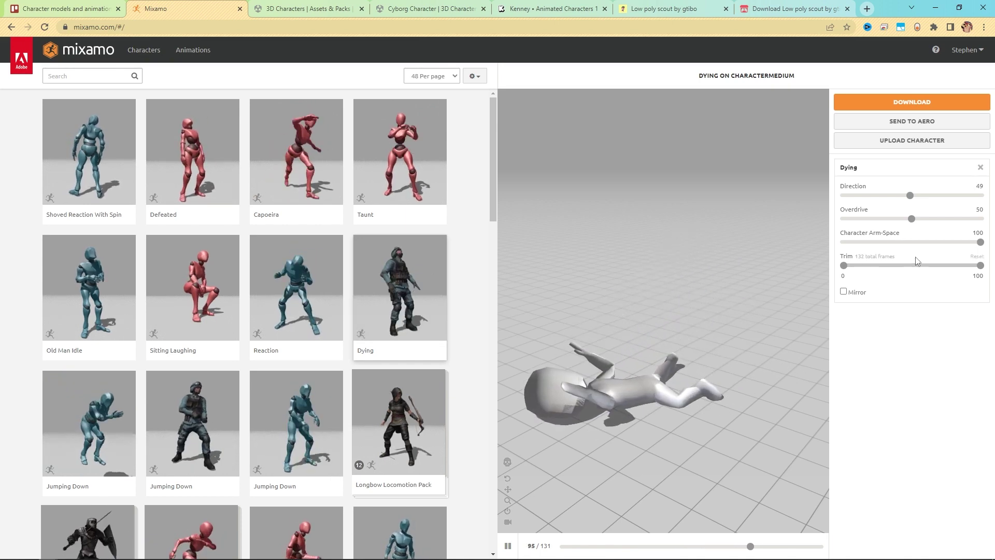
left_click(911, 243)
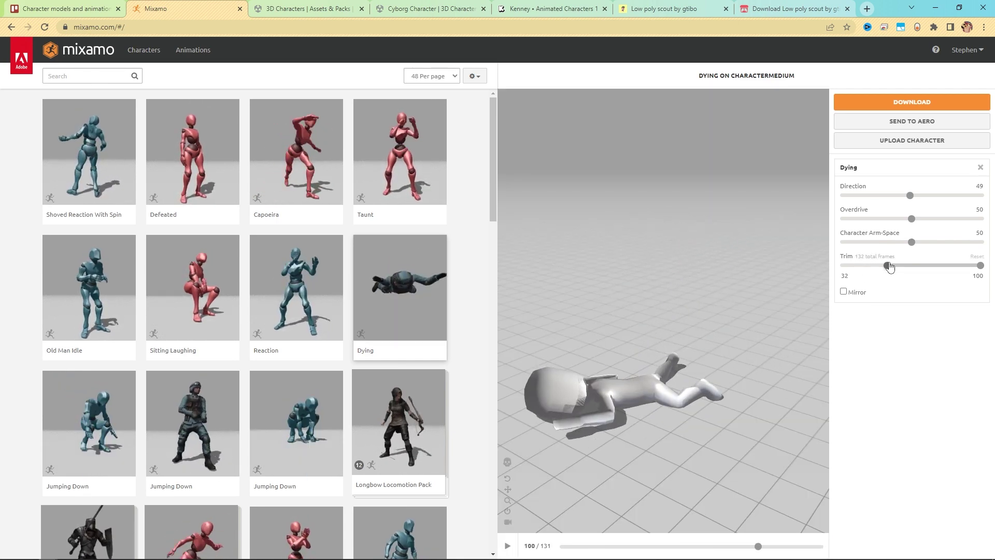
Try trimming the Dying animation to 35–67 and 27–75, and restore the full 0–100 range.
left_click_drag(889, 265, 893, 266)
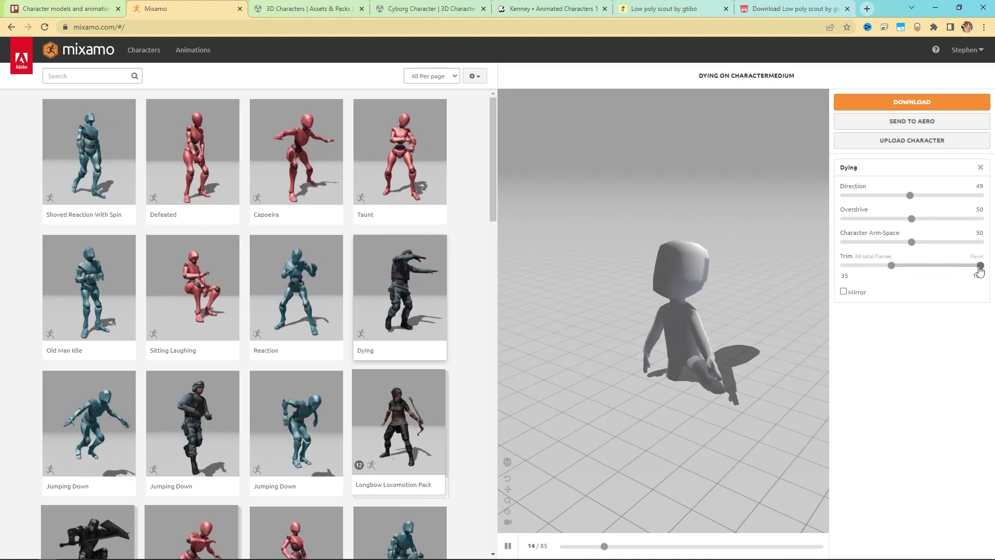
left_click_drag(980, 265, 935, 265)
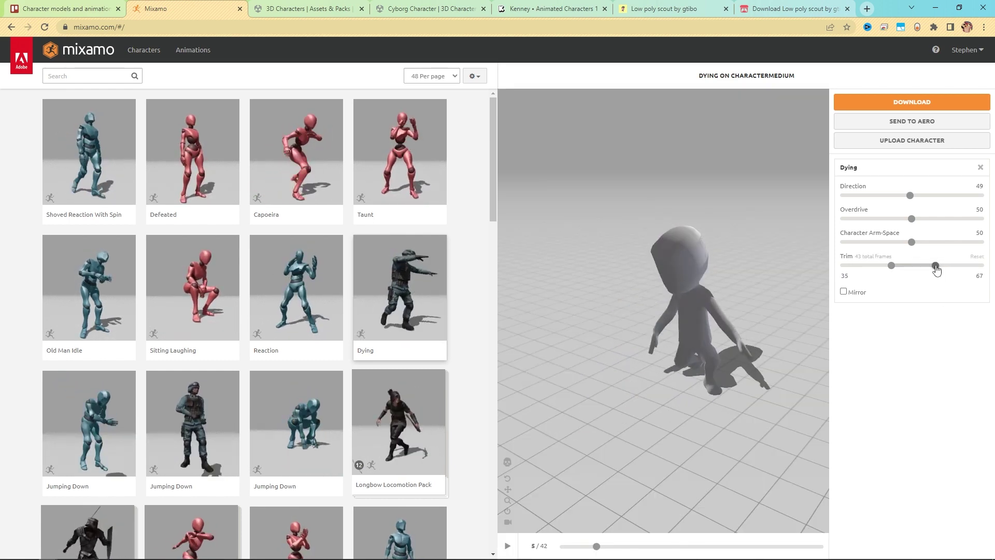
left_click_drag(935, 265, 982, 266)
left_click_drag(891, 270, 822, 262)
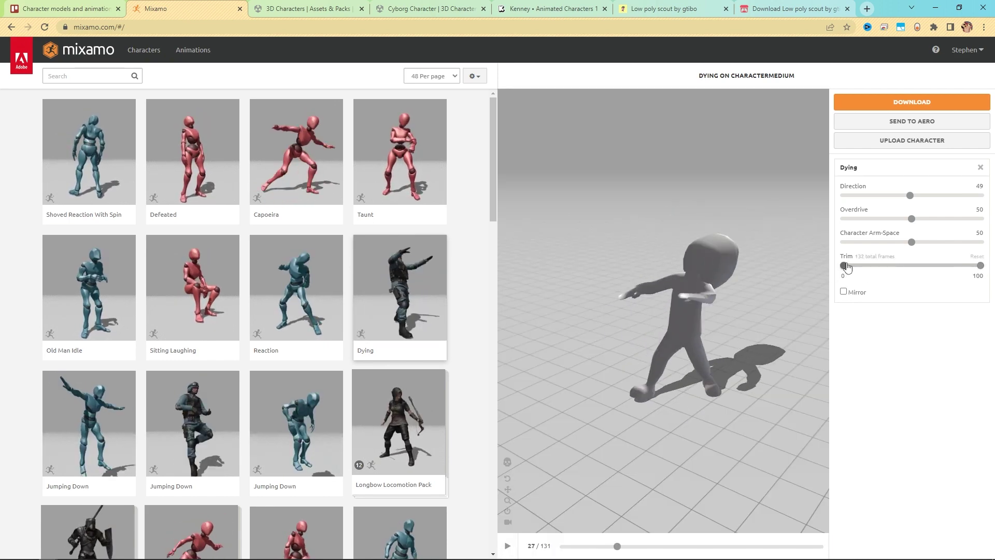
left_click_drag(880, 267, 884, 267)
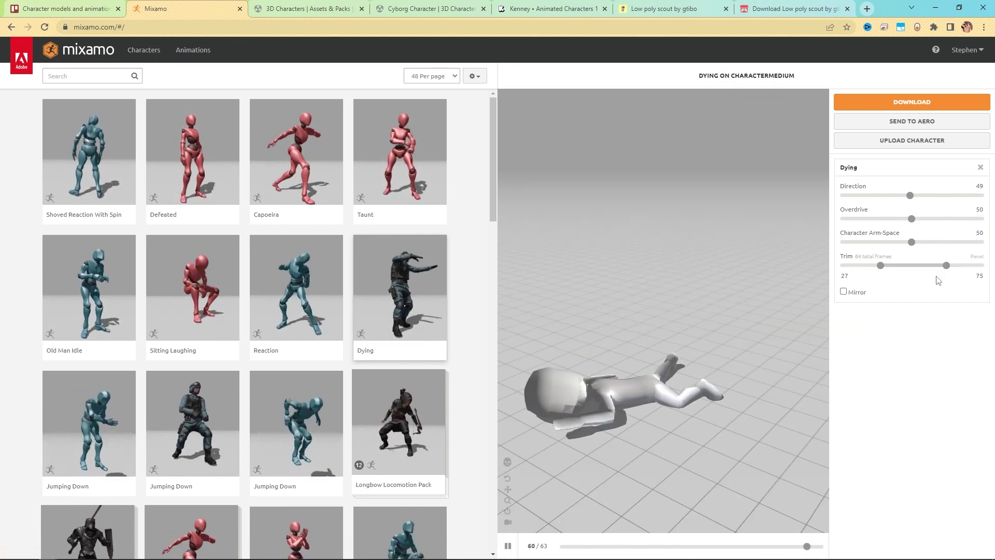
left_click_drag(883, 271, 826, 270)
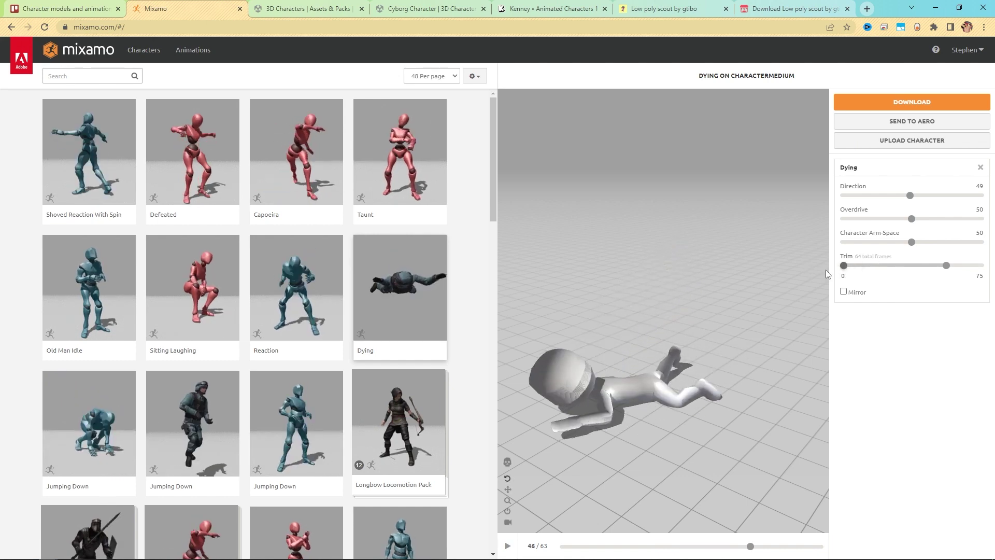
left_click_drag(946, 266, 994, 275)
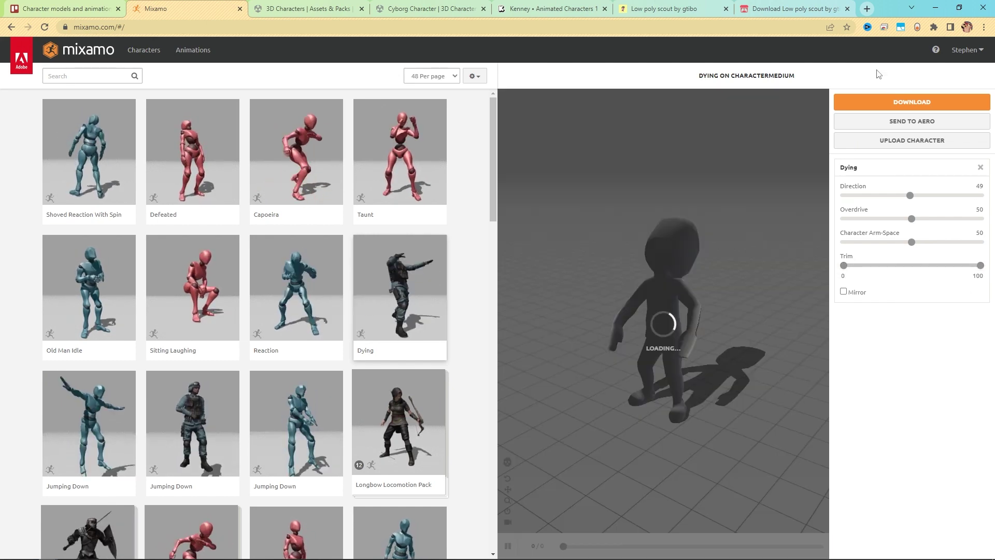
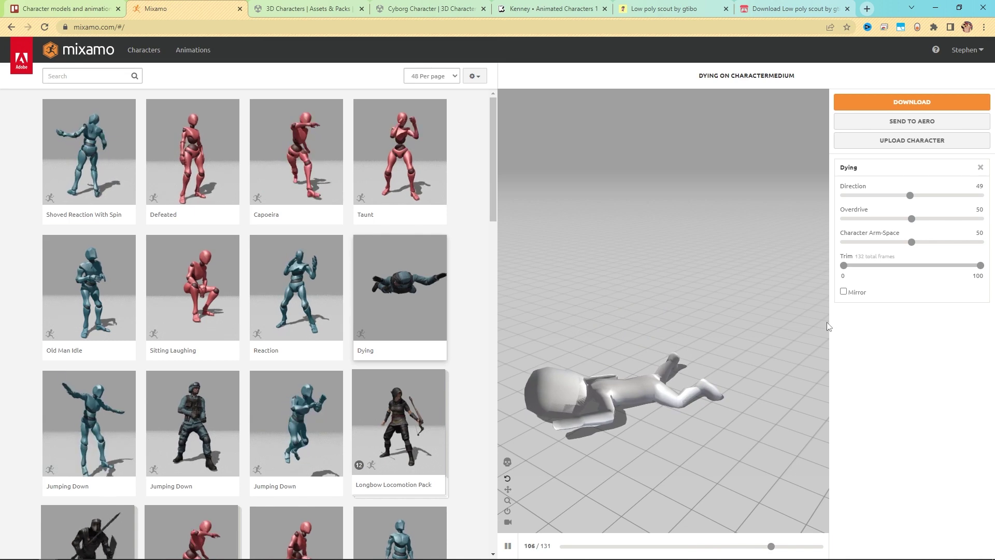
left_click(849, 265)
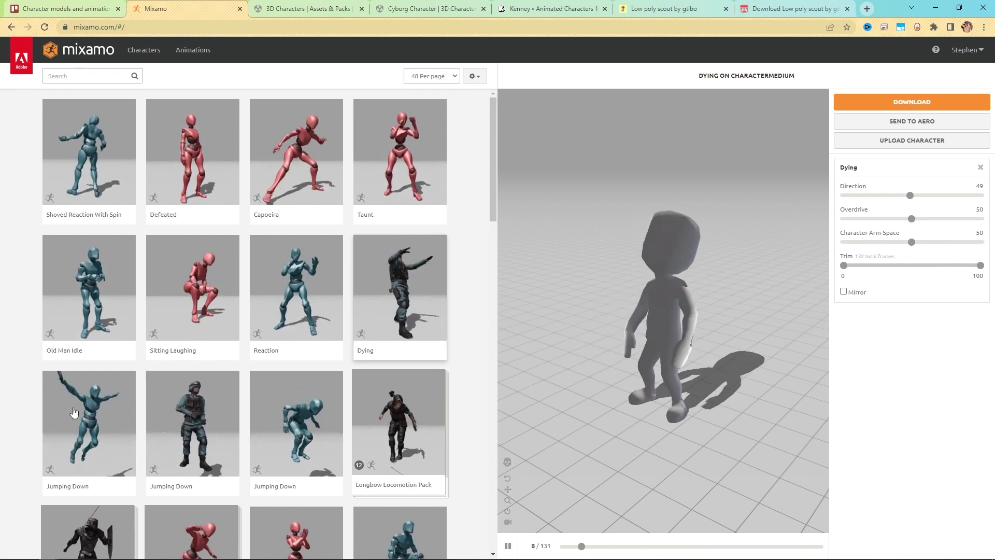
Search the animations for "walk" and apply the third result, the red figure's Walking animation, to the character.
left_click(61, 78)
type("walk")
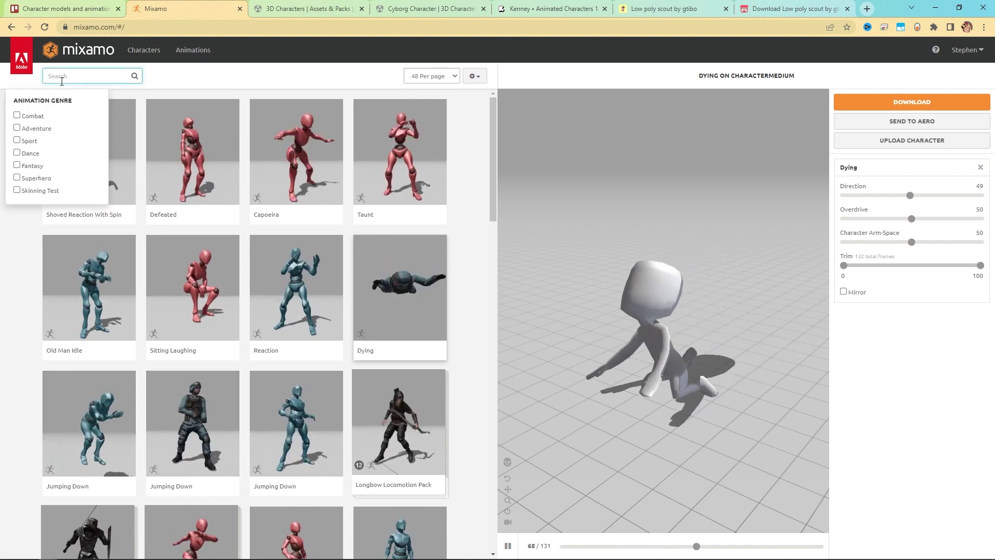
key("Return")
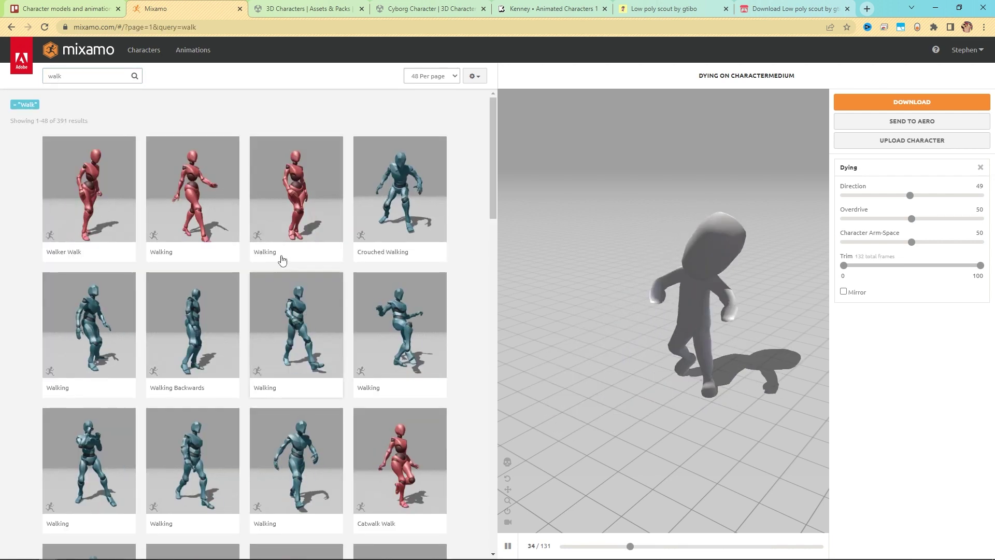
left_click(291, 200)
Make the Walking animation play In Place and check the walk cycle up close from several angles.
scroll(710, 407, "down", 4)
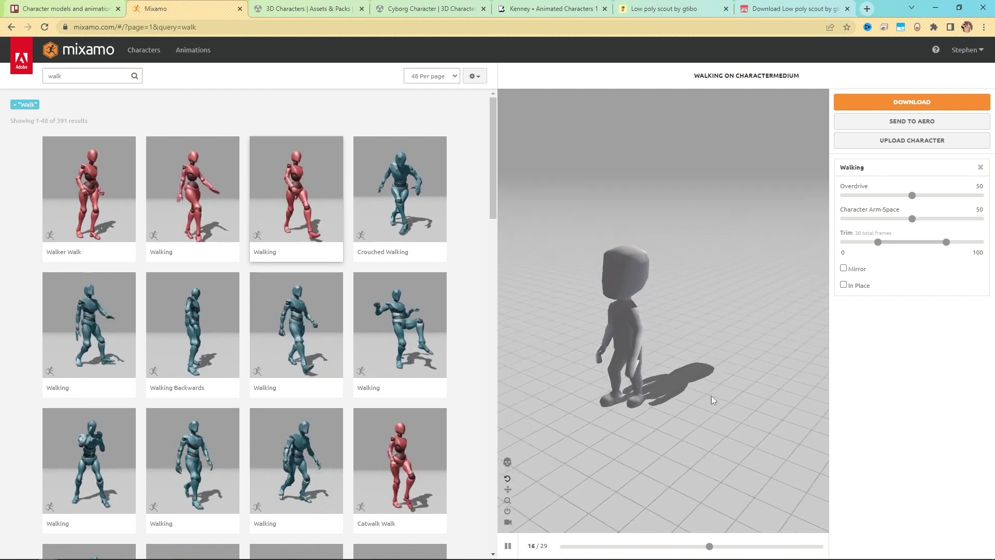
mouse_move(701, 347)
left_mouse_down()
mouse_move(581, 363)
mouse_move(718, 348)
left_mouse_up()
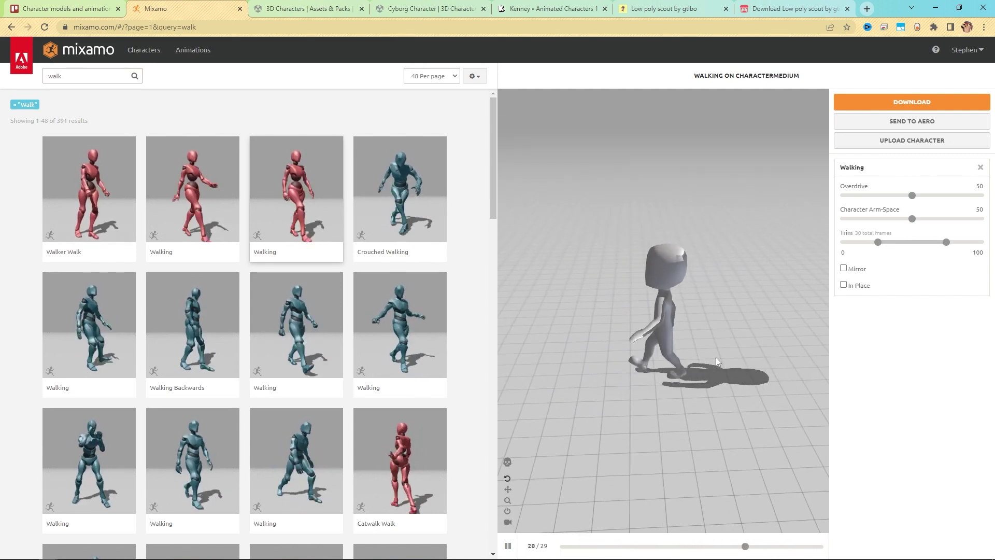
left_click_drag(615, 378, 652, 340)
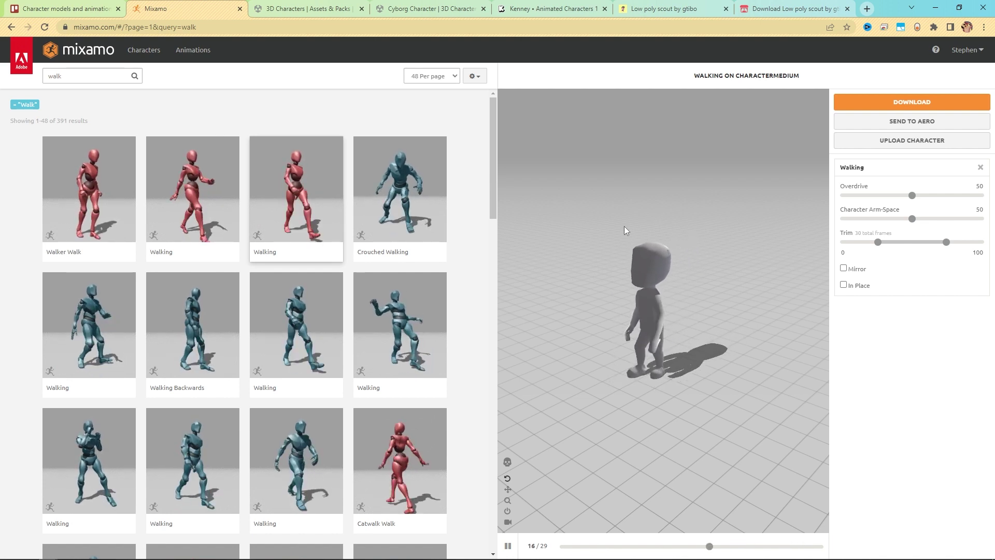
left_click(844, 284)
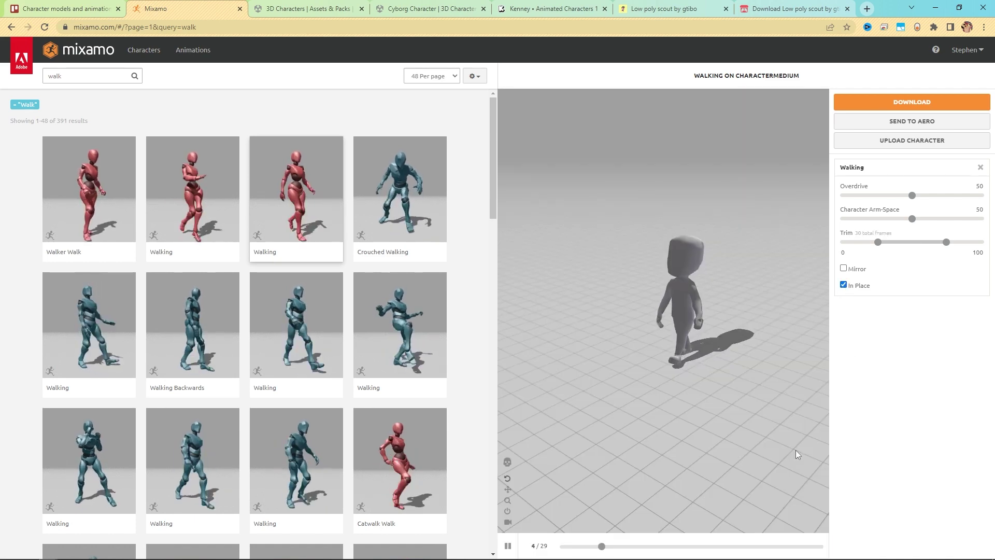
scroll(680, 365, "up", 5)
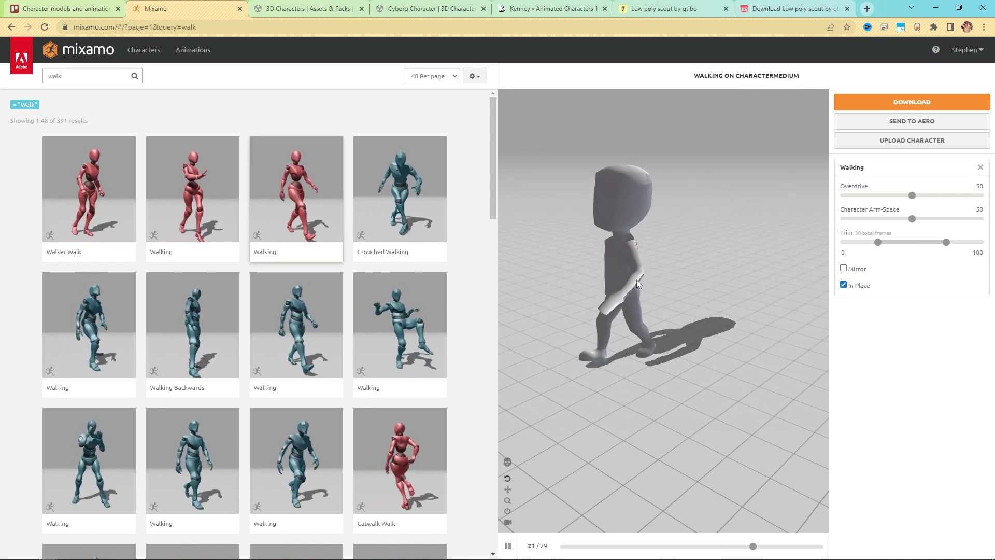
mouse_move(573, 298)
left_mouse_down()
mouse_move(637, 279)
mouse_move(732, 274)
mouse_move(664, 285)
mouse_move(505, 275)
mouse_move(570, 269)
mouse_move(639, 284)
mouse_move(527, 280)
mouse_move(575, 305)
left_mouse_up()
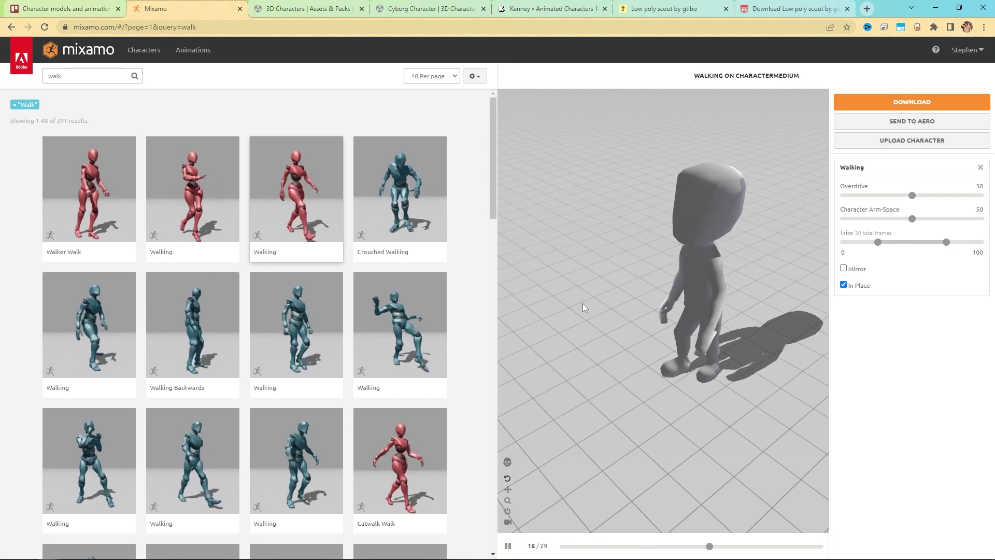
left_click_drag(584, 307, 668, 280)
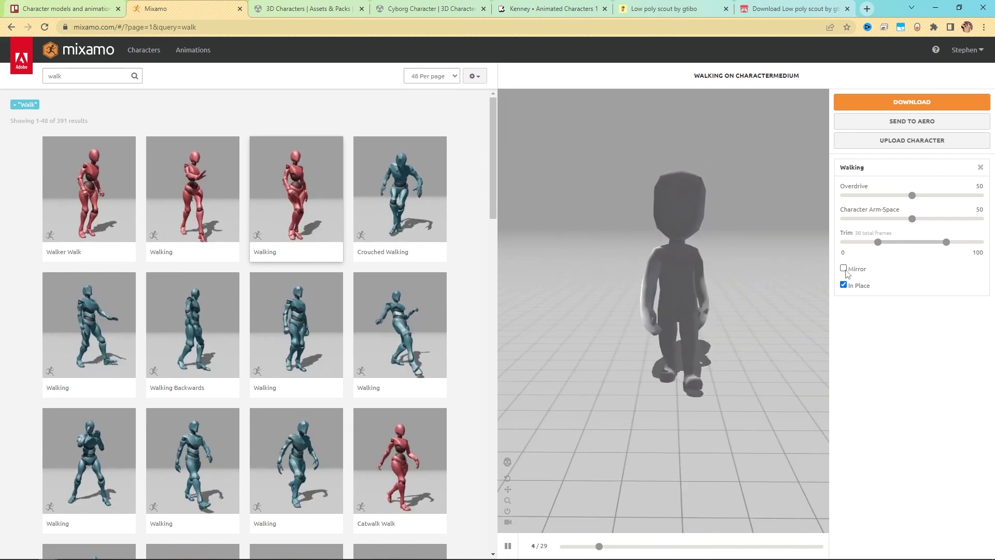
Try Mirror on the Walking animation, turn it off again, and check the walk from different angles.
left_click(844, 269)
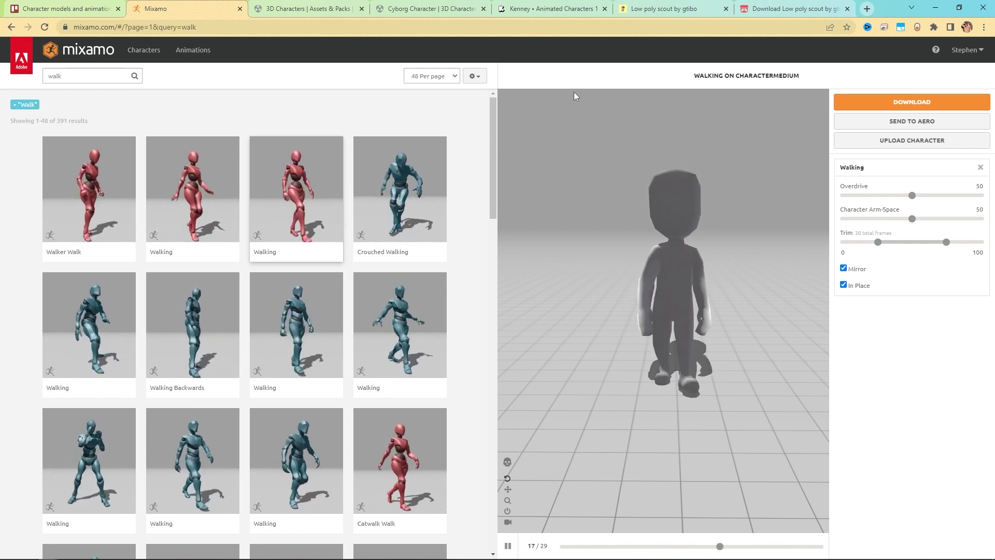
left_click(843, 269)
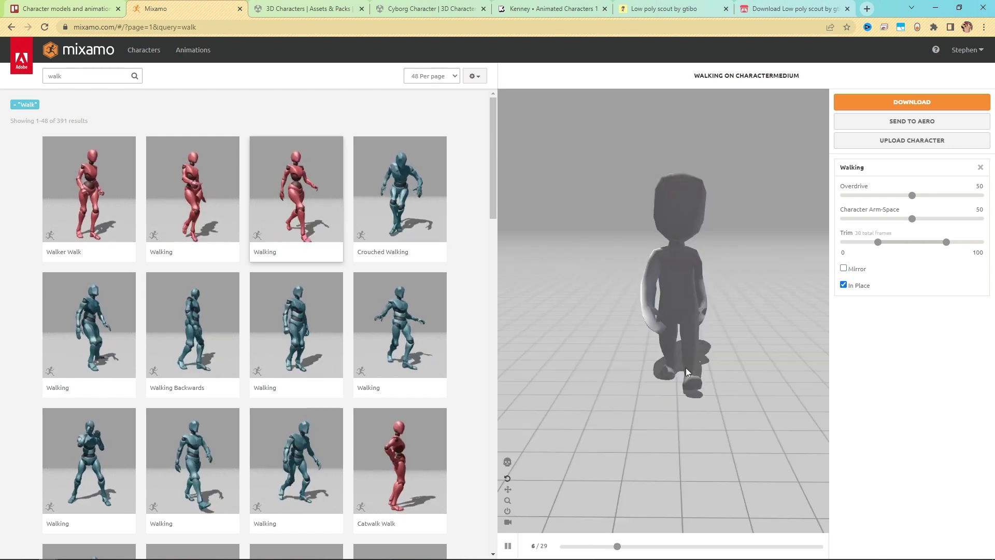
left_click_drag(689, 304, 715, 254)
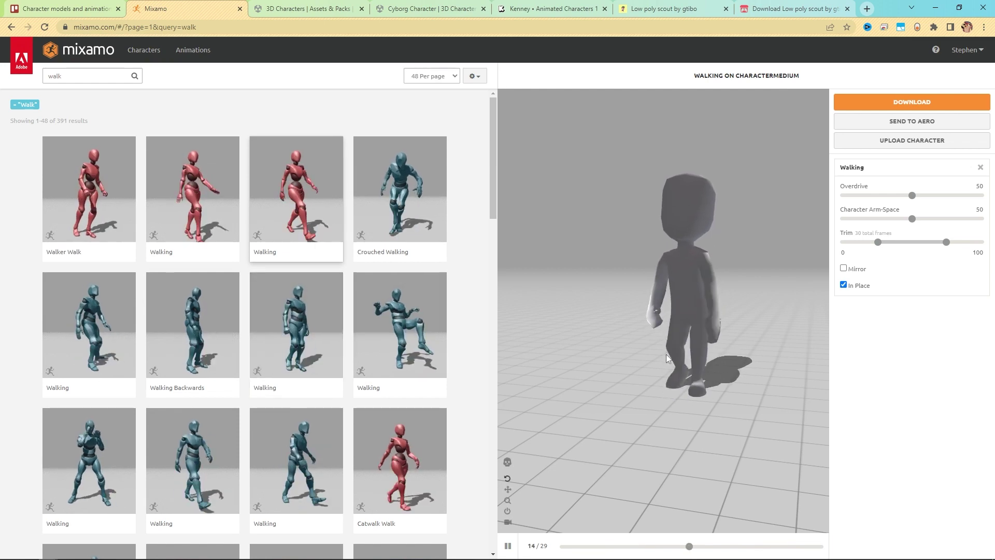
left_click_drag(652, 279, 829, 288)
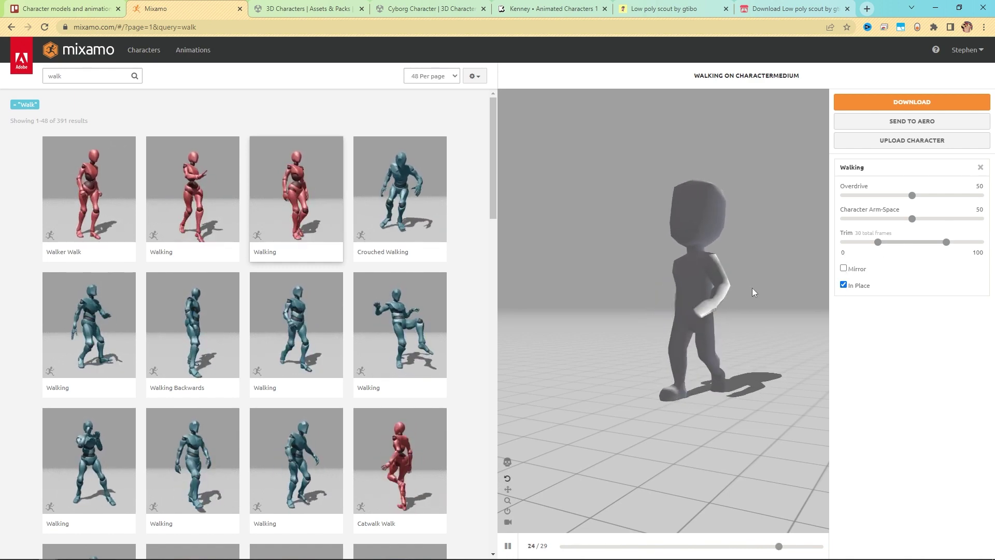
Open the Walking animation's download settings and review the format, skin, frames per second and keyframe reduction options.
left_click(912, 102)
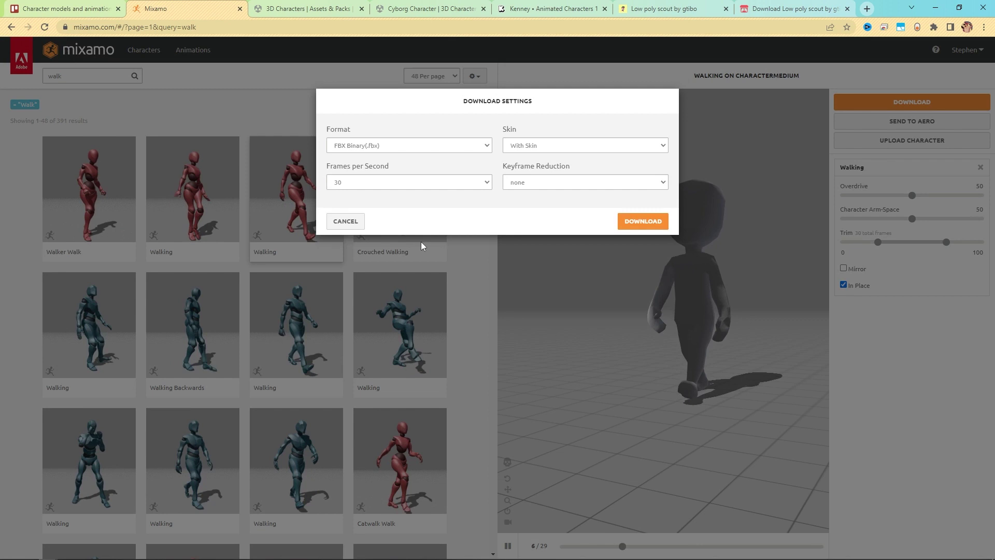
left_click(384, 152)
left_click(445, 161)
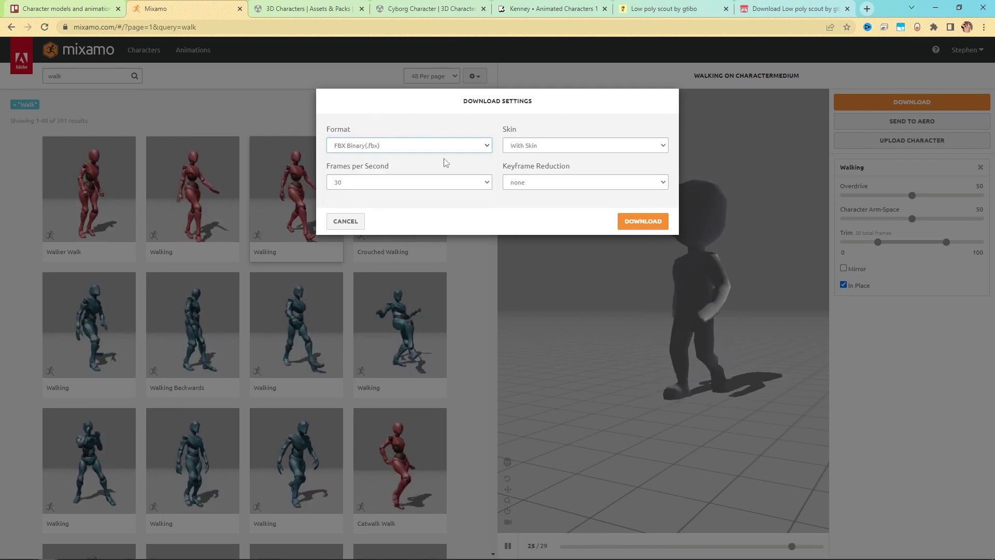
left_click(570, 145)
left_click(523, 158)
left_click(371, 184)
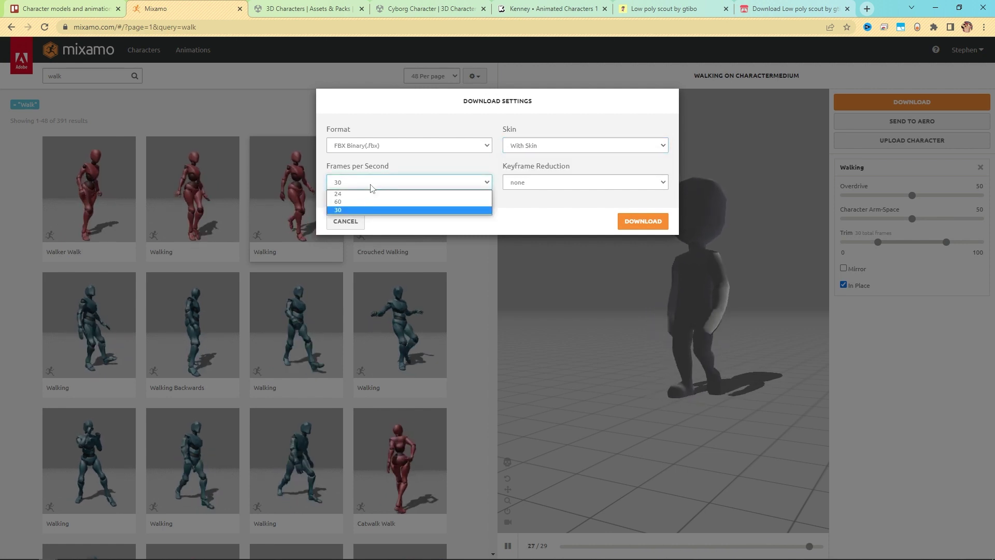
left_click(575, 184)
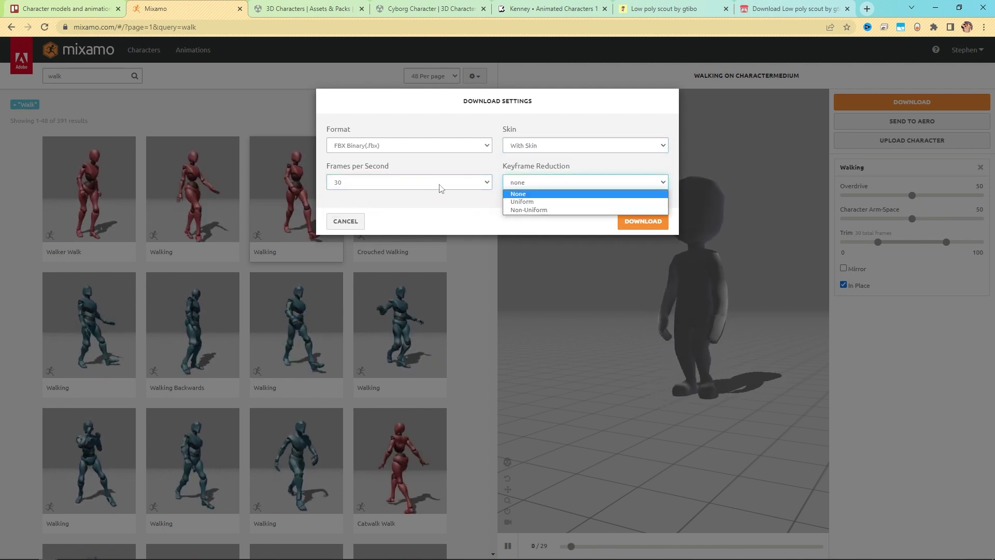
left_click(449, 121)
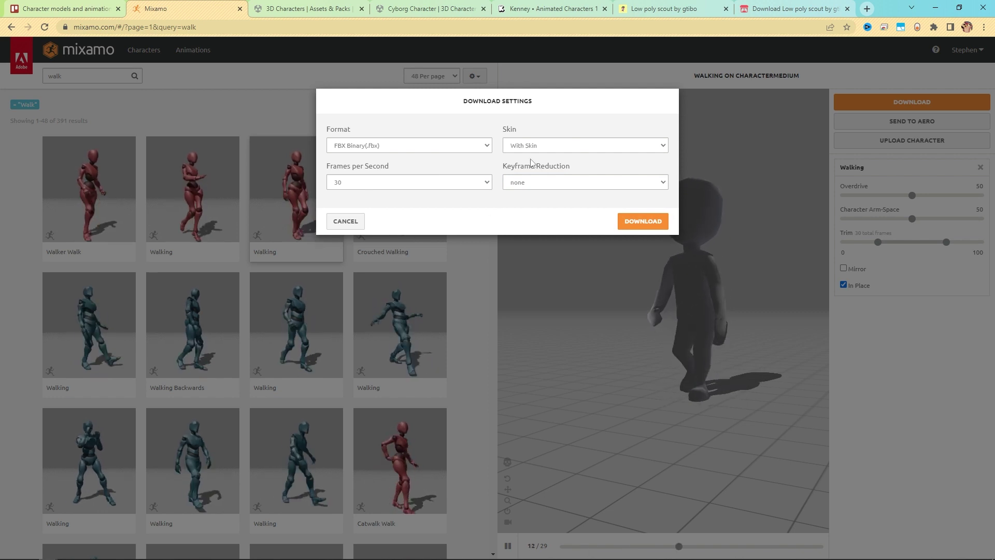
left_click(539, 147)
left_click(555, 127)
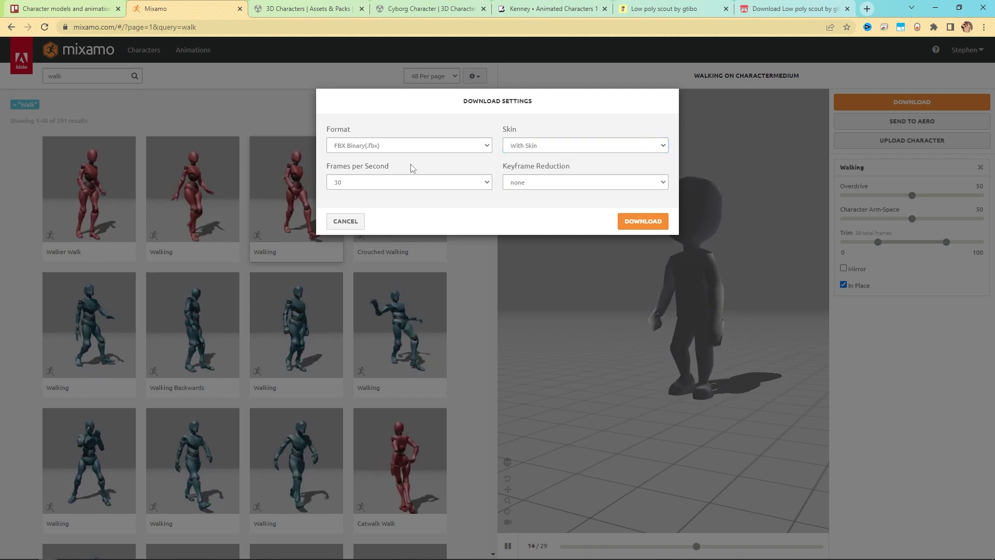
left_click(453, 148)
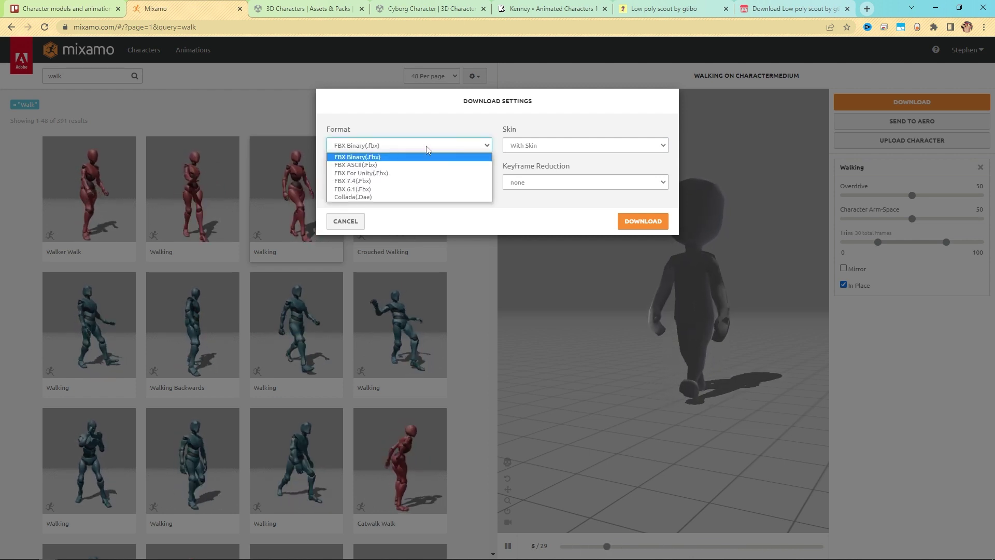
left_click(382, 120)
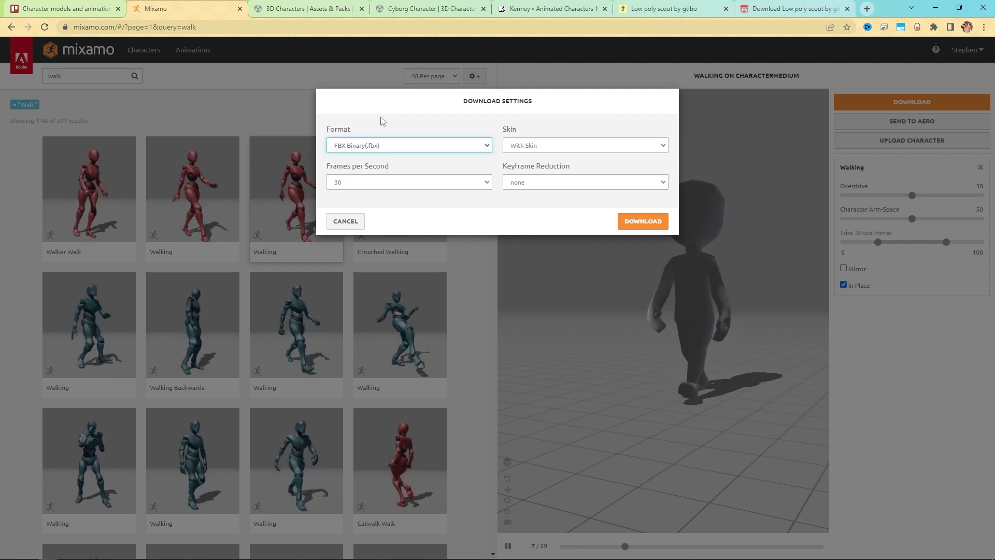
Set the format to FBX for Unity and start downloading the Walking animation with skin at 30 frames per second.
left_click(394, 147)
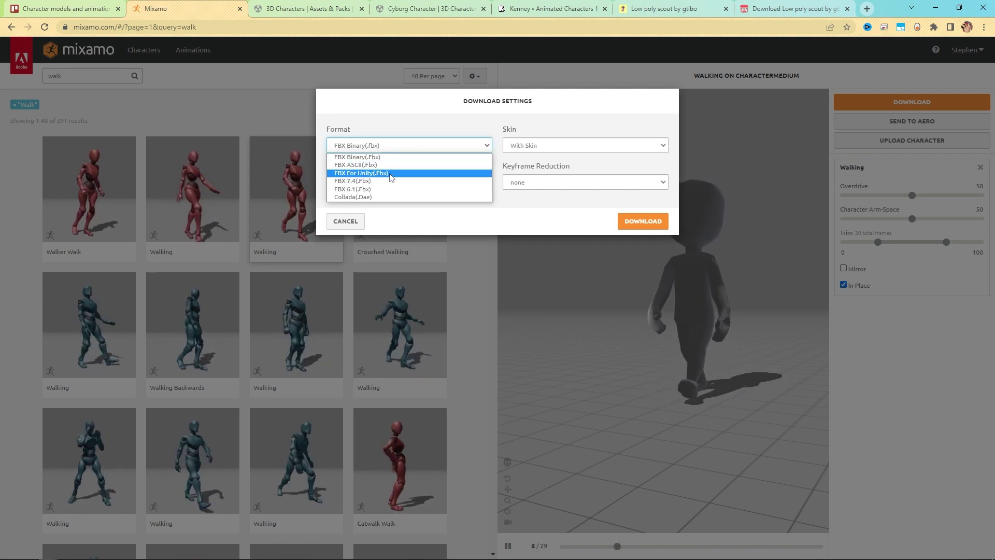
left_click(369, 174)
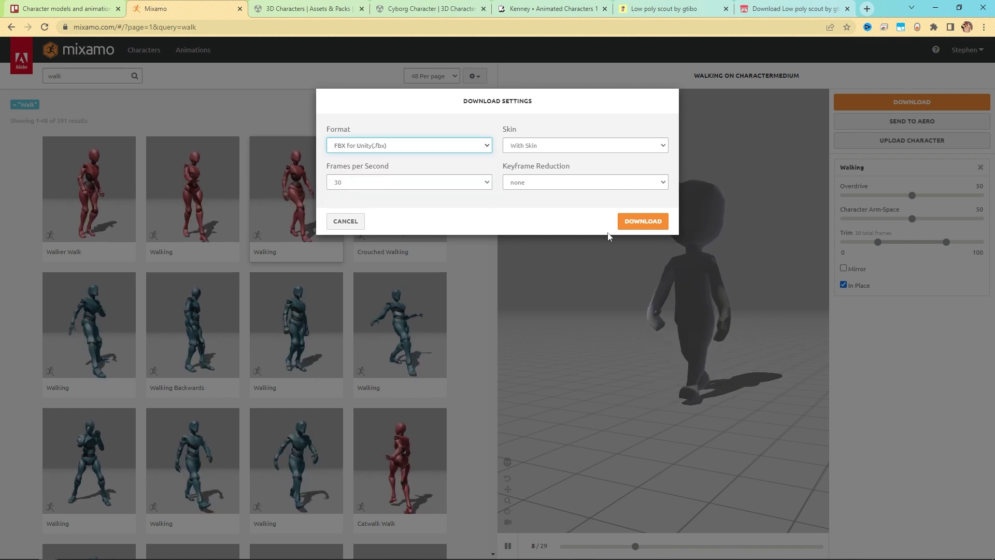
left_click(643, 223)
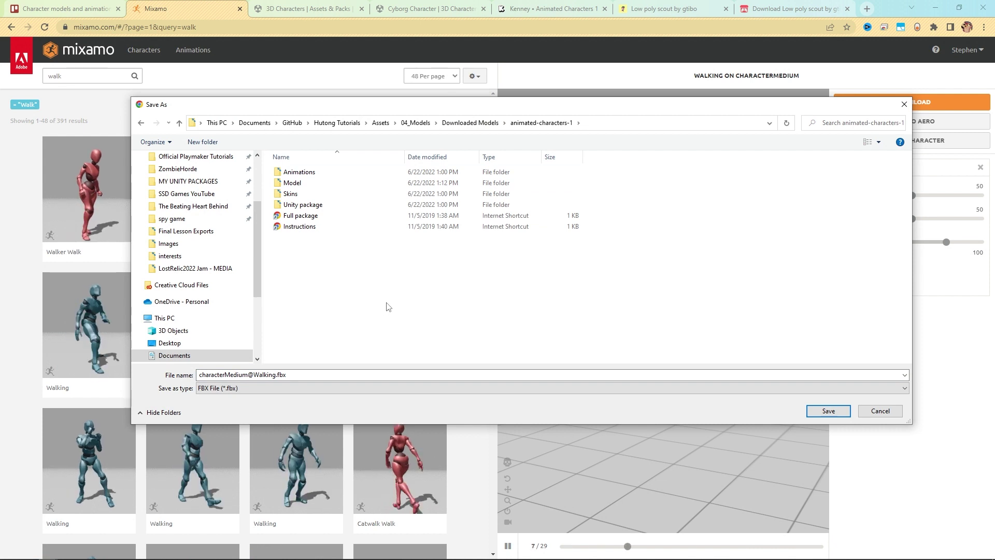
left_click(289, 175)
double_click(289, 175)
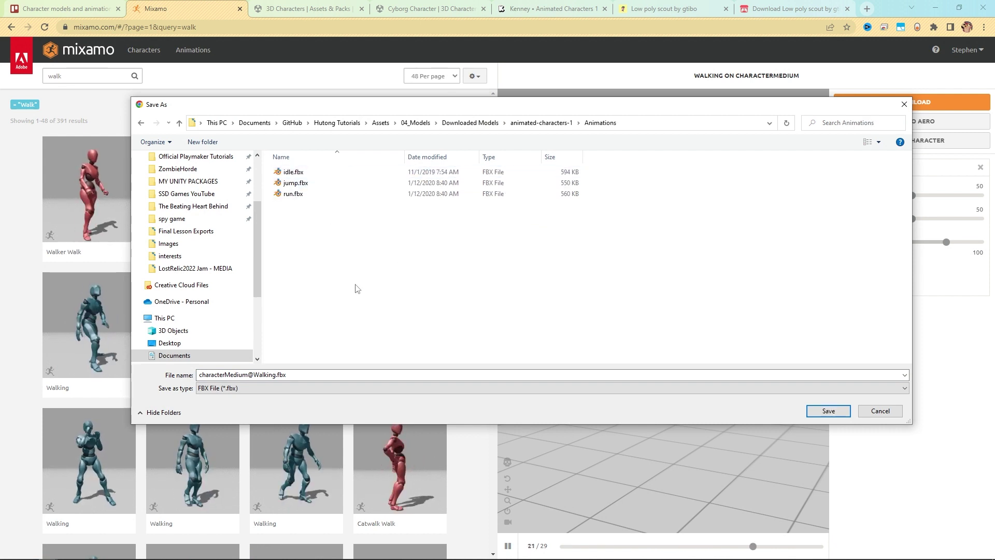
right_click(363, 244)
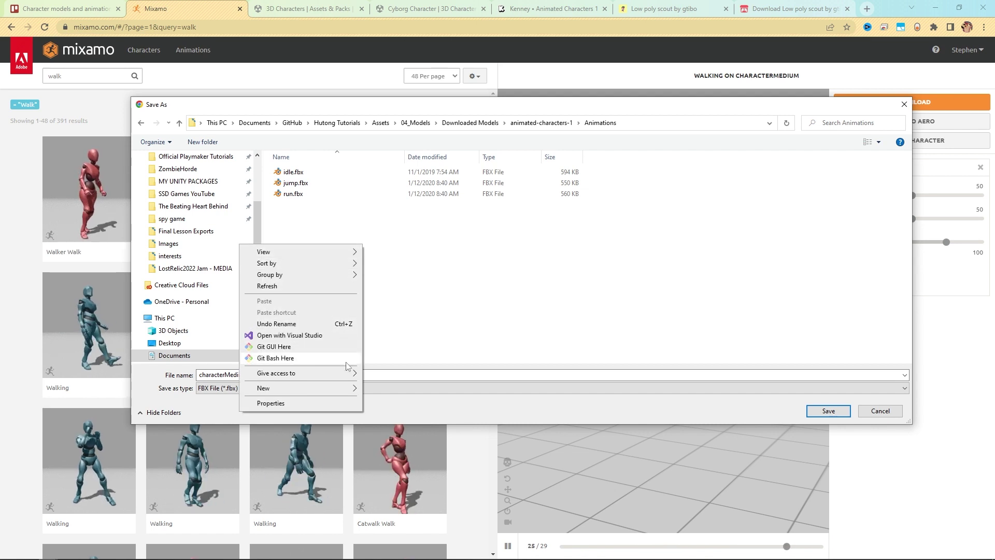
mouse_move(337, 388)
left_click(386, 390)
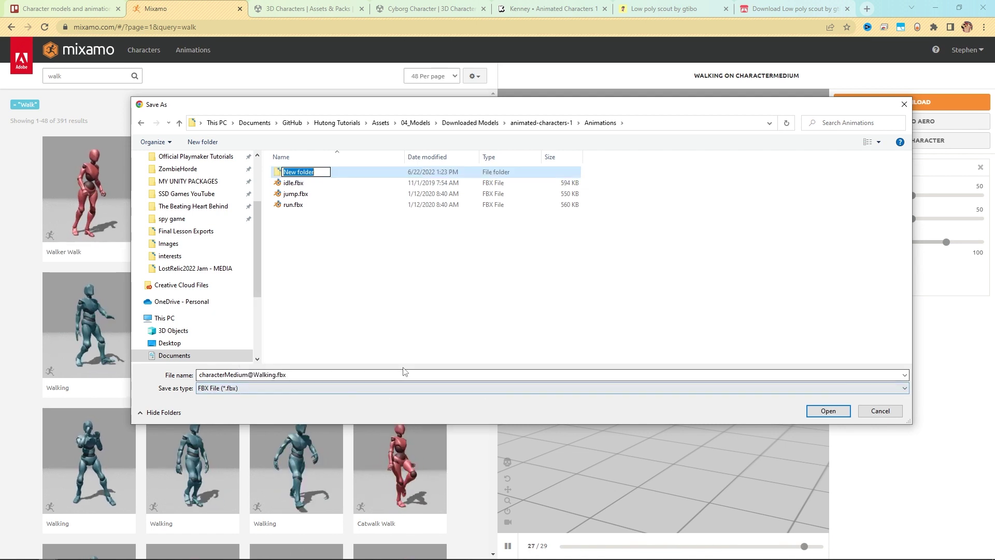
type("Imported FBX")
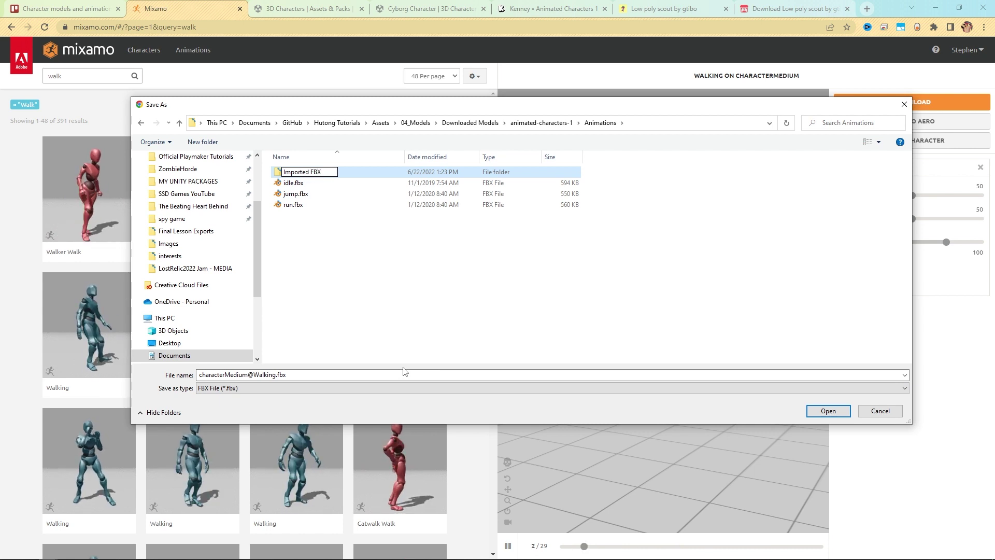
type("s")
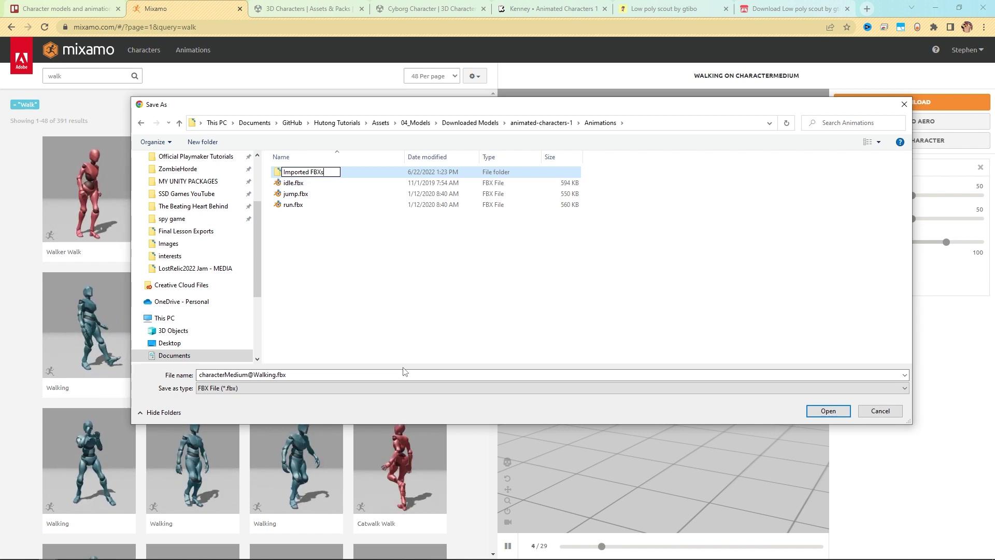
key("Return")
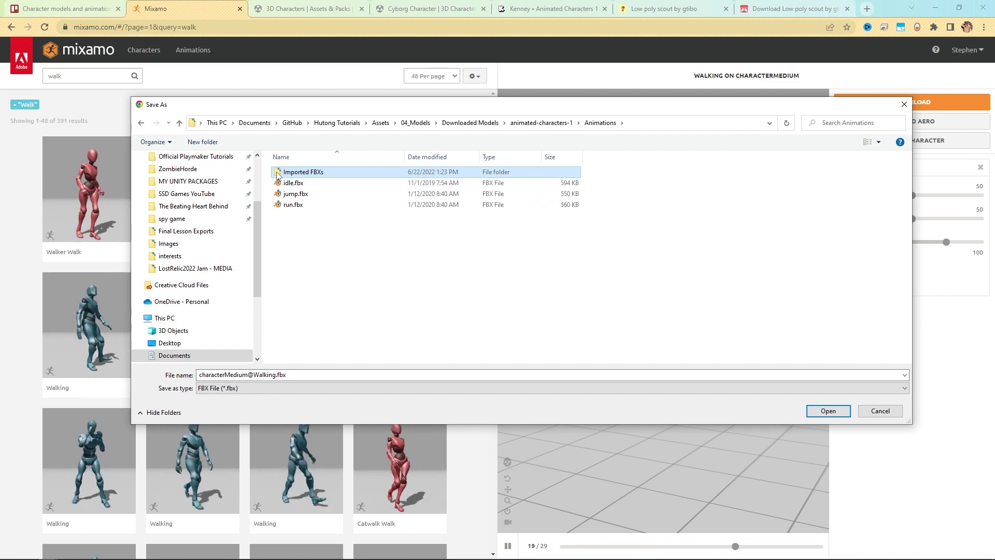
double_click(299, 172)
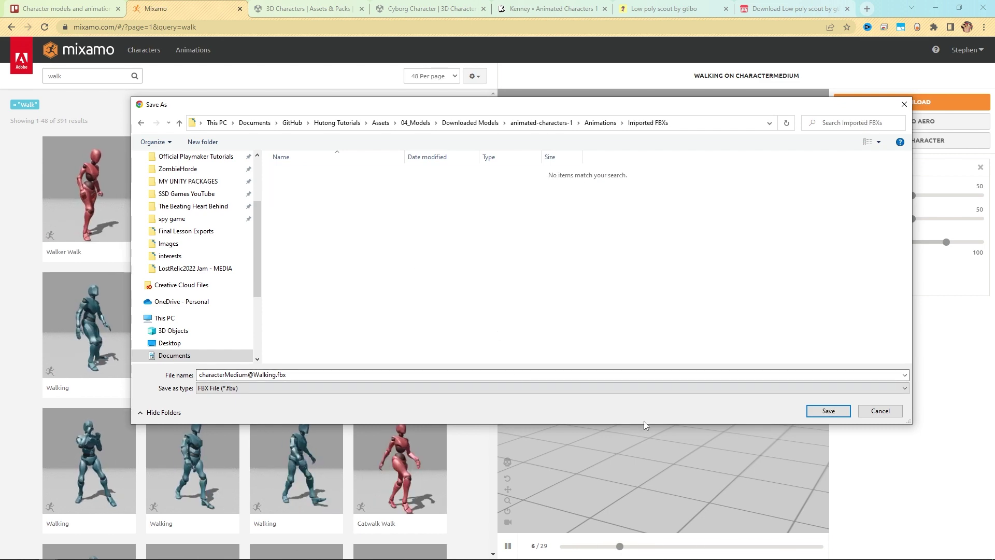
left_click(828, 410)
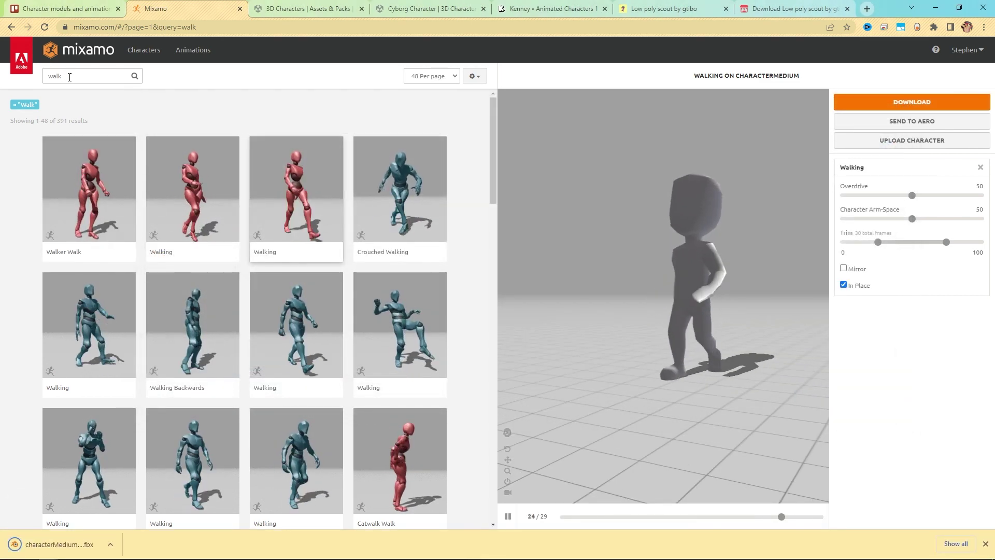
Search the animations for "idle" and apply Breathing Idle to the character.
left_click(73, 76)
type("idle")
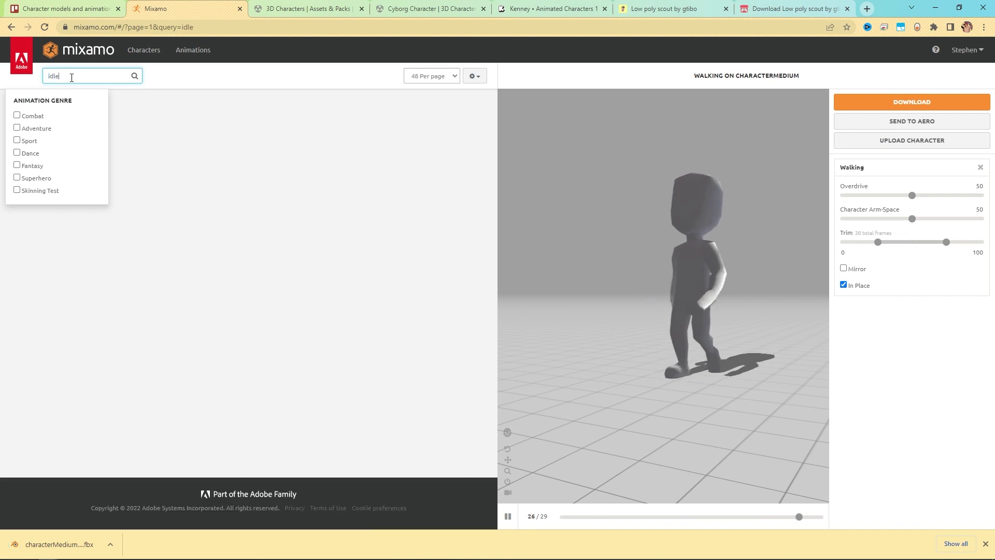
key("Return")
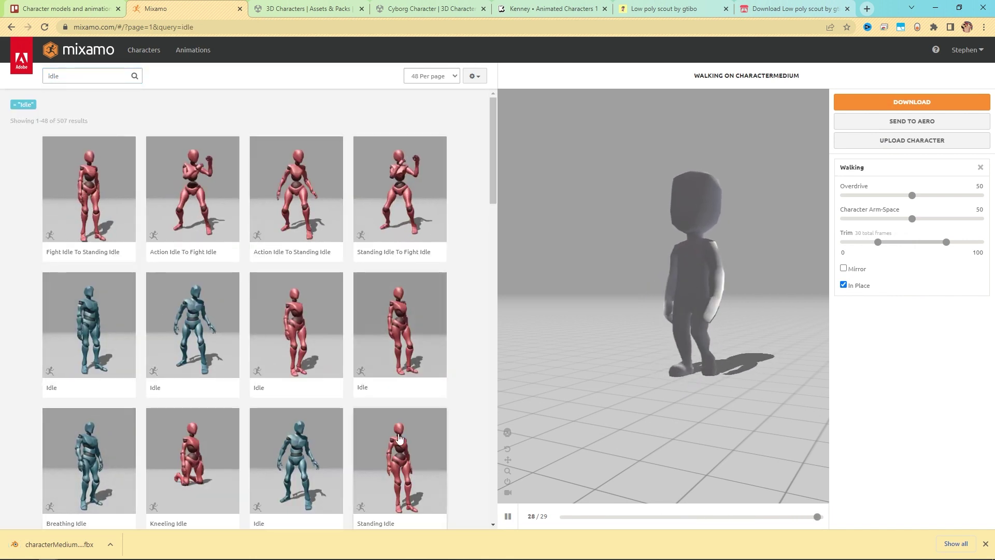
scroll(232, 359, "down", 1)
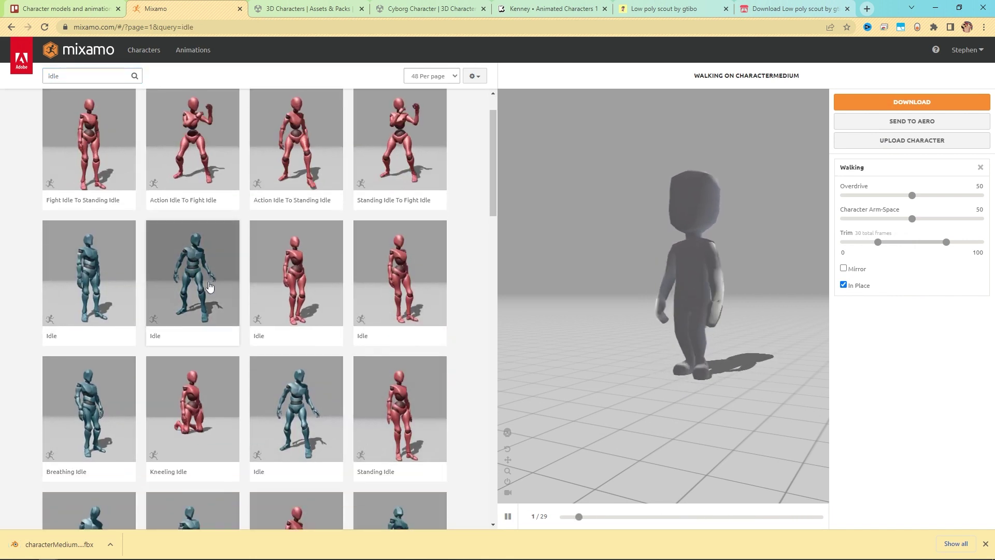
left_click(107, 410)
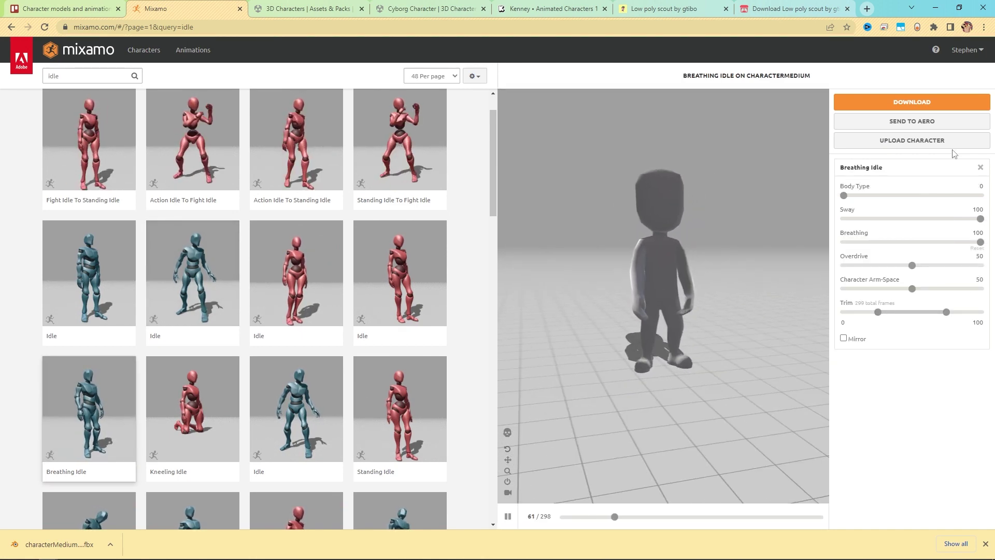
Download the Breathing Idle animation as FBX for Unity with skin at 30 frames per second and save it in Imported FBXs.
left_click(918, 103)
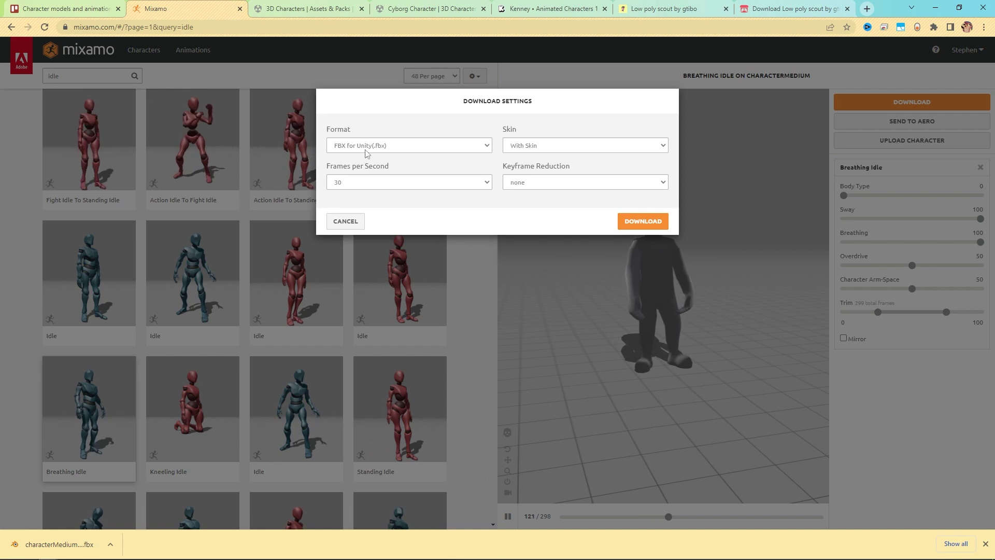
left_click(642, 221)
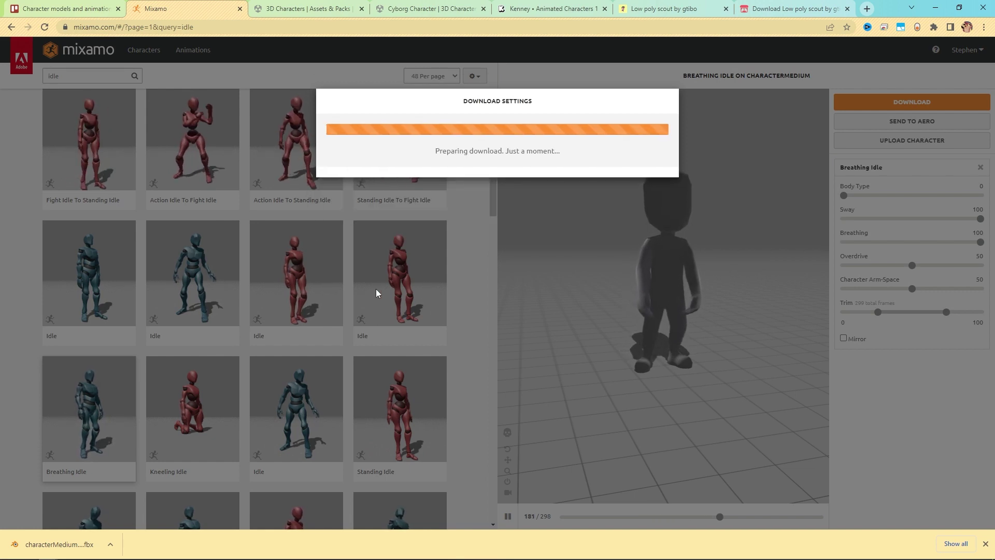
key("Return")
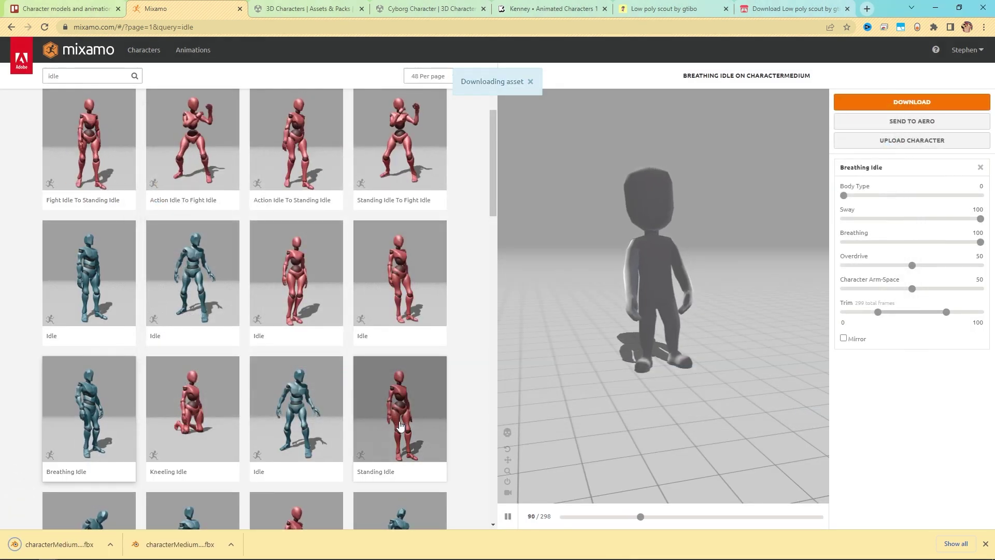
Switch to Unity, check the downloaded files in the Imported FBXs folder under Animations, and return to the Animations folder.
key("alt+Tab")
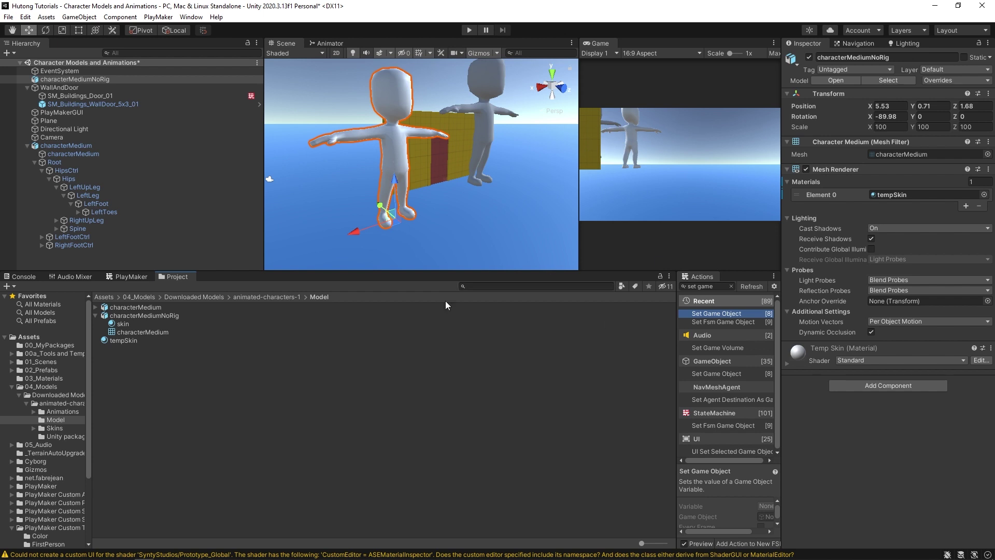
left_click(275, 298)
double_click(115, 308)
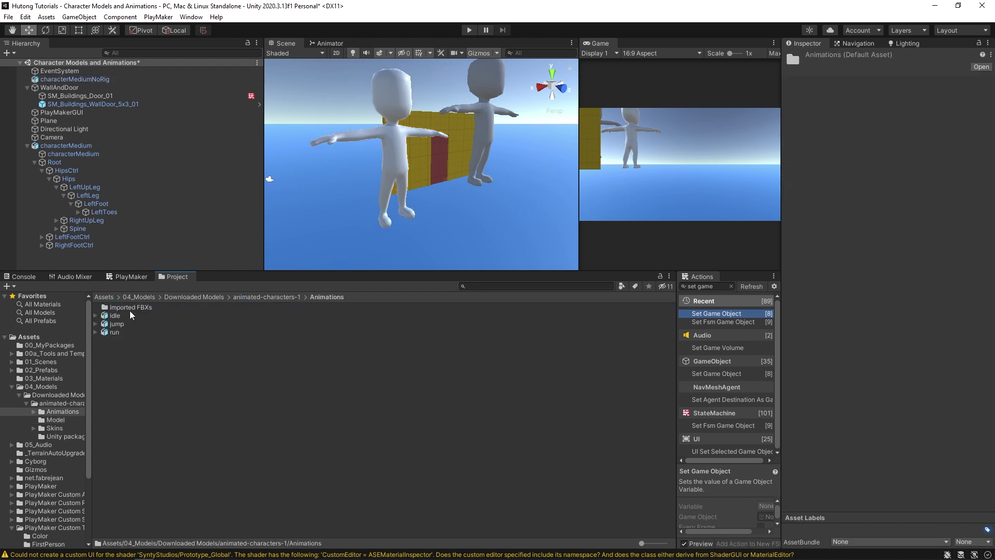
double_click(121, 308)
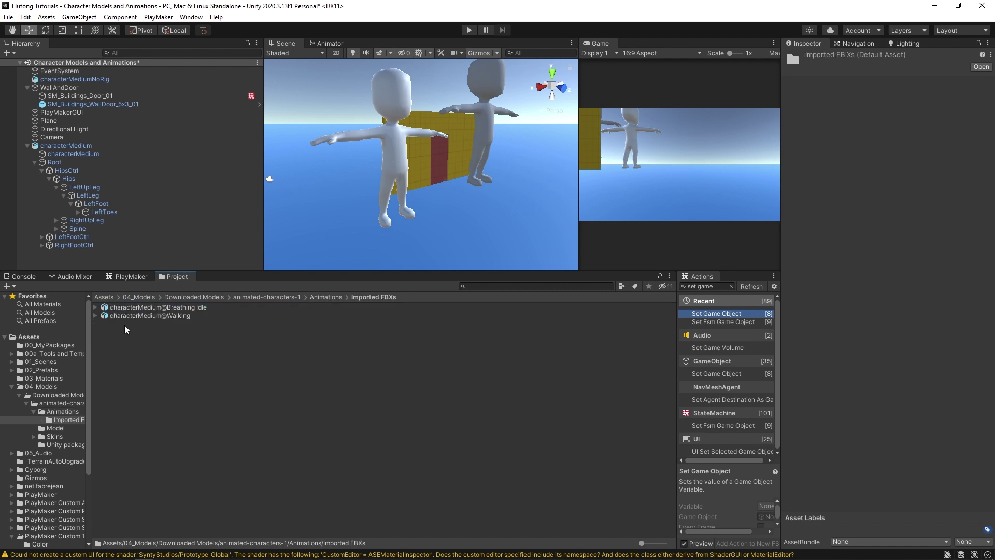
left_click(326, 297)
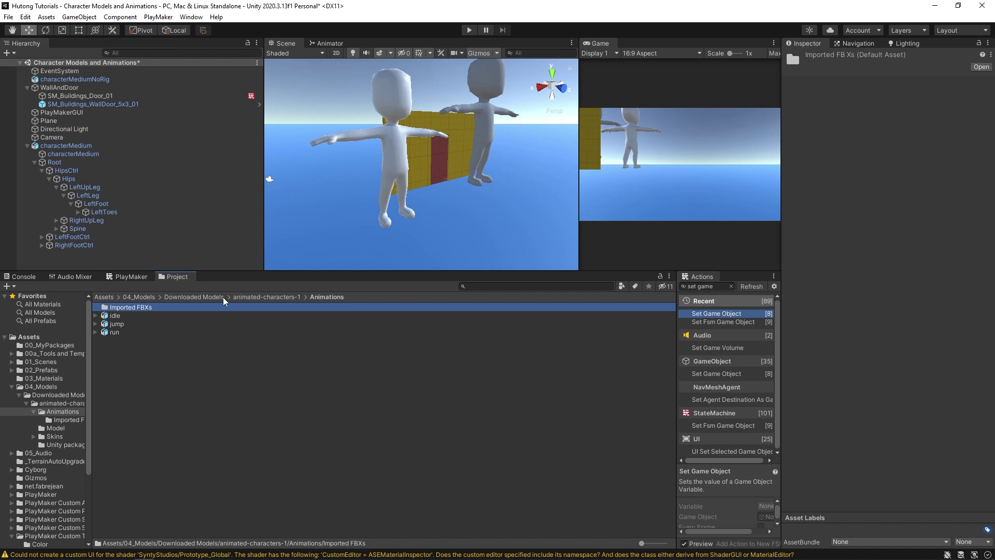
left_click(362, 373)
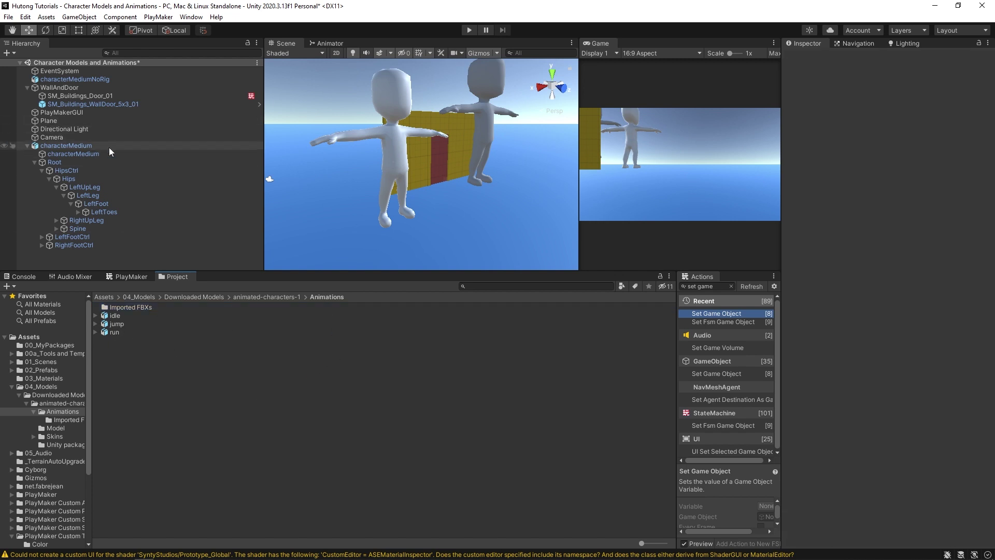
Delete the characterMedium and characterMediumNoRig objects from the scene.
left_click(73, 147)
key("Delete")
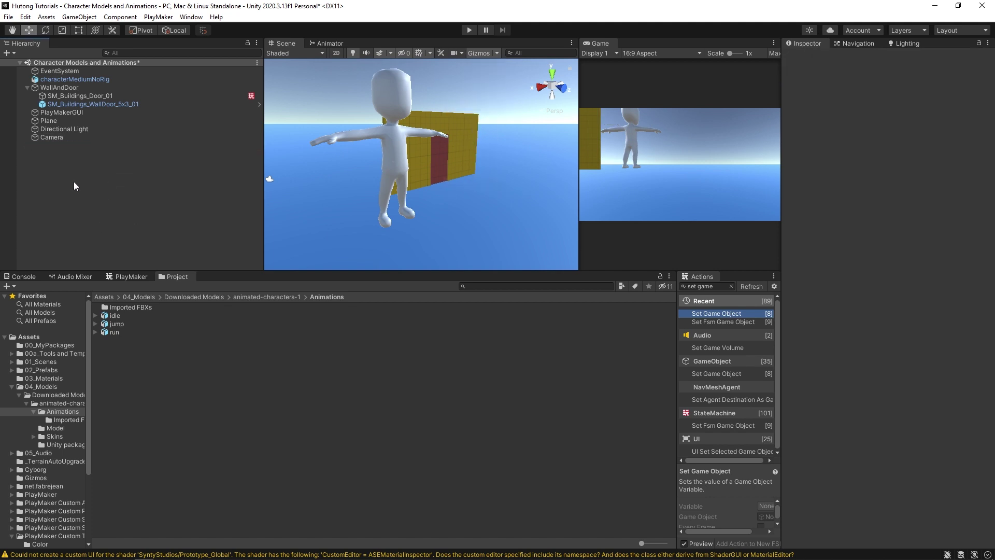
left_click(74, 79)
key("Delete")
mouse_move(339, 176)
middle_mouse_down()
mouse_move(366, 184)
mouse_move(342, 184)
middle_mouse_up()
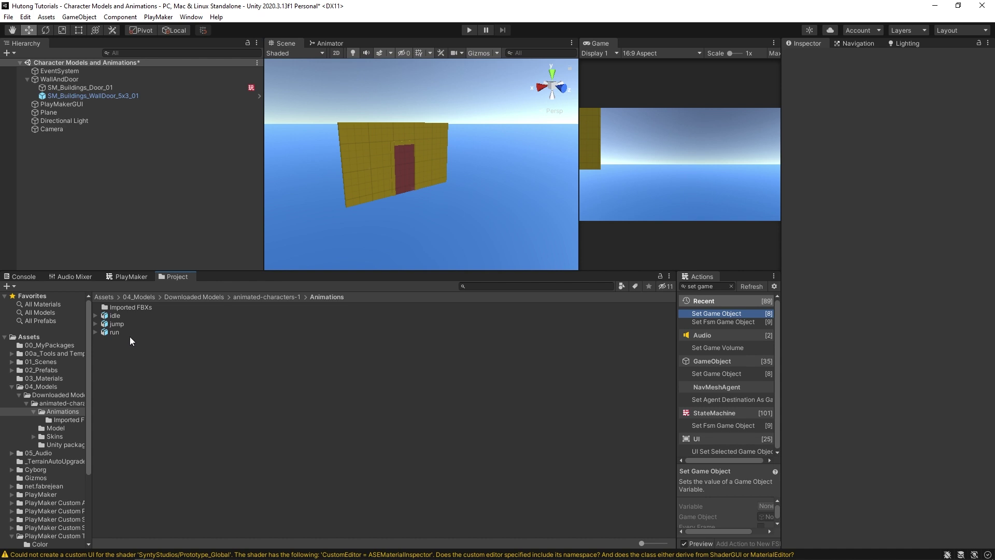
Place the characterMedium@Breathing Idle model from Imported FBXs in front of the wall, at about X 2.74, Y 0.71, Z 1.44.
double_click(109, 307)
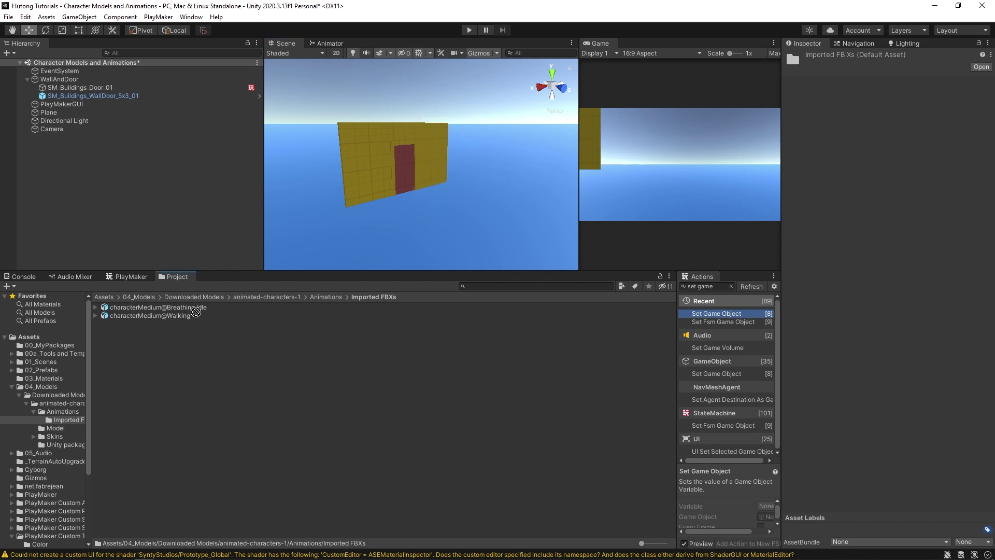
left_click_drag(167, 308, 414, 205)
middle_click_drag(381, 190, 379, 164)
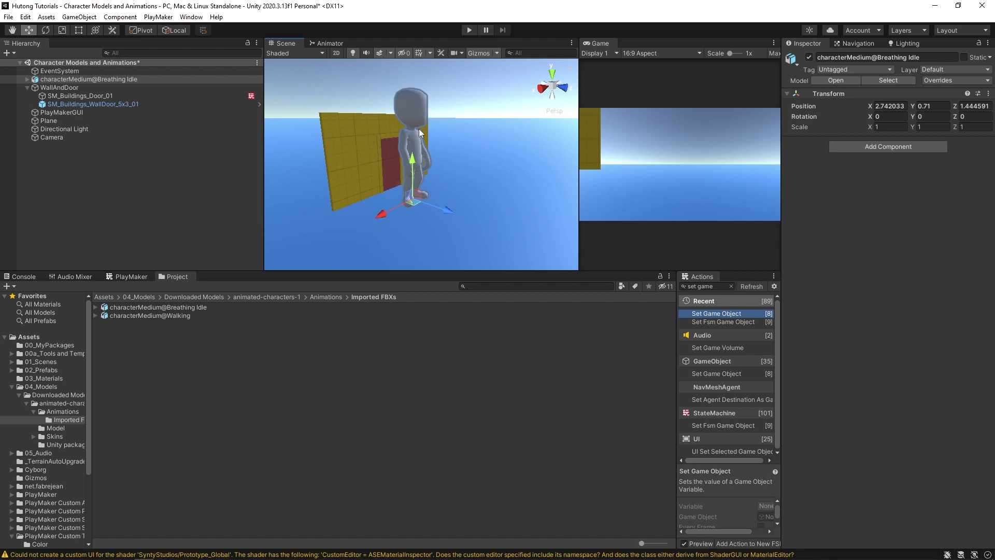
Examine the child objects of characterMedium@Breathing Idle and compare them with the other objects in the scene hierarchy.
left_click(27, 88)
left_click(30, 79)
left_click(28, 79)
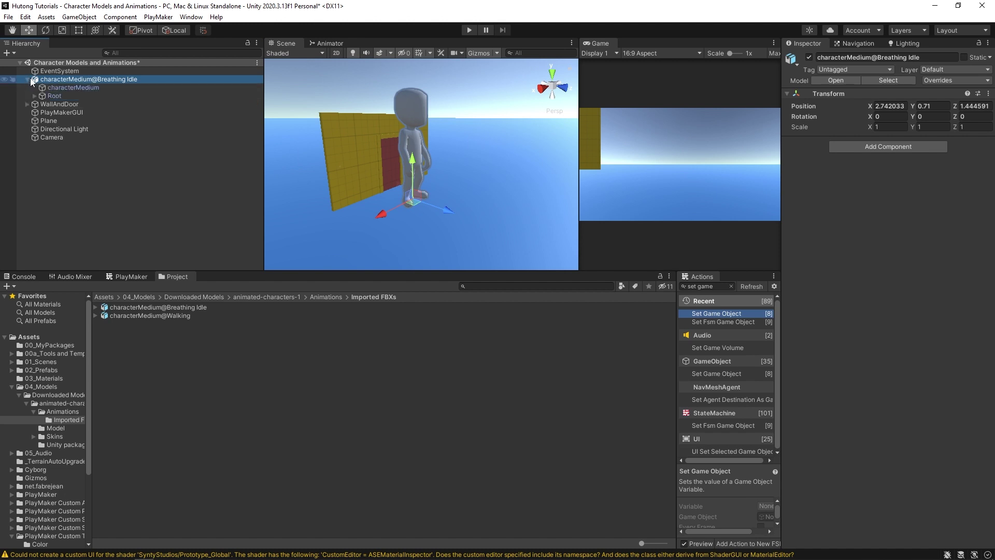
left_click(64, 86)
left_click(72, 96)
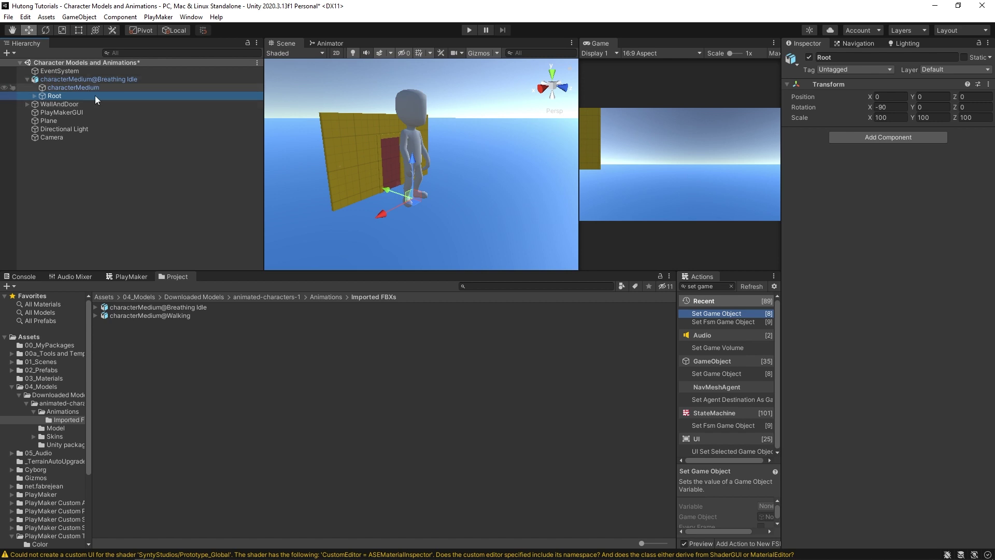
left_click(86, 160)
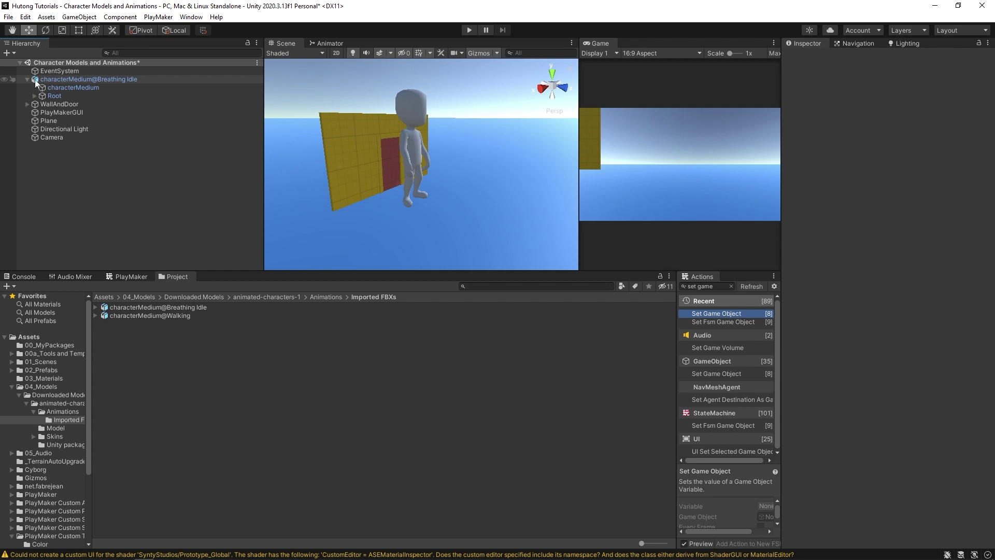
left_click(48, 112)
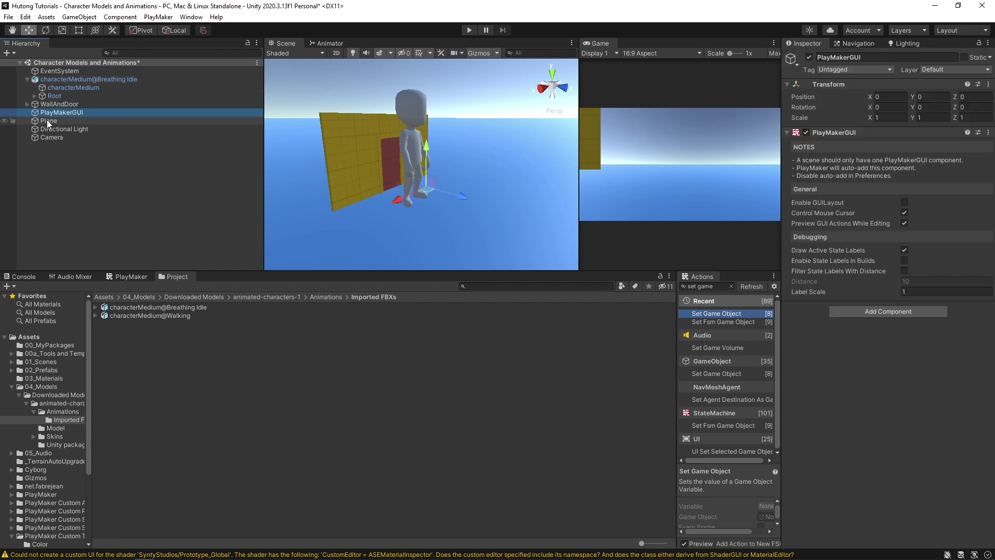
left_click(47, 121)
left_click(47, 130)
left_click(46, 137)
left_click(44, 112)
left_click(44, 104)
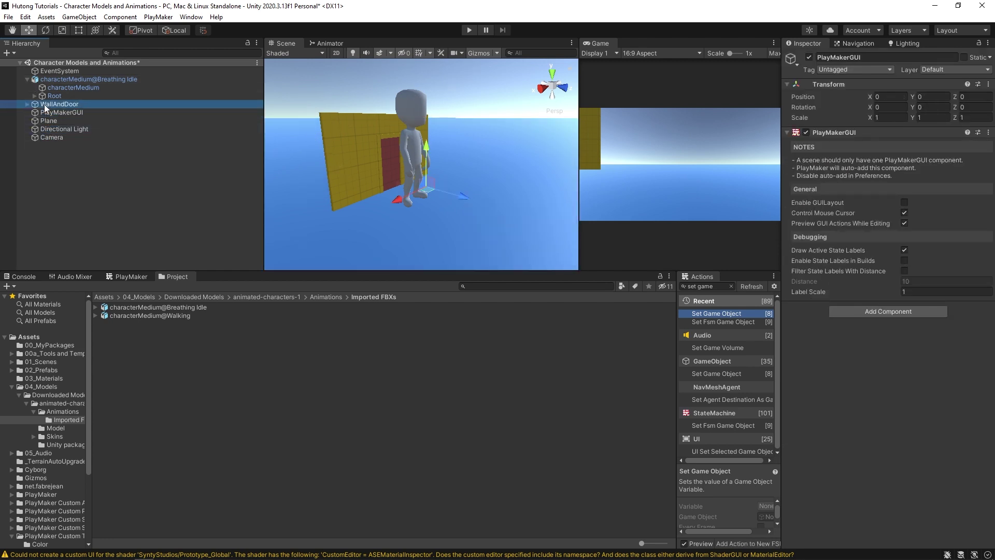
Unpack the characterMedium@Breathing Idle prefab instance in the scene.
left_click(55, 79)
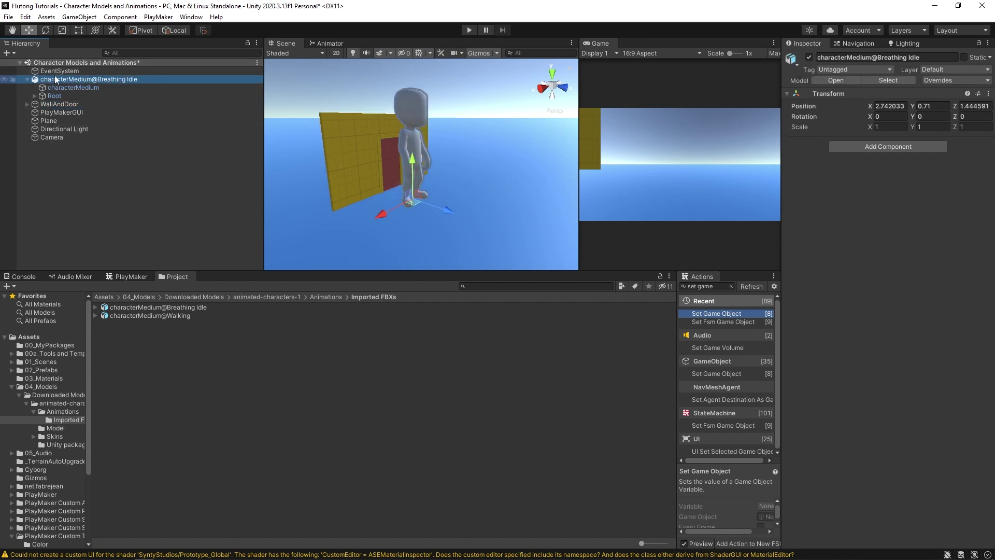
right_click(57, 83)
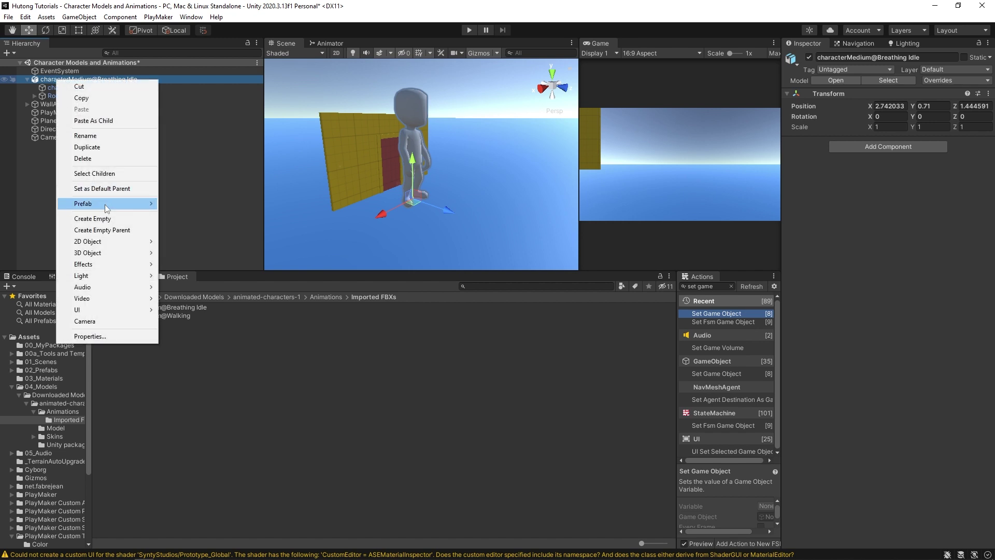
mouse_move(106, 203)
left_click(225, 247)
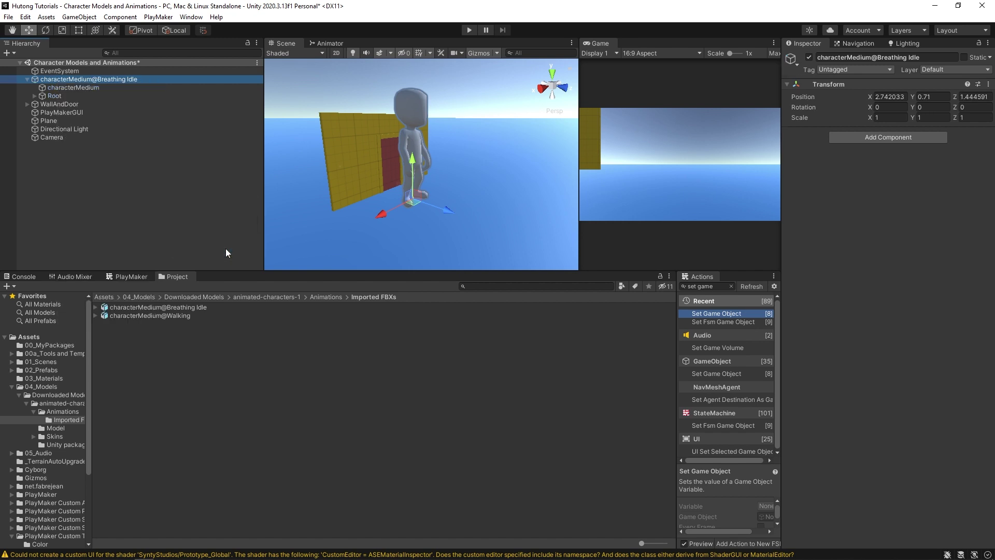
left_click(92, 185)
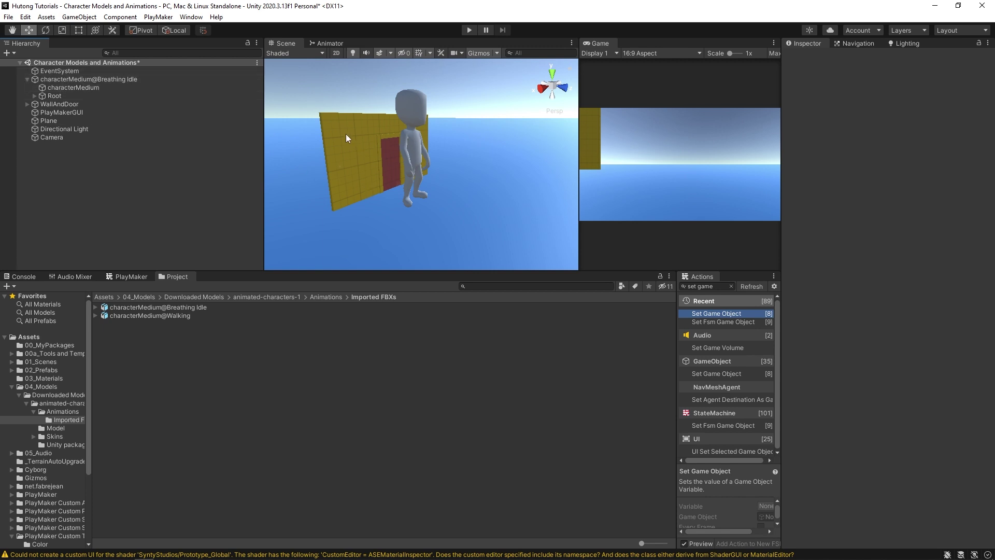
Rename the unpacked characterMedium@Breathing Idle object as Player.
left_click_drag(346, 134, 359, 131, "alt")
left_click(76, 79)
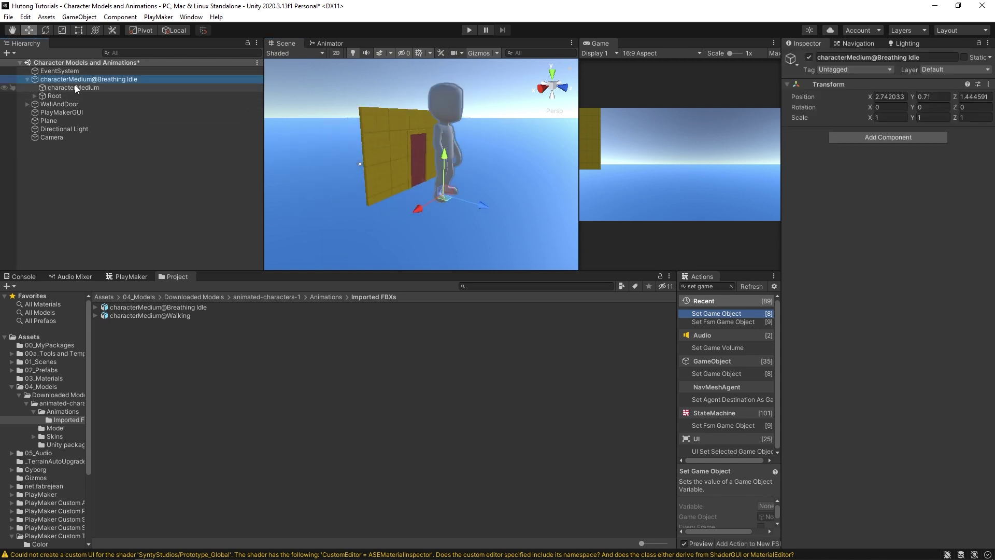
key("F2")
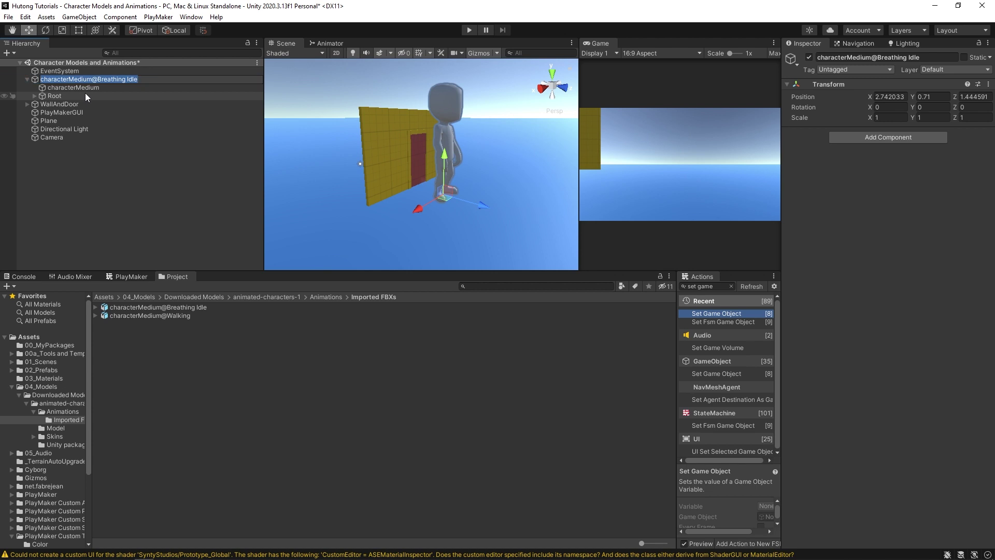
type("Player")
key("Return")
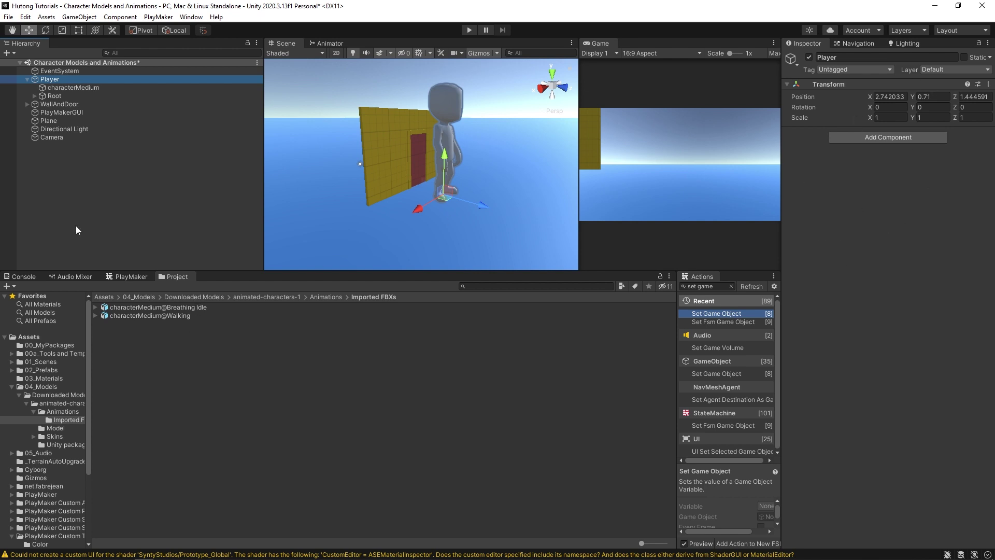
Toggle the Skinned Mesh Renderer of Player's characterMedium child off and on, leaving it enabled.
left_click(77, 88)
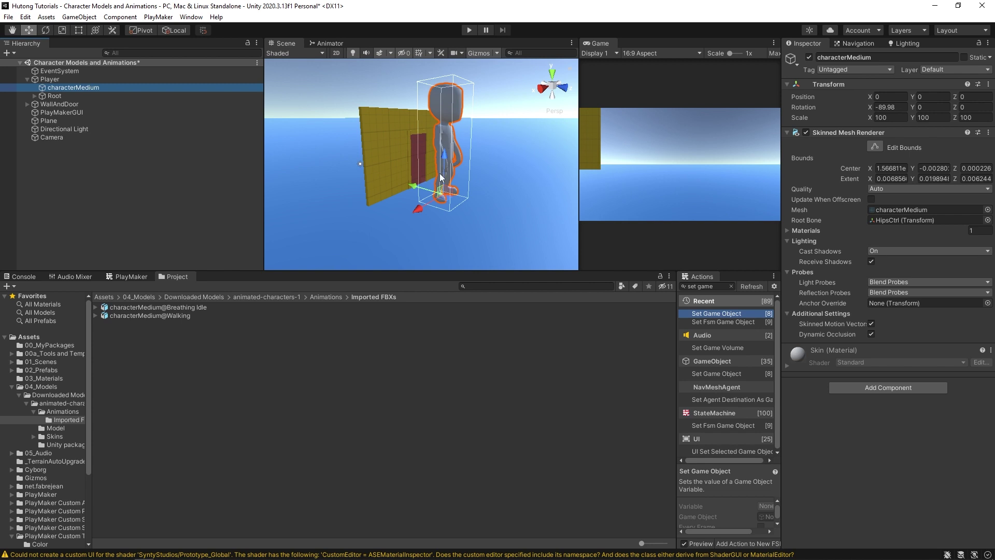
left_click(806, 133)
left_click(805, 133)
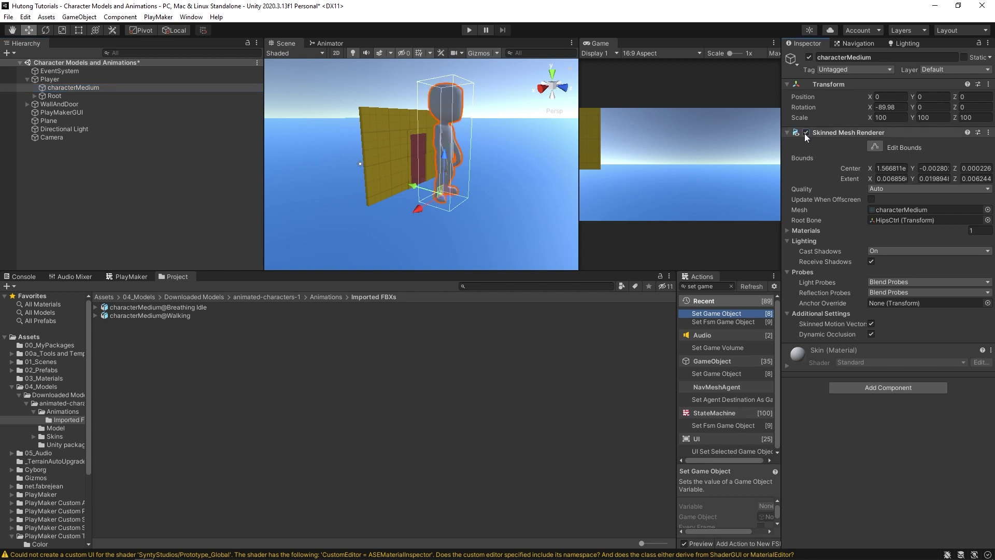
left_click(806, 132)
left_click(806, 133)
left_click(806, 133)
left_click(805, 133)
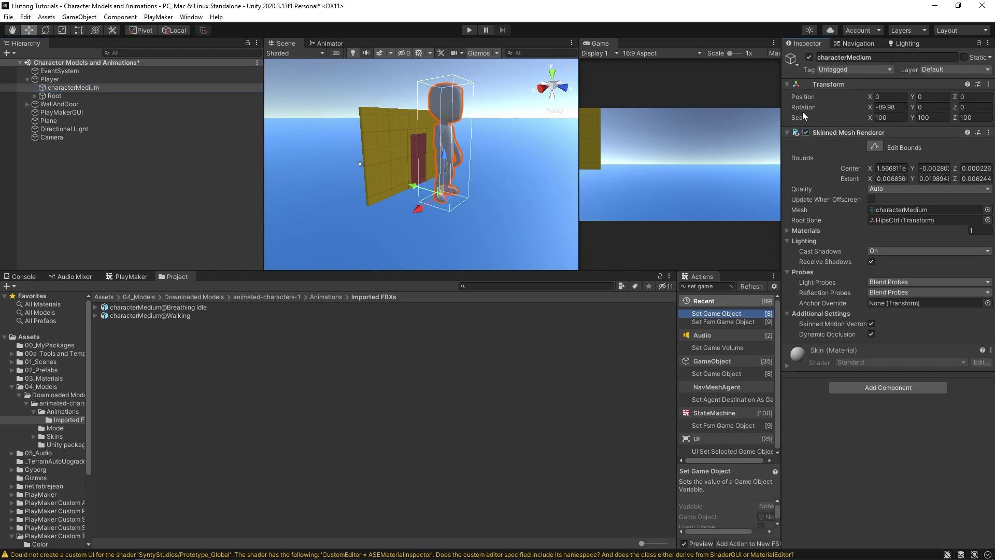
Toggle the whole characterMedium child object inactive and active, leaving it active.
left_click(809, 57)
left_click(809, 58)
left_click(809, 58)
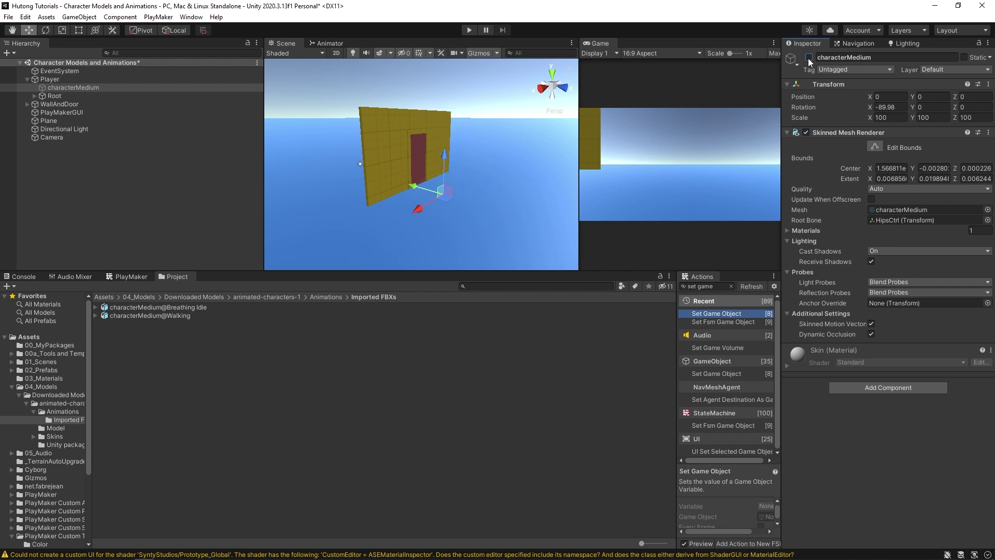
left_click(809, 58)
left_click(809, 57)
left_click(809, 57)
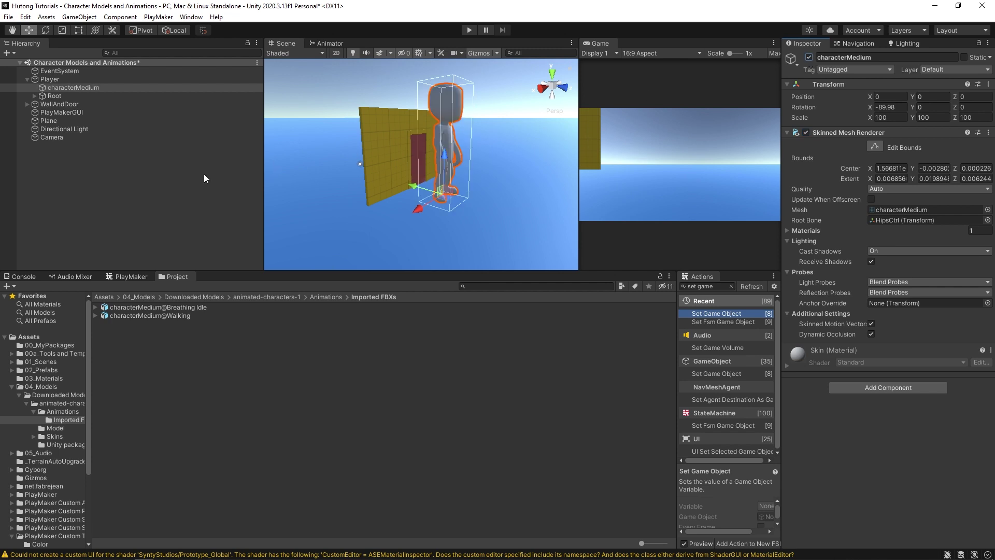
Examine the bone hierarchy under Player's Root object, including the hips, left foot and right foot controls.
left_click(51, 95)
left_click(34, 96)
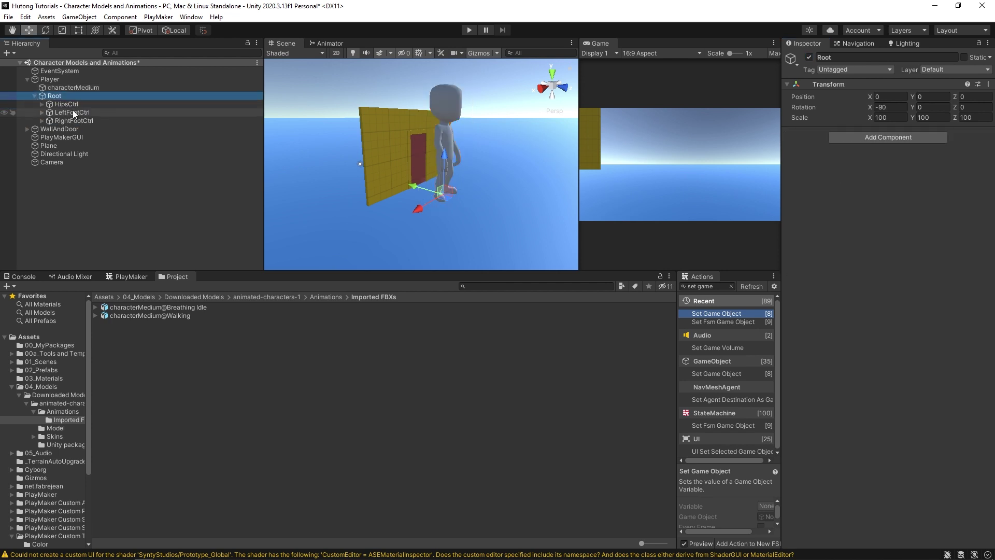
left_click(66, 113)
left_click(66, 120)
left_click(42, 120)
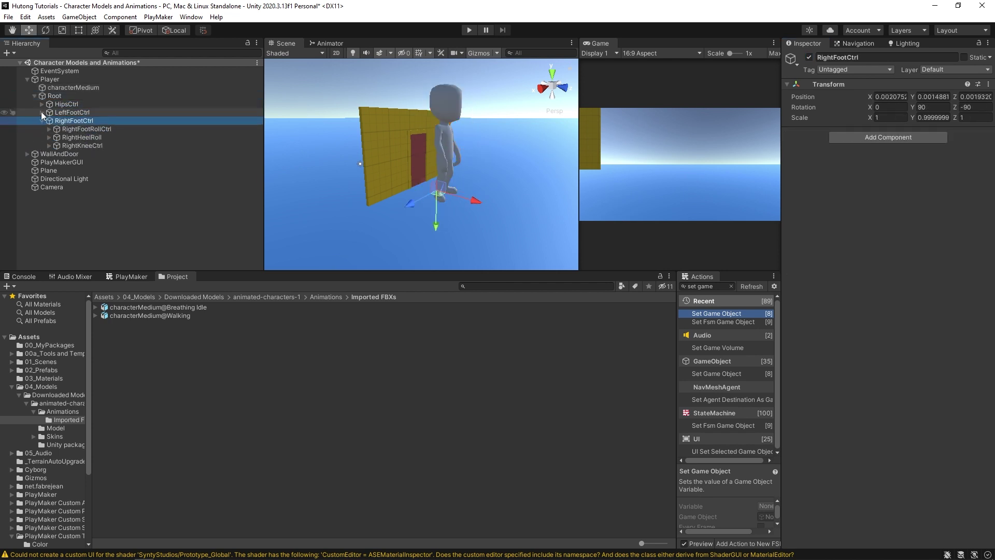
left_click(42, 112)
left_click(42, 104)
left_click(42, 104)
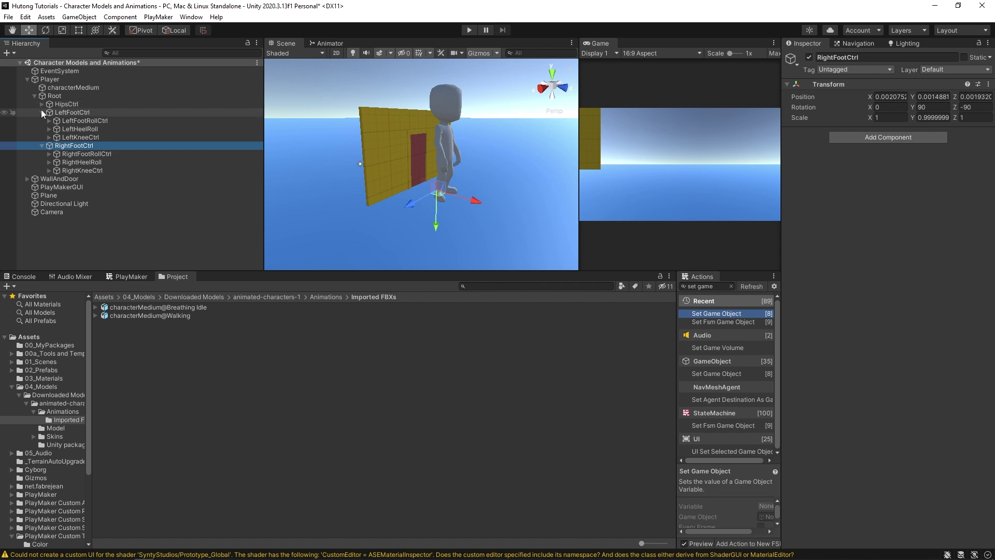
left_click(42, 112)
left_click(42, 120)
left_click(34, 96)
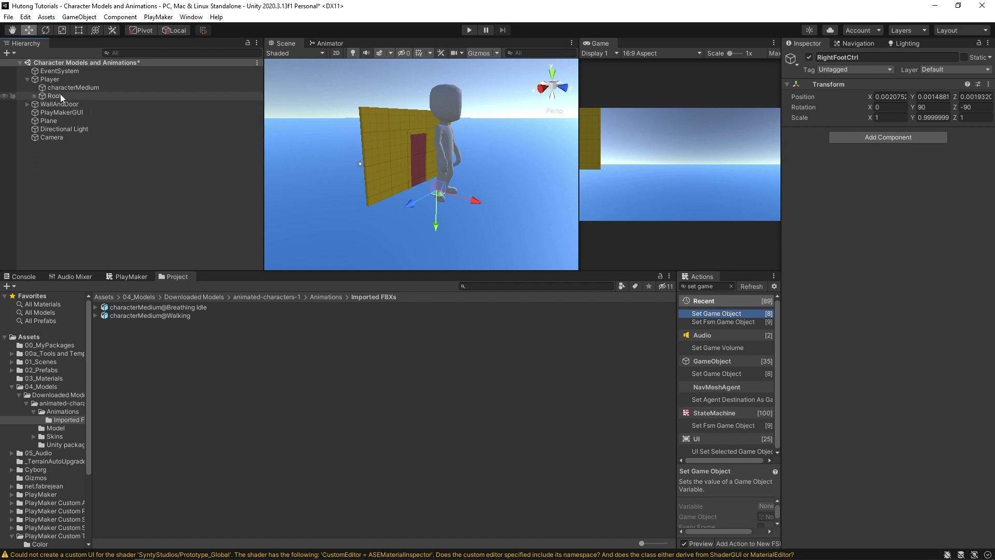
Add an Animator component to the Player object.
left_click(51, 80)
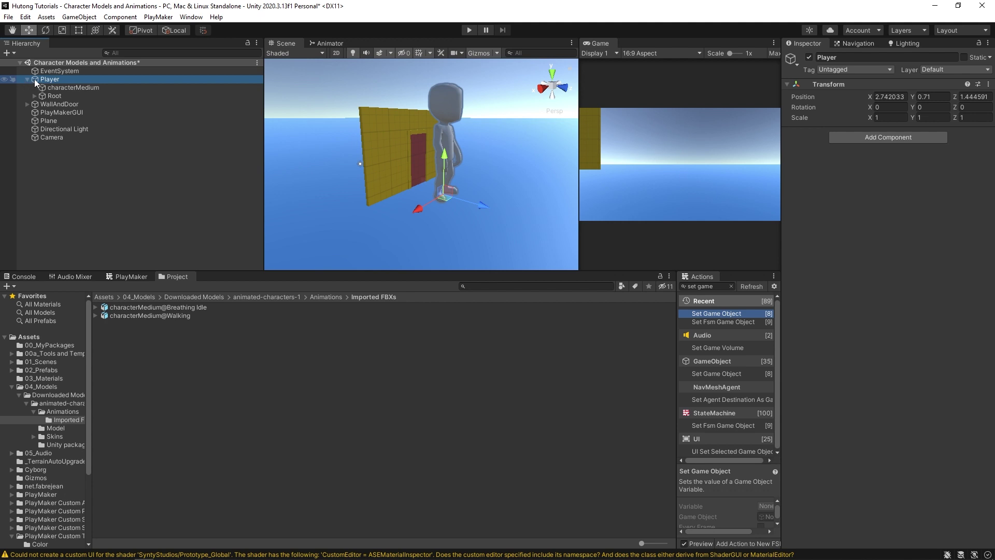
left_click(882, 136)
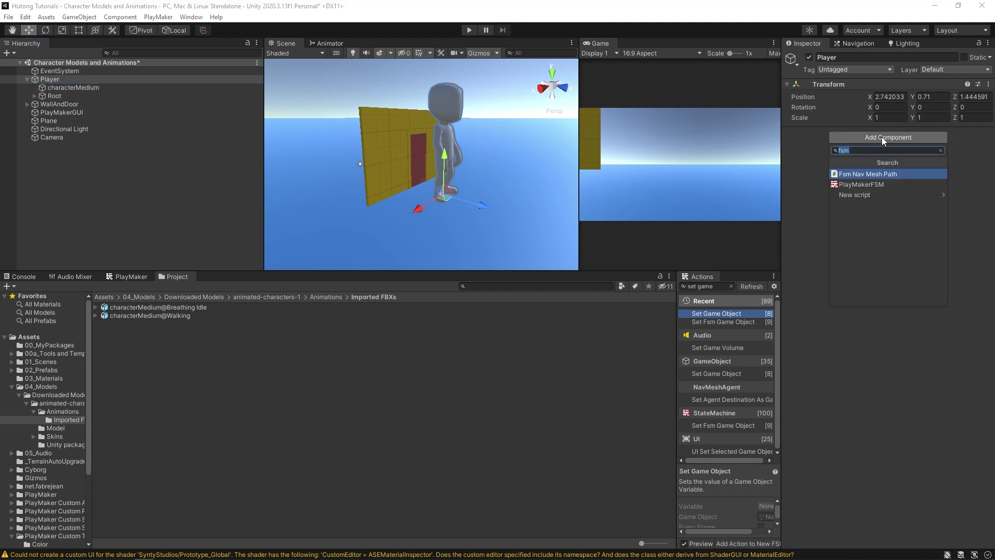
type("anima")
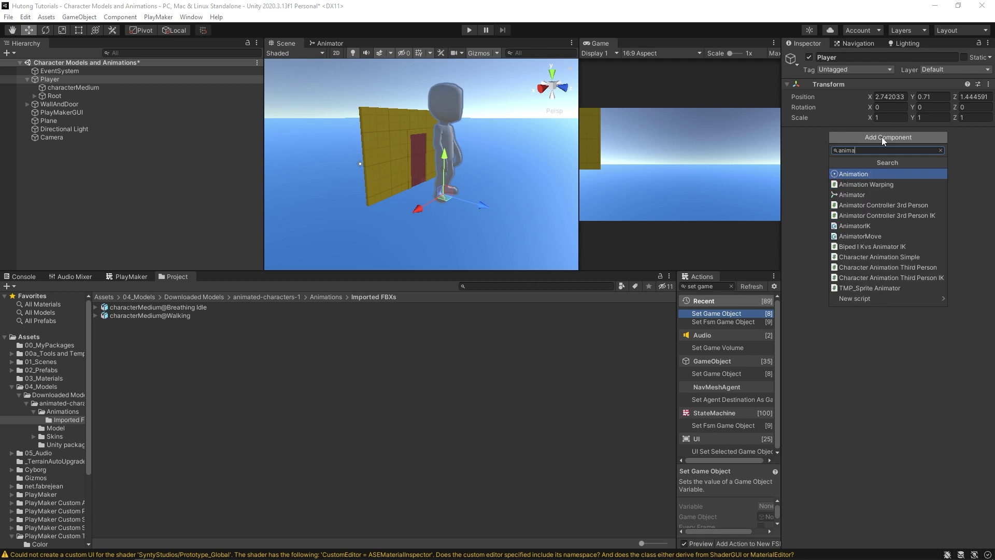
left_click(859, 194)
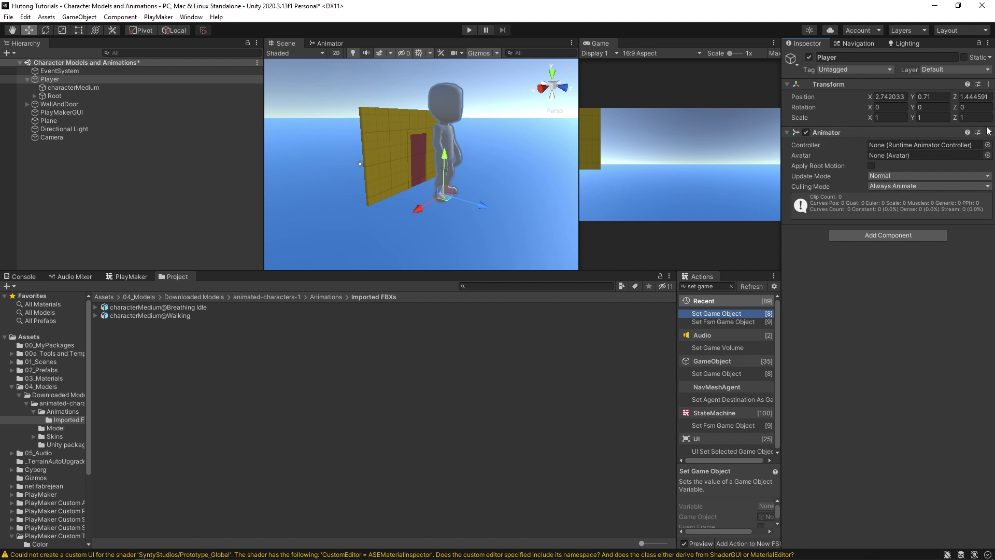
Create an Animator Controller named PlayerAnimatorController in the Animations folder and assign it to the Player's Animator.
left_click(326, 297)
right_click(144, 365)
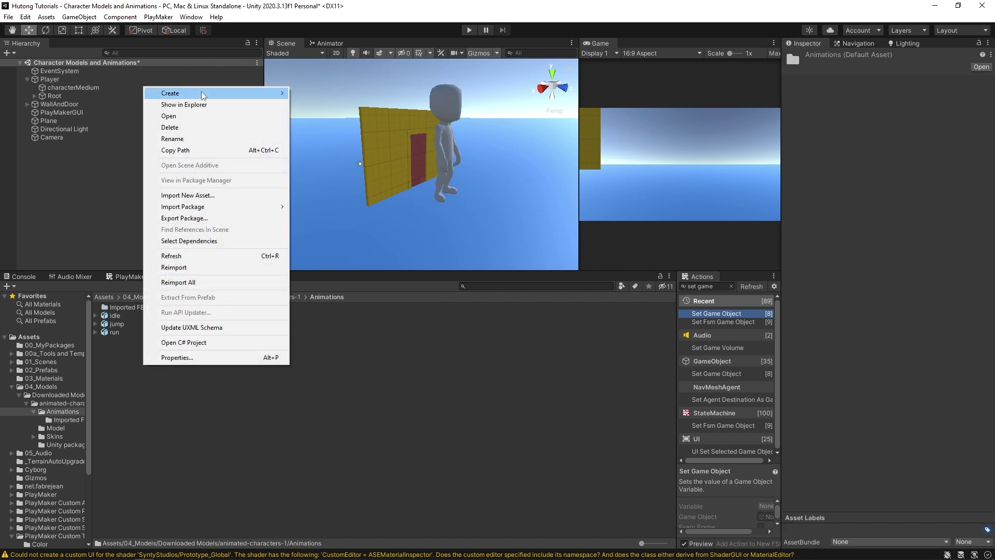
mouse_move(205, 94)
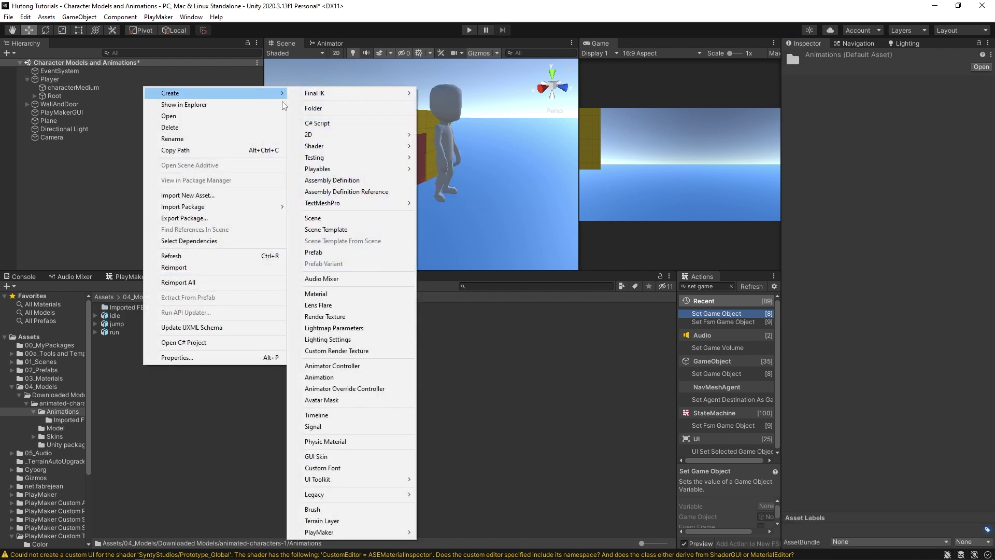
left_click(392, 366)
type("PlayerAnimato")
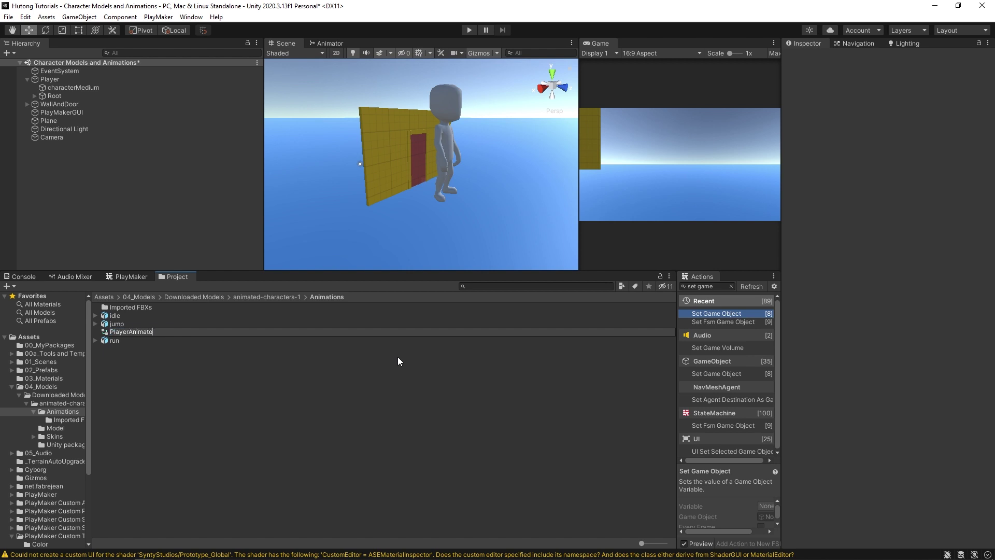
type("rController")
key("Return")
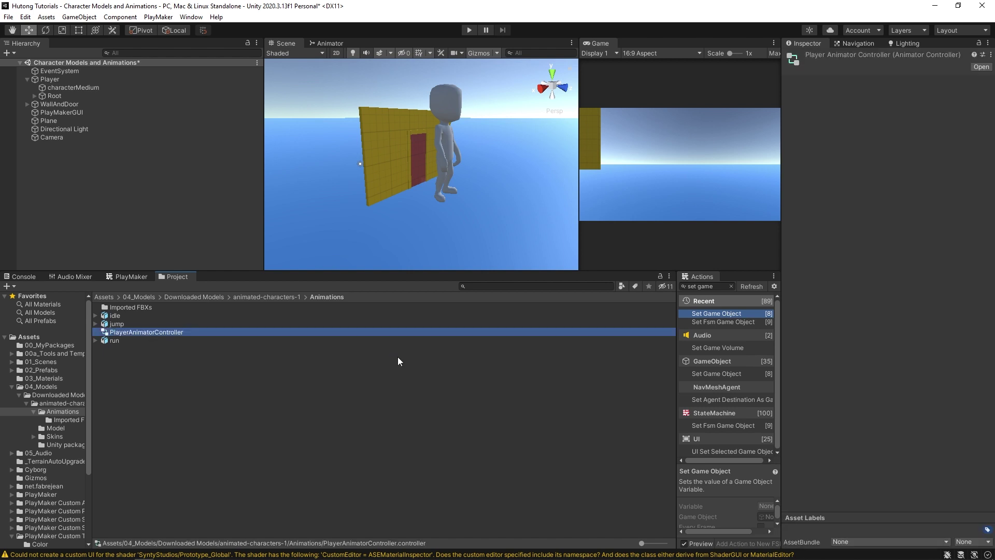
left_click(61, 78)
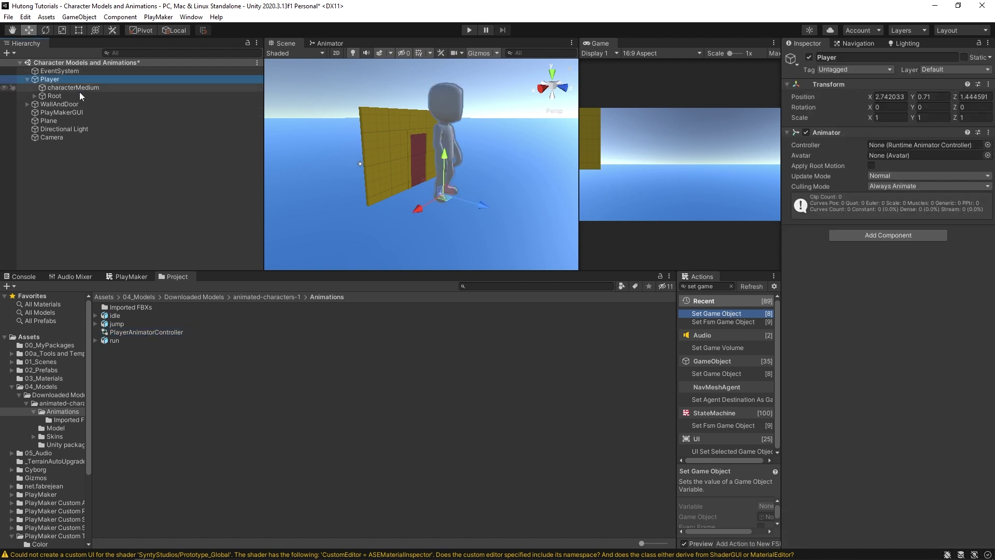
left_click_drag(116, 336, 912, 146)
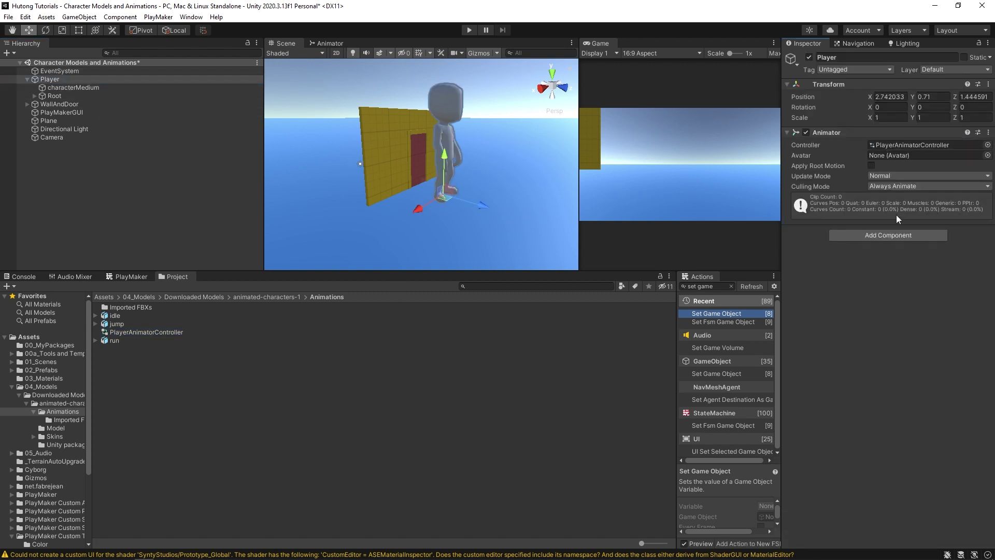
Open PlayerAnimatorController in a widened Animator window and move the Exit node between the Any State and Entry nodes.
double_click(108, 334)
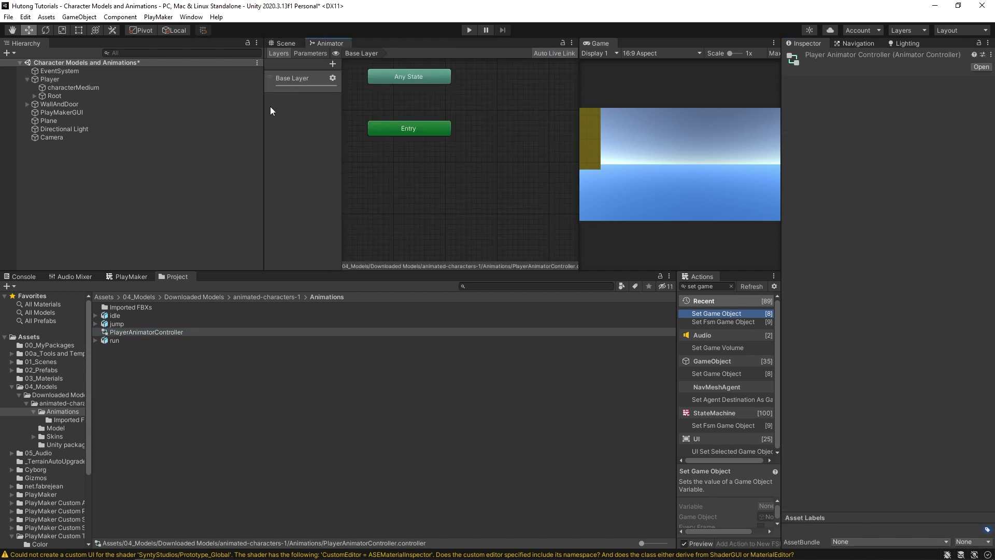
left_click_drag(265, 111, 165, 111)
middle_click_drag(386, 126, 458, 173)
scroll(450, 154, "down", 6)
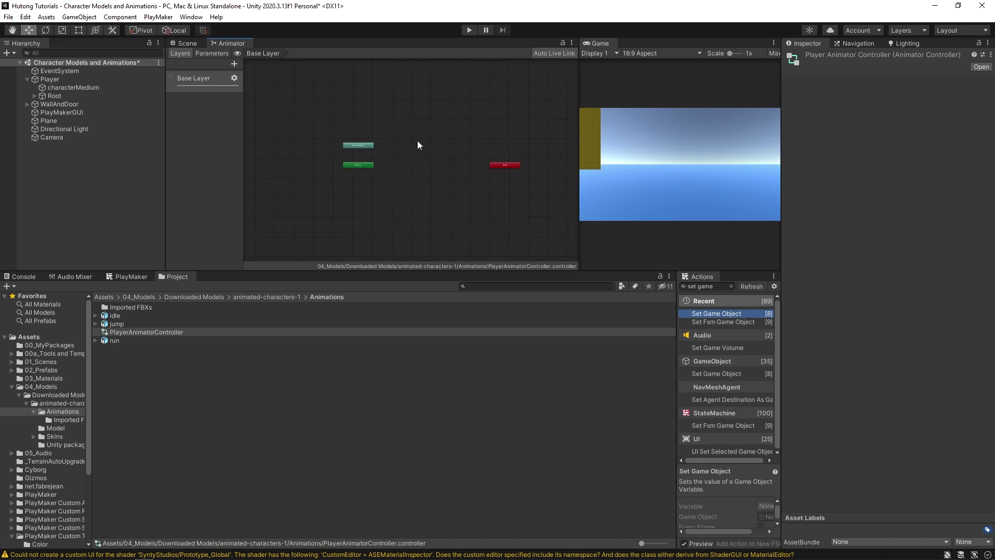
left_click(142, 329)
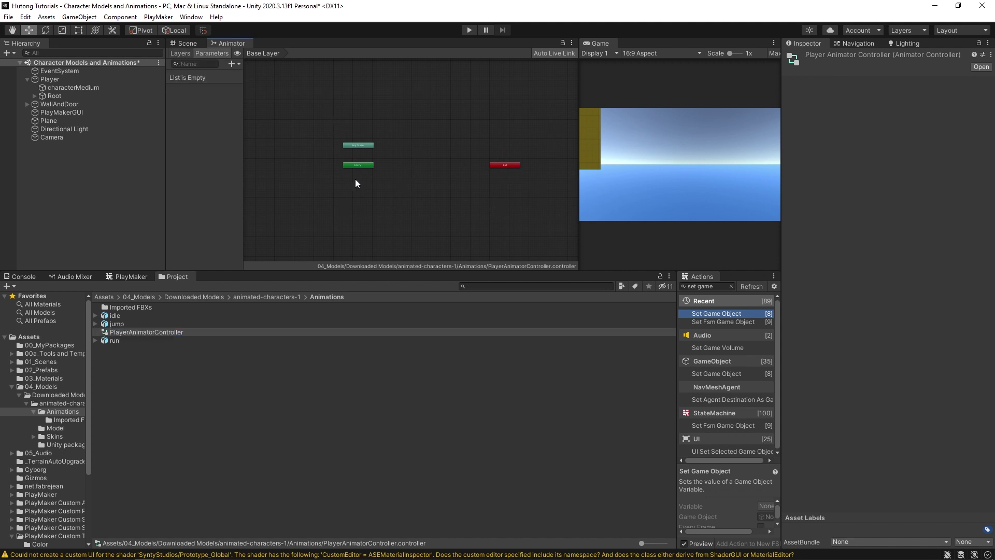
left_click_drag(504, 165, 352, 155)
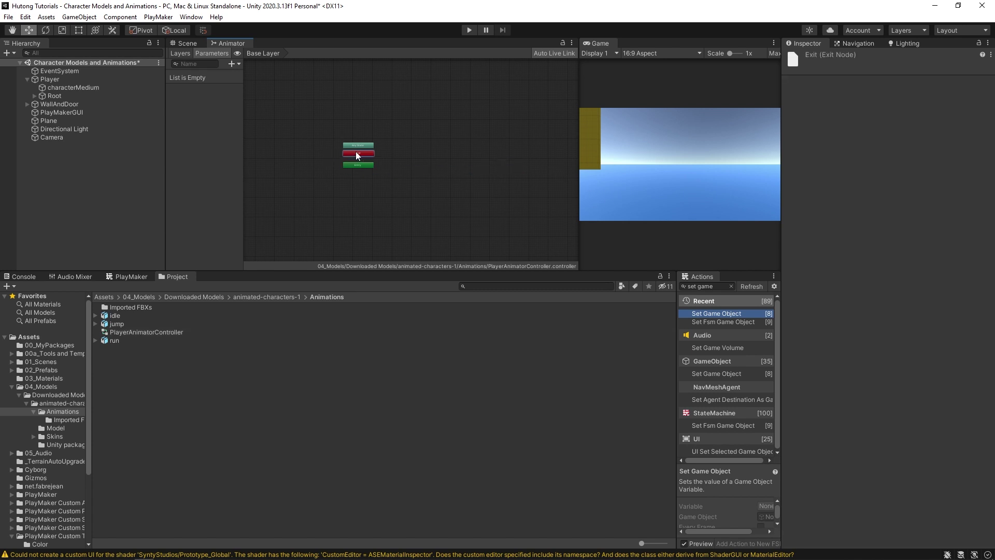
scroll(338, 181, "up", 5)
left_click_drag(333, 116, 354, 166)
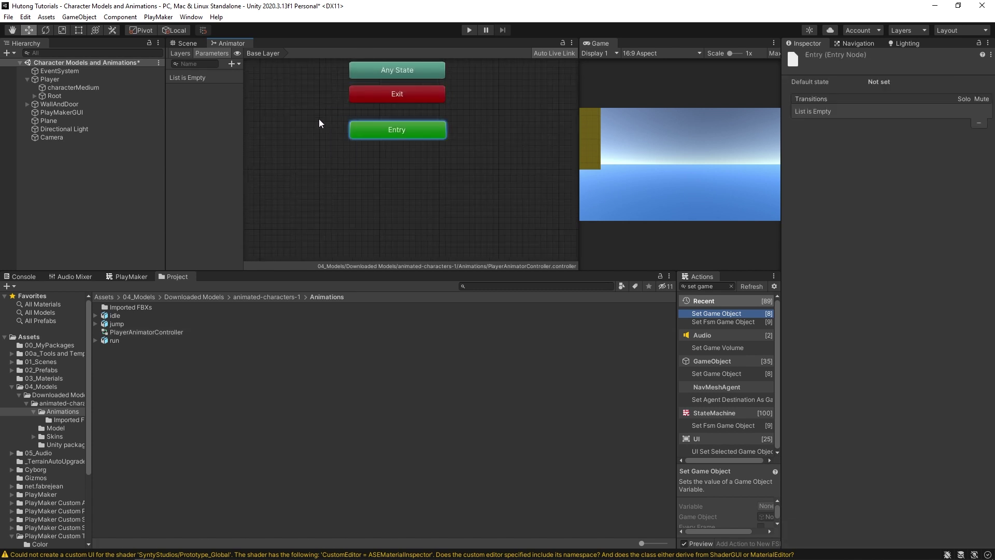
scroll(311, 156, "down", 3)
left_click(305, 192)
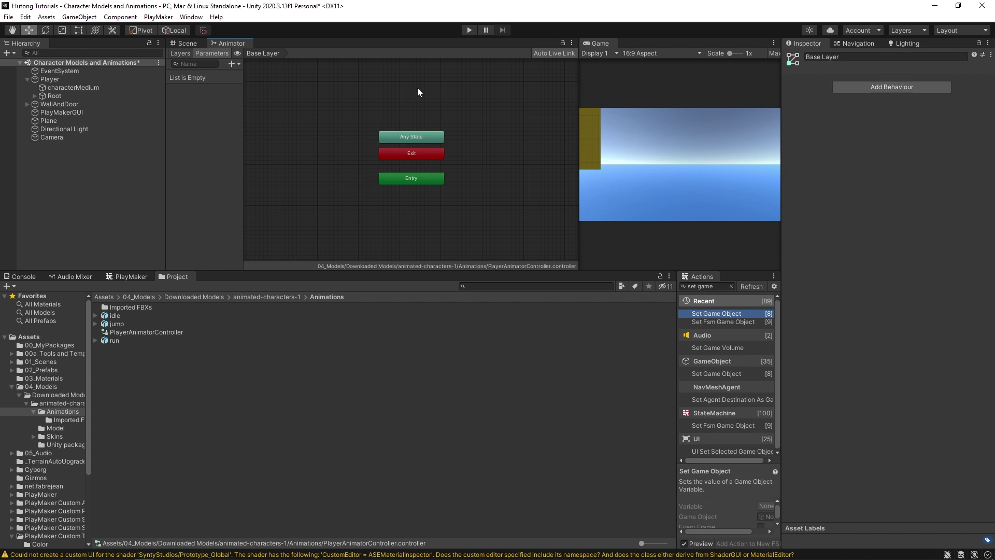
Rename the idle animation file in the Animations folder as "idle OLD".
left_click(114, 323)
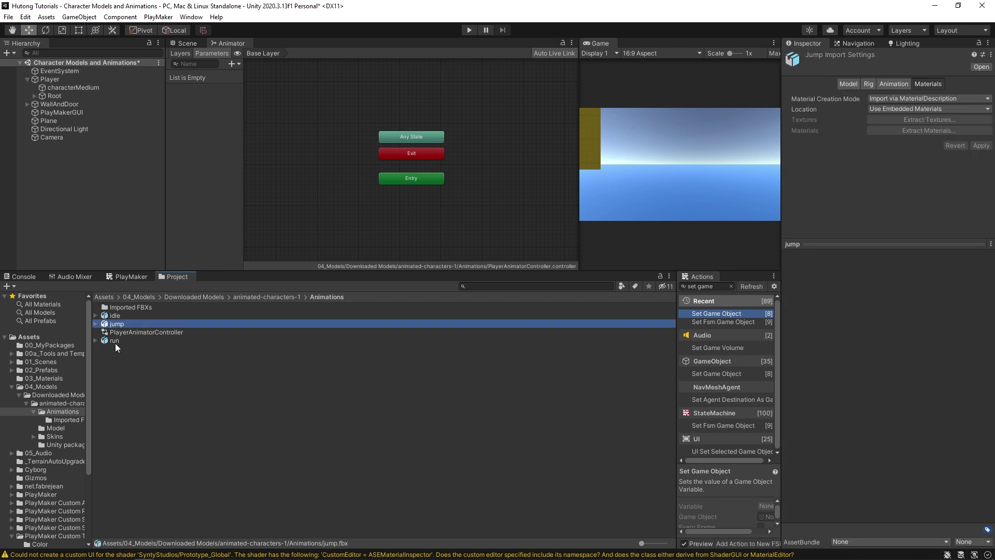
left_click(116, 316)
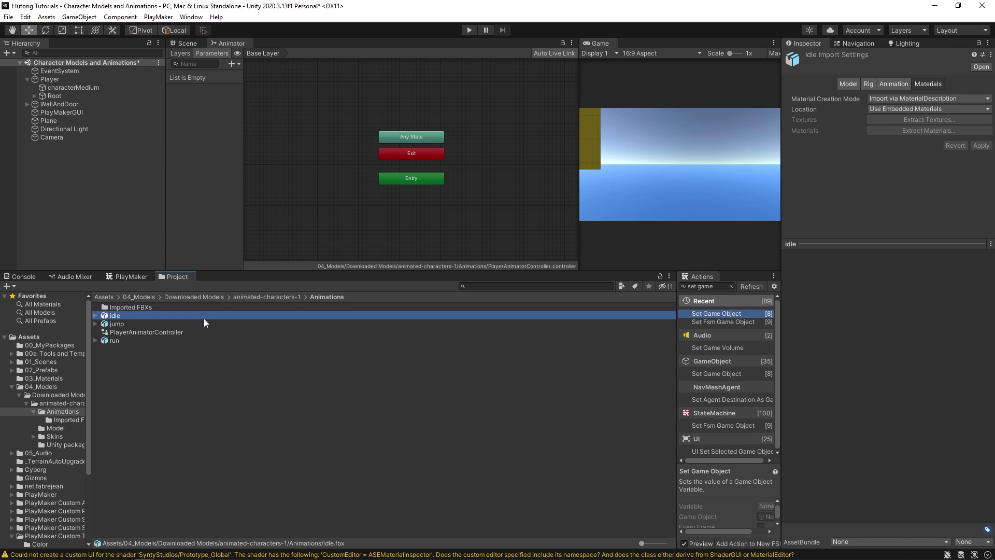
key("F2")
type("OLD")
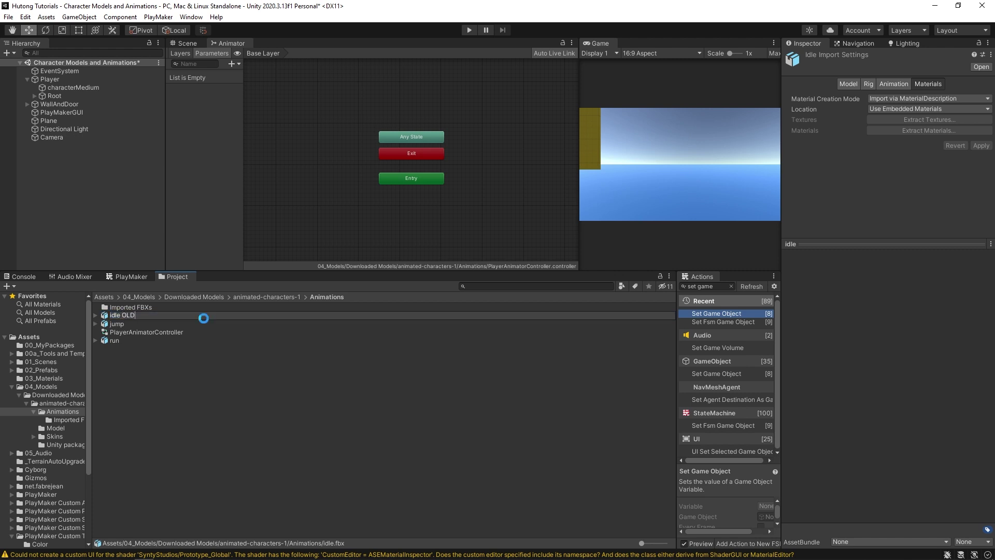
key("Return")
left_click(195, 347)
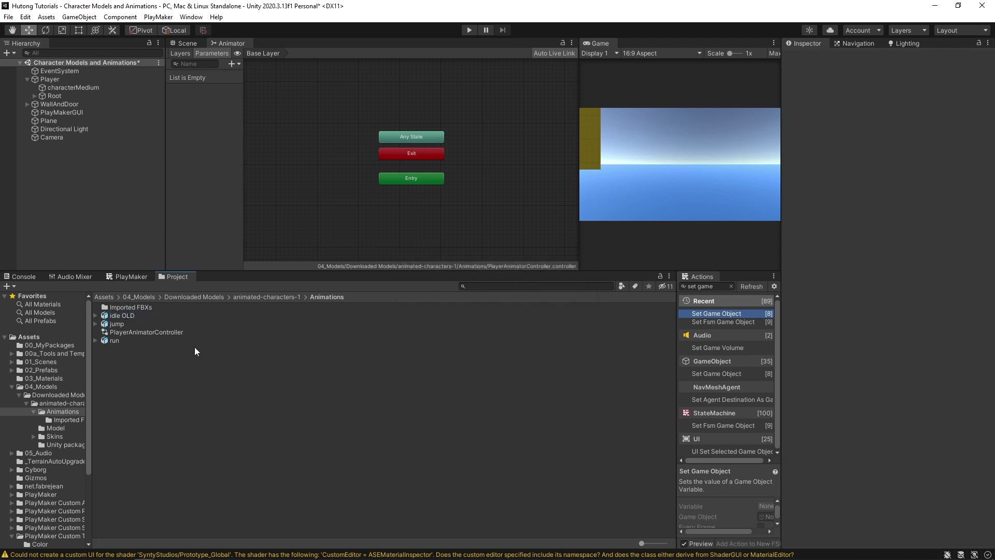
Move the idle OLD, jump and run files into the Imported FBXs folder.
left_click(118, 316)
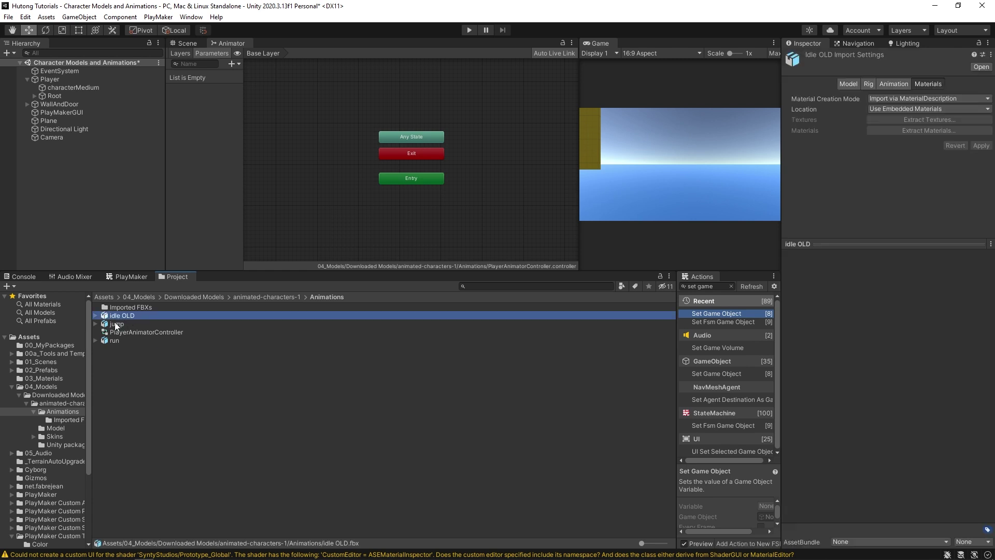
left_click(114, 322, "shift")
left_click(110, 341, "ctrl")
left_click_drag(110, 341, 127, 308)
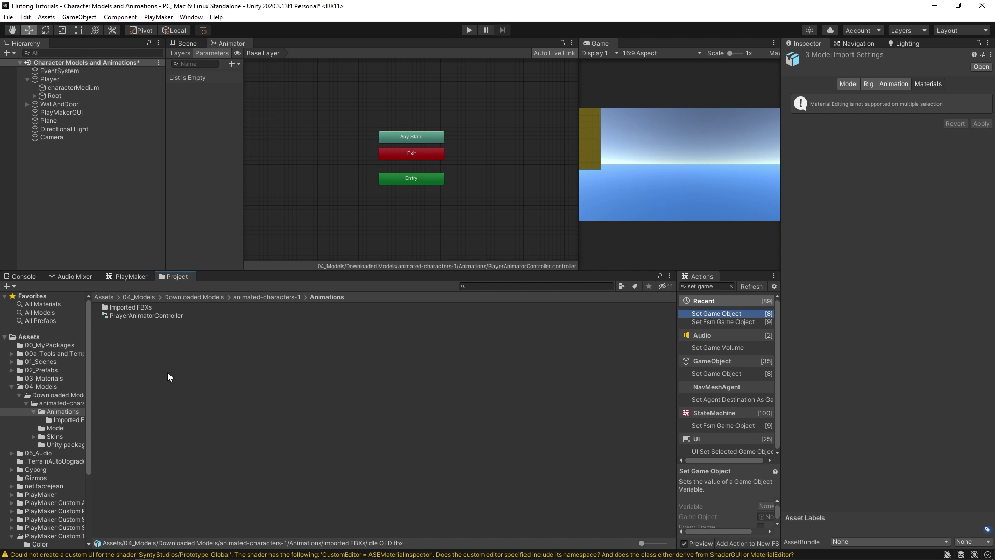
left_click(191, 332)
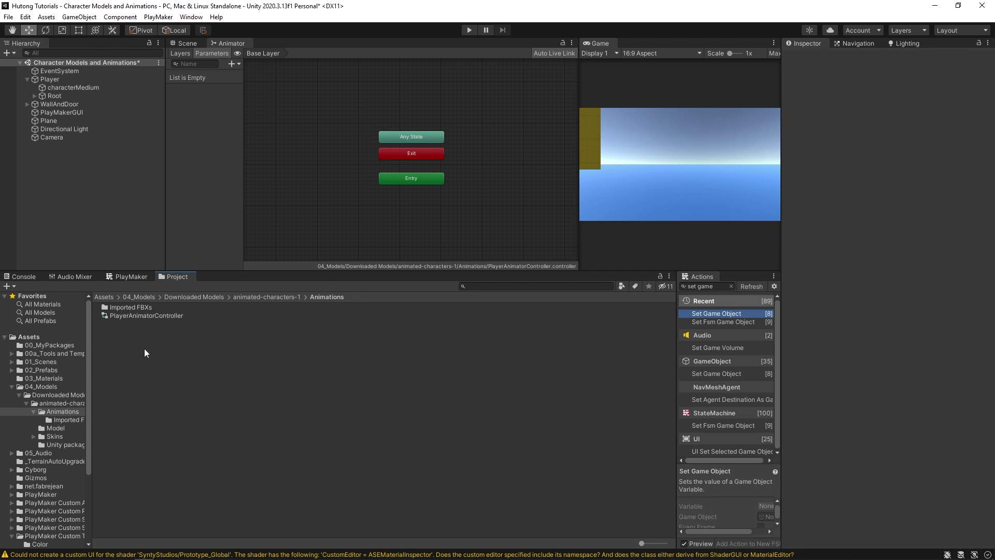
Examine the previews of the animation files in the Imported FBXs folder, then return to the Animations folder.
left_click(138, 315)
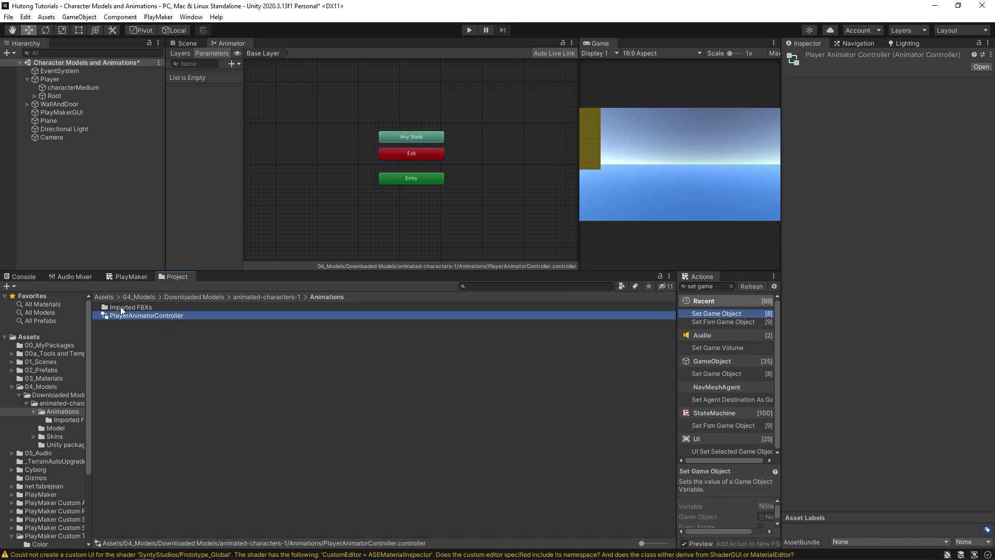
double_click(123, 308)
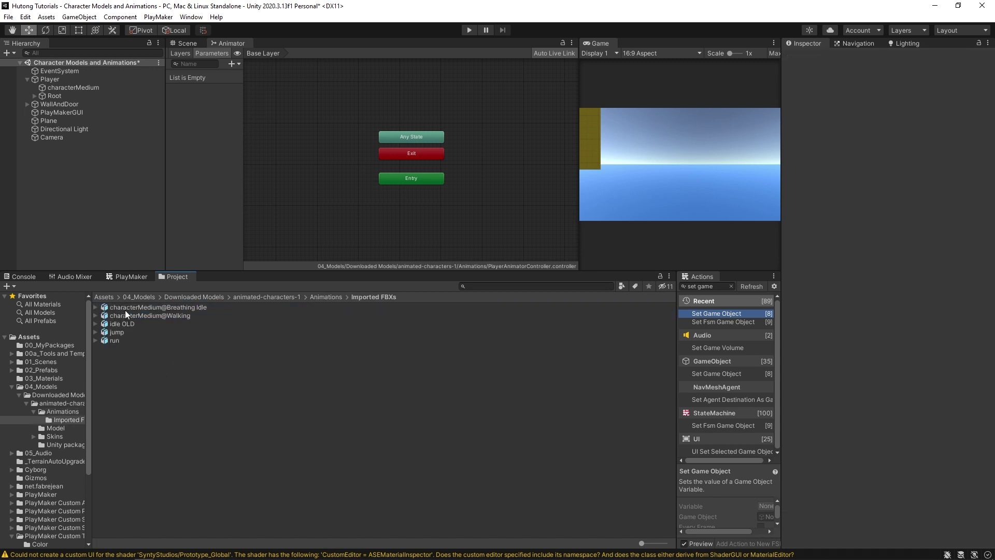
left_click(126, 309)
key("Down")
key("Down")
key("Down")
key("Up")
key("Up")
key("Up")
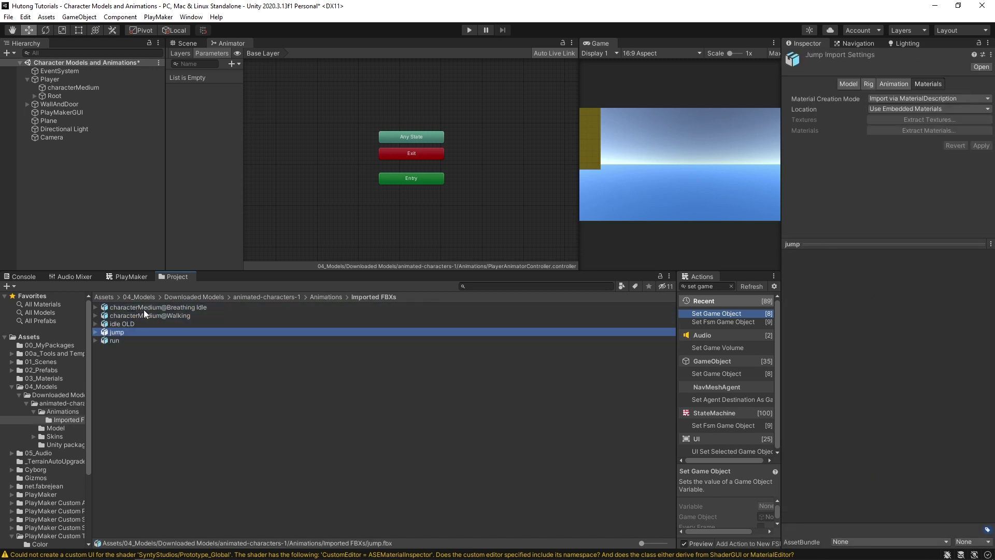
key("Down")
key("Down")
key("Down")
key("Up")
key("Up")
key("Down")
key("Down")
key("Down")
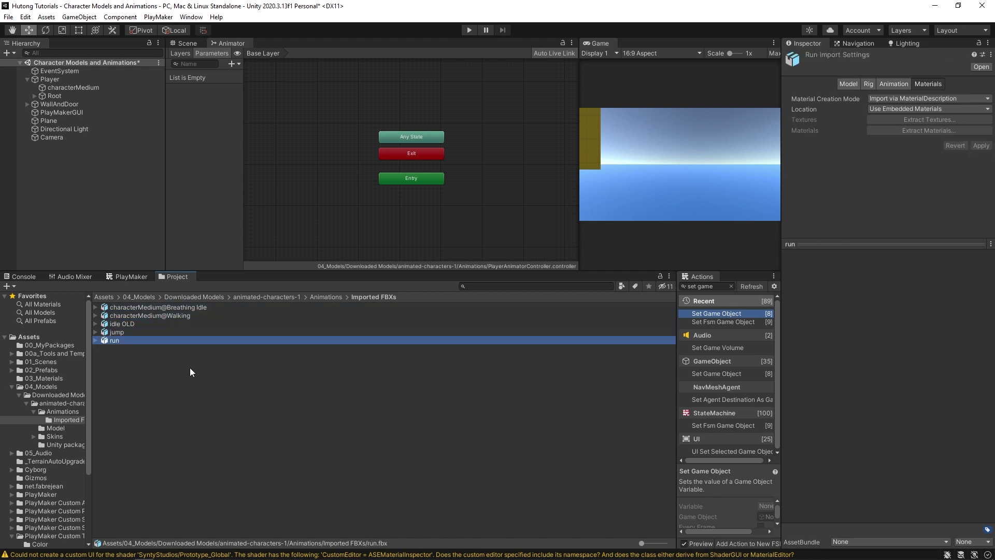
key("Up")
key("Up")
key("Up")
key("Up")
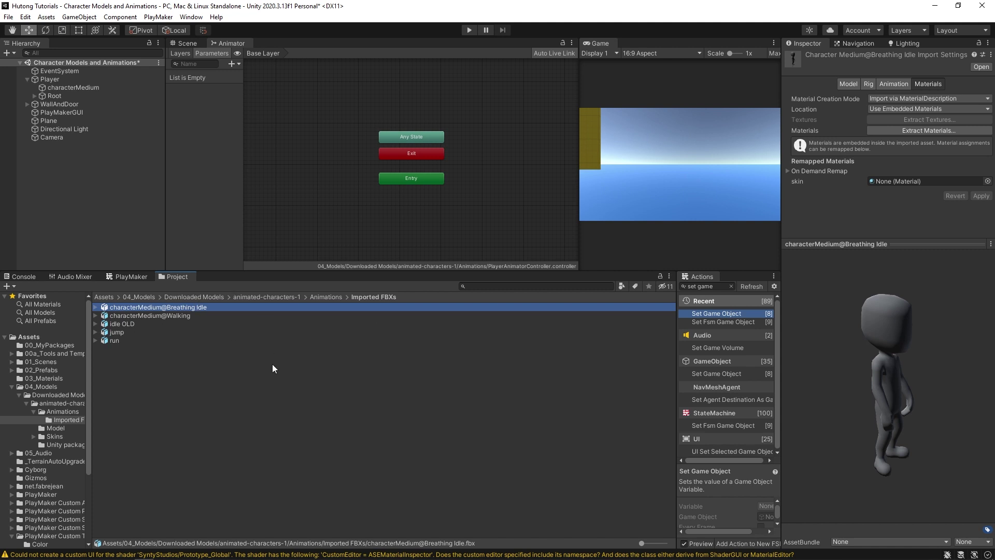
left_click(326, 297)
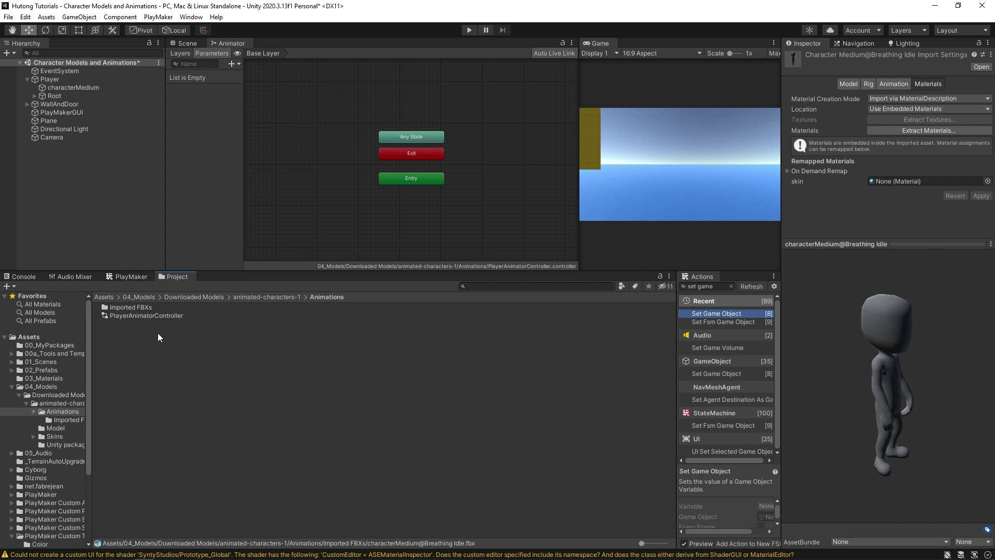
Add the Breathing Idle clip embedded in characterMedium@Breathing Idle to the Animator graph as a state below Entry.
double_click(106, 306)
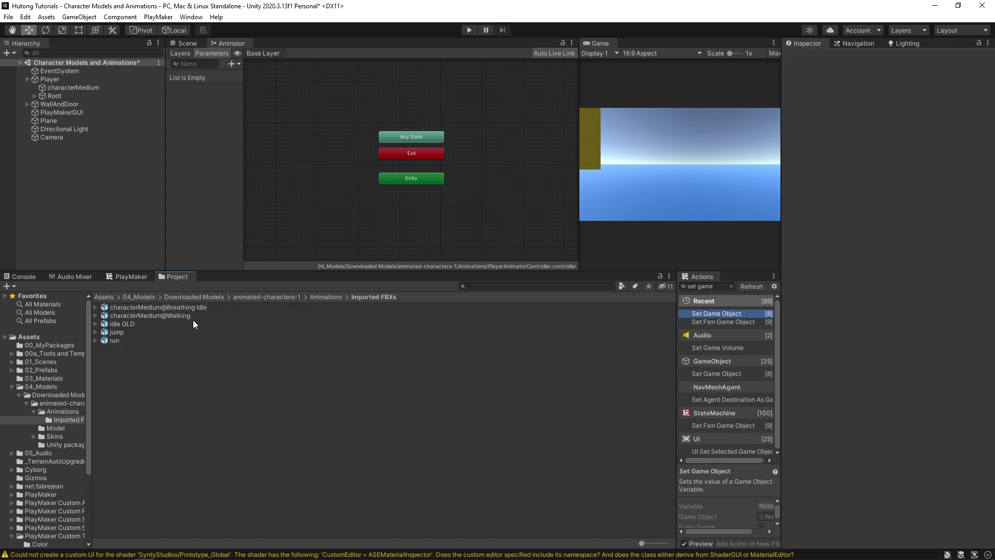
left_click(177, 309)
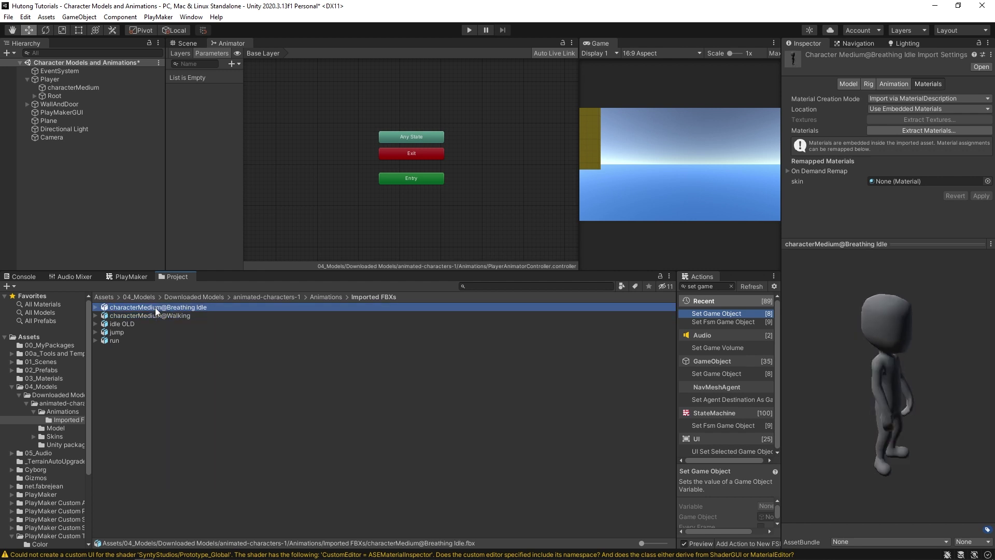
left_click(96, 308)
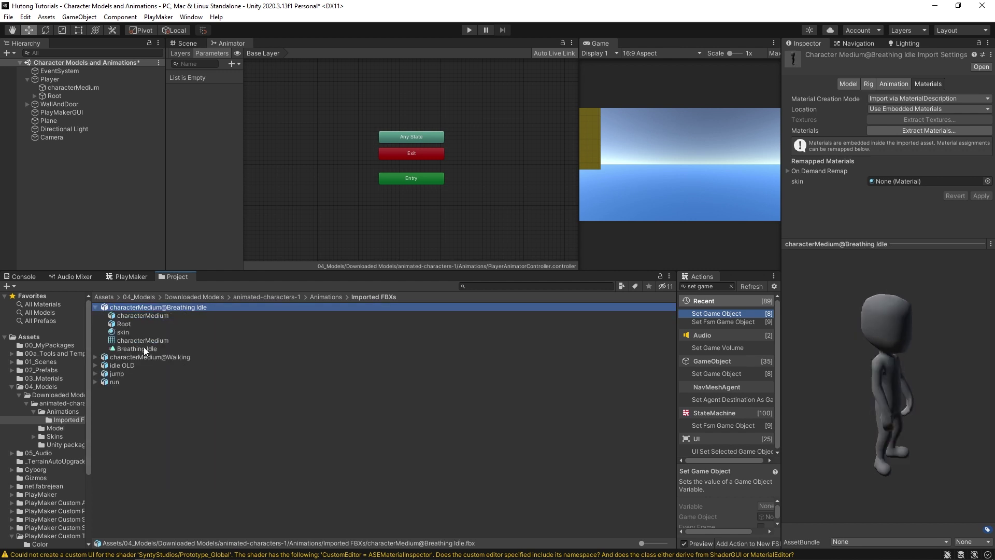
left_click(149, 349)
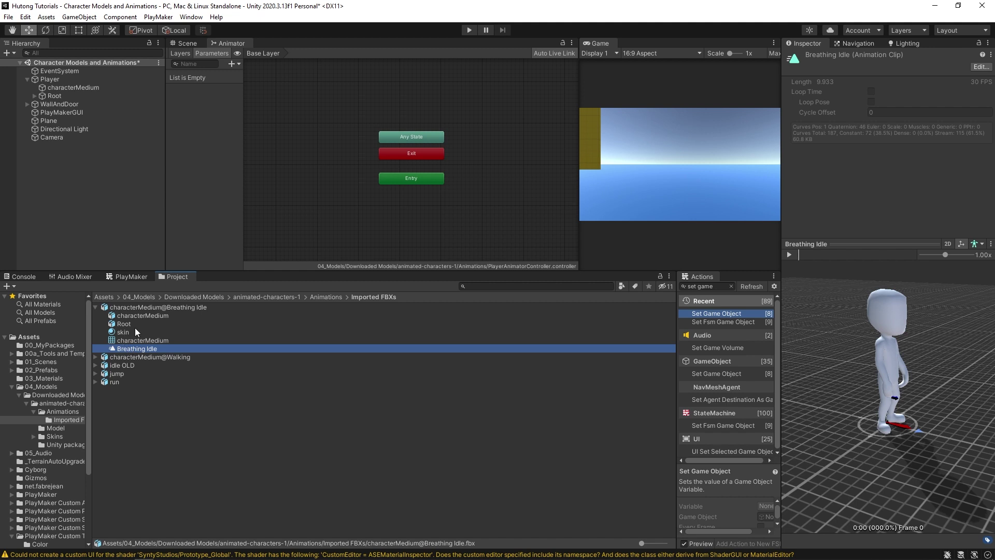
left_click_drag(122, 348, 409, 213)
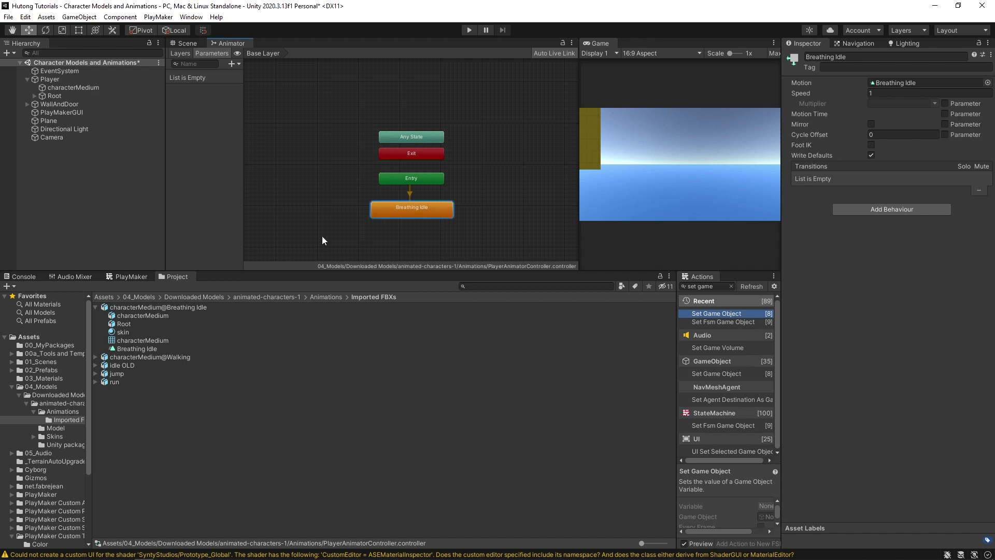
Duplicate the Breathing Idle clip embedded in characterMedium@Breathing Idle as a standalone animation clip.
left_click(150, 308)
left_click(131, 349)
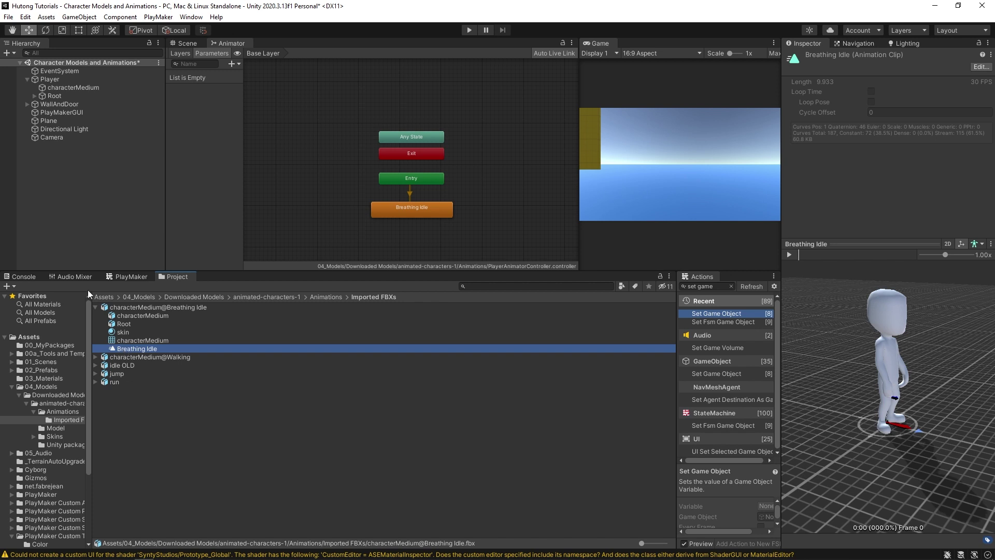
key("ctrl+d")
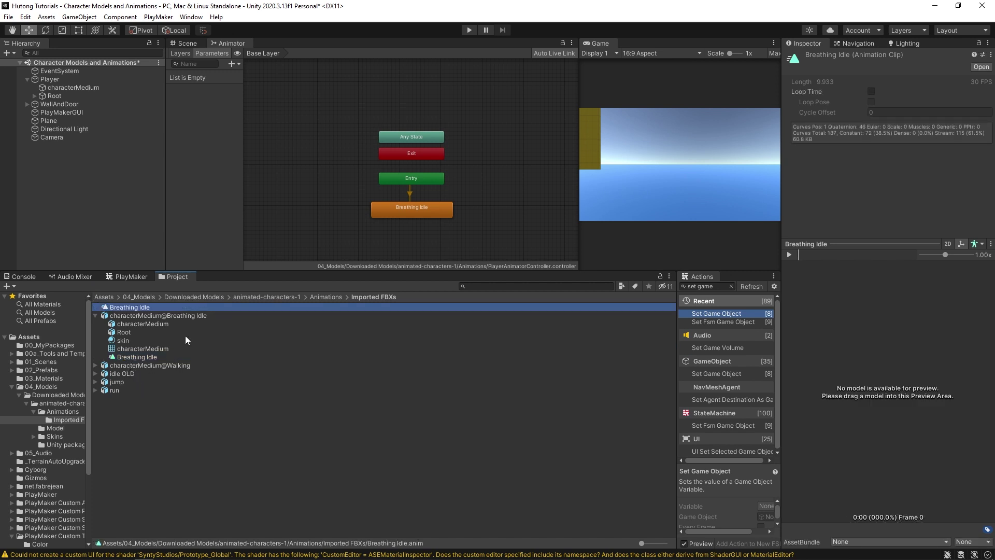
left_click(138, 411)
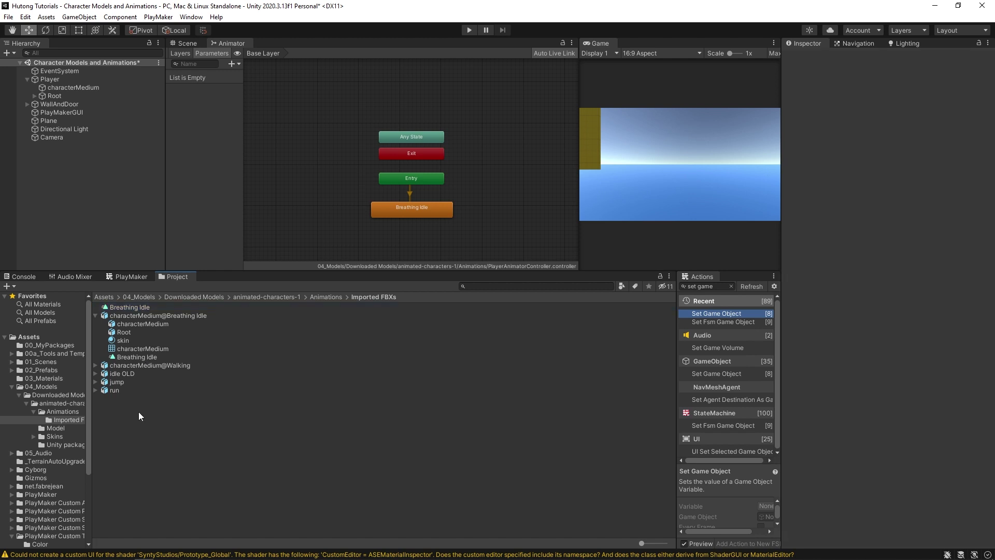
left_click(127, 307)
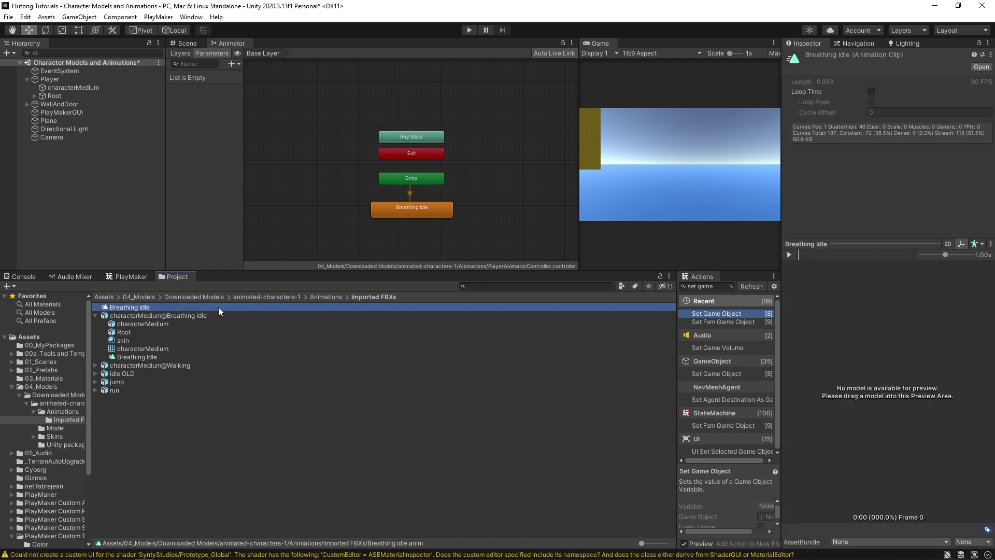
left_click(122, 316)
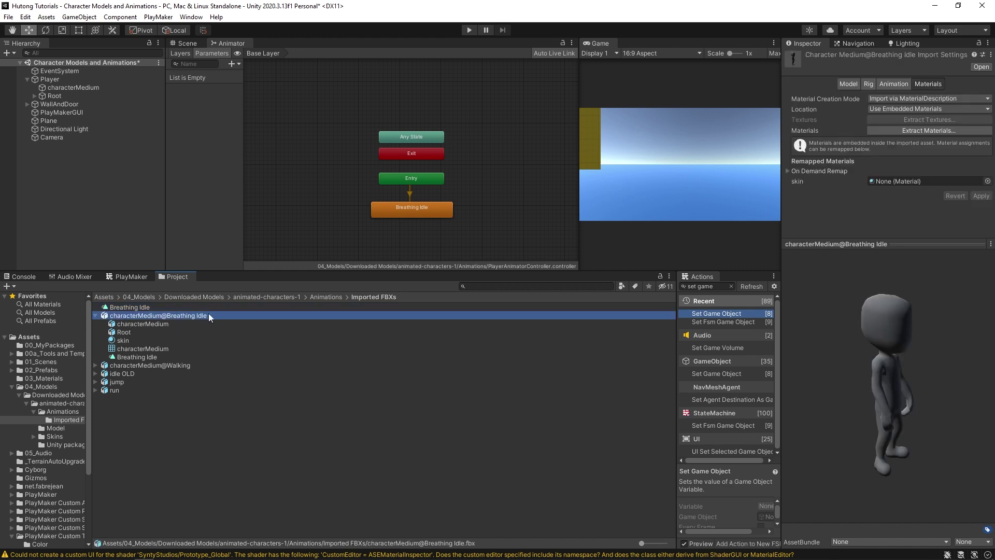
left_click(123, 307)
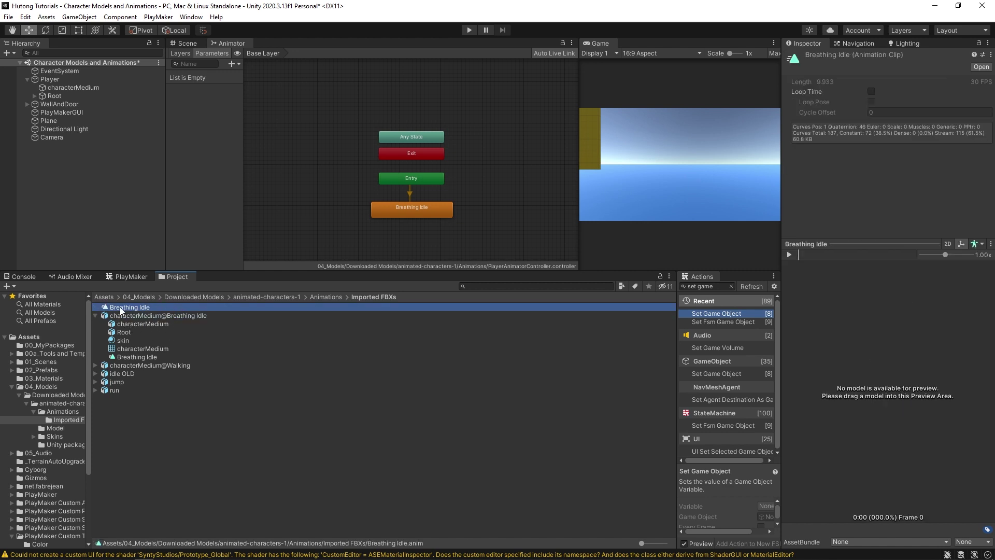
Move the standalone Breathing Idle clip into the Animations folder and enable its Loop Time.
left_click_drag(120, 307, 62, 413)
left_click(57, 411)
left_click(104, 411)
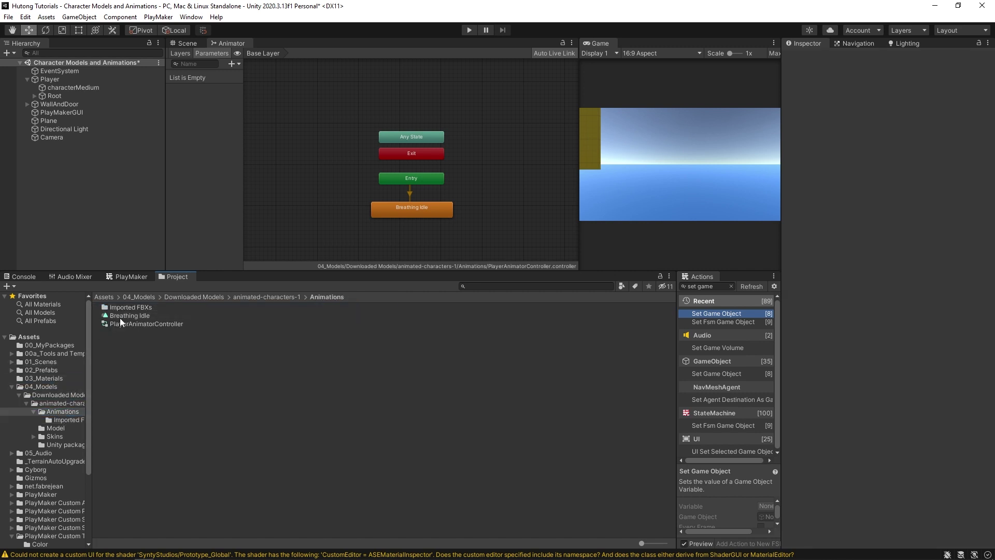
left_click(133, 317)
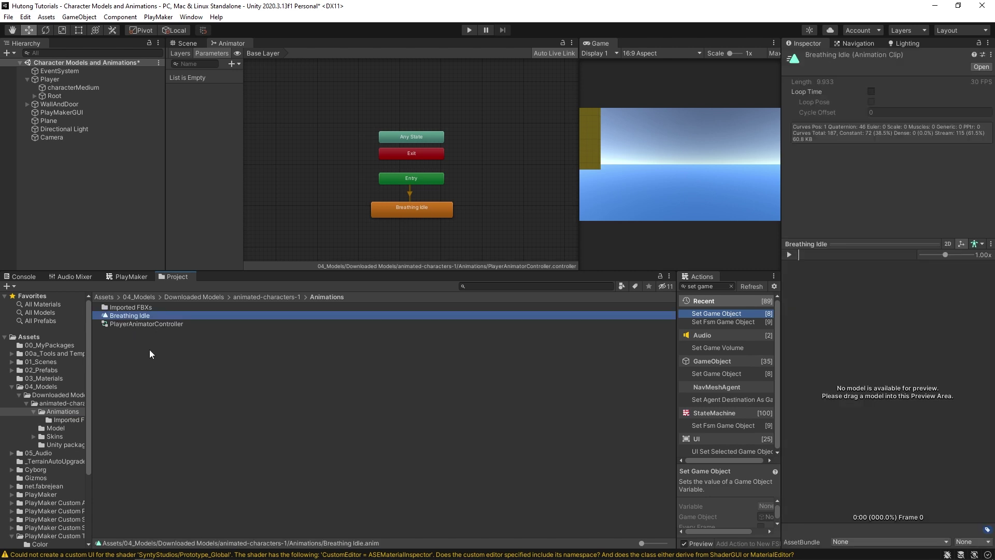
left_click(871, 92)
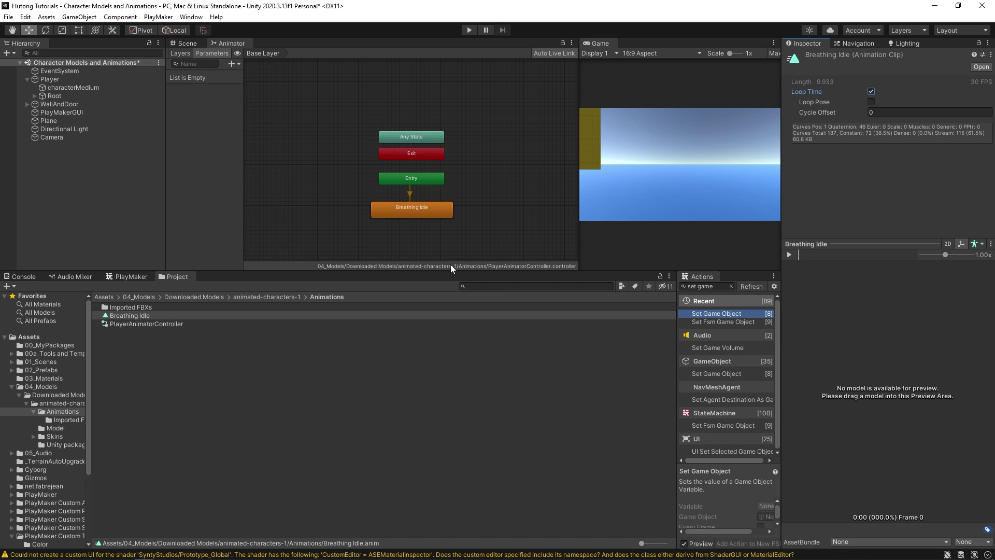
Replace the Breathing Idle state in the Animator with one made from the standalone clip in the Animations folder.
left_click(405, 213)
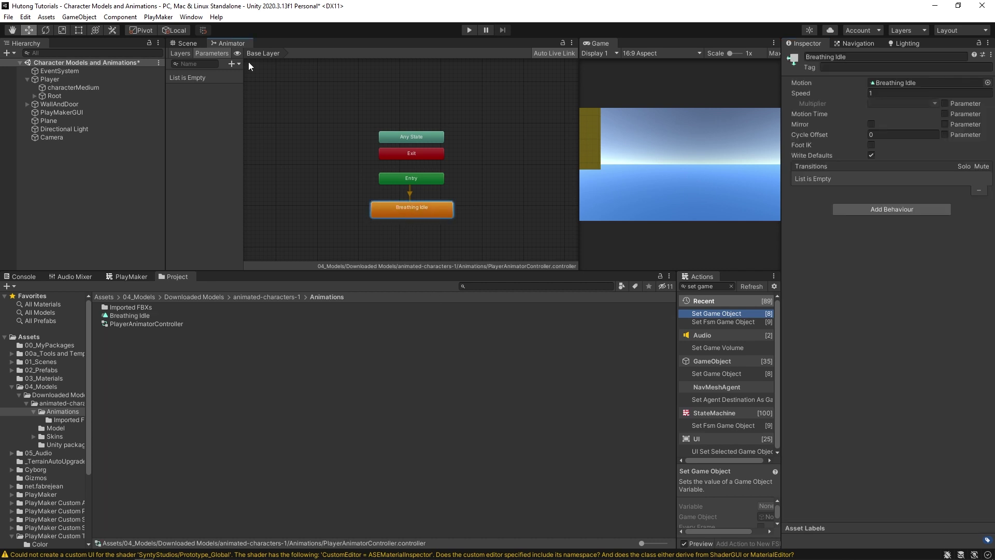
key("Delete")
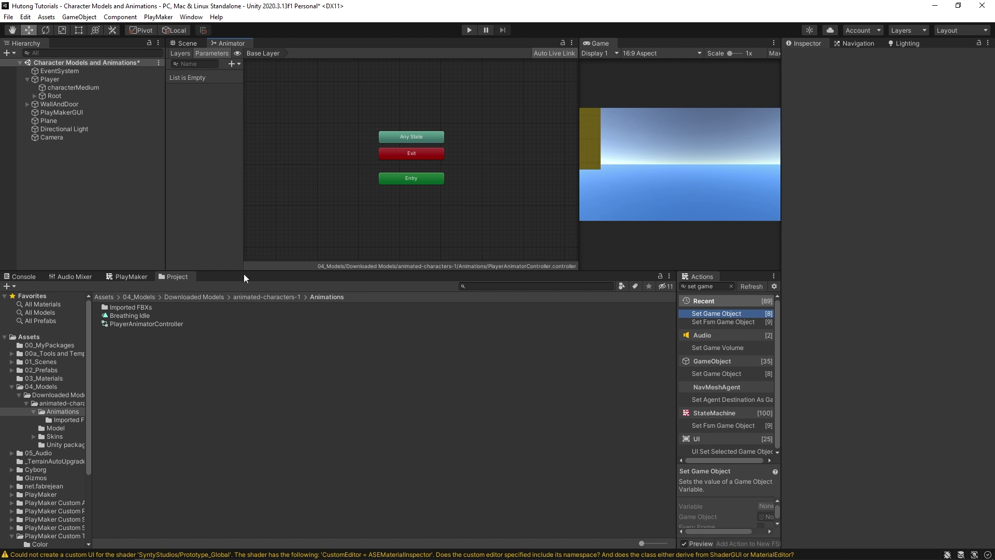
left_click_drag(123, 317, 393, 207)
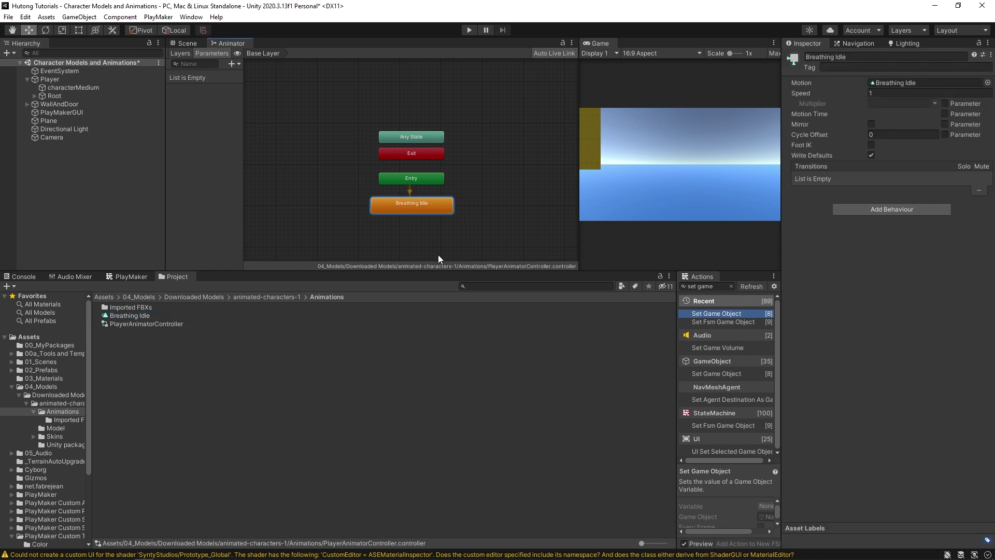
left_click(129, 317)
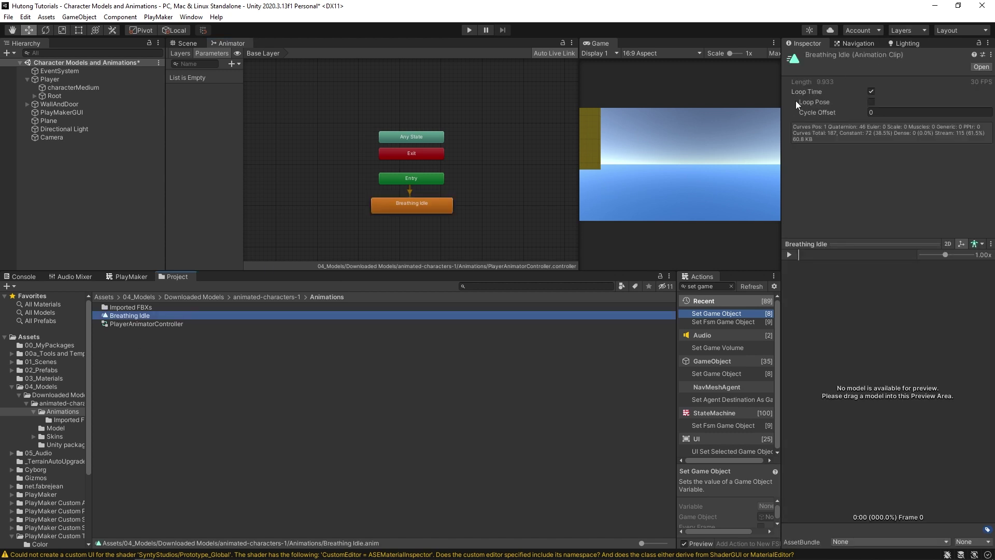
Rename the Breathing Idle state in the Animator as "Idle".
left_click(386, 206)
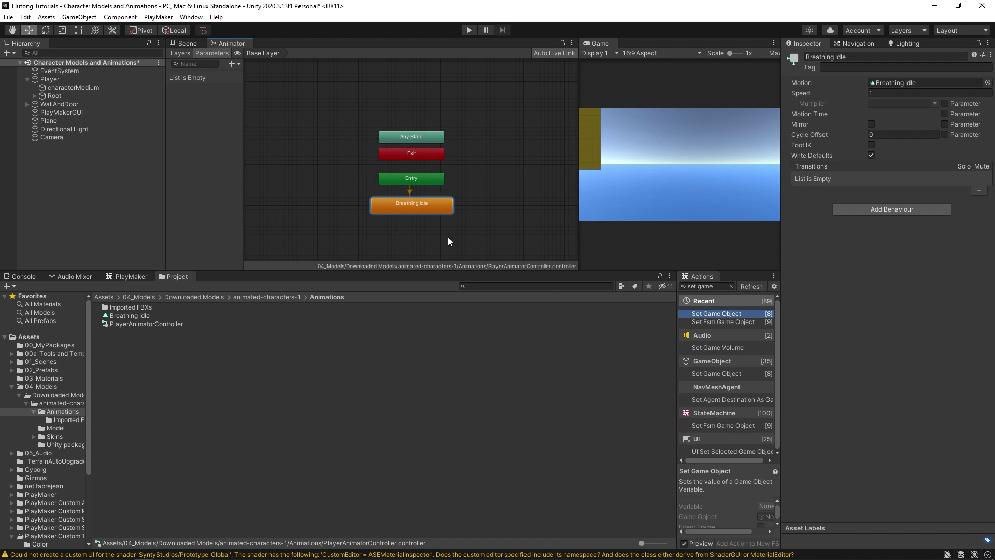
left_click(860, 54)
type("Idle")
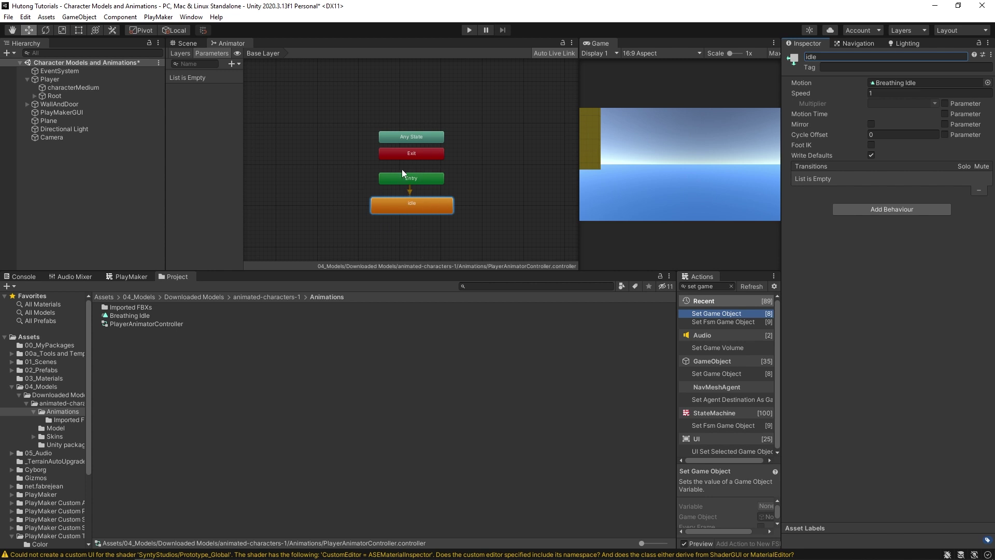
Move the Entry node up directly beneath Exit in the Animator graph and select the Idle state.
left_click_drag(403, 183, 406, 176)
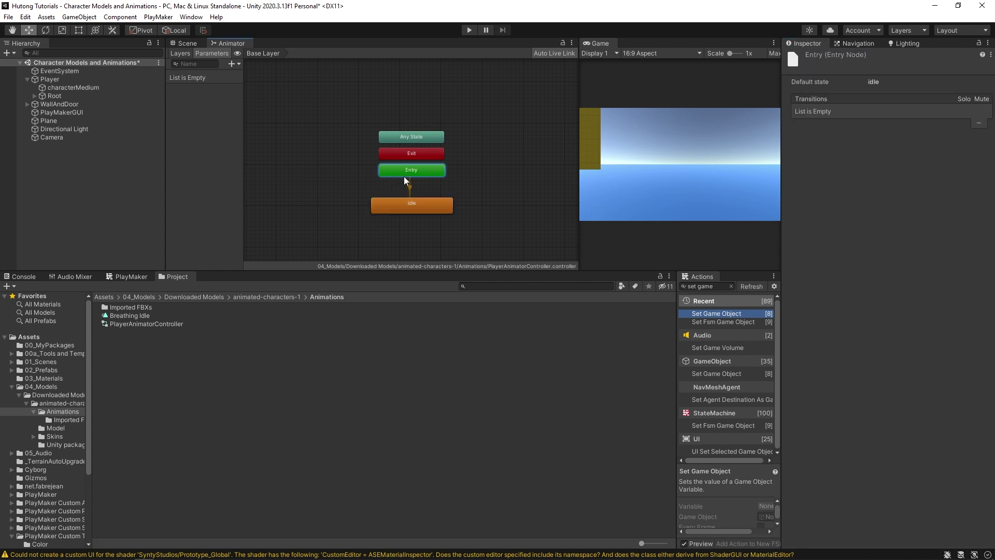
scroll(391, 183, "up", 3)
left_click(334, 185)
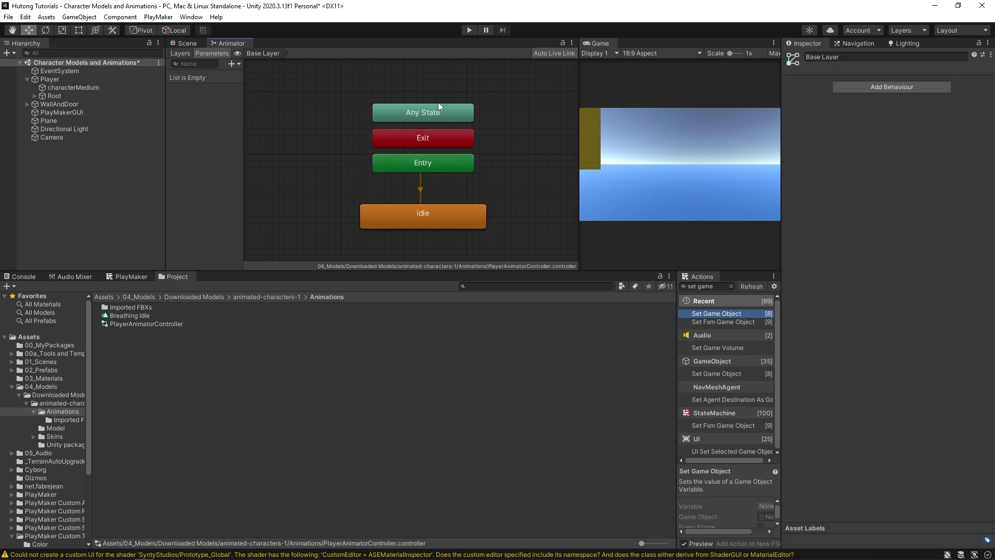
left_click(423, 157)
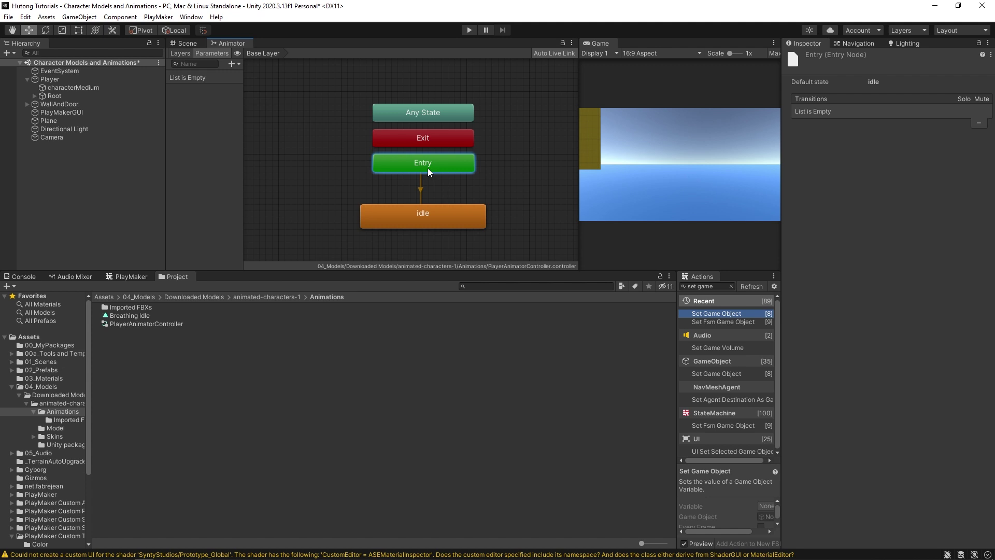
left_click(419, 217)
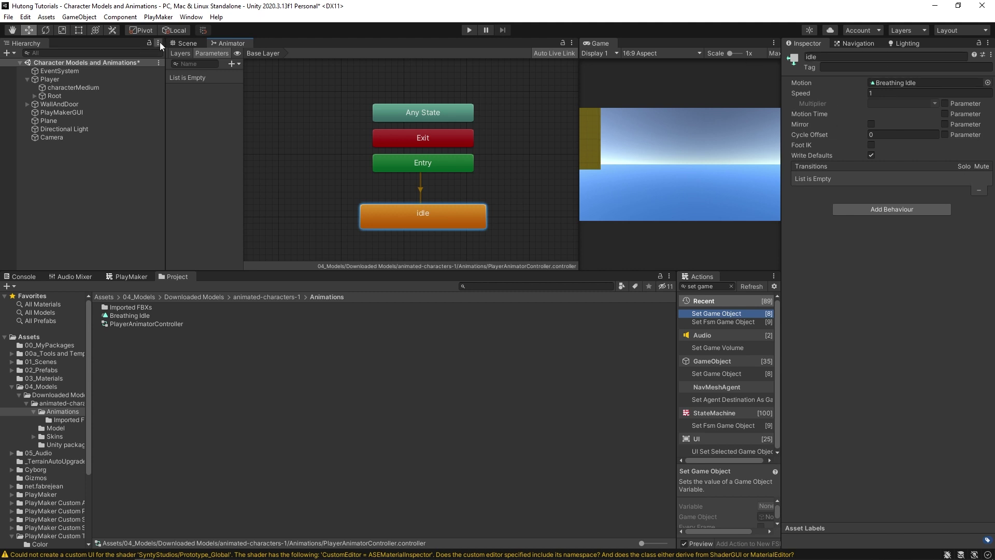
Play the scene to check the character's idle animation in the Scene view, and stop playback.
left_click(184, 43)
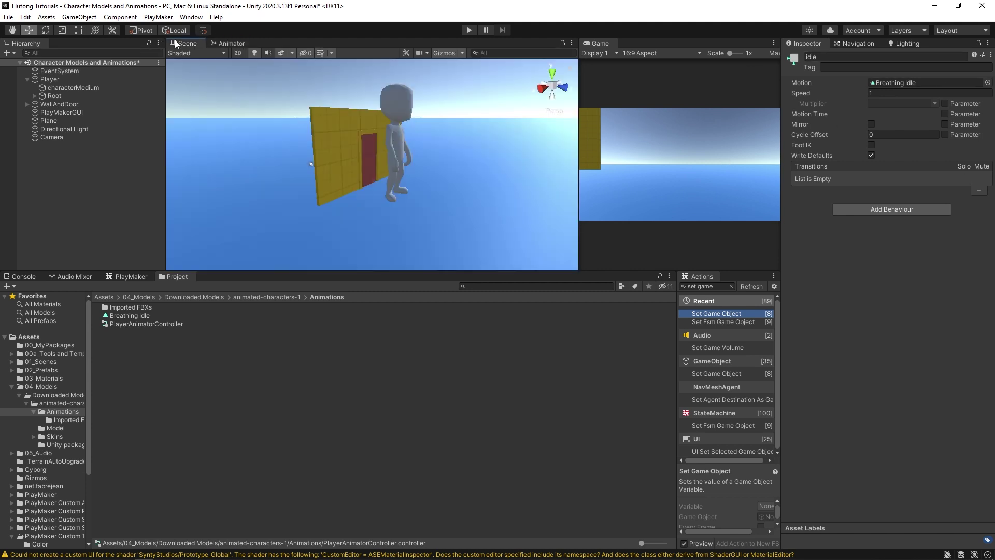
left_click(470, 30)
right_click_drag(399, 159, 358, 133)
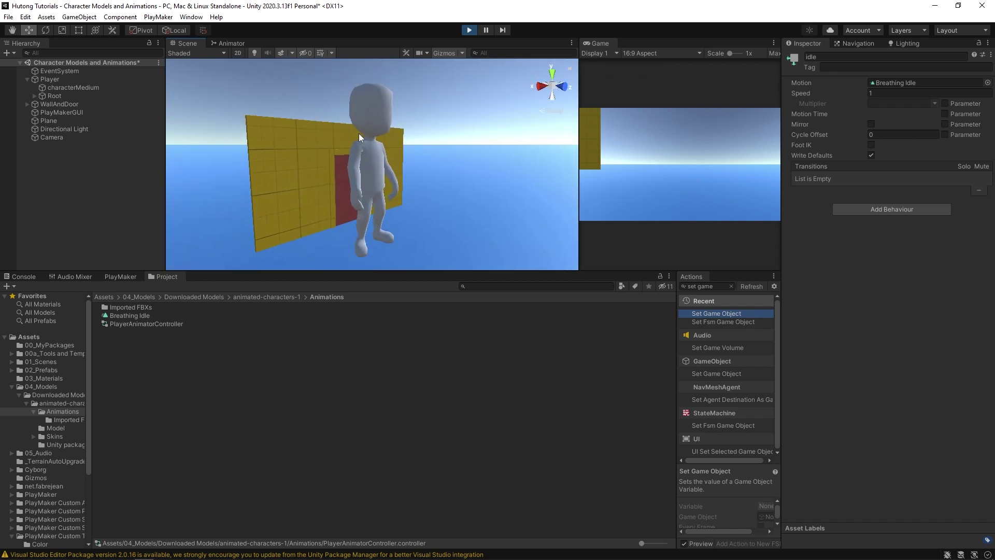
key("ctrl+p")
Duplicate the Walking clip embedded in characterMedium@Walking as a standalone clip and move it into the Animations folder.
left_click(133, 335)
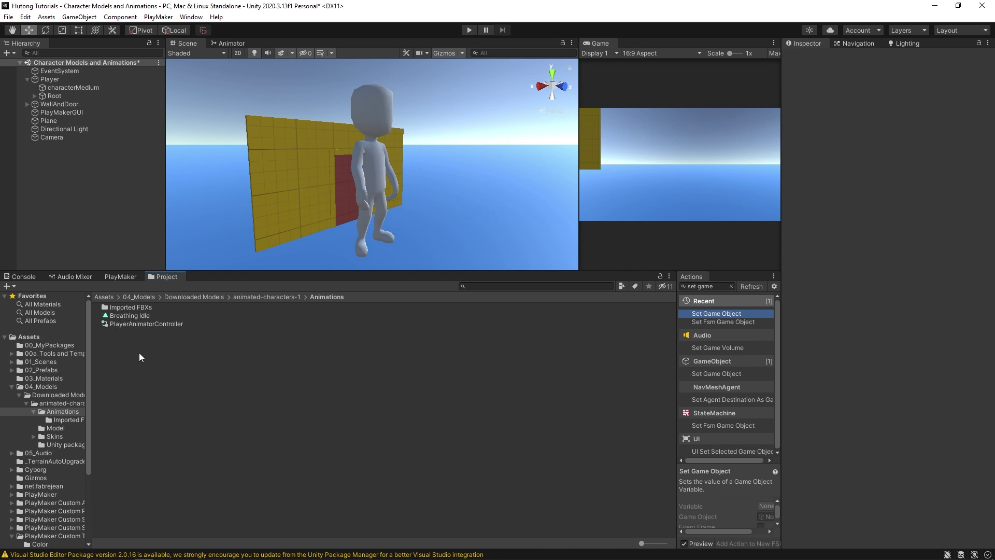
double_click(120, 307)
left_click(96, 308)
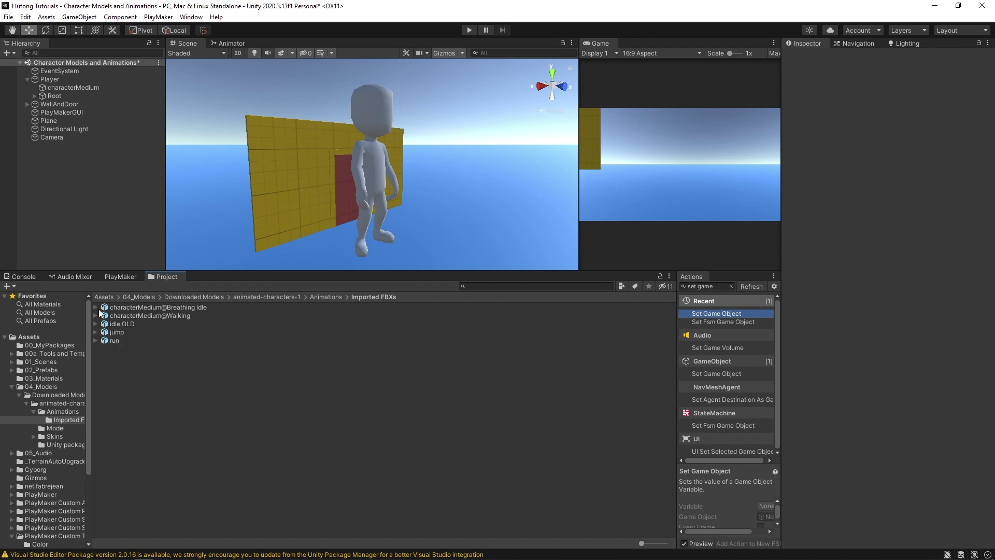
left_click(138, 308)
left_click(172, 316)
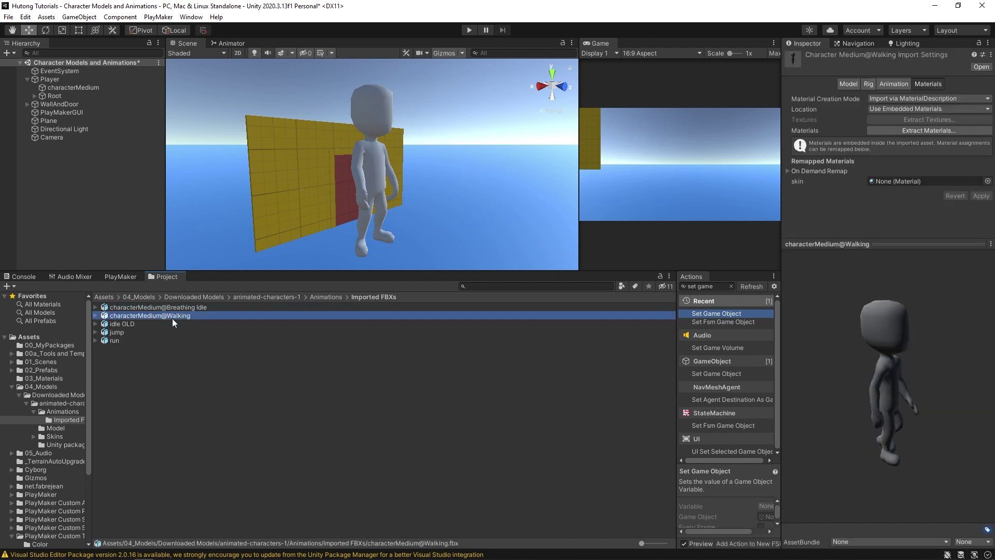
left_click(95, 316)
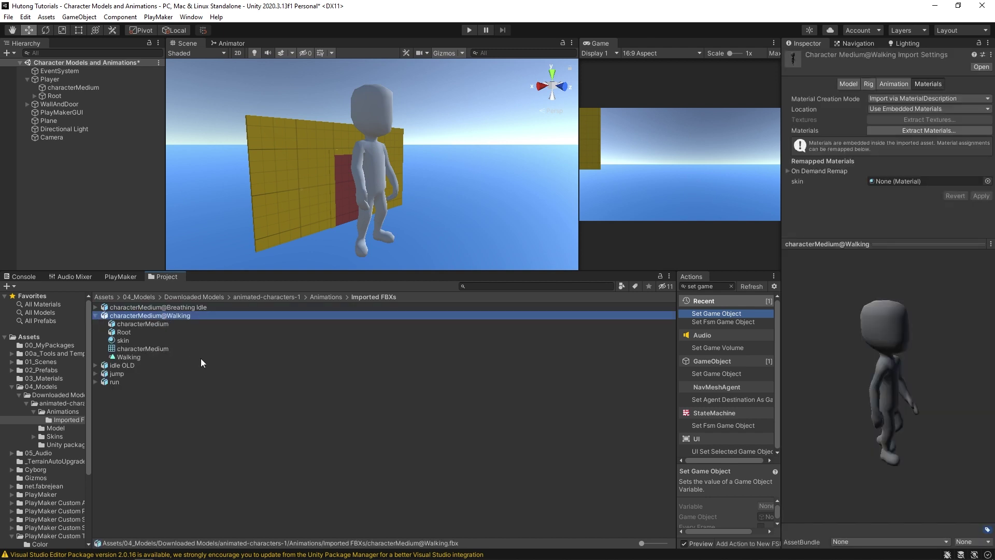
left_click(133, 359)
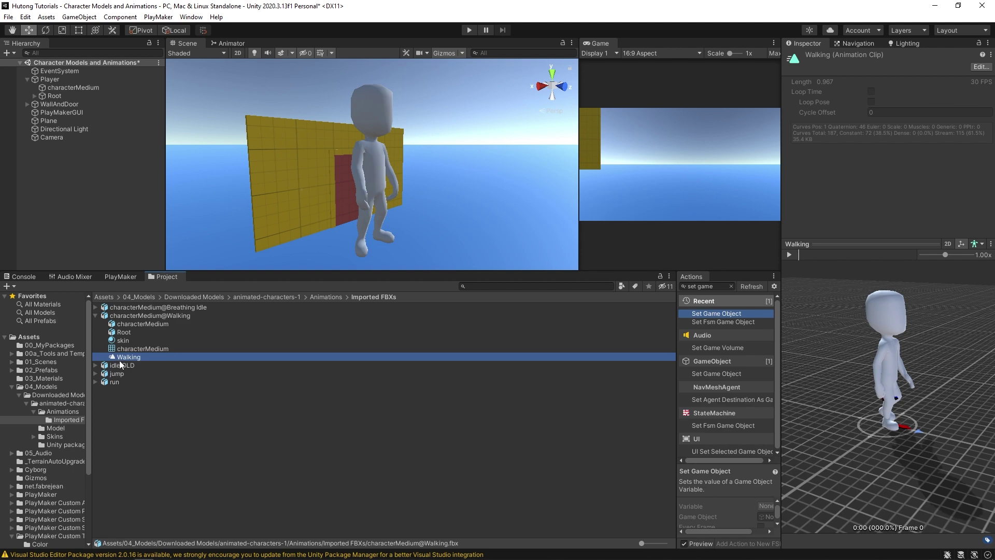
left_click(27, 19)
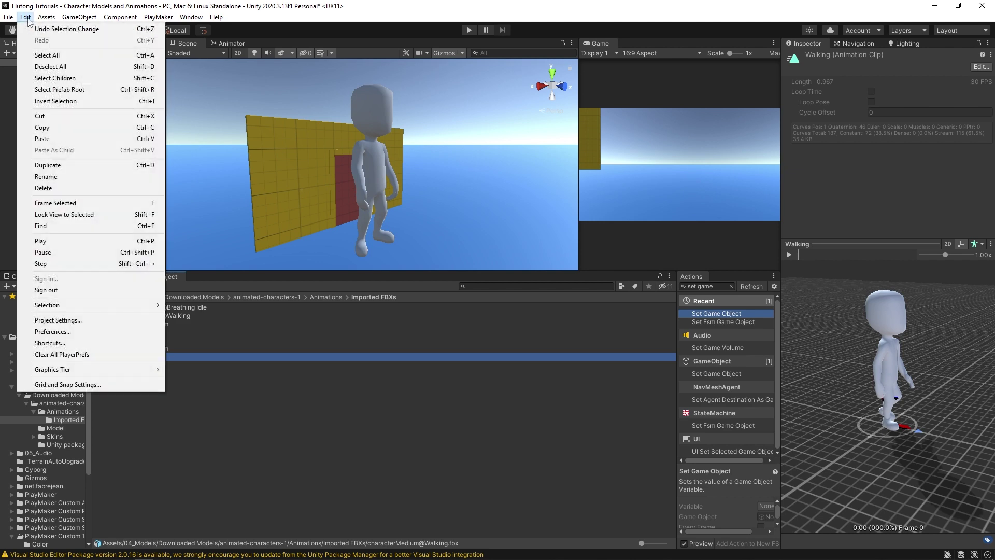
left_click(54, 166)
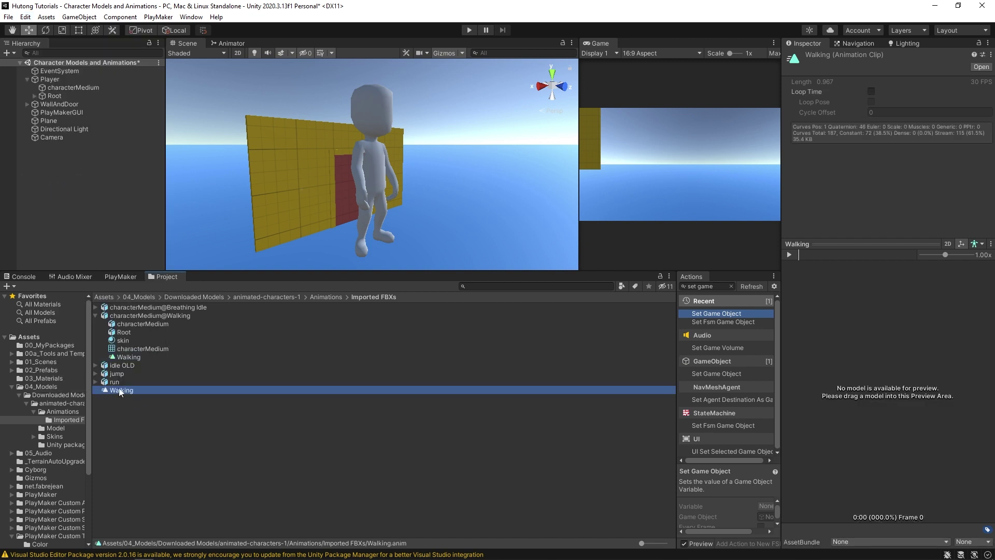
left_click_drag(120, 392, 60, 413)
left_click(63, 412)
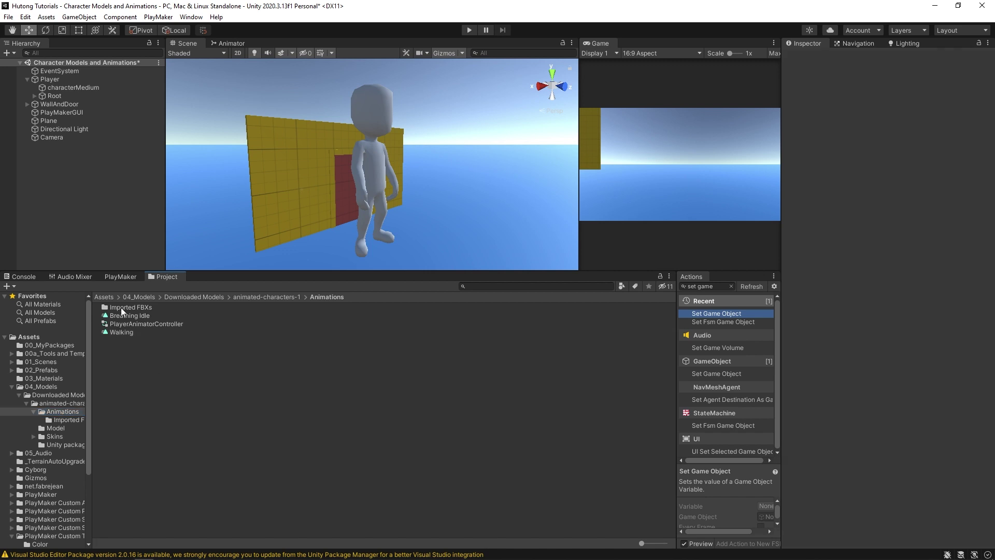
Add the standalone Walking clip as a state in the Animator and position it below the Idle state with a gap.
left_click(231, 44)
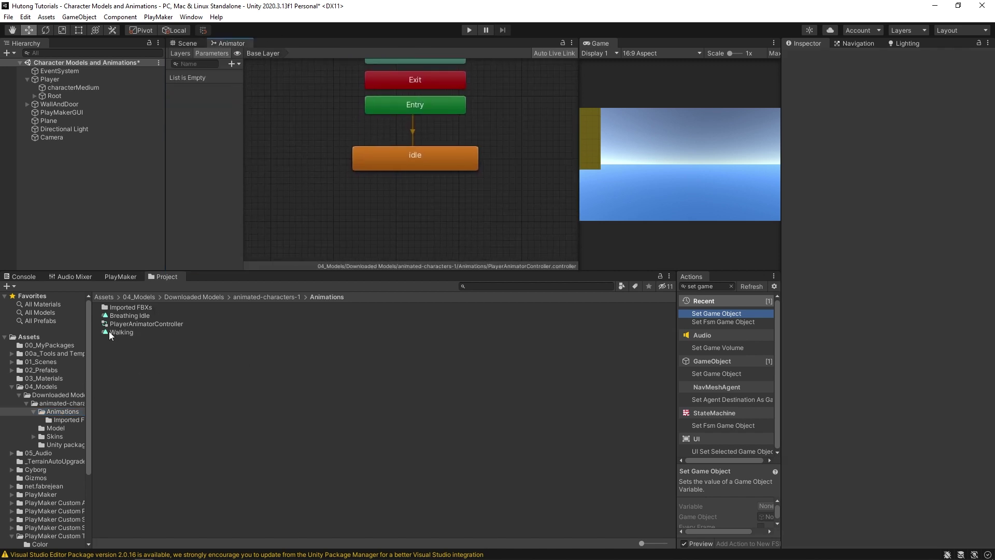
left_click_drag(109, 332, 397, 194)
left_click(427, 235)
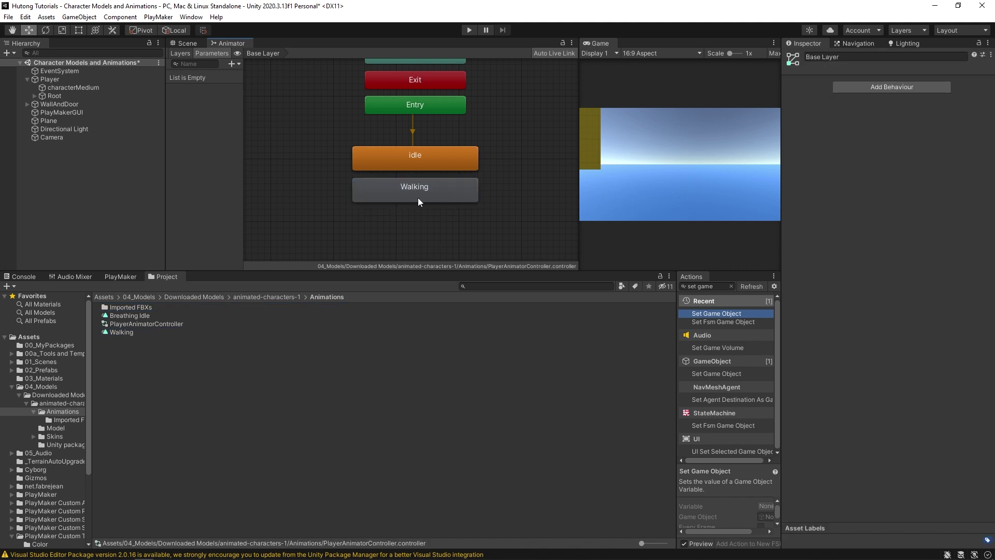
left_click_drag(435, 194, 432, 208)
left_click(307, 185)
mouse_move(308, 186)
middle_mouse_down()
mouse_move(303, 205)
mouse_move(305, 195)
middle_mouse_up()
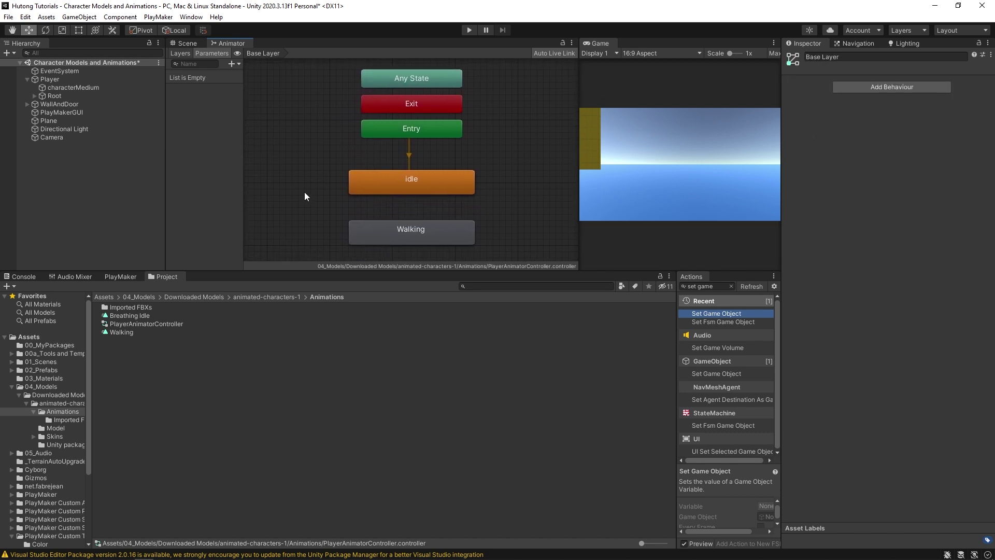